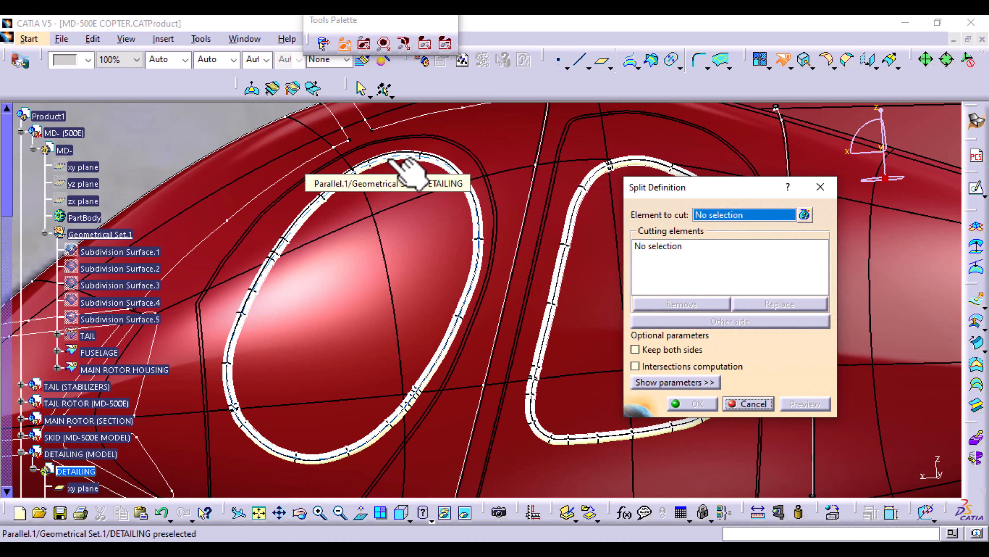
left_click(388, 157)
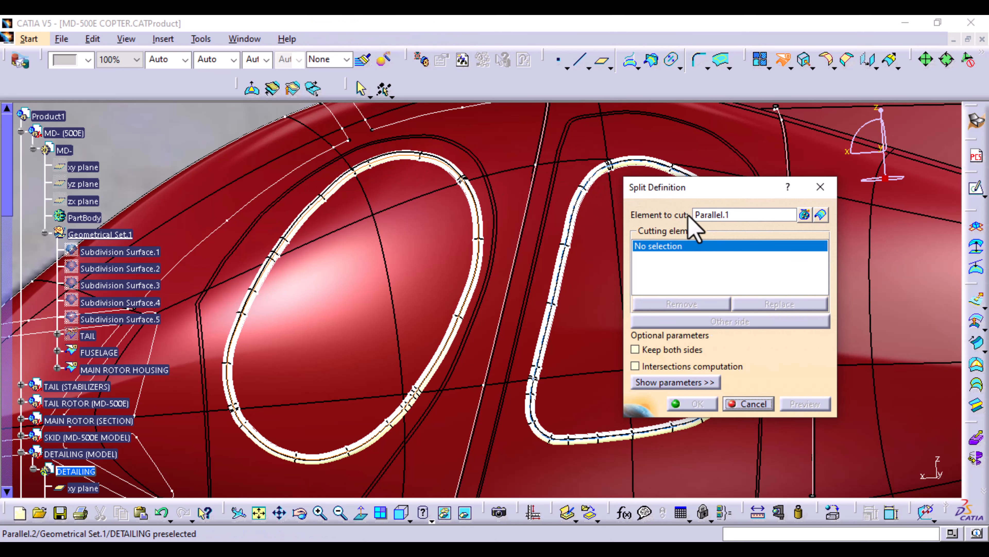
right_click(733, 217)
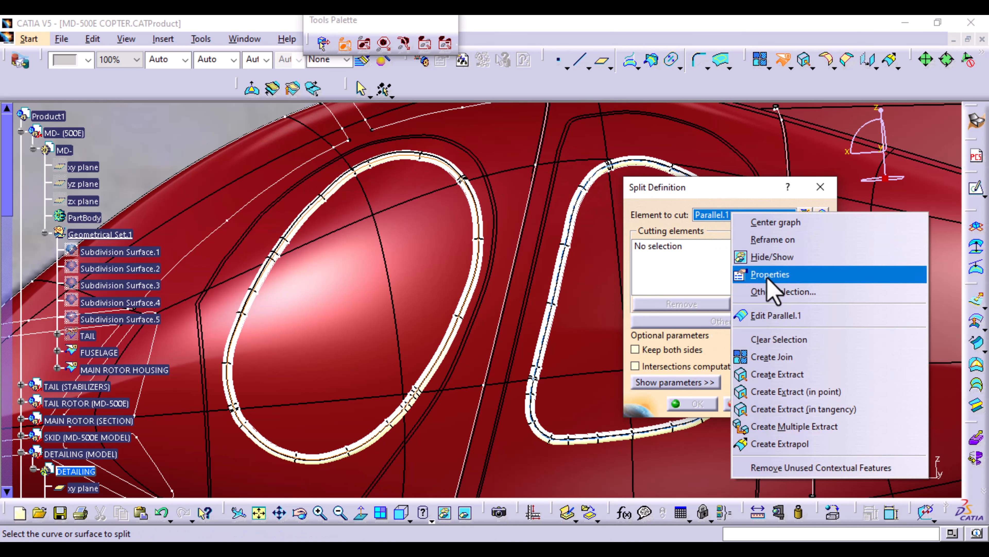
left_click(778, 339)
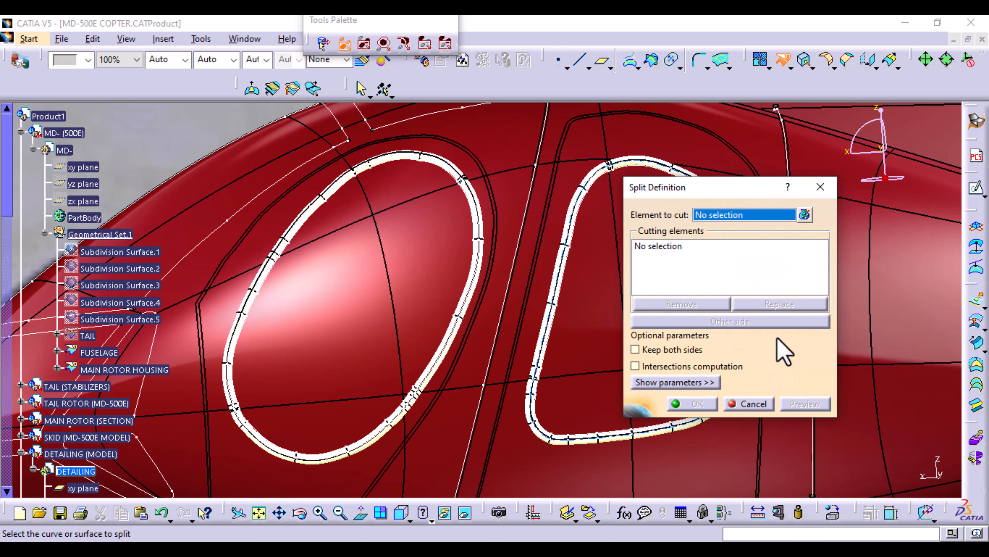
Split the front window's tubing surface, Tubing.1, with the FUSELAGE surface as the cutting element
middle_click_drag(380, 272, 387, 93, "ctrl")
left_click(433, 238)
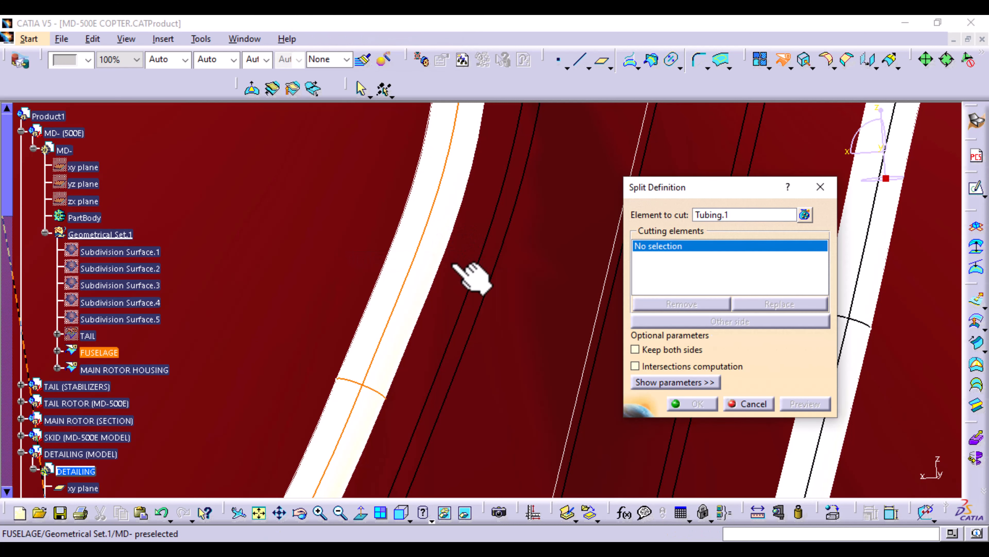
middle_click_drag(303, 205, 302, 369, "ctrl")
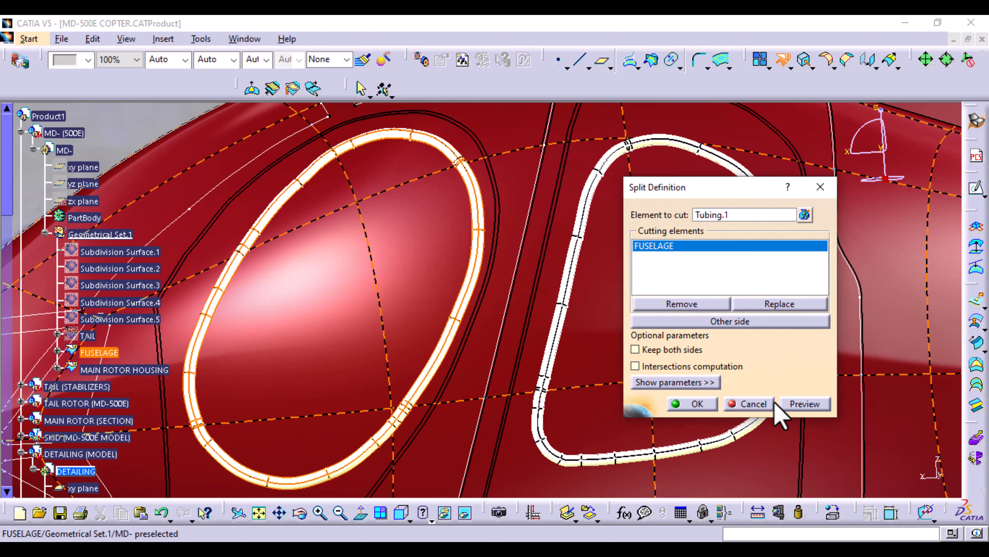
left_click(813, 408)
middle_click_drag(282, 328, 325, 318, "ctrl")
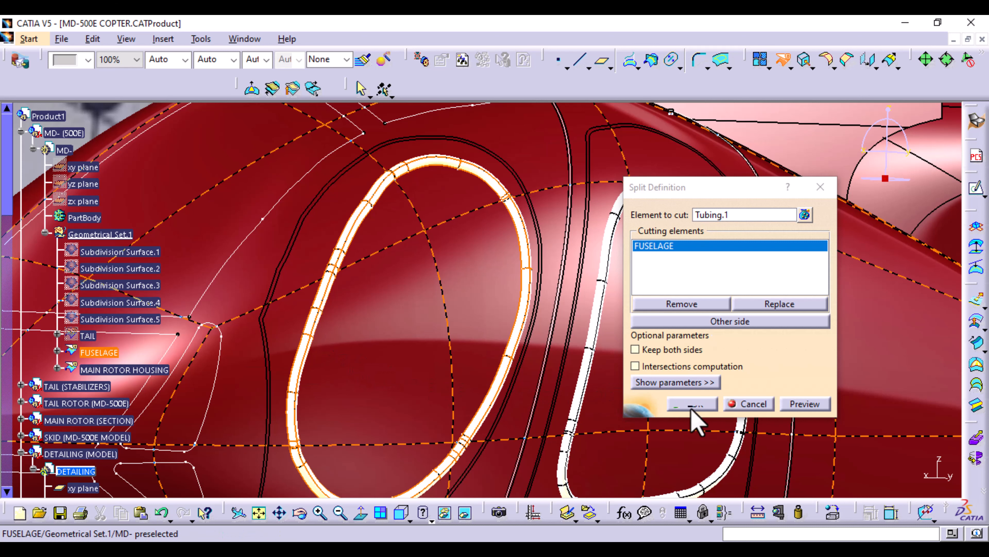
left_click(705, 404)
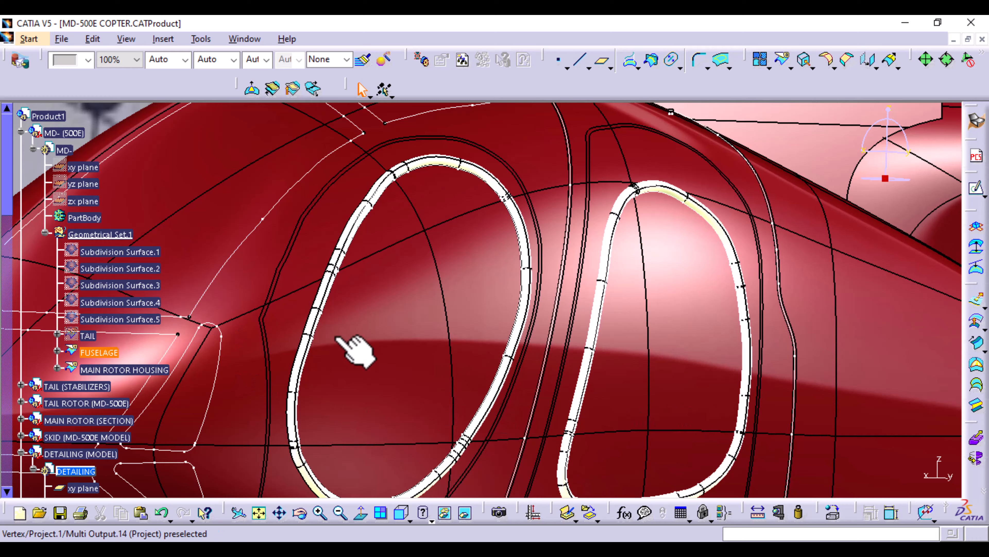
Hide the fuselage surface to inspect the trimmed window tubing from behind, and undo the hiding
right_click(354, 346)
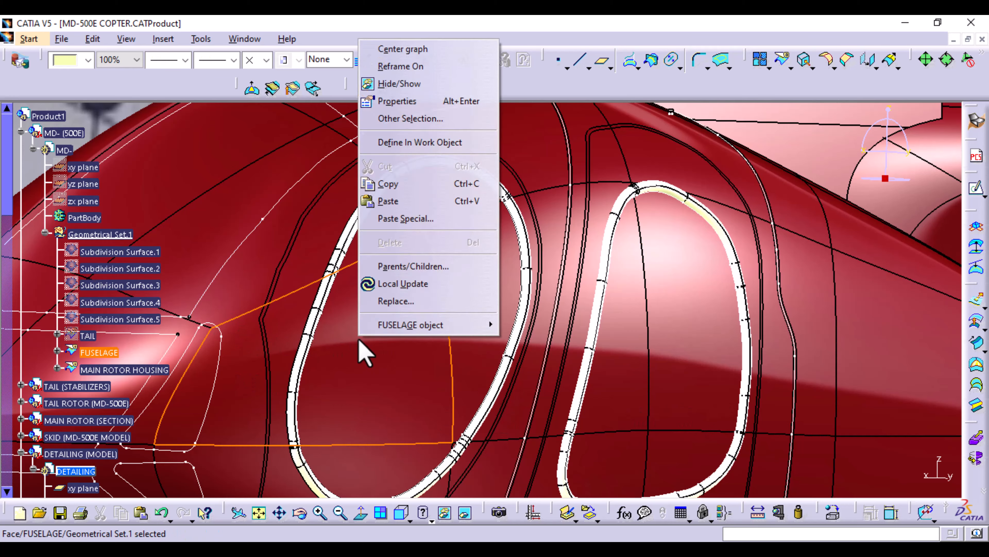
left_click(399, 82)
middle_click_drag(276, 289, 577, 296)
middle_click_drag(725, 371, 701, 234)
middle_click_drag(811, 383, 92, 262)
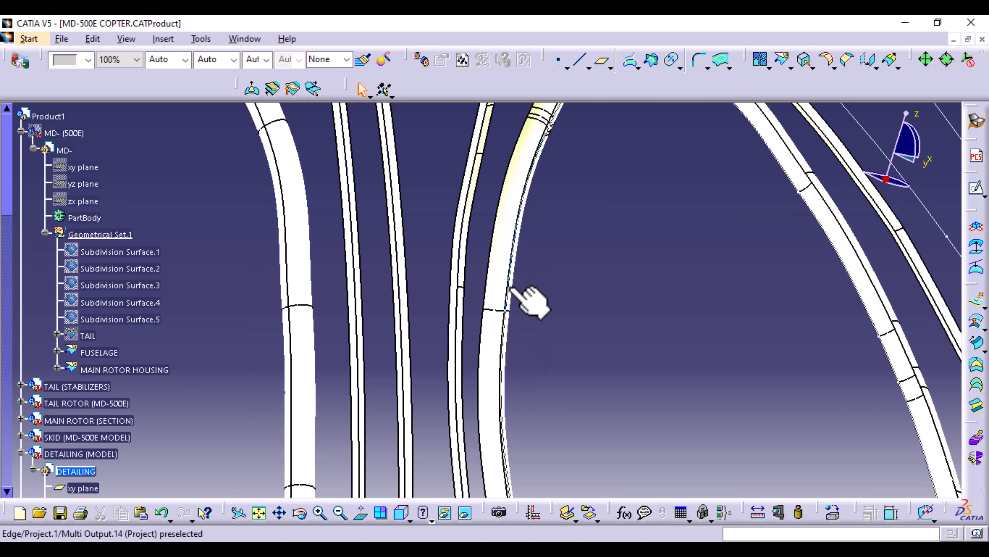
middle_click_drag(639, 244, 242, 539)
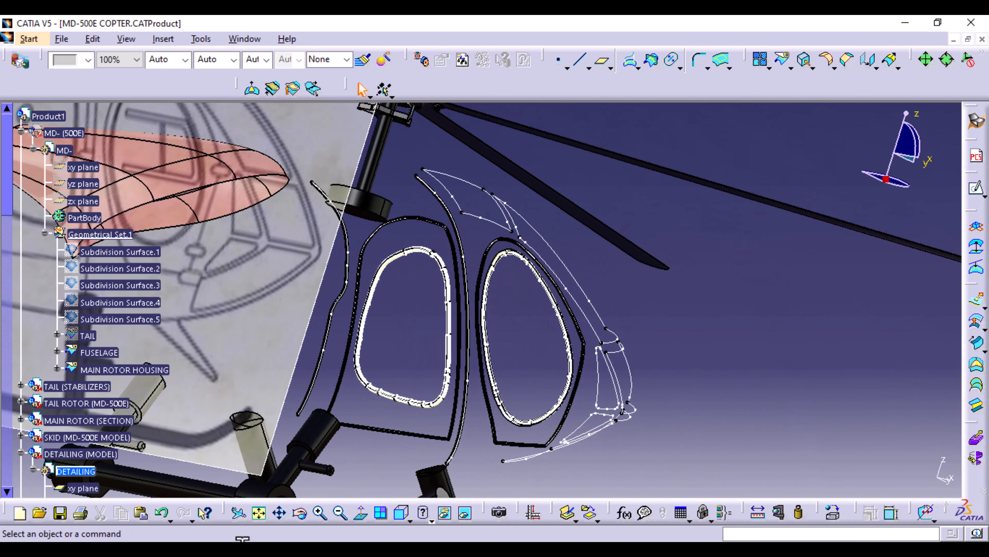
left_click(162, 514)
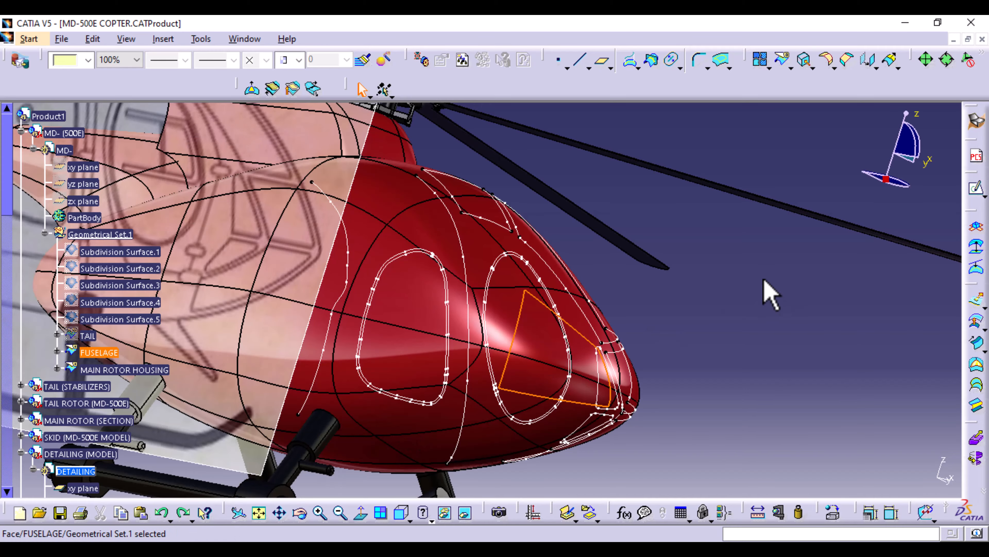
Try to split the fuselage surface with the projected front window curve, Project.1, and cancel the split
middle_click_drag(769, 290, 316, 270)
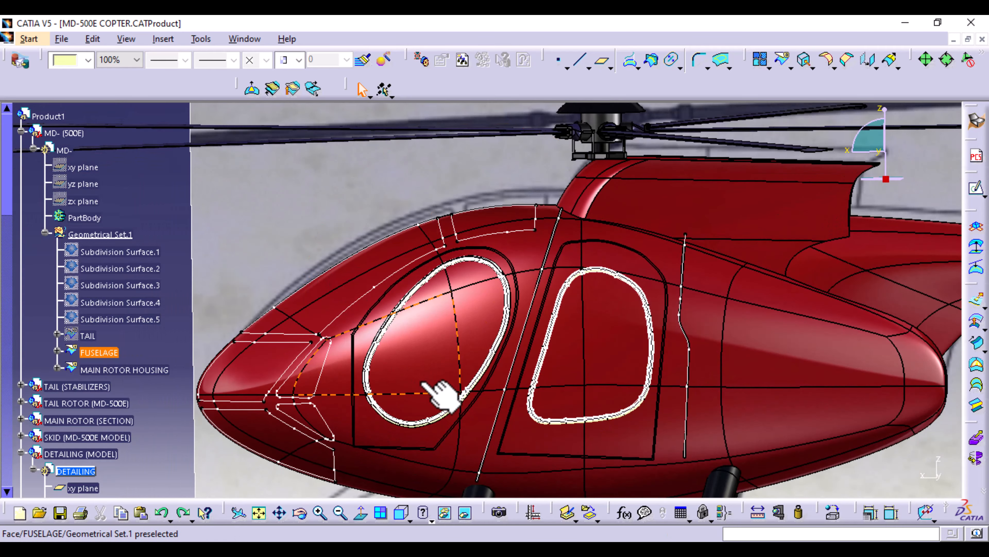
middle_click_drag(441, 393, 427, 226)
middle_click_drag(430, 304, 541, 333)
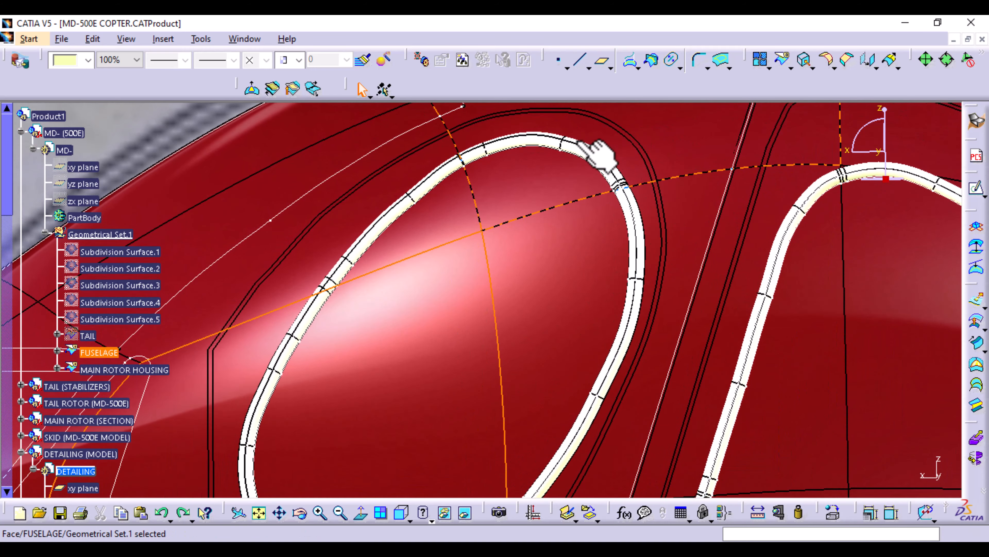
left_click(782, 60)
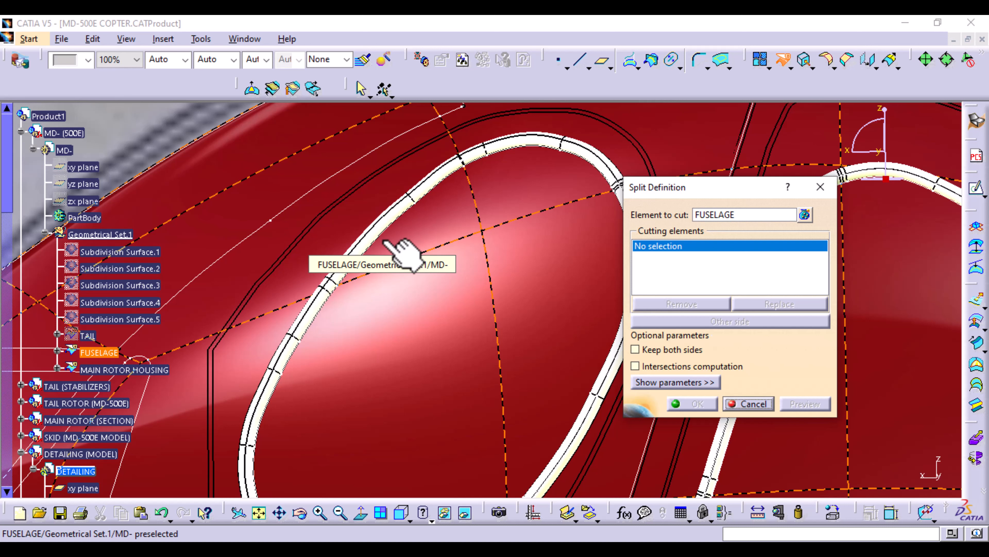
middle_click_drag(393, 386, 420, 506)
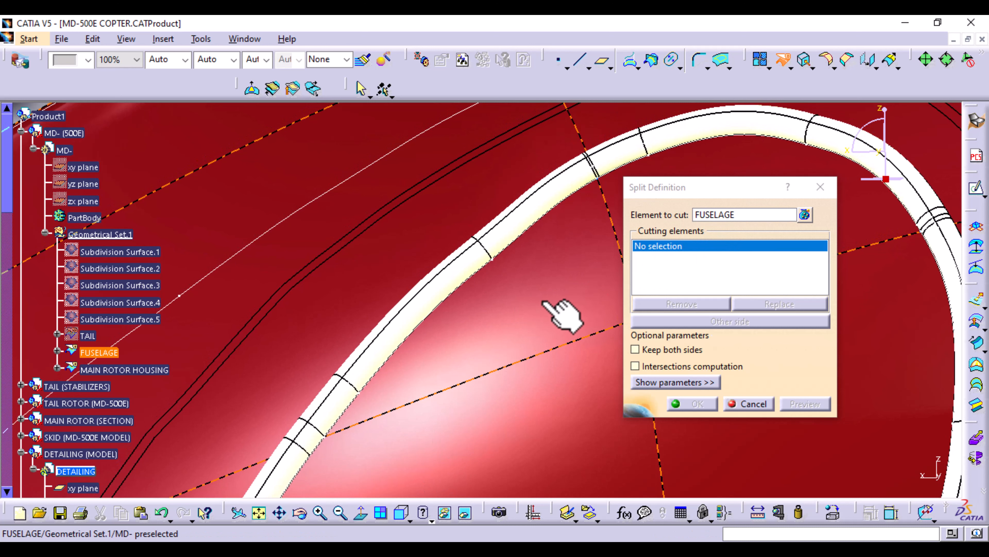
left_click(434, 311)
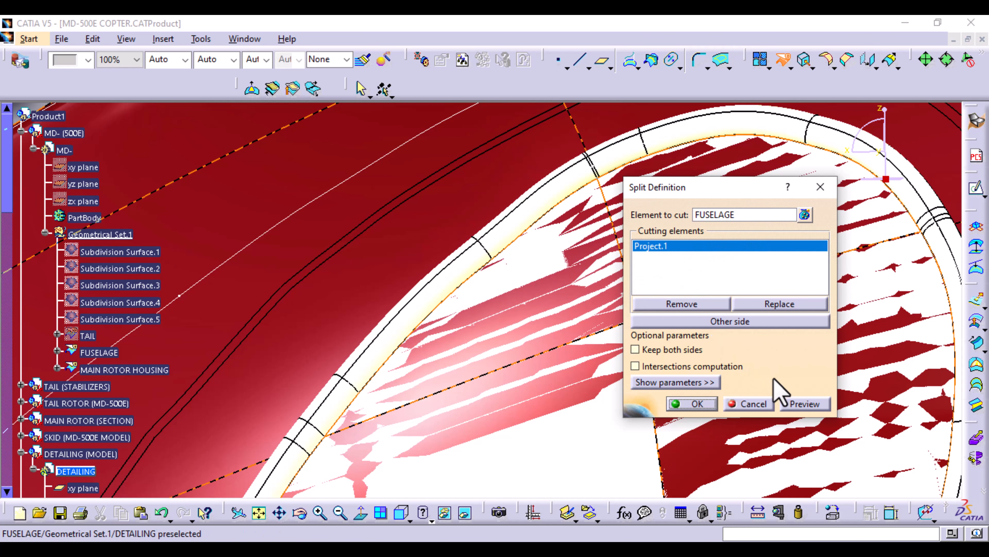
left_click(750, 404)
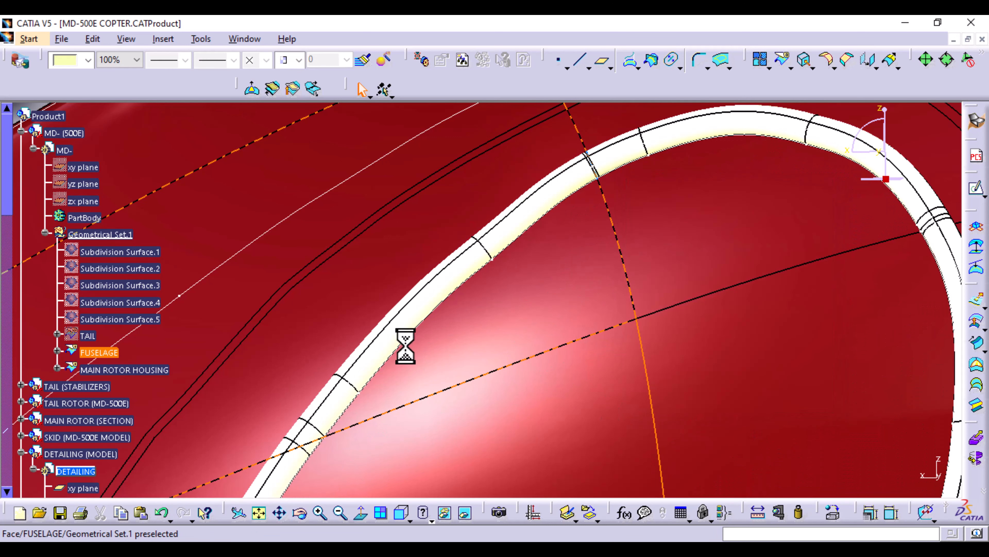
Hide the projected curve at the front window tubing's inner edge and color the curve running along the tubing gray
right_click(425, 325)
left_click(505, 68)
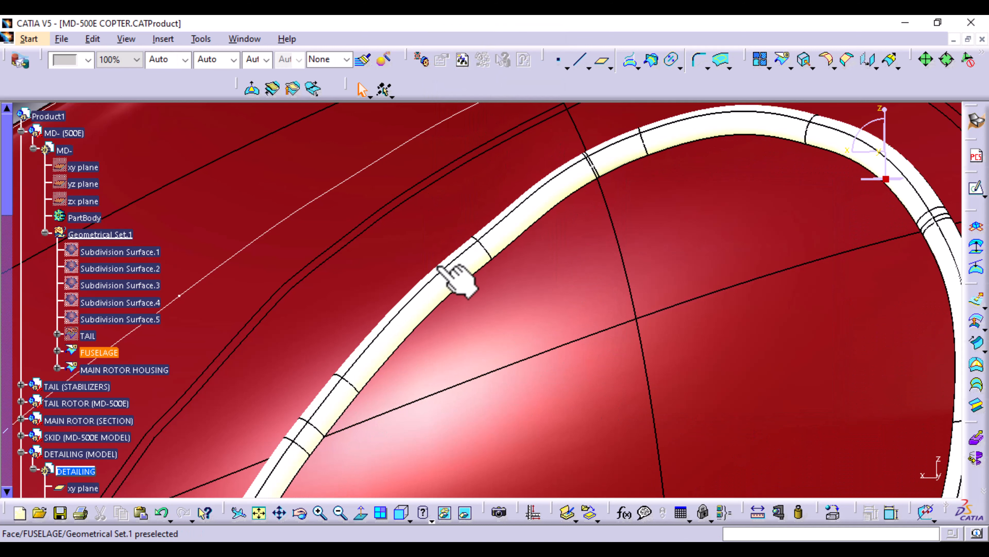
left_click(397, 331)
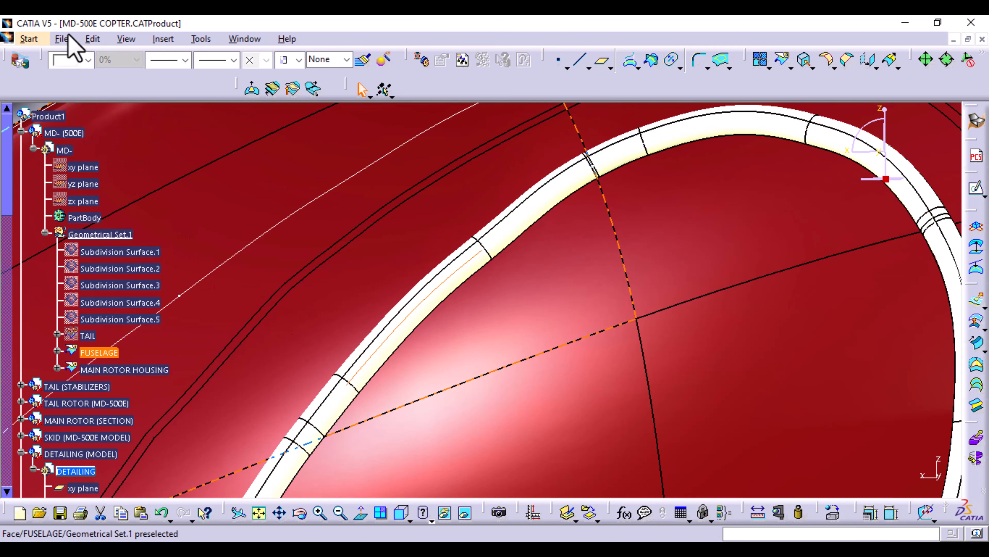
left_click(86, 60)
left_click(83, 133)
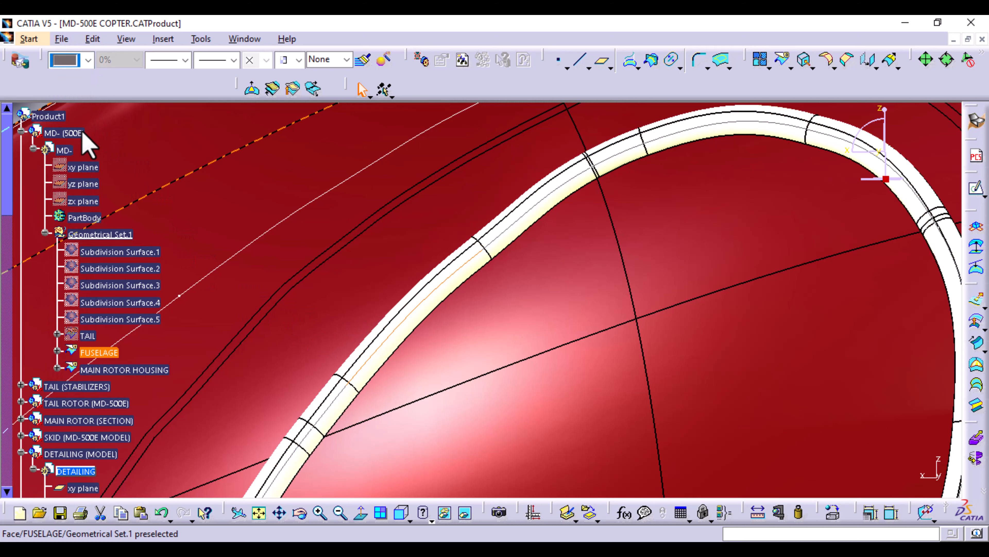
Color the trimmed front window tubing, Split.27, gray
scroll(117, 448, "down", 15)
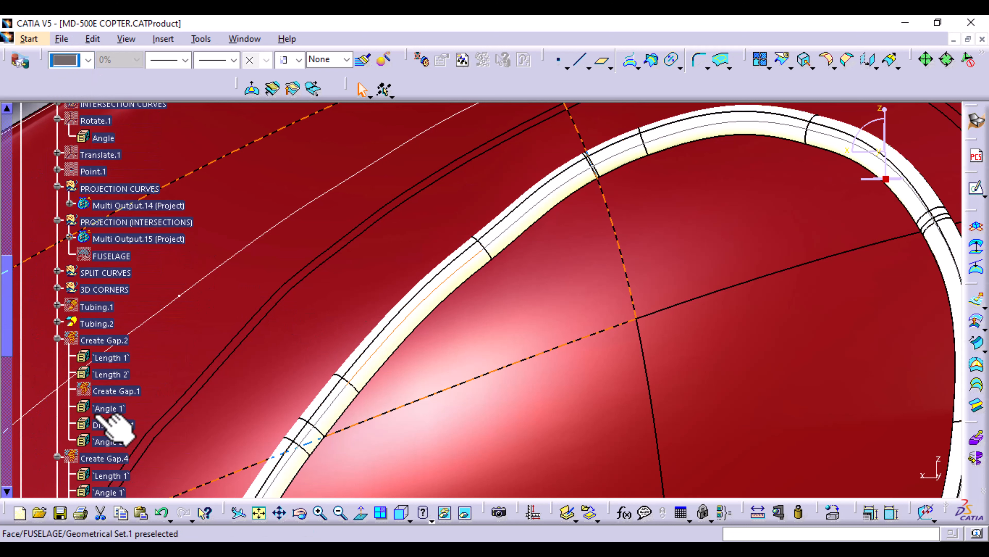
scroll(117, 429, "down", 7)
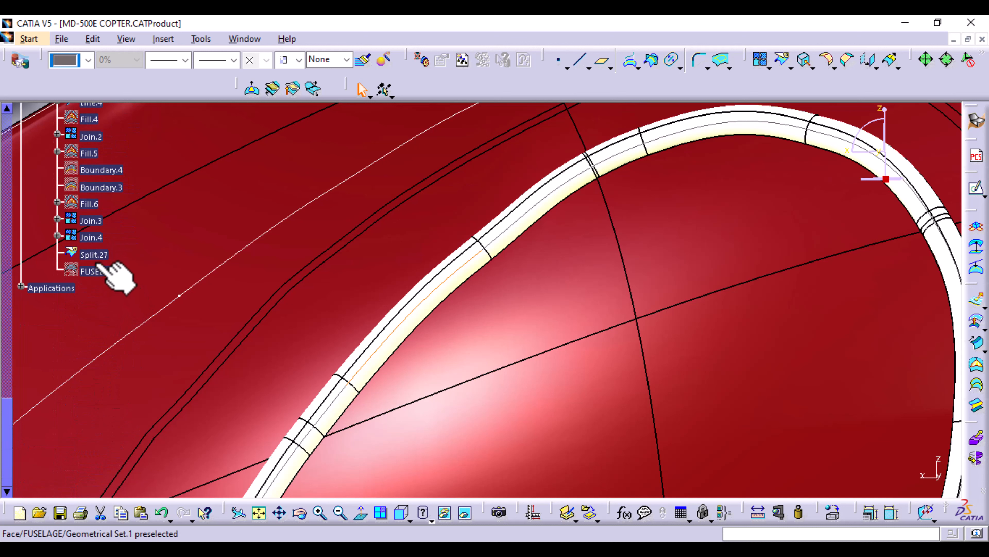
left_click(94, 255)
left_click(88, 60)
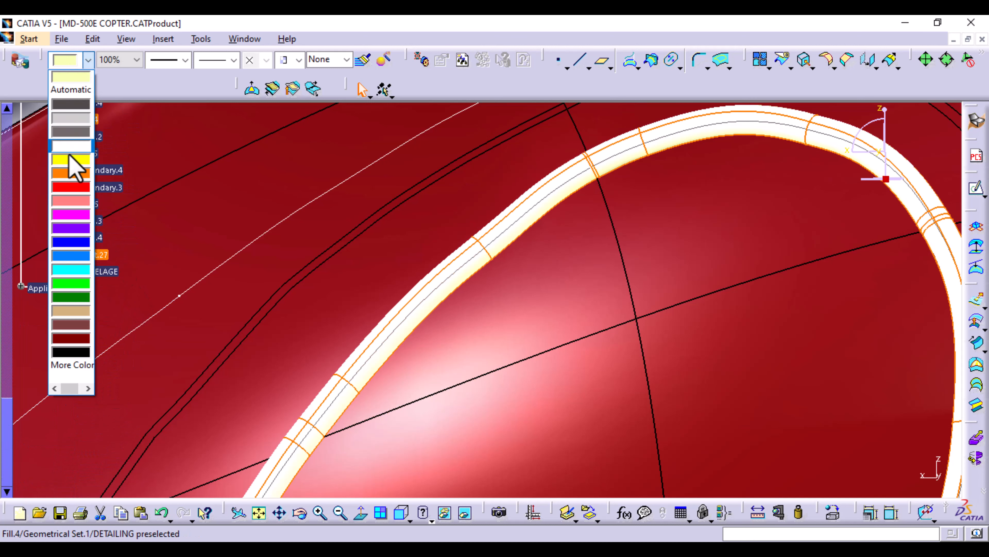
left_click(71, 146)
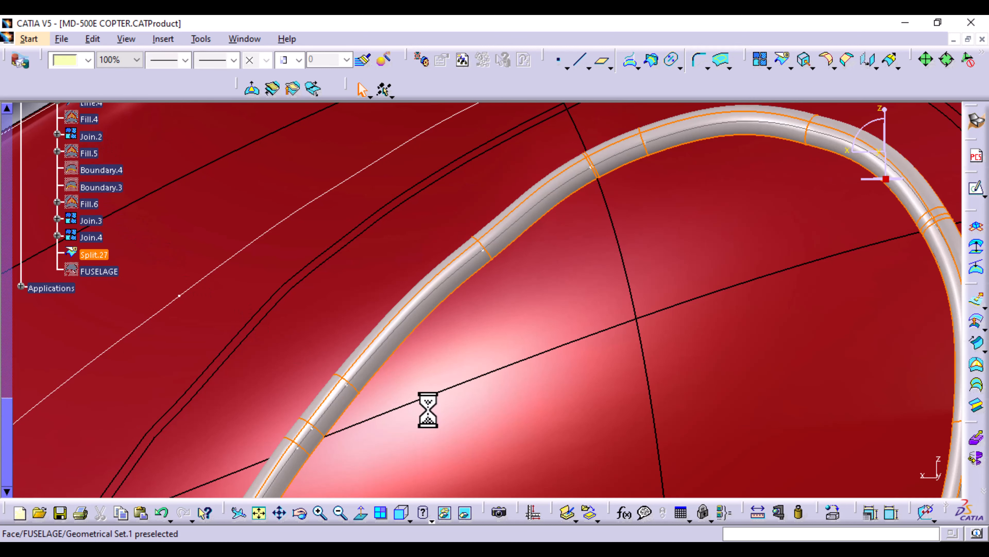
Start a split with the fuselage surface beside the front window tubing as the element to cut
middle_click_drag(461, 429, 446, 272, "ctrl")
middle_click_drag(434, 301, 322, 439)
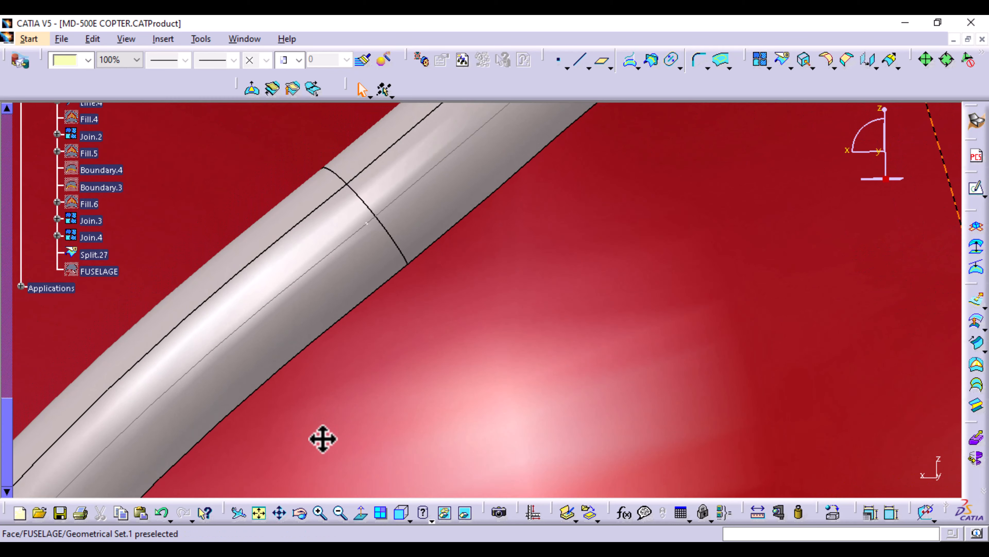
left_click(783, 62)
left_click(465, 311)
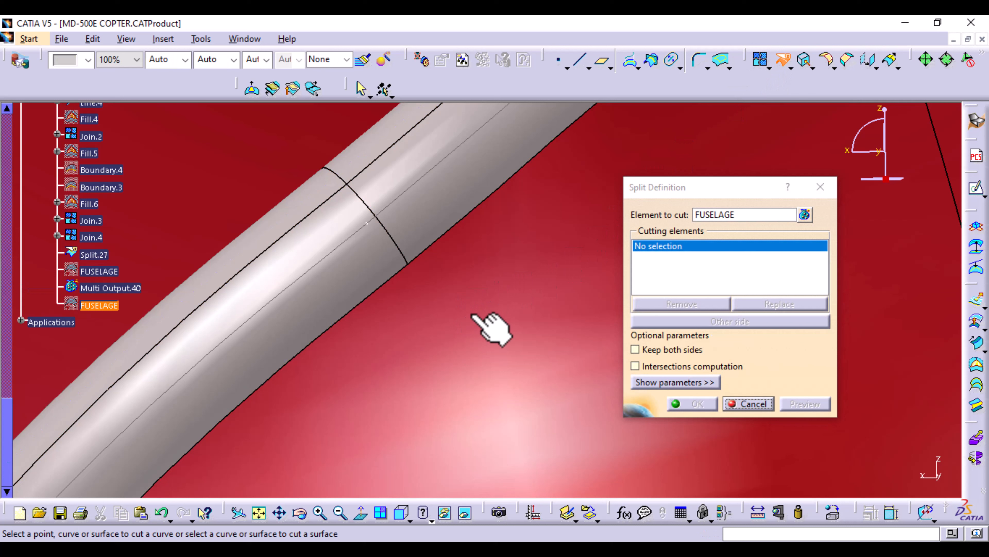
Try the inner edge of the trimmed tubing as the cutting element for the fuselage split, and remove it
left_click(430, 257)
left_click(423, 101)
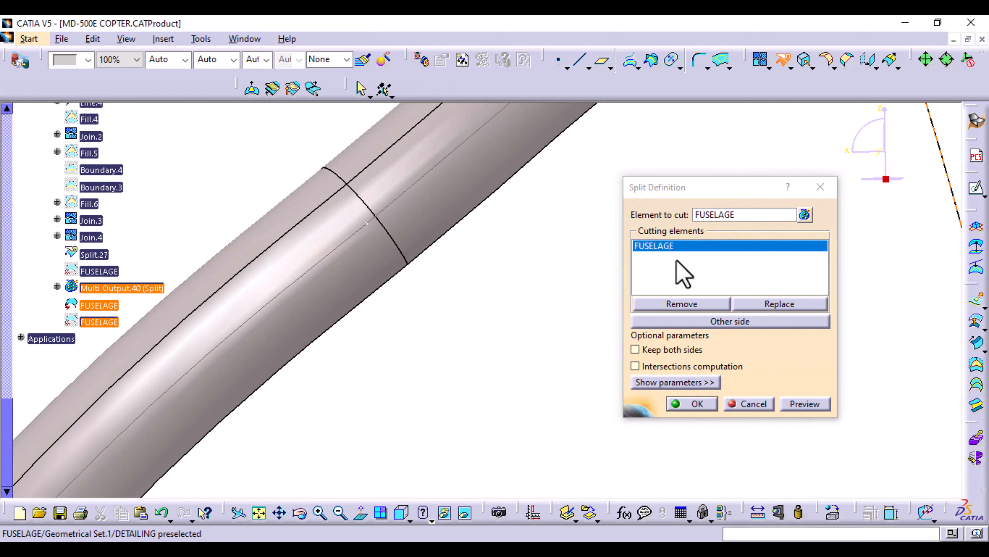
left_click(678, 304)
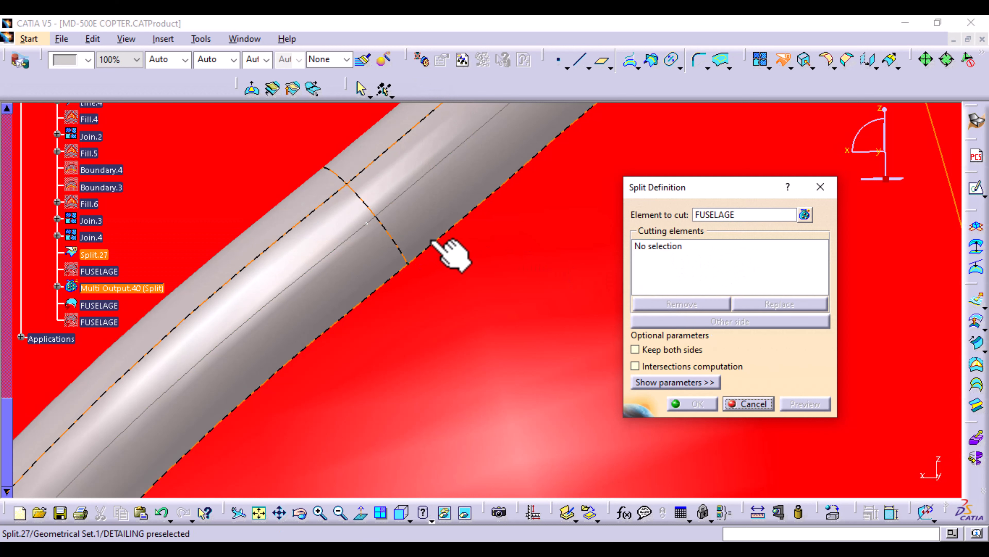
left_click(442, 239)
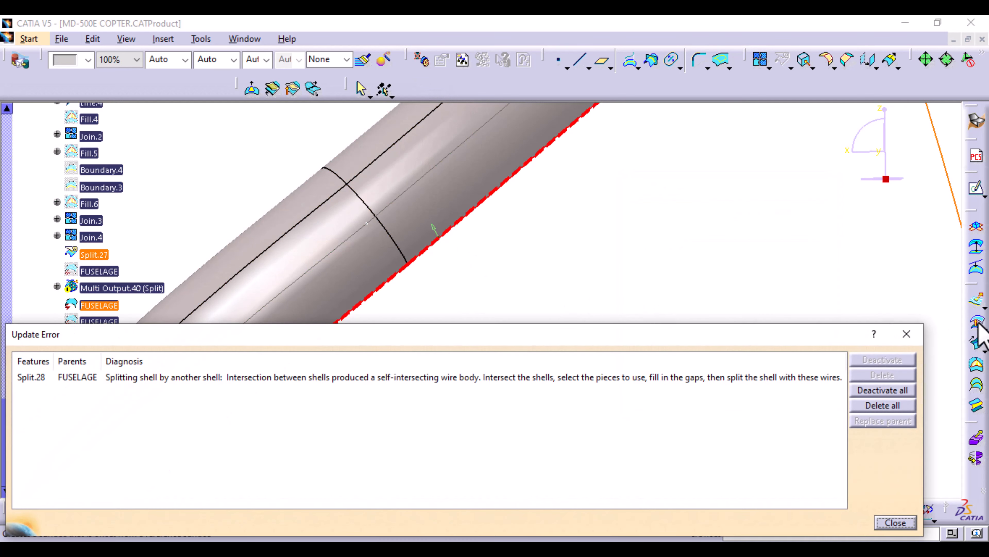
left_click(906, 334)
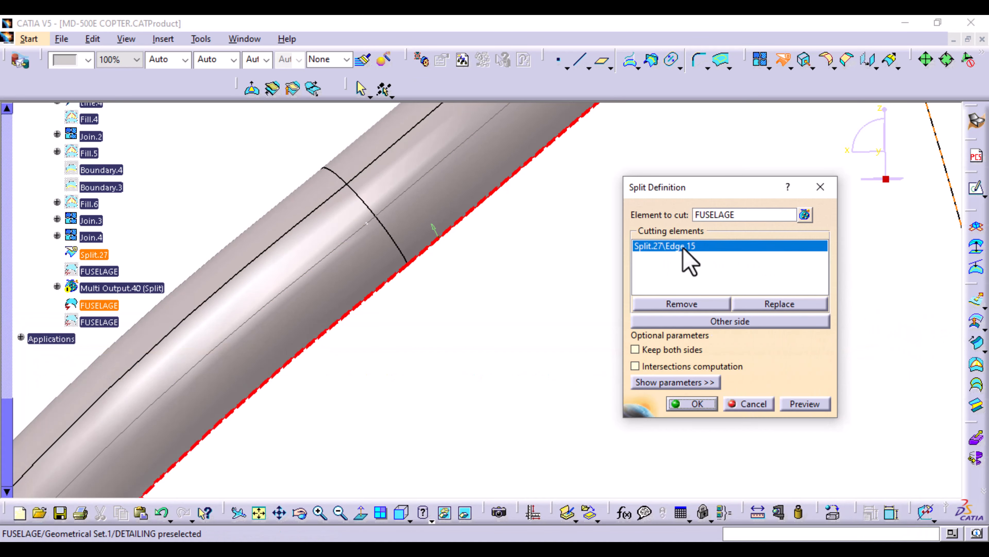
middle_click_drag(412, 280, 443, 529, "ctrl")
left_click(686, 308)
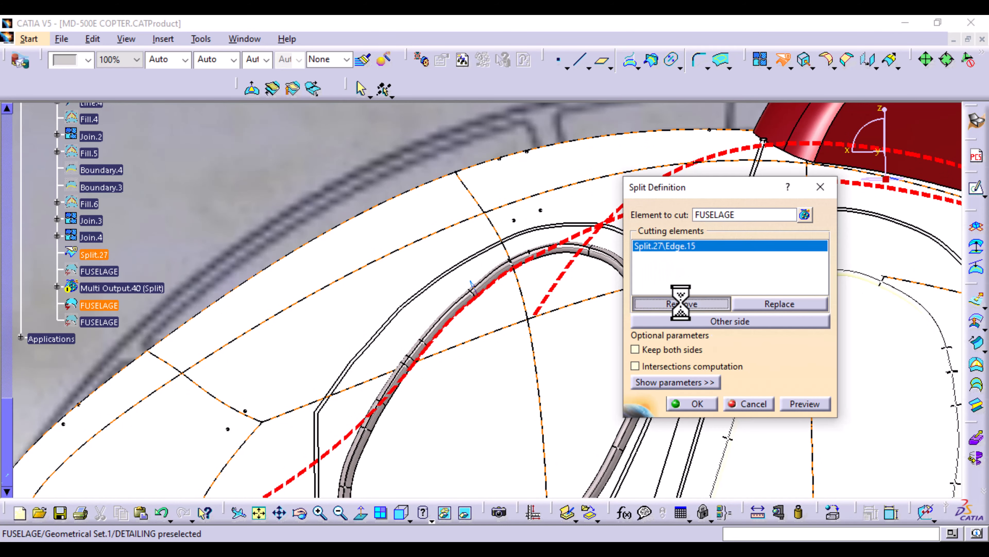
right_click(676, 254)
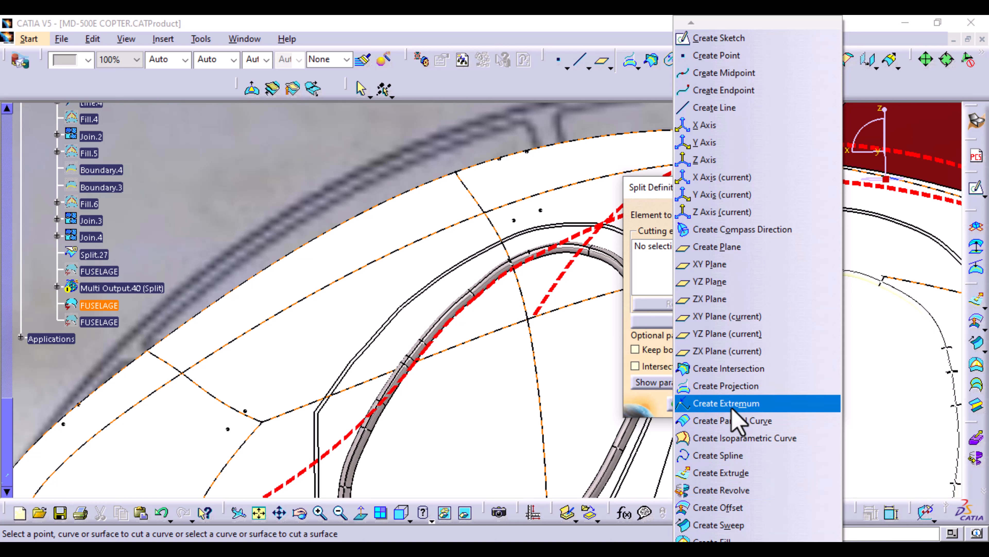
mouse_move(732, 542)
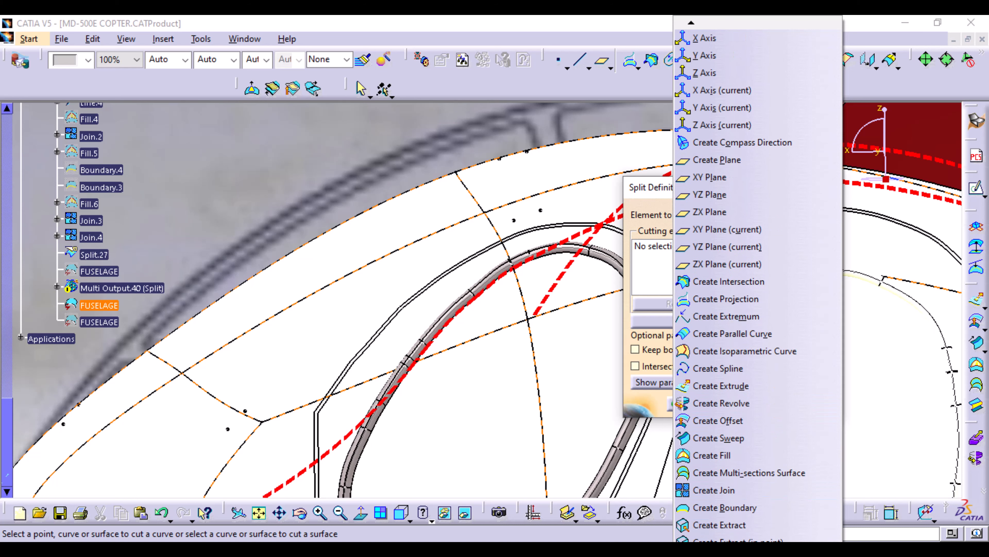
left_click(742, 457)
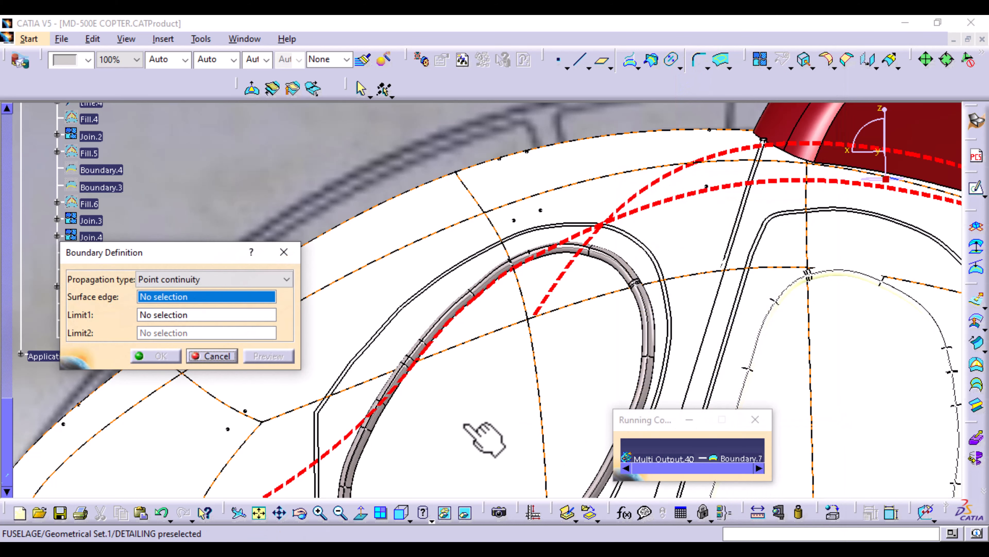
middle_click_drag(465, 425, 481, 186)
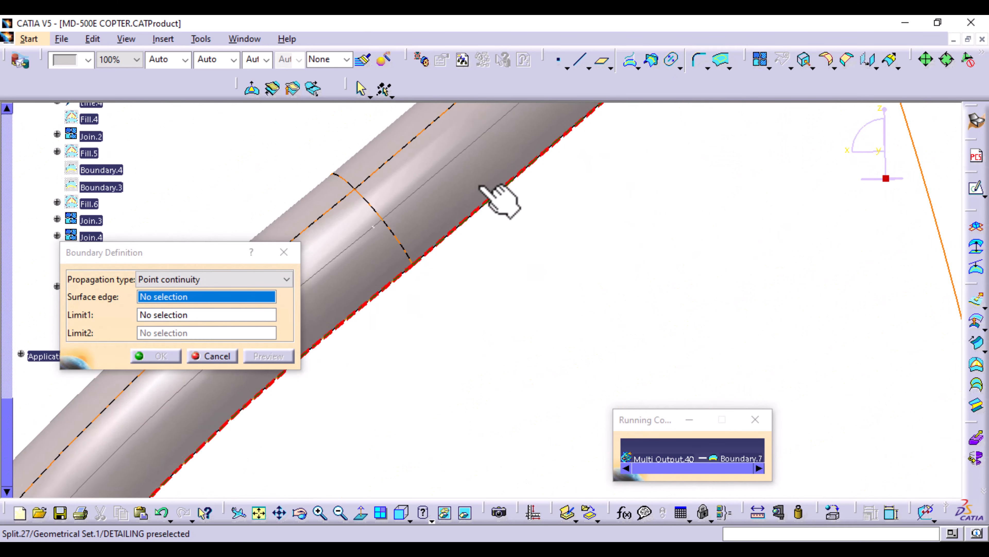
left_click(484, 206)
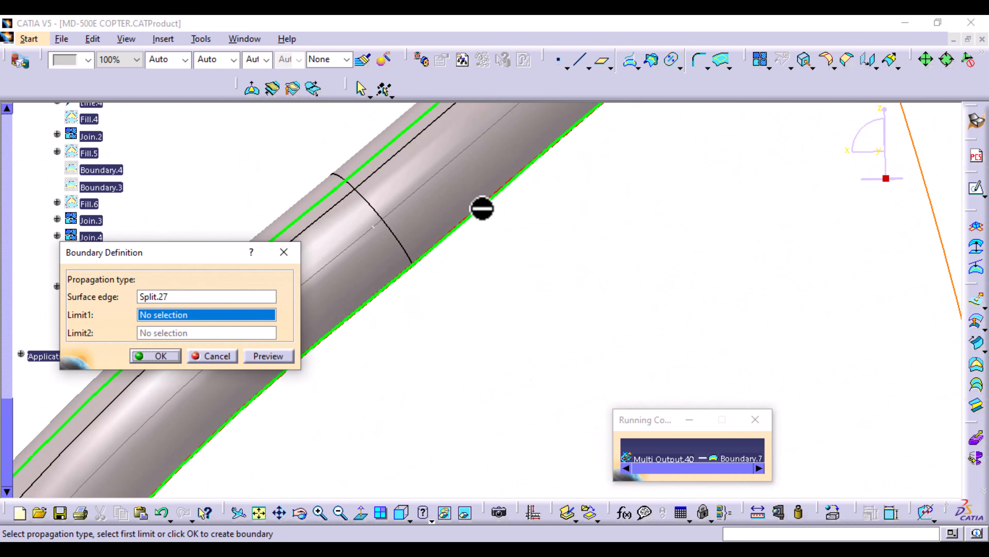
middle_click_drag(519, 258, 447, 361)
left_click(284, 252)
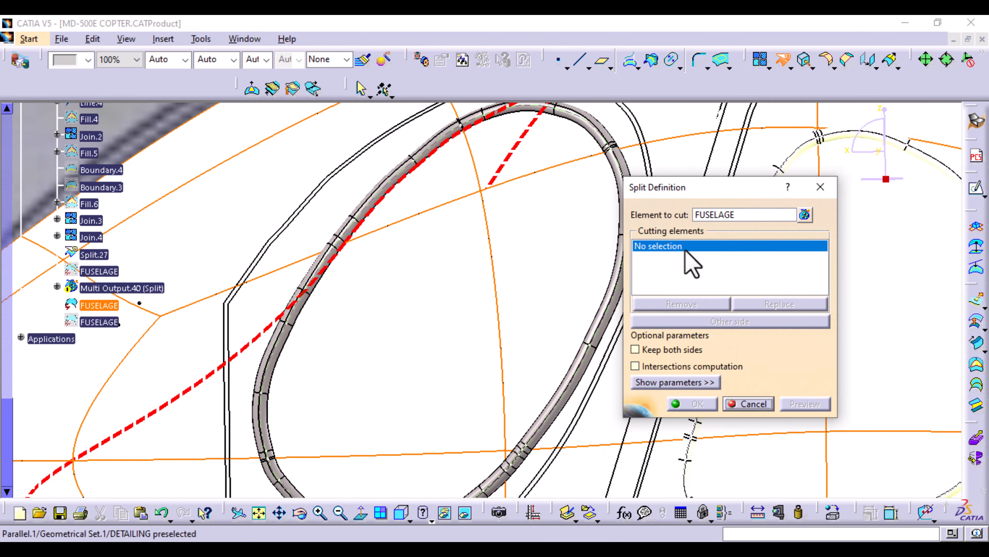
Split the fuselage surface using the trimmed front window tubing, Split.27, as the cutting element
middle_click_drag(320, 419, 321, 387)
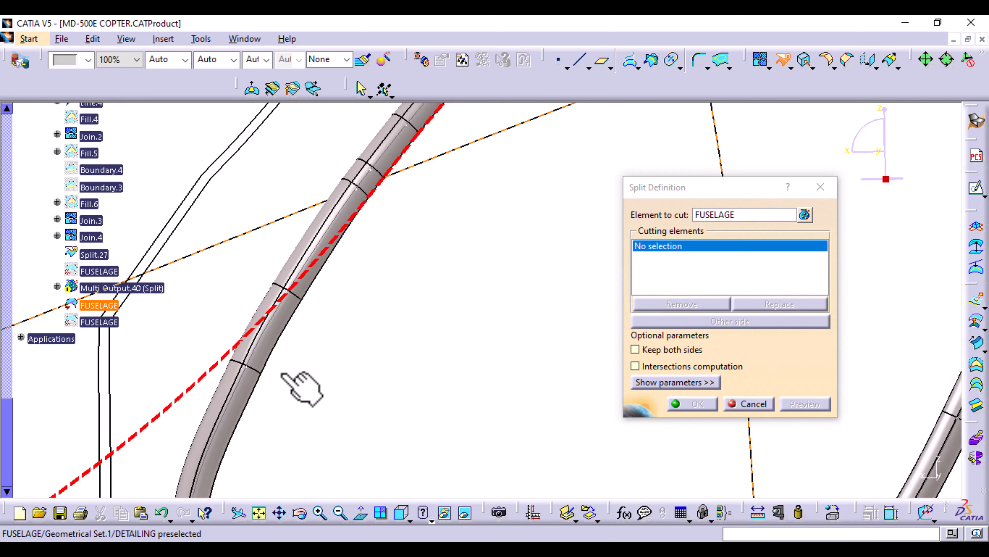
left_click(239, 411)
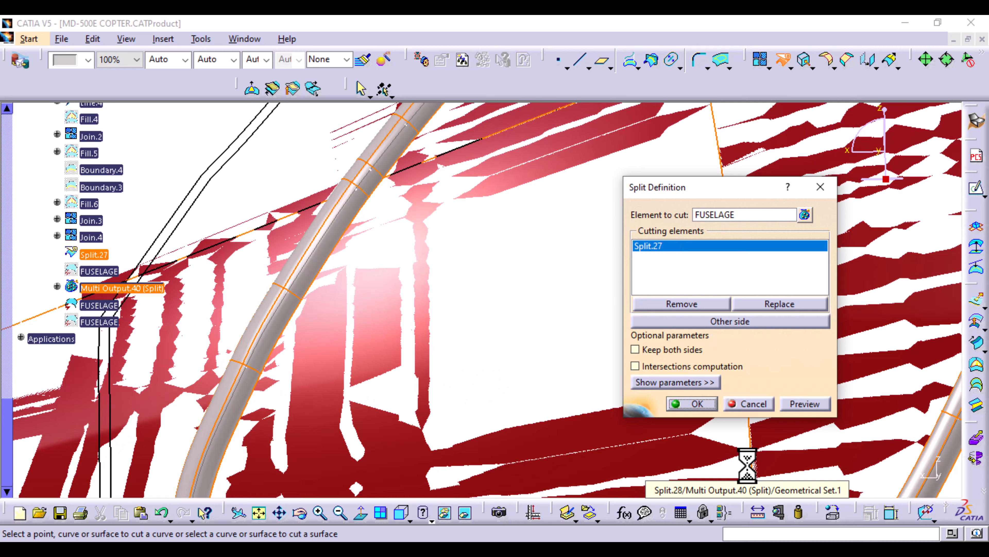
middle_click_drag(347, 360, 342, 395)
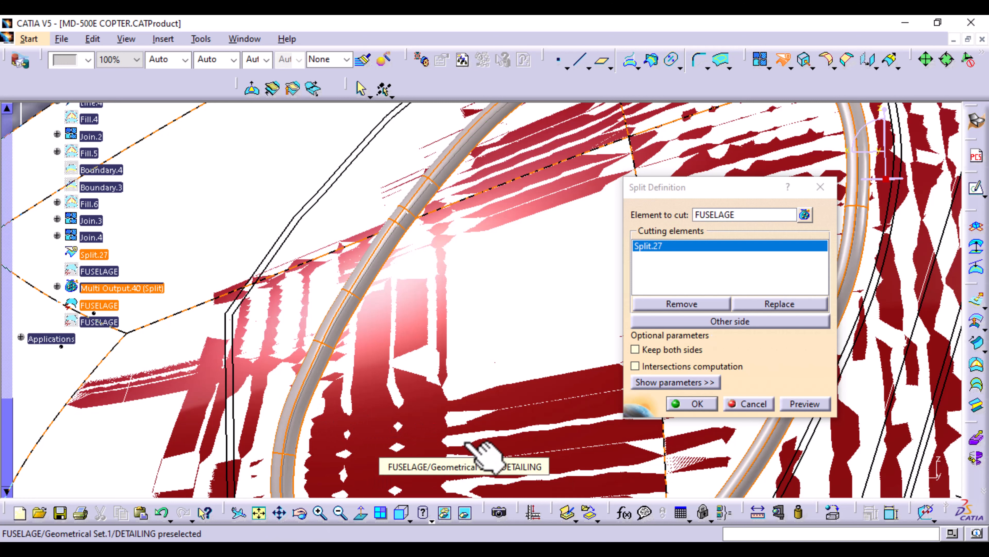
left_click(816, 404)
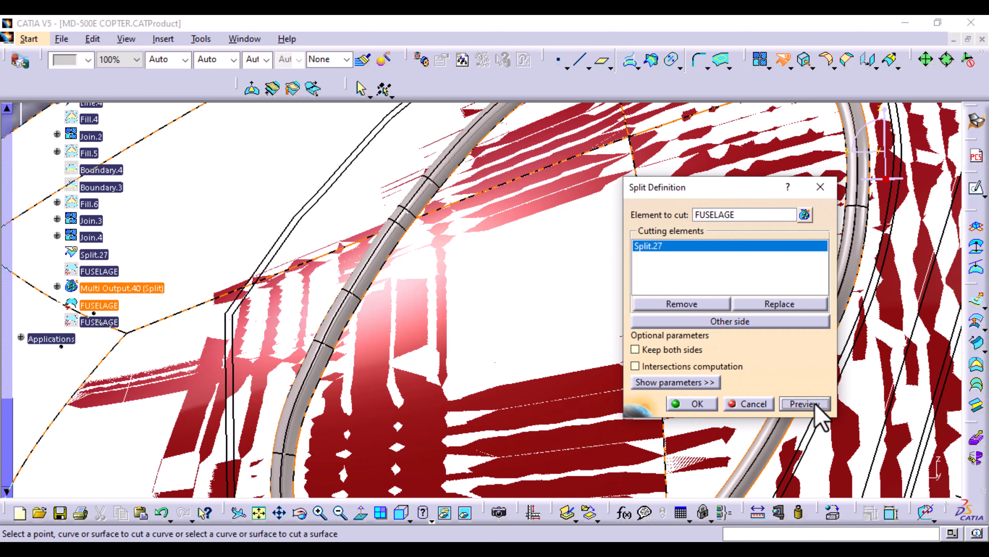
left_click(694, 404)
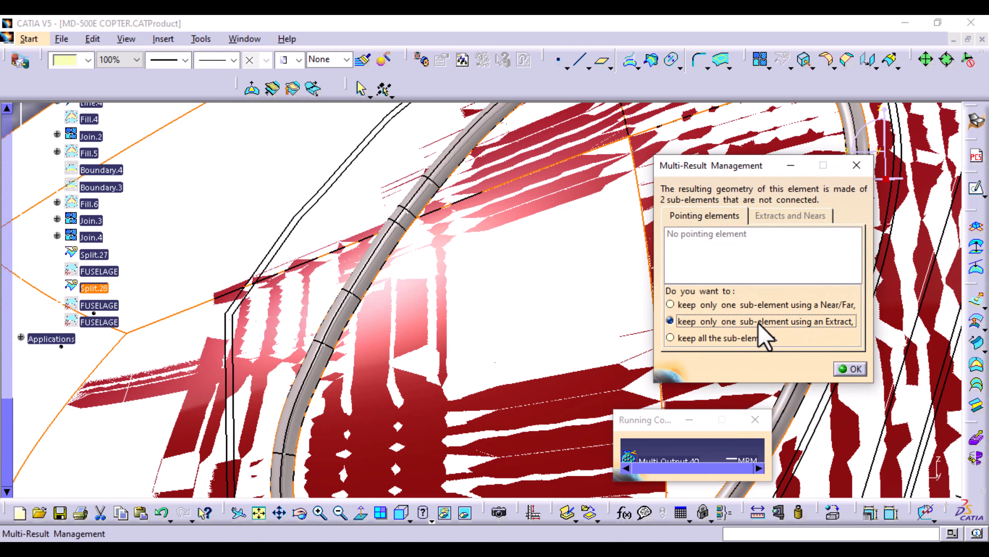
Keep only one sub-element of the split using an Extract of the face enclosed by the tubing, with point continuity
left_click(273, 345)
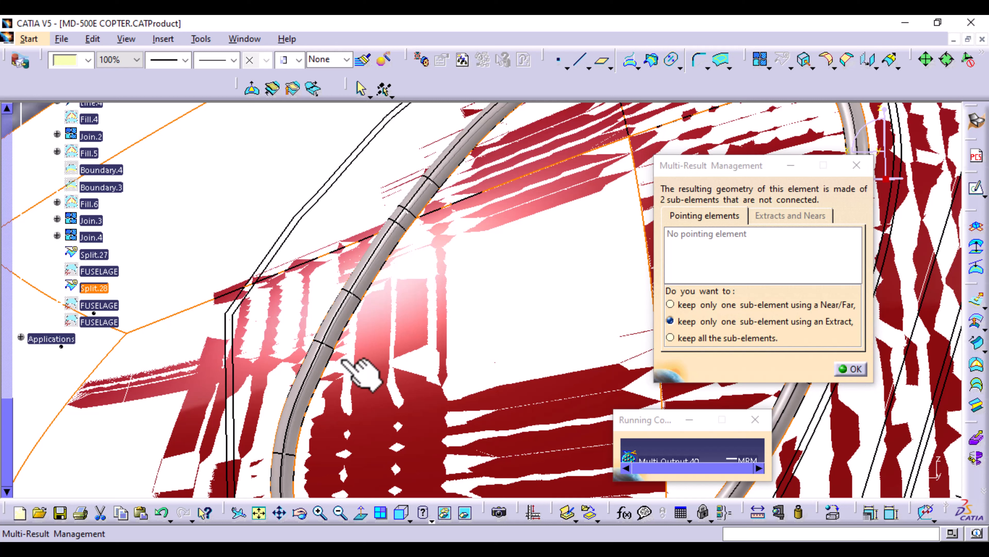
left_click(854, 370)
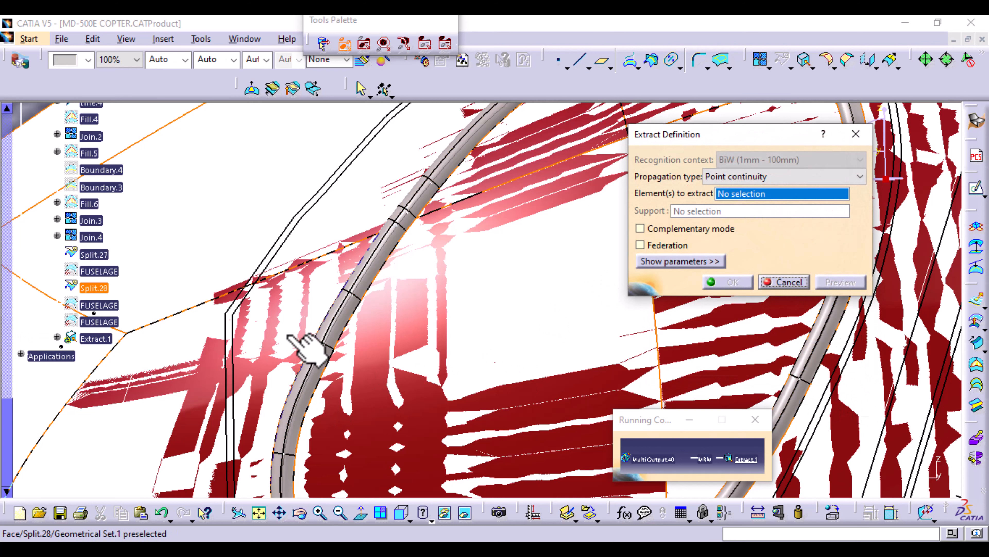
left_click(401, 354)
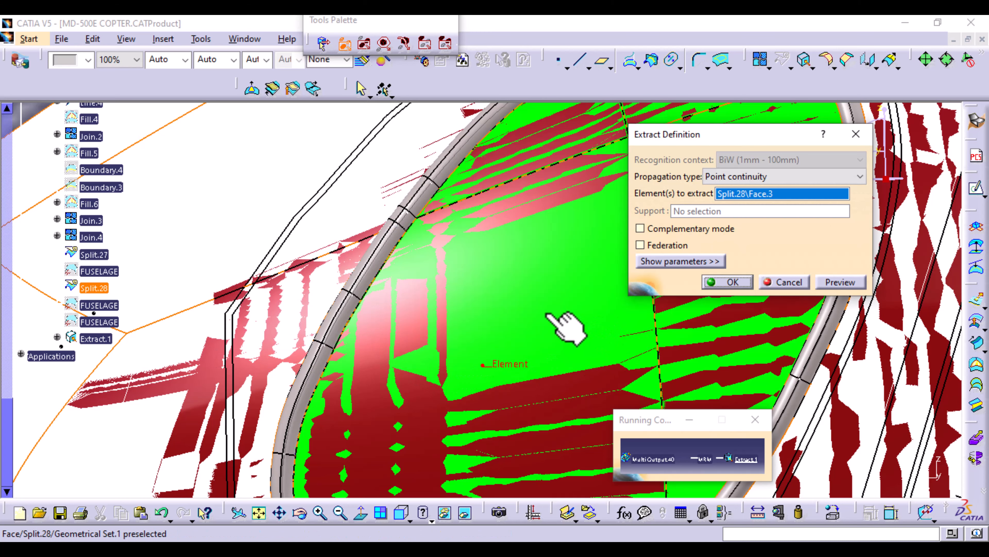
middle_click_drag(547, 314, 528, 393, "ctrl")
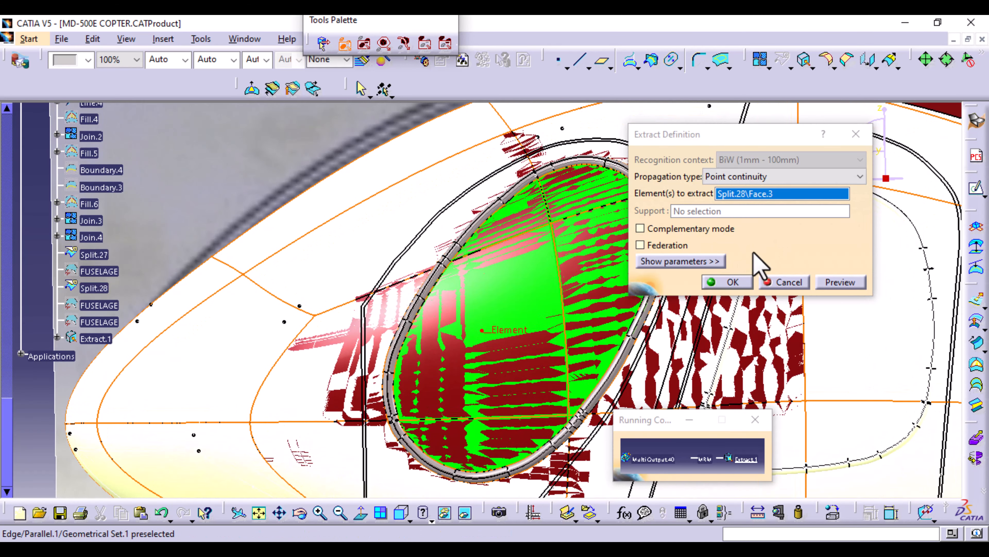
left_click(736, 282)
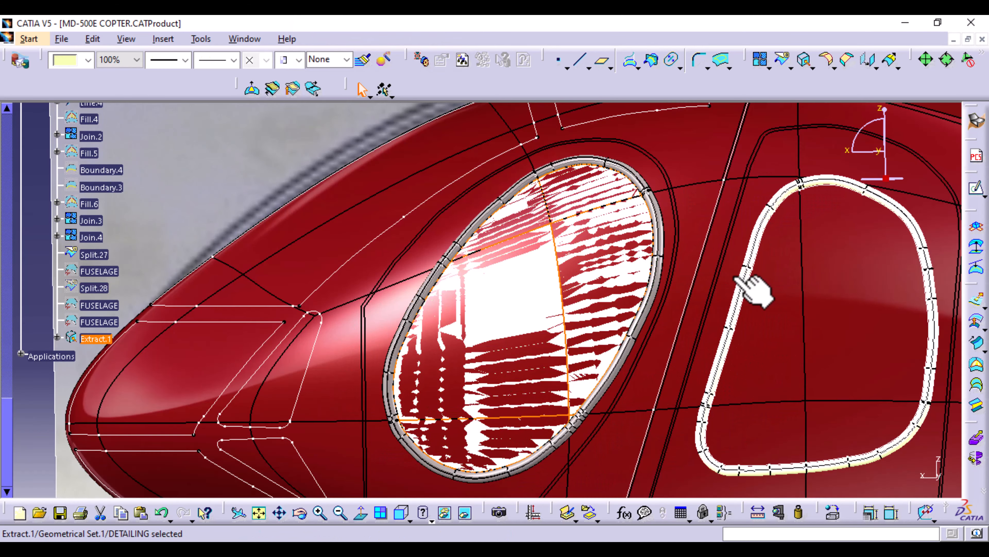
Rename the extracted surface inside the front window tubing as WINDOW 1
mouse_move(548, 387)
middle_mouse_down("ctrl")
mouse_move(543, 367)
mouse_move(542, 383)
middle_mouse_up("ctrl")
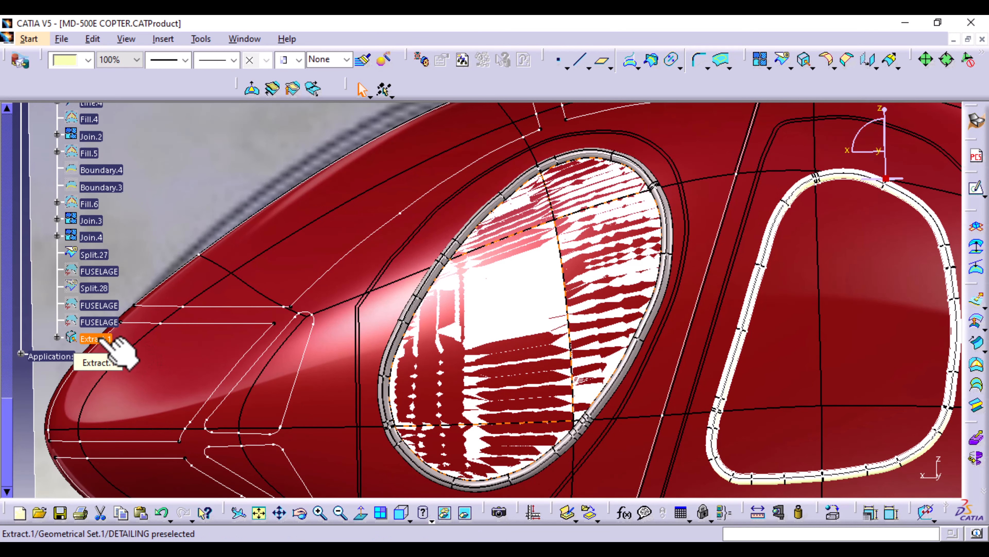
key("alt+Return")
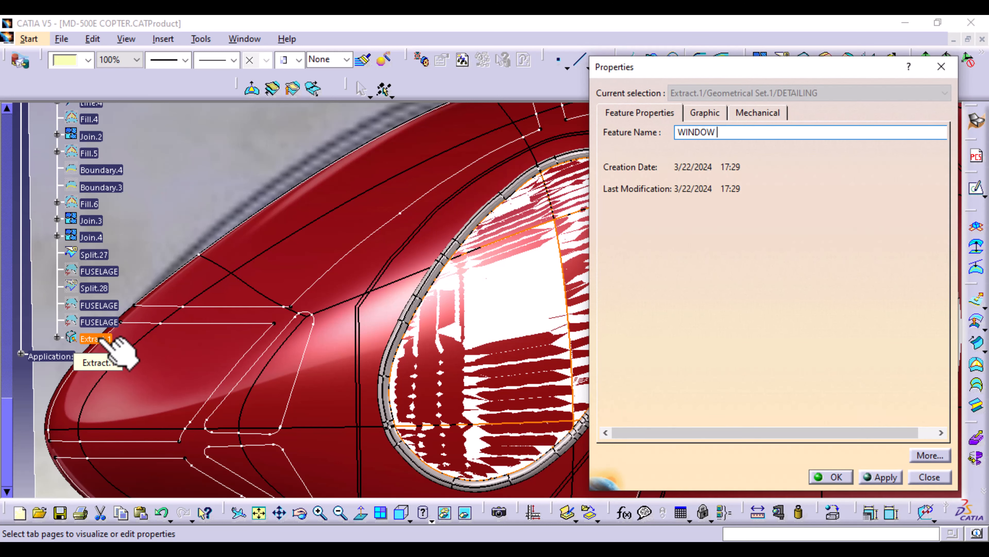
key("Return")
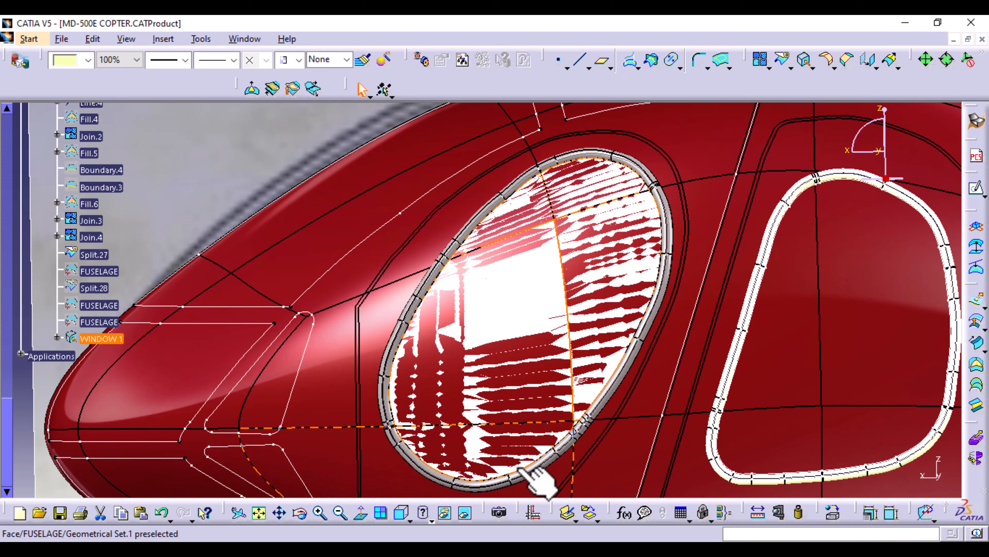
Split the FUSELAGE surface again, using the front window tubing, Split.27, as the cutting element
middle_click_drag(536, 474, 504, 428)
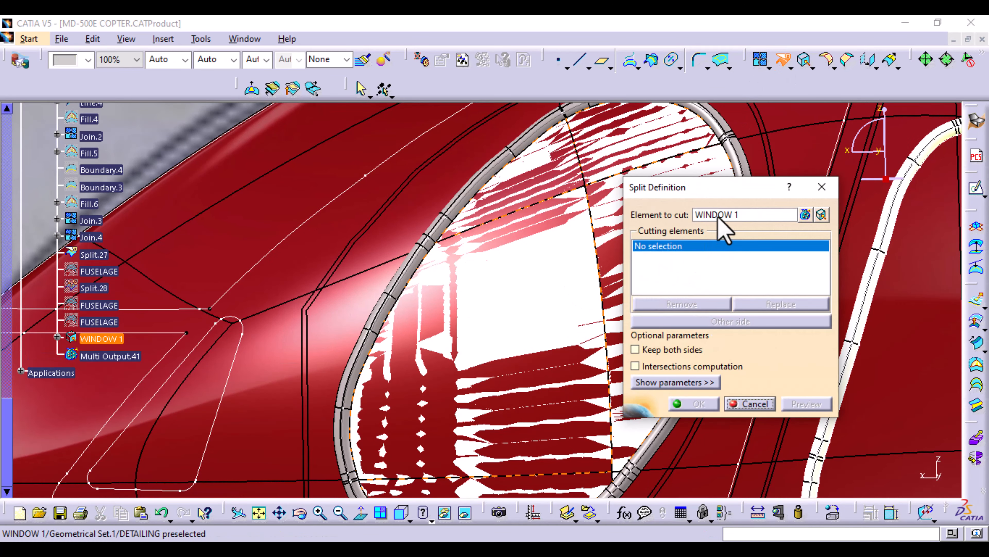
left_click(719, 215)
left_click(332, 240)
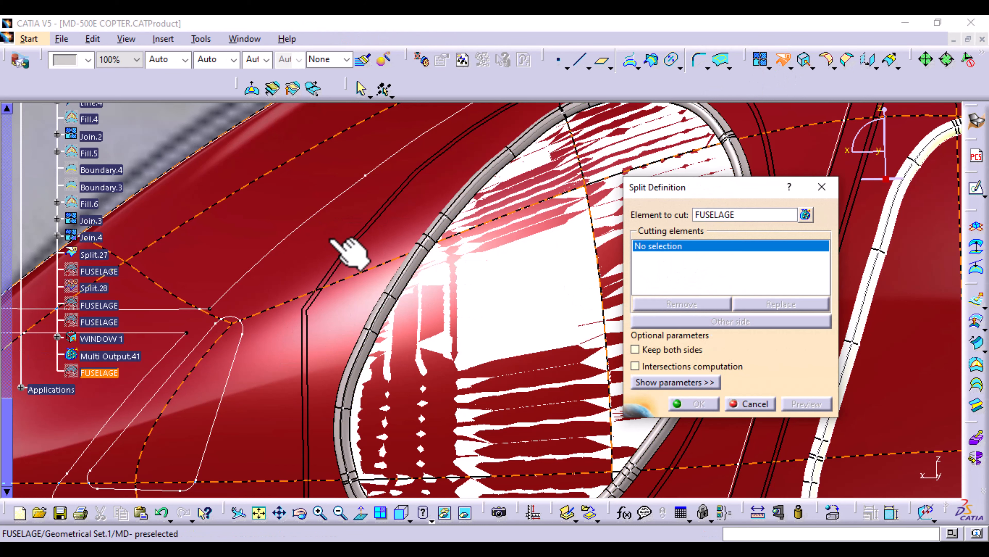
middle_click_drag(429, 406, 349, 293)
left_click(283, 253)
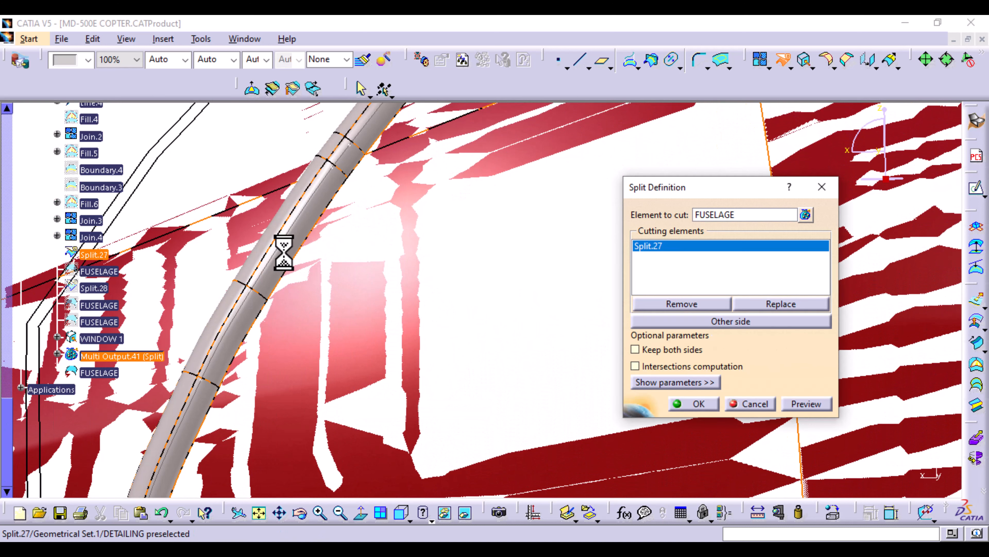
left_click(695, 404)
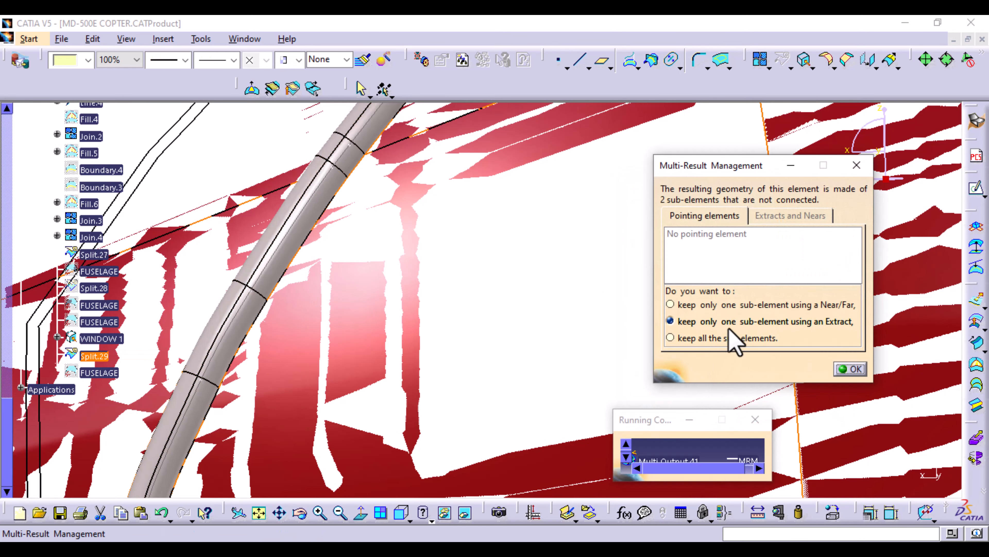
Keep only the fuselage portion outside the window tubing using an Extract with point continuity
left_click(850, 368)
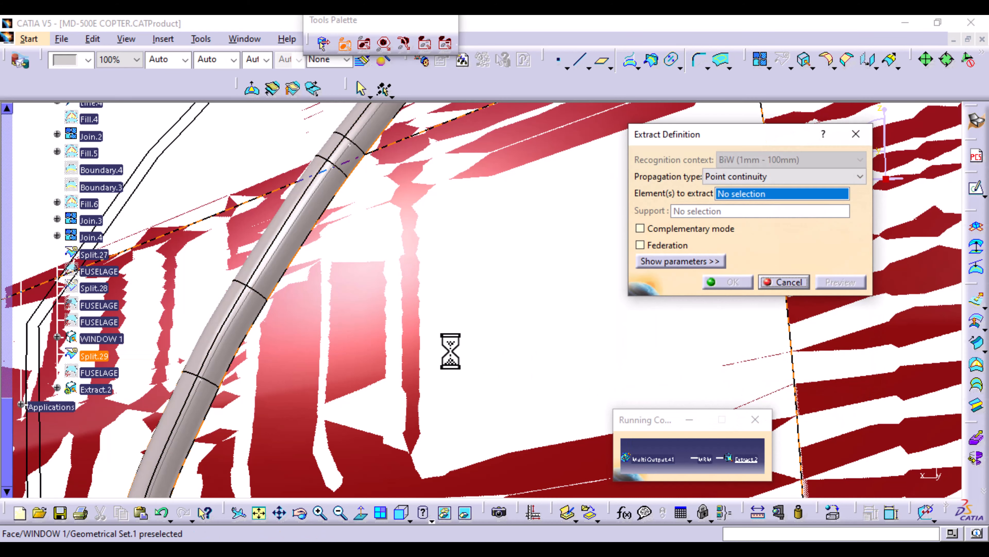
middle_click_drag(453, 347, 465, 407)
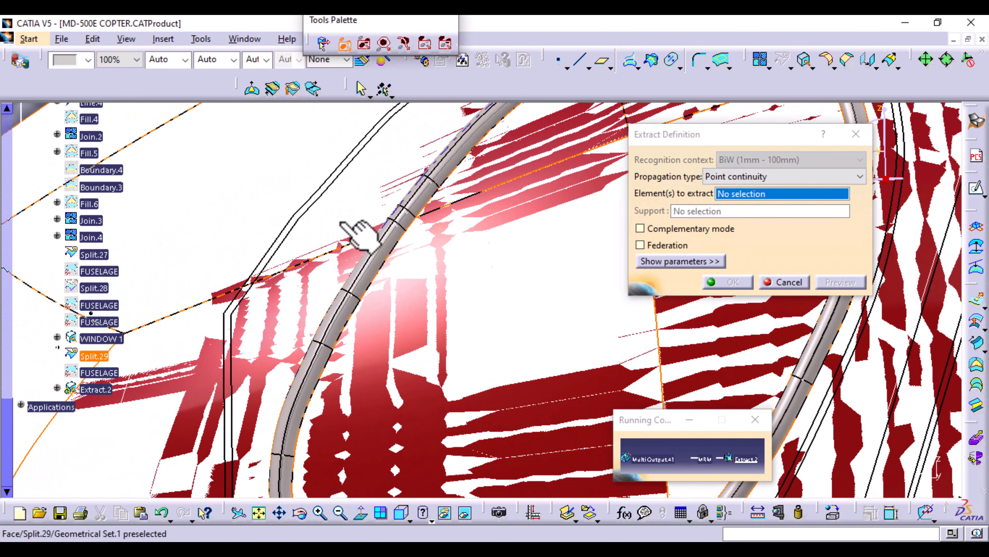
left_click(338, 214)
middle_click_drag(538, 318, 553, 384)
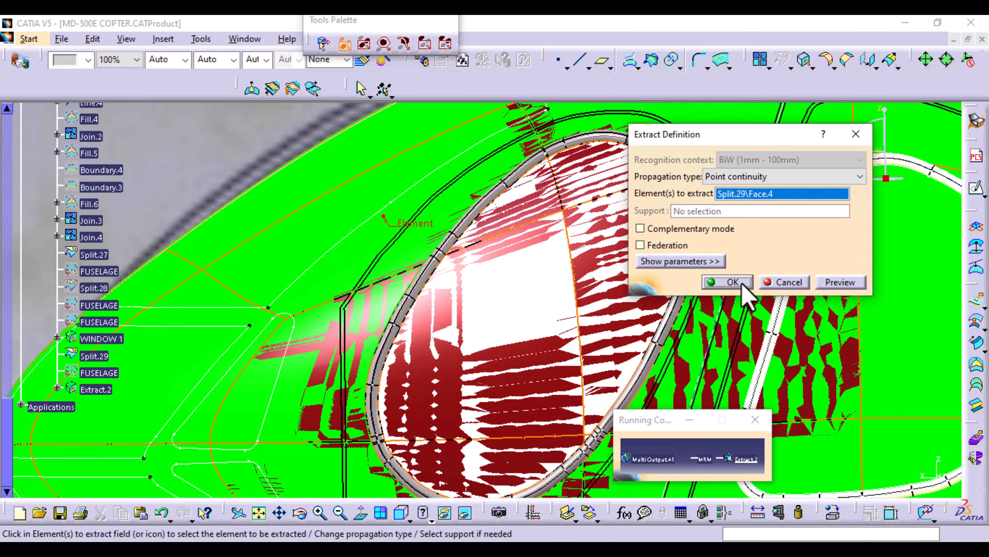
left_click(727, 282)
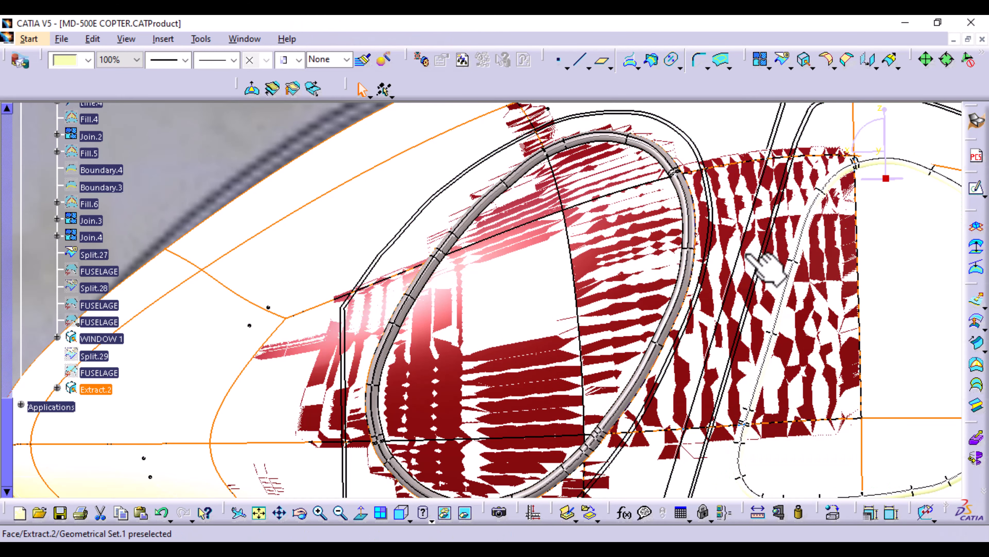
Hide the original FUSELAGE surface listed above MAIN ROTOR HOUSING
scroll(164, 376, "up", 10)
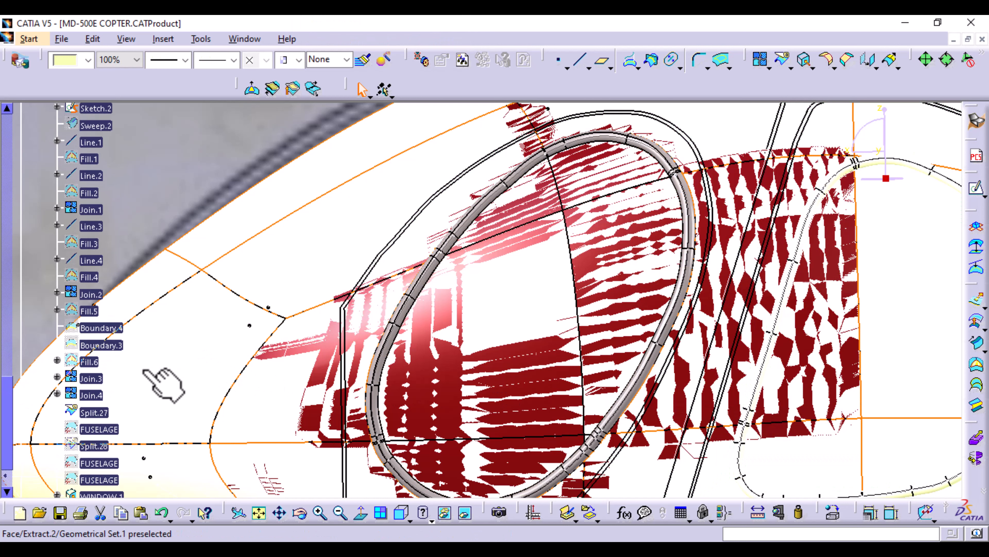
scroll(121, 302, "up", 6)
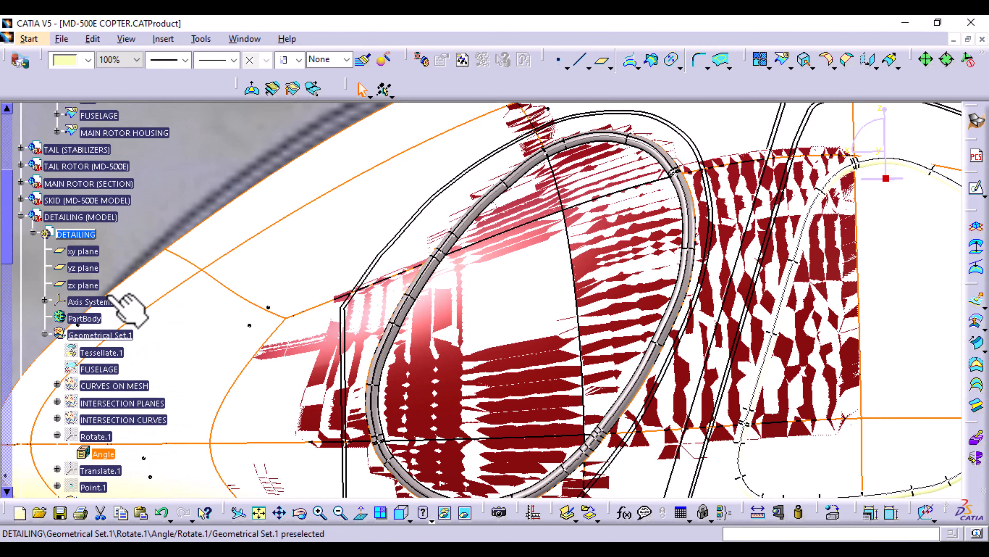
scroll(102, 182, "up", 3)
right_click(111, 194)
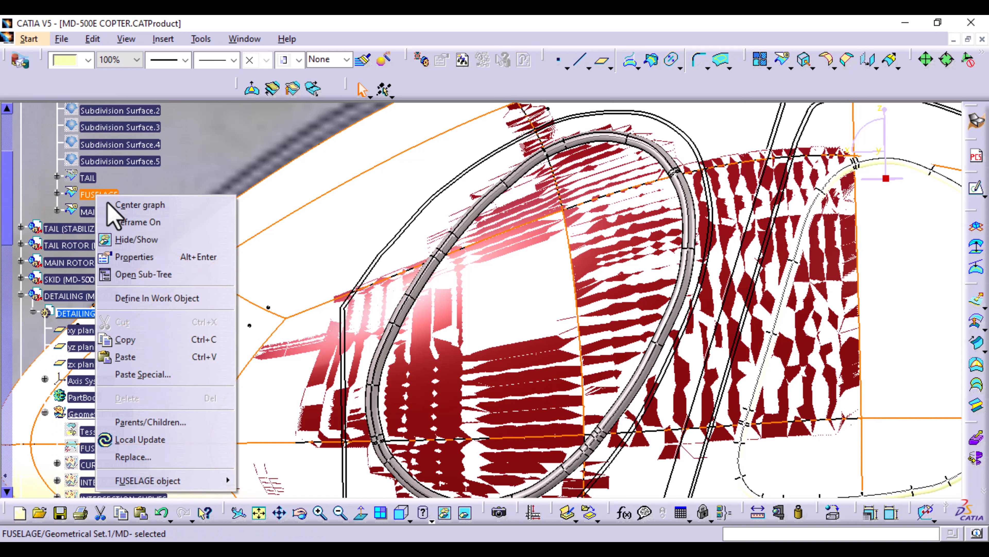
left_click(143, 237)
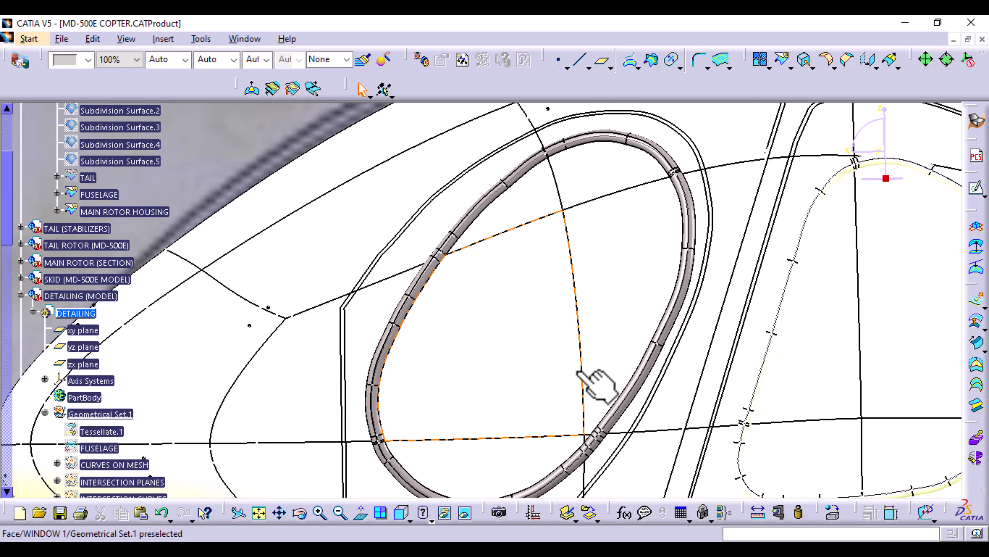
Check the separation between the WINDOW 1 surface, the front window tubing and the surrounding fuselage surface by highlighting each one
left_click(501, 380)
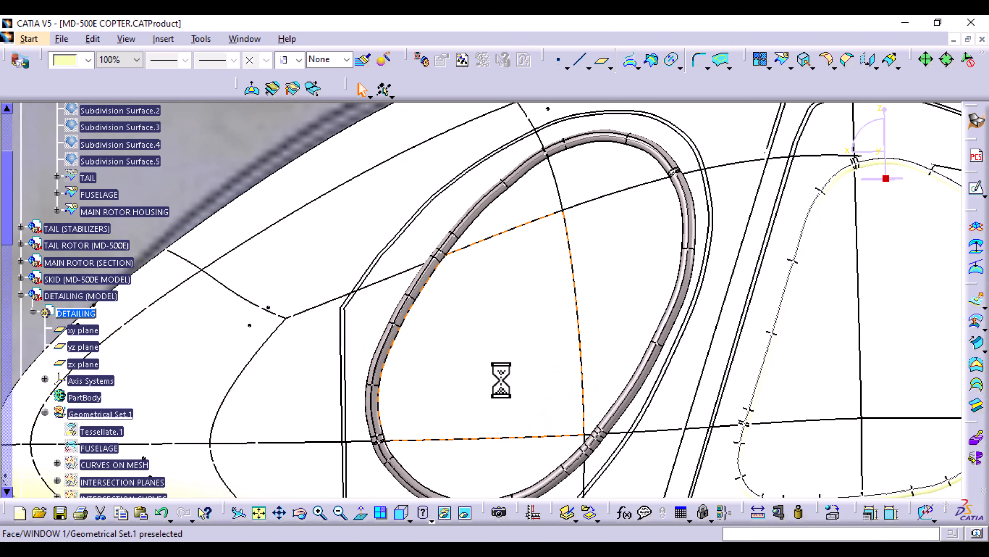
left_click(383, 322, "ctrl")
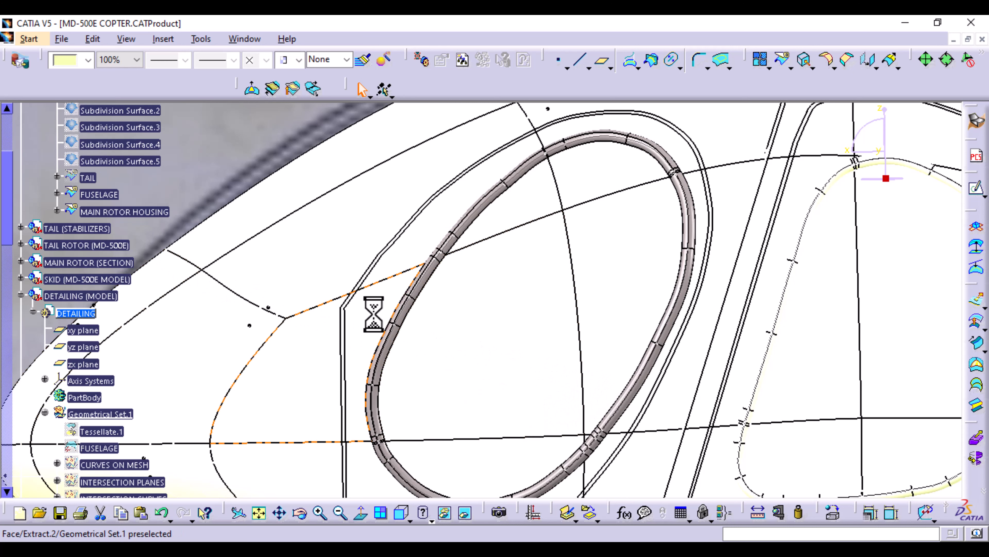
middle_click_drag(447, 396, 331, 354)
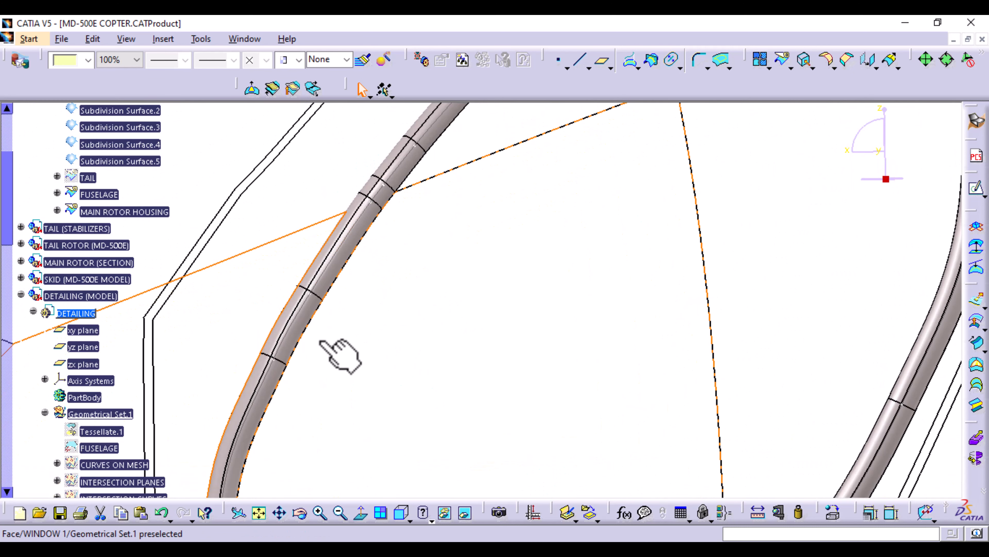
left_click(293, 336)
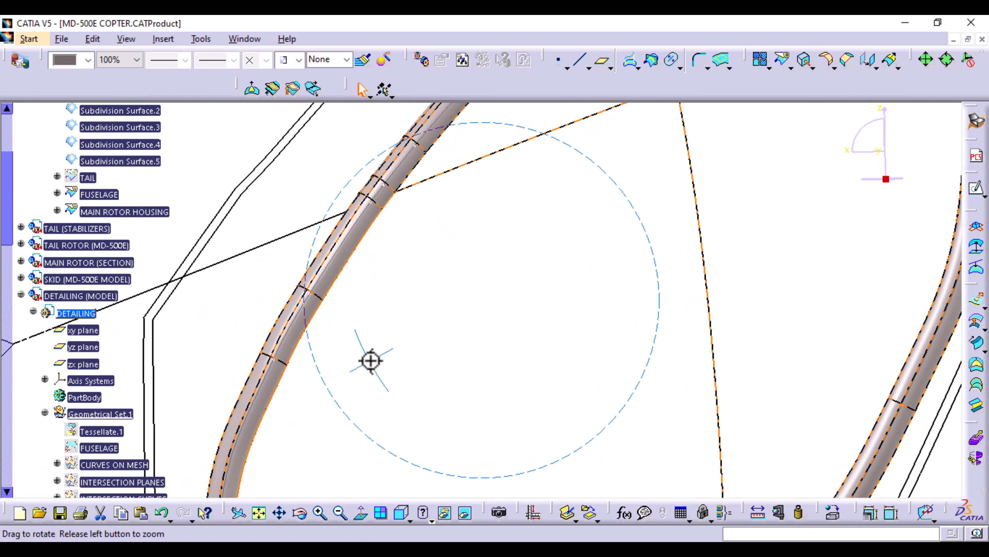
middle_click_drag(371, 360, 404, 393)
Hide the WINDOW 1 surface and the surrounding fuselage surface to inspect the window tubing on its own
right_click(394, 375)
left_click(452, 119)
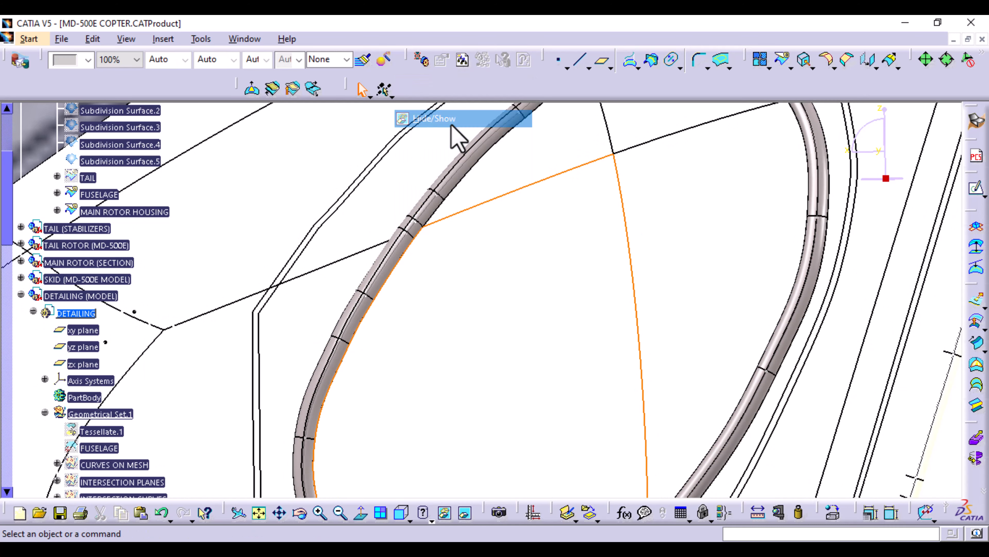
middle_click_drag(492, 323, 603, 444)
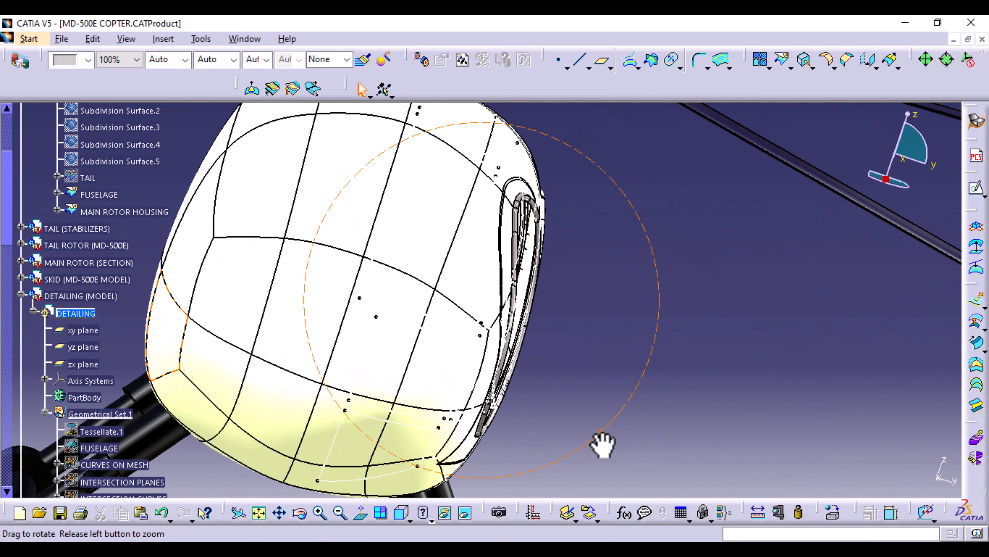
right_click(476, 283)
left_click(515, 291)
middle_click_drag(389, 337, 487, 302)
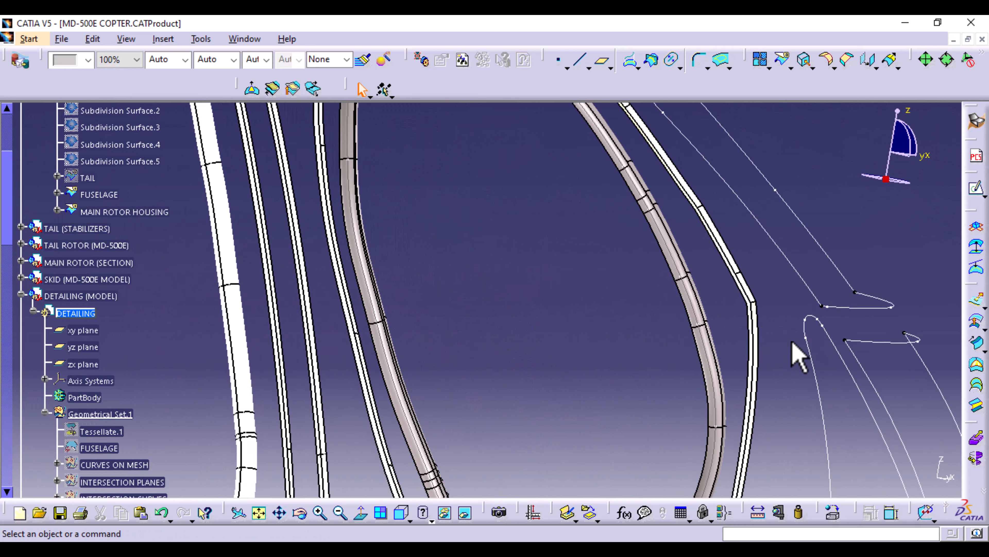
middle_click_drag(580, 305, 574, 380)
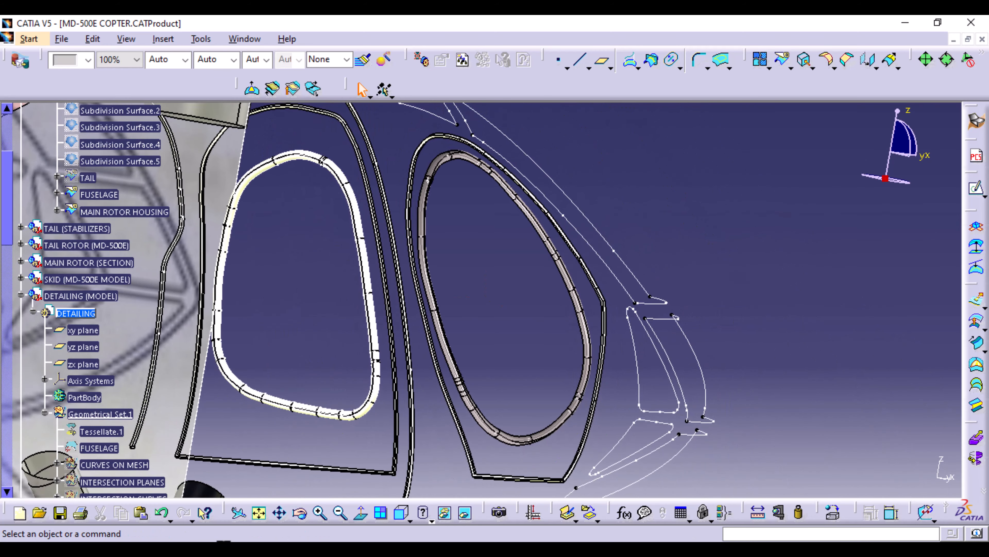
Undo hiding the fuselage surface and the WINDOW 1 surface
left_click(161, 514)
middle_click_drag(689, 236, 223, 440)
left_click(161, 513)
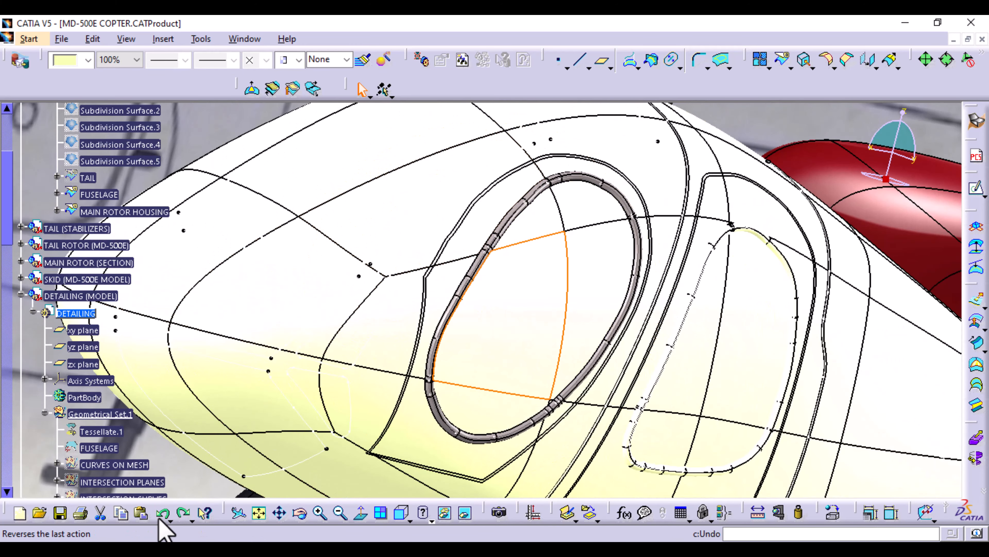
Colour the second window's tubing, Tubing.2, the same grey as the front window tubing
middle_click(546, 216)
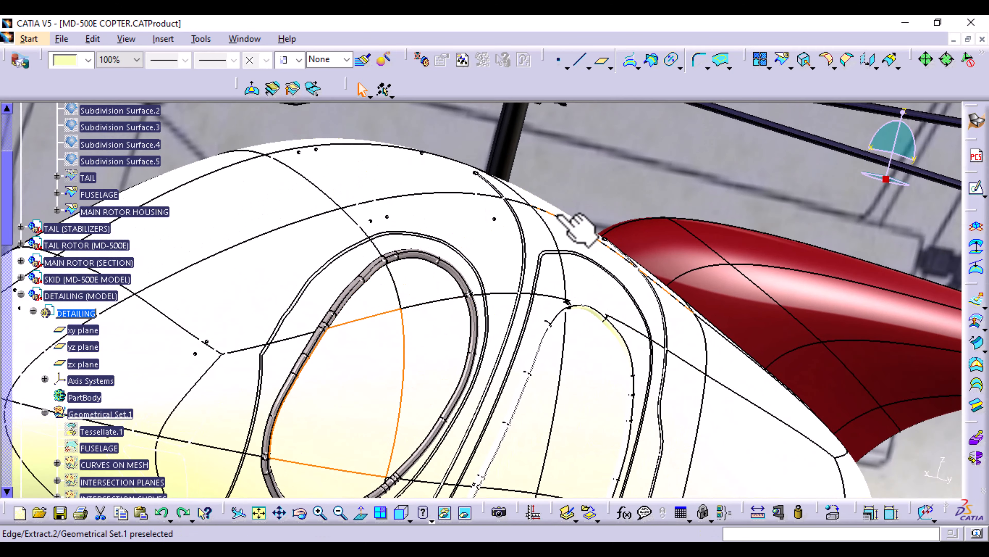
middle_click_drag(557, 215, 356, 264)
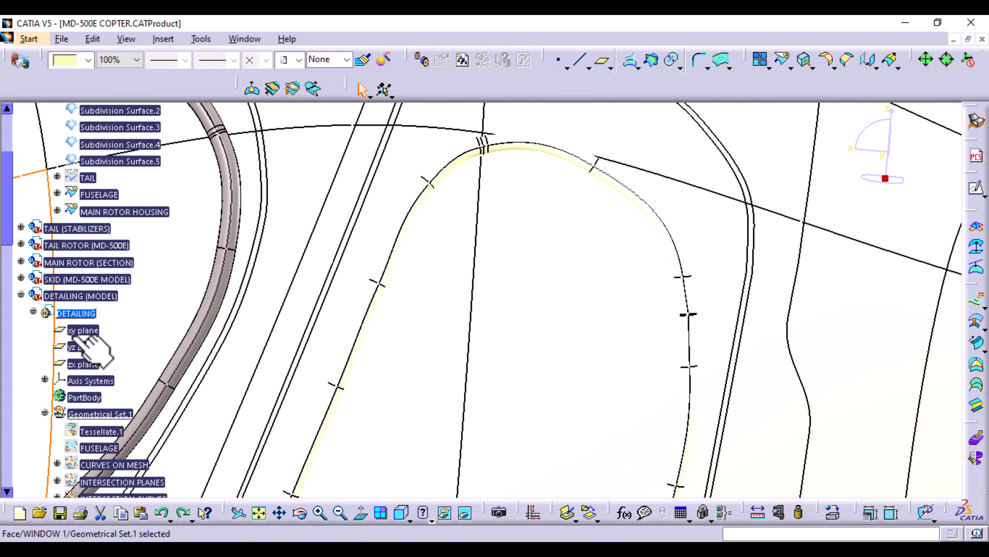
scroll(88, 326, "down", 2)
scroll(93, 333, "down", 20)
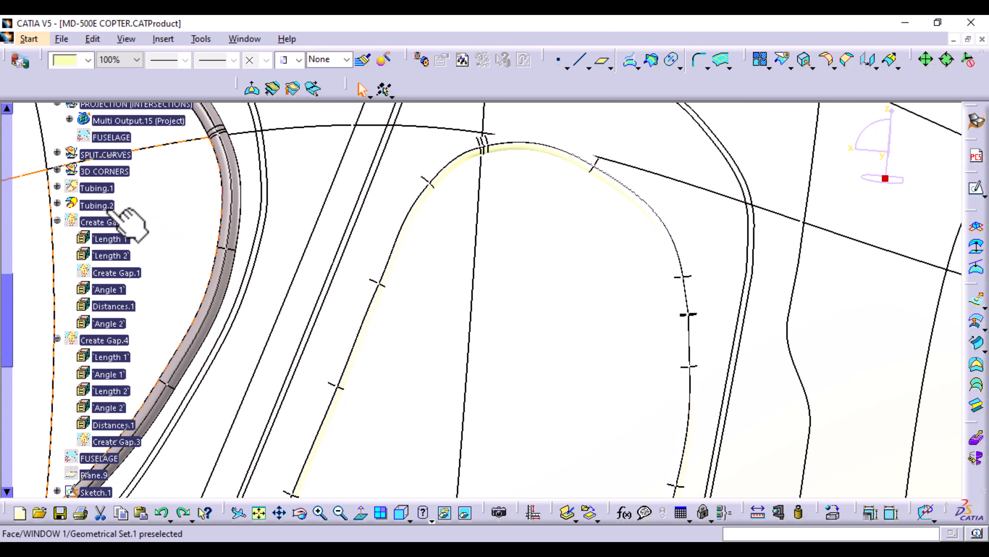
left_click(113, 207)
left_click(88, 60)
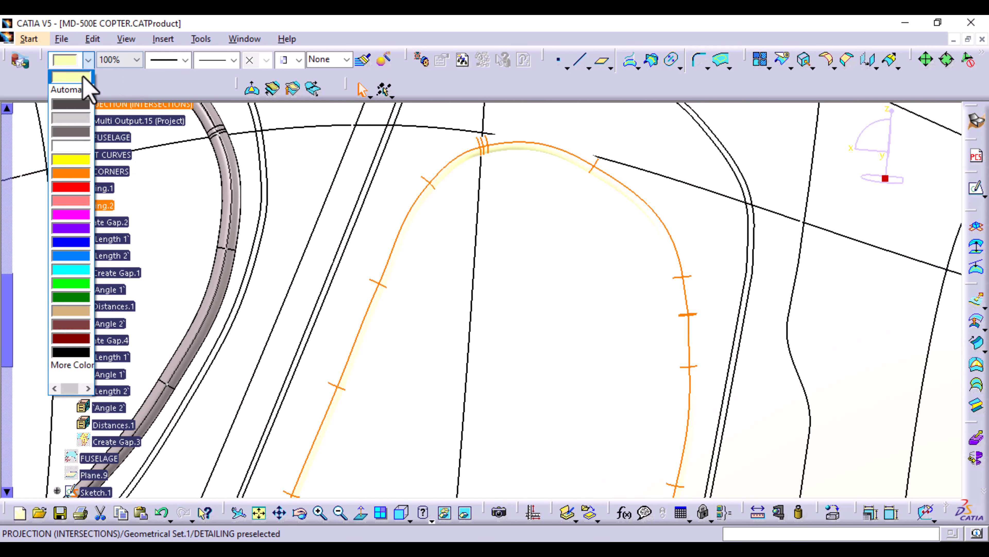
left_click(71, 132)
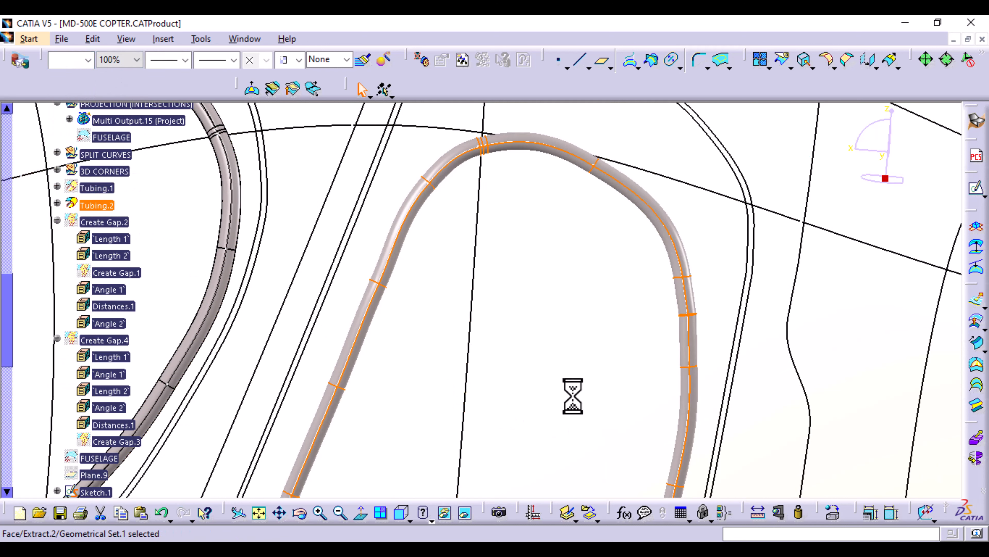
Split Tubing.2 using the fuselage surface, Extract.2, as the cutting element, and colour the trimmed tubing grey
middle_click_drag(525, 329, 540, 315)
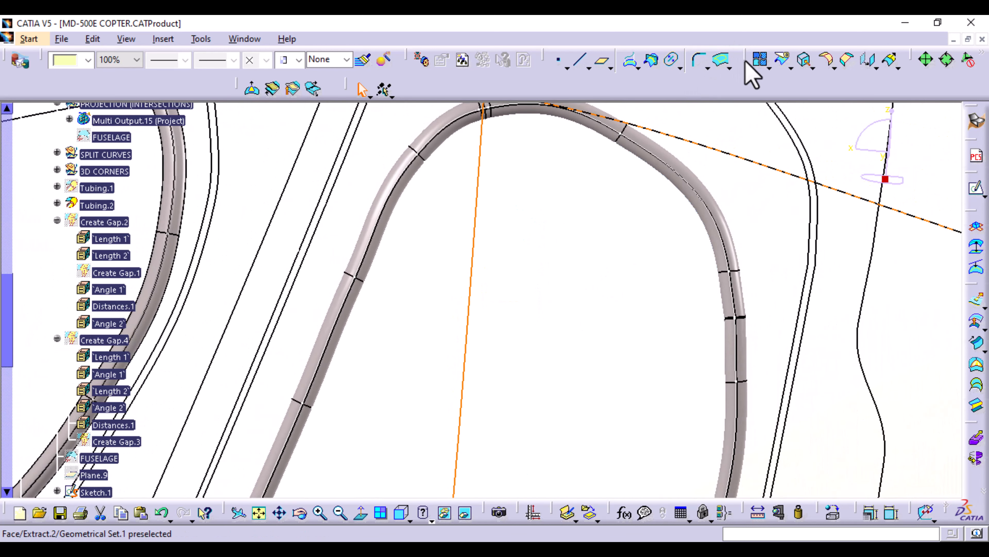
left_click(782, 62)
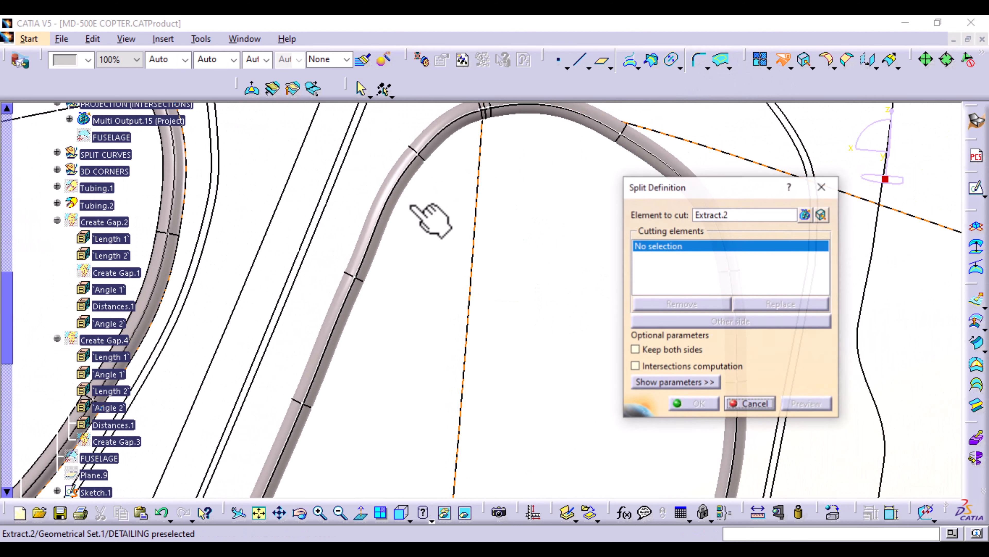
left_click(373, 246)
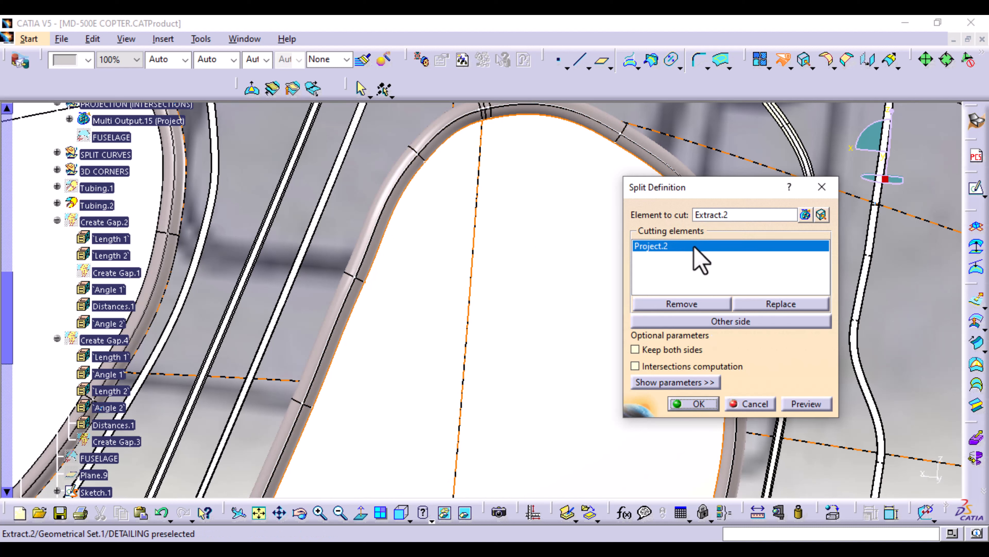
left_click(682, 304)
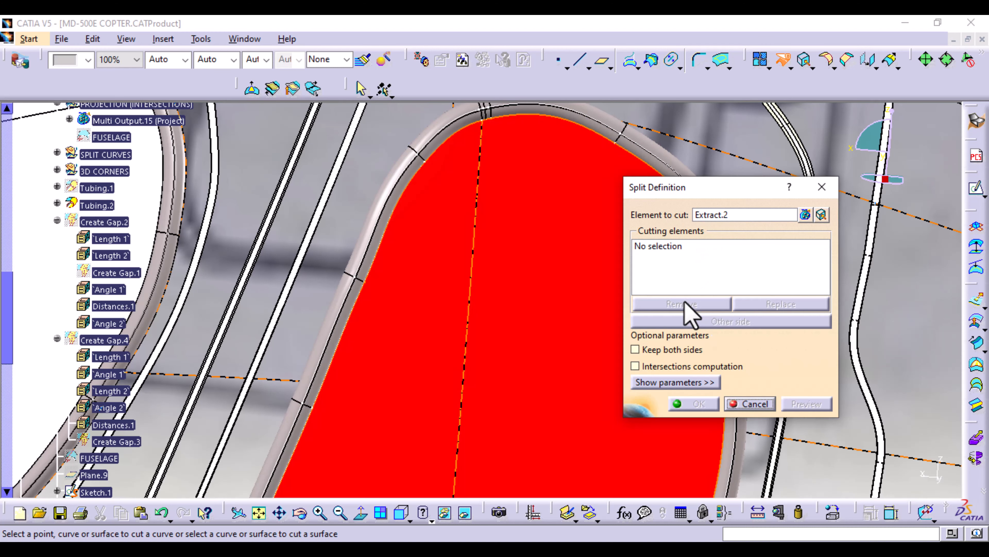
left_click(665, 250)
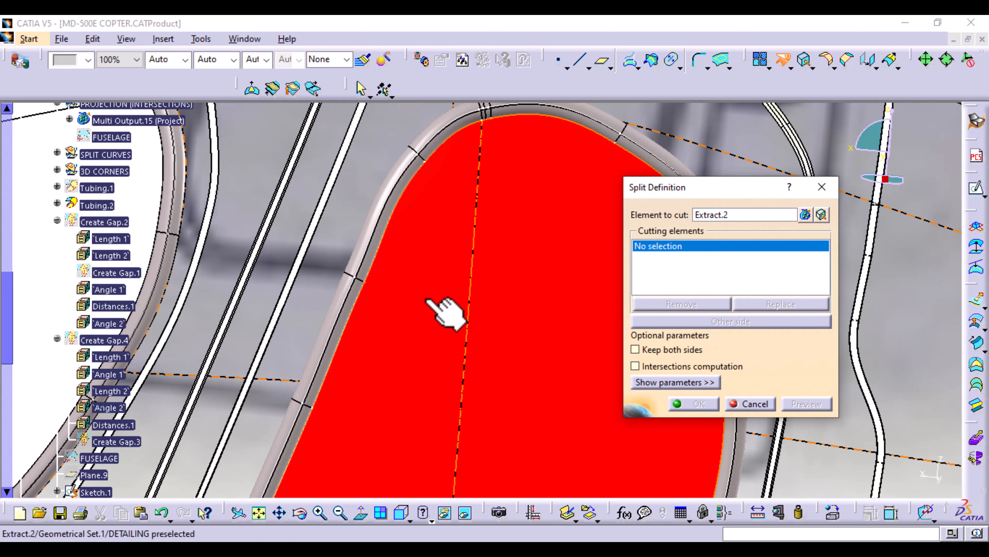
middle_click_drag(435, 322, 448, 338, "ctrl")
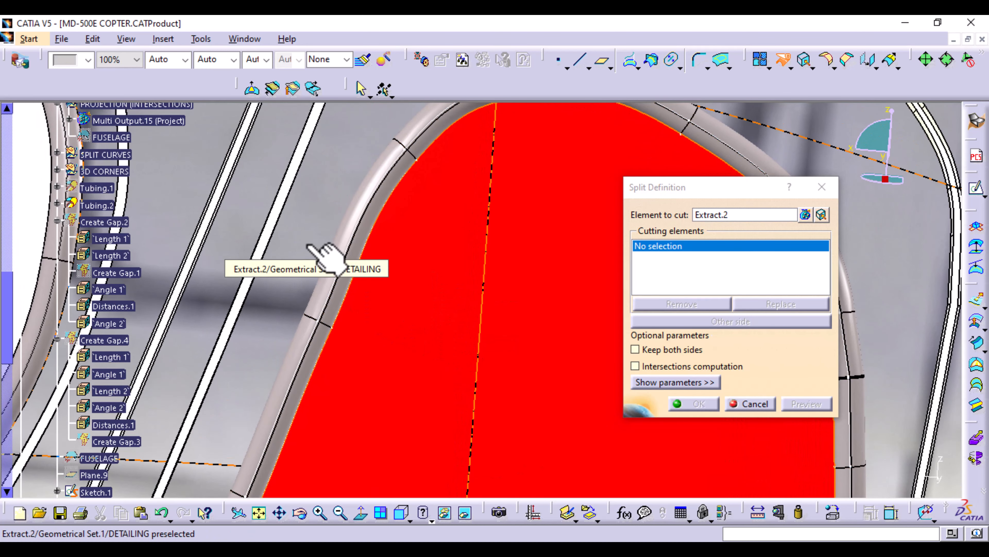
left_click(701, 218)
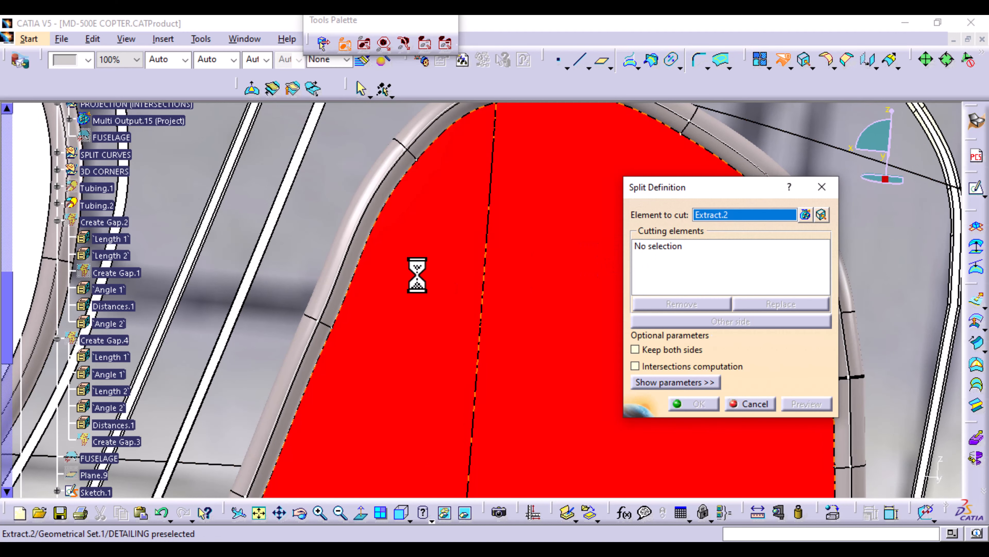
left_click(337, 288)
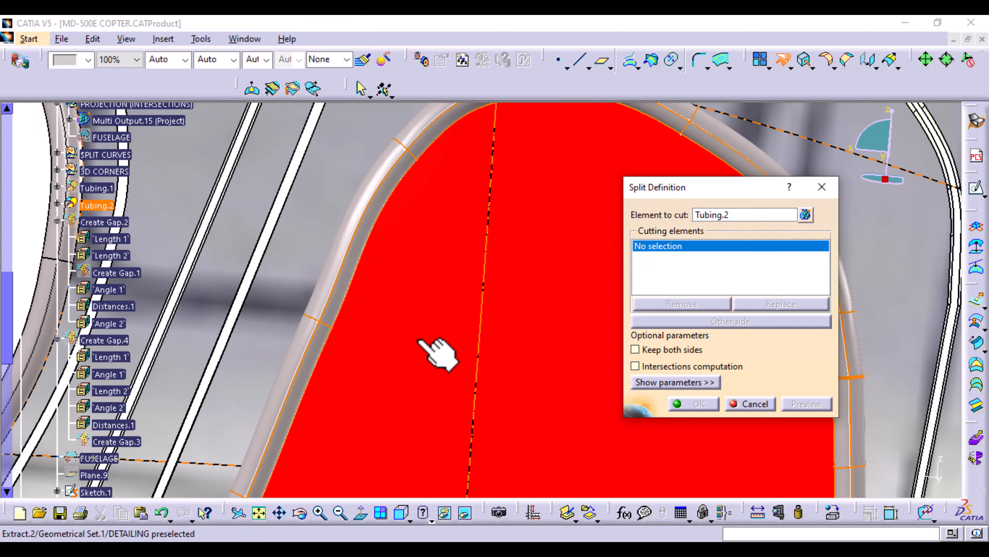
left_click(306, 256)
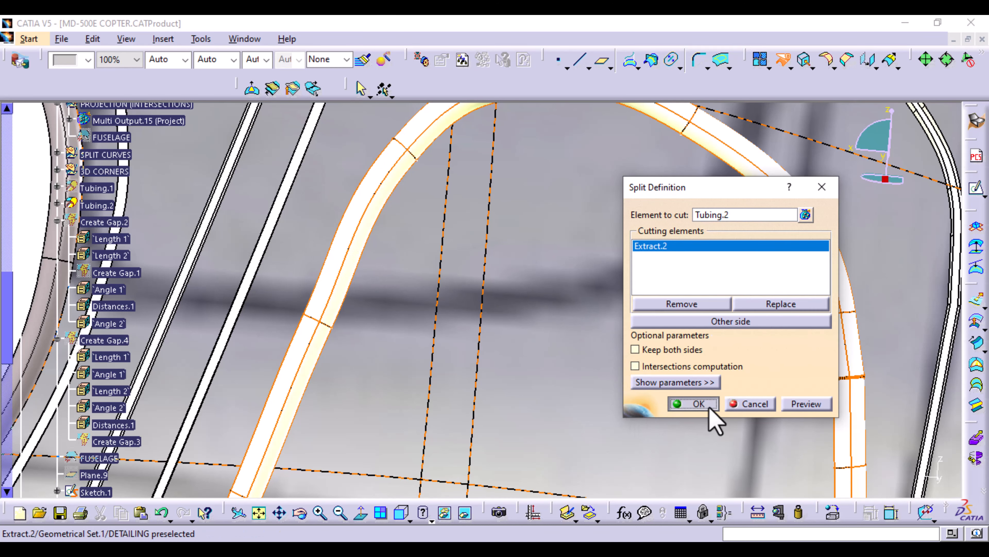
left_click(699, 404)
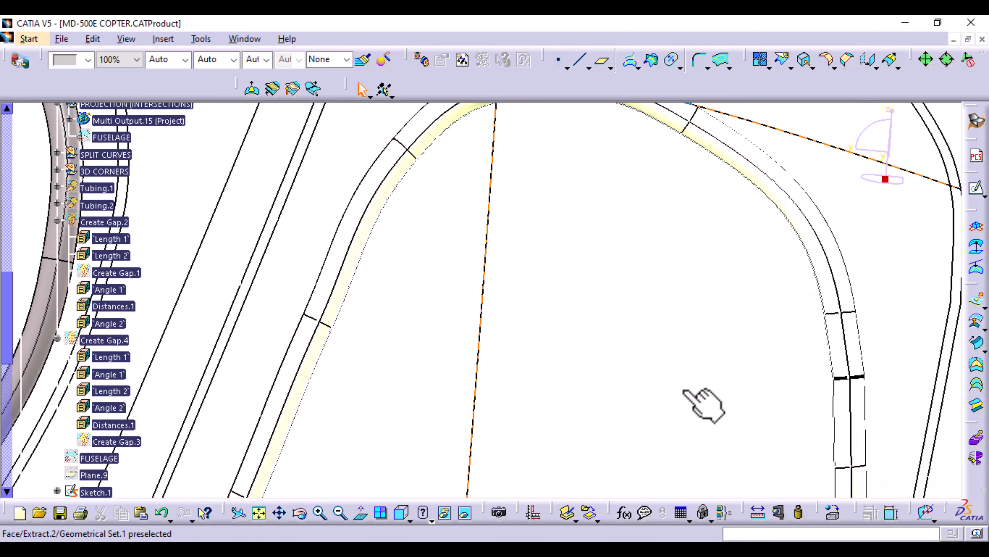
left_click(338, 292)
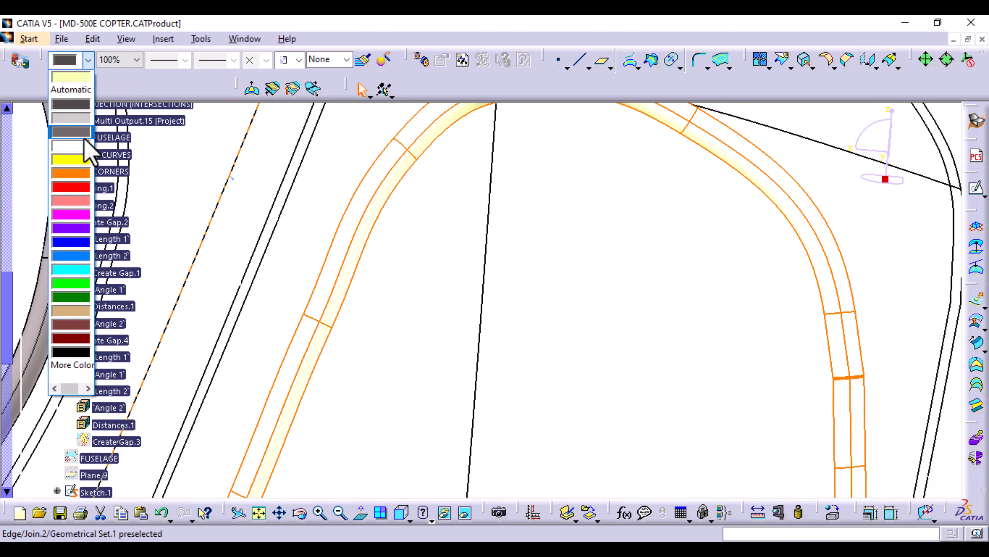
left_click(84, 133)
Split the fuselage surface, Extract.2, using the trimmed second window tubing, Split.30, as the cutting element
left_click(643, 260)
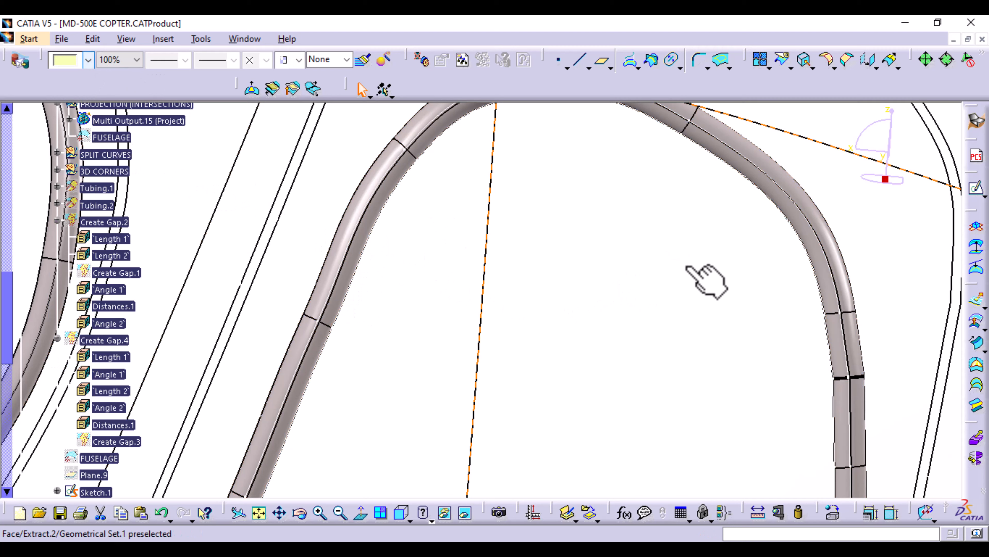
middle_click_drag(697, 273, 666, 332)
left_click(783, 62)
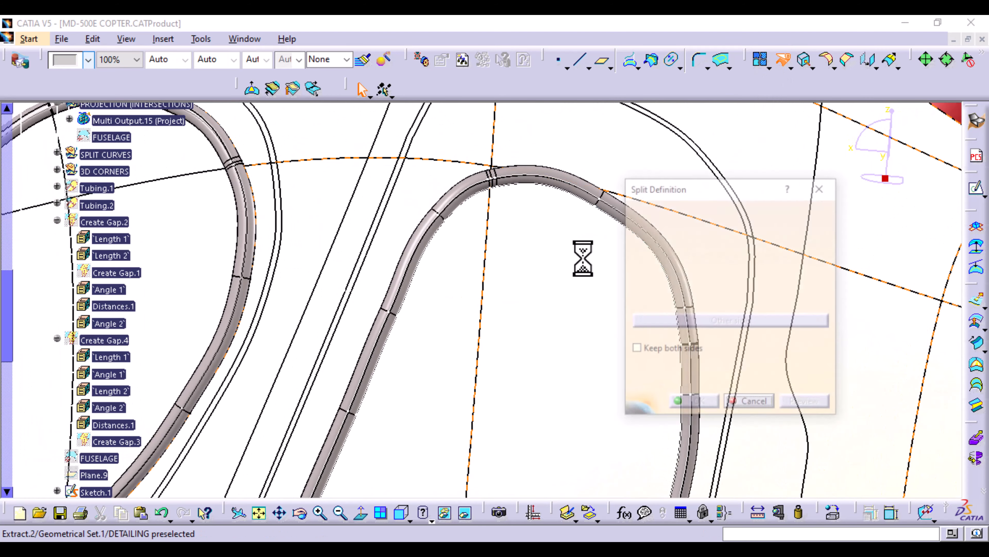
middle_click_drag(465, 340, 414, 273, "ctrl")
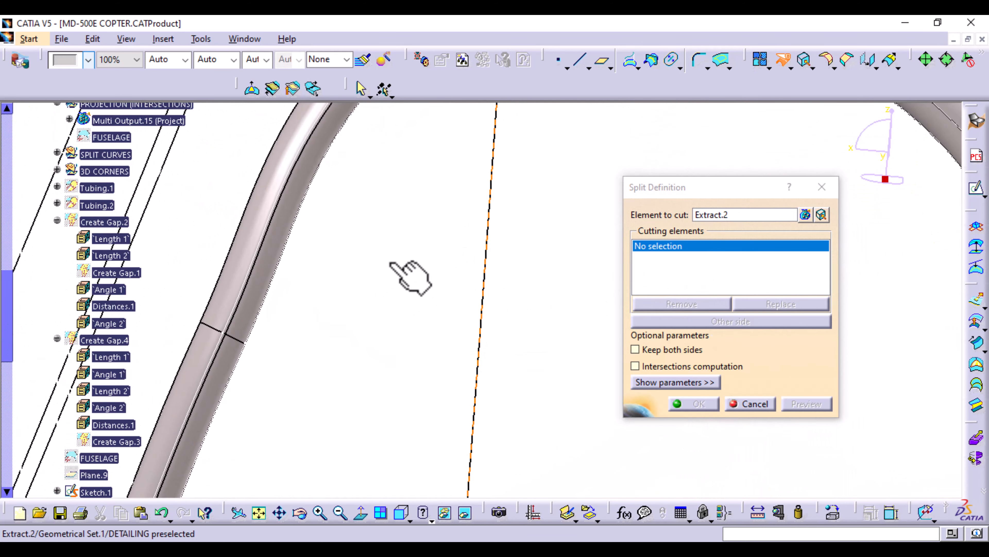
left_click(274, 243)
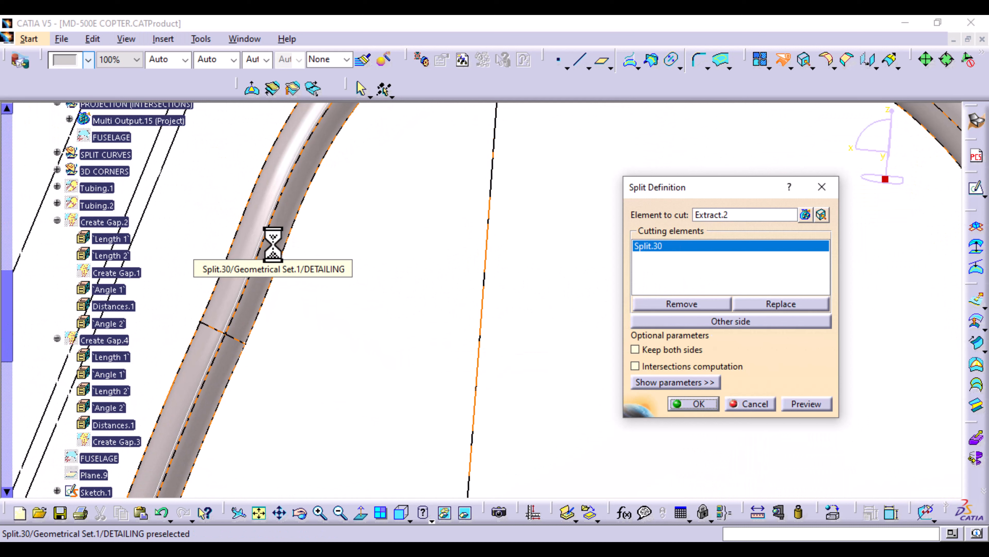
left_click(707, 403)
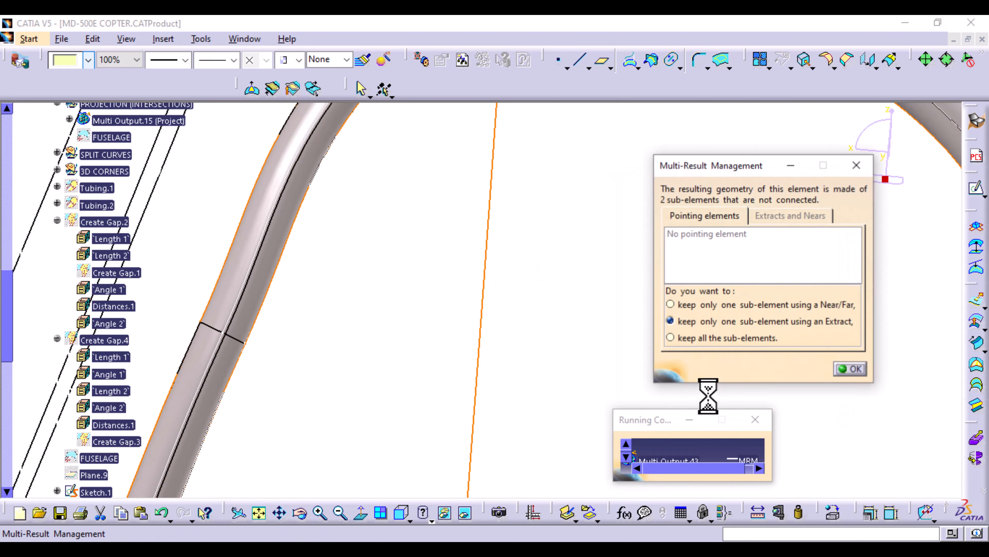
Keep only the surface inside the second window tubing using an Extract with point continuity
left_click(857, 370)
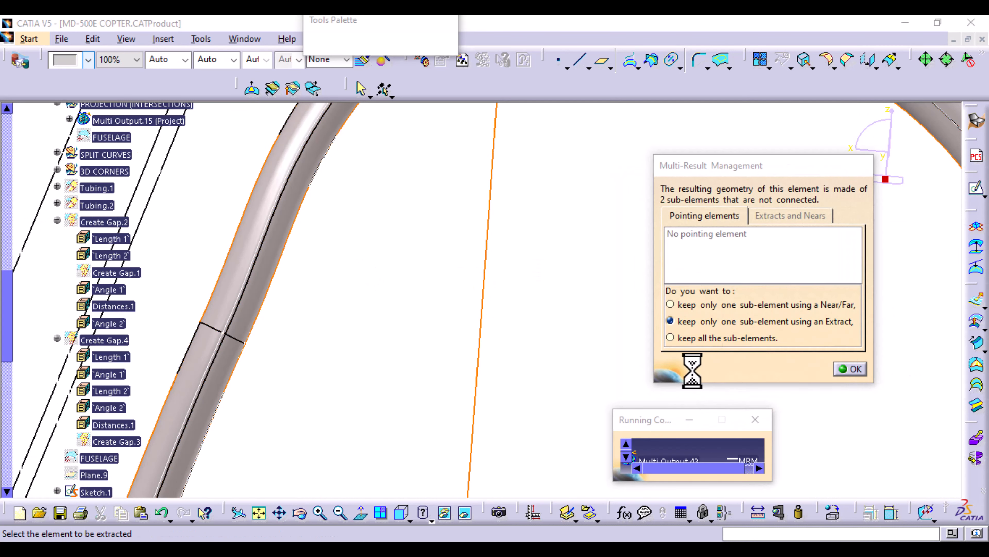
left_click(397, 316)
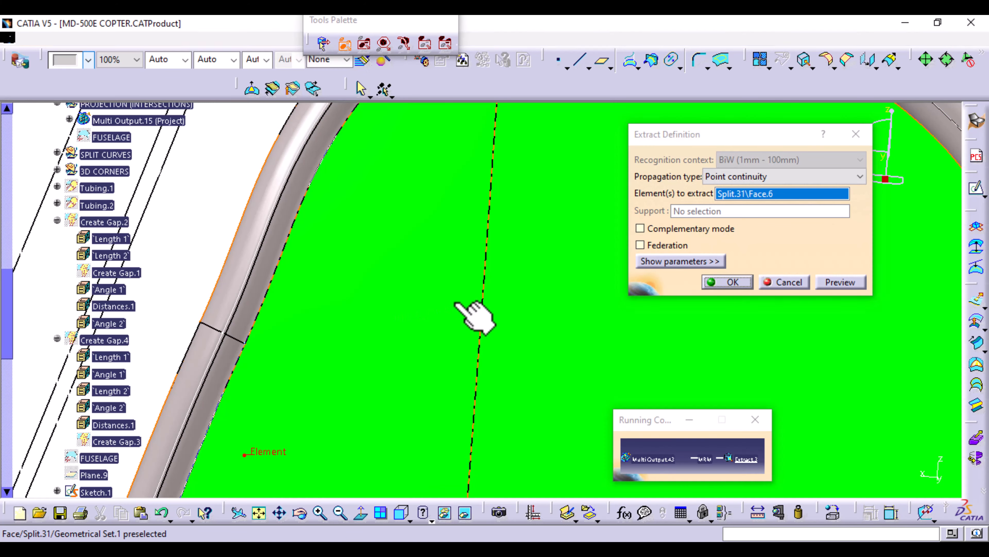
middle_click_drag(456, 304, 448, 493, "ctrl")
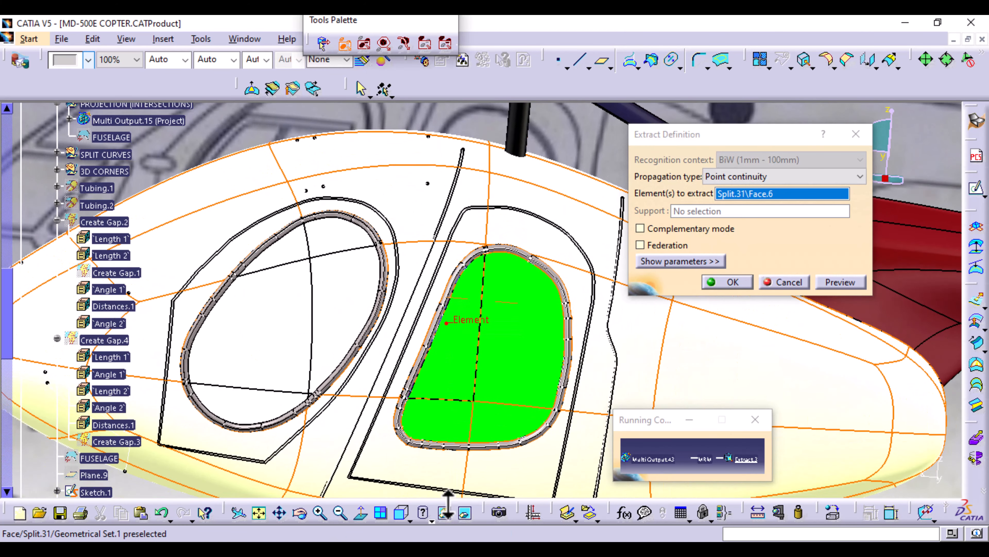
left_click(737, 282)
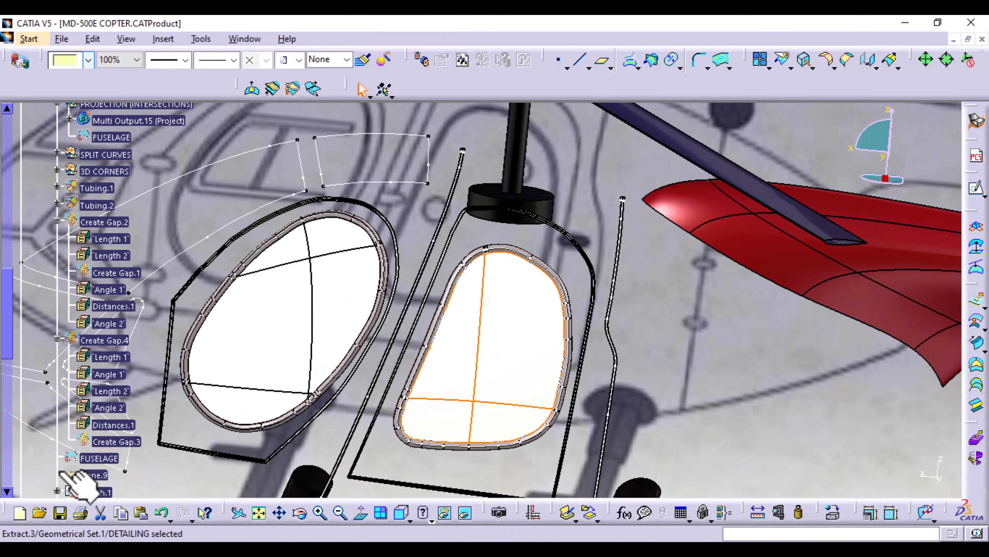
scroll(78, 481, "down", 7)
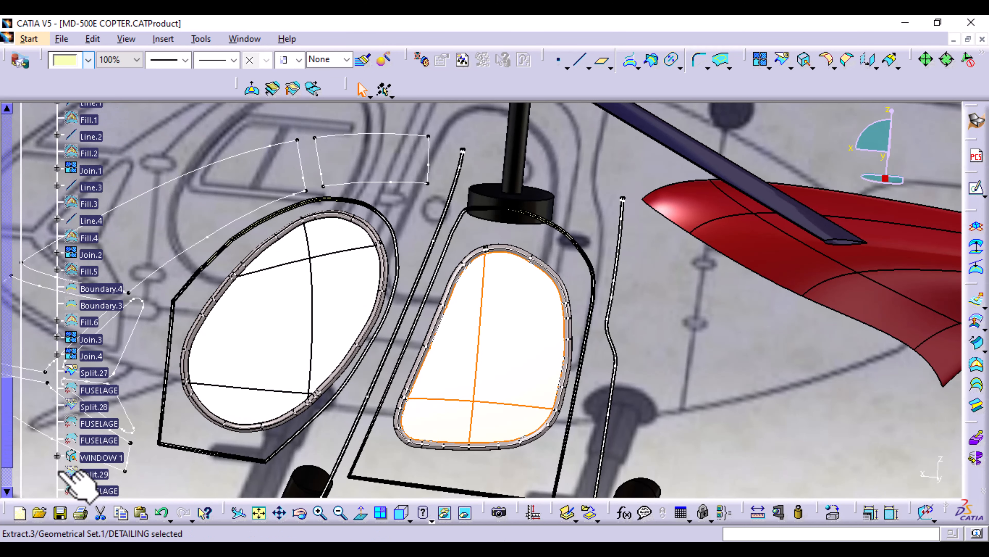
Rename the extracted second window surface, Extract.3, as WINDOW 2
scroll(78, 477, "down", 6)
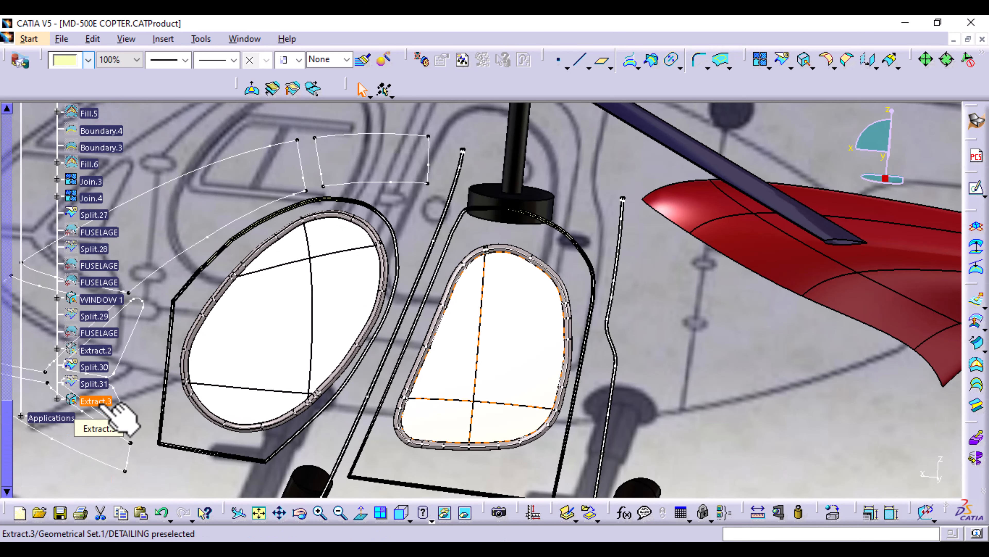
key("alt+Return")
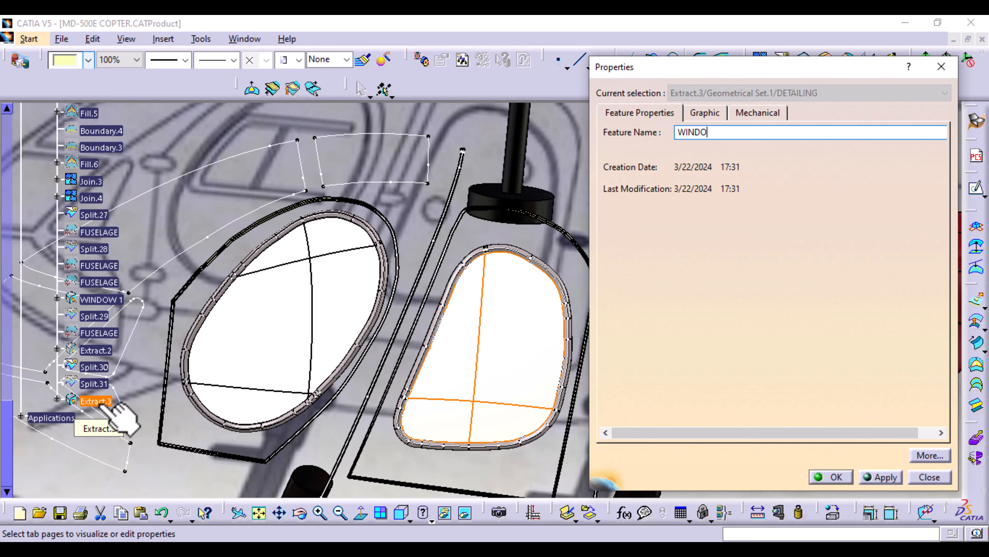
type("WINDOW 2")
key("Return")
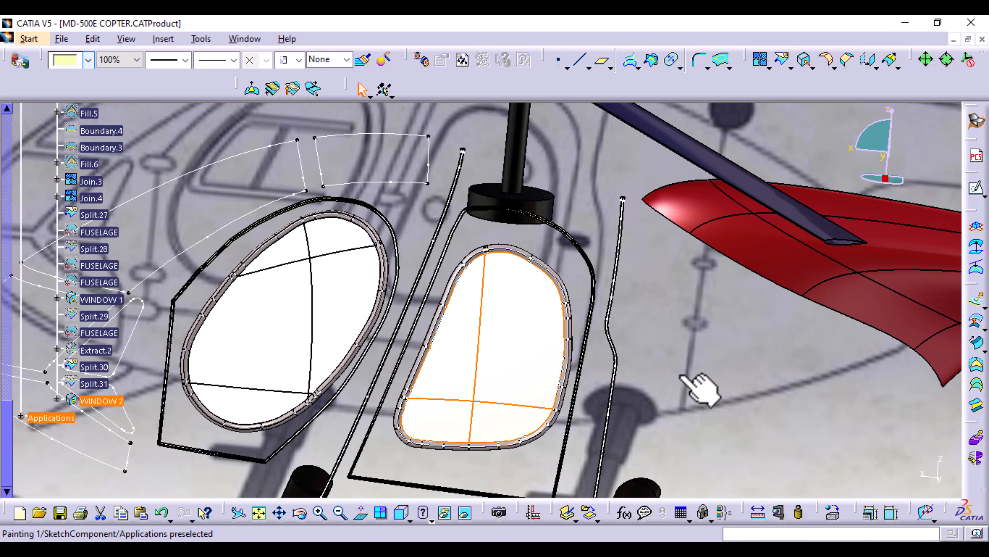
middle_click_drag(623, 380, 615, 222)
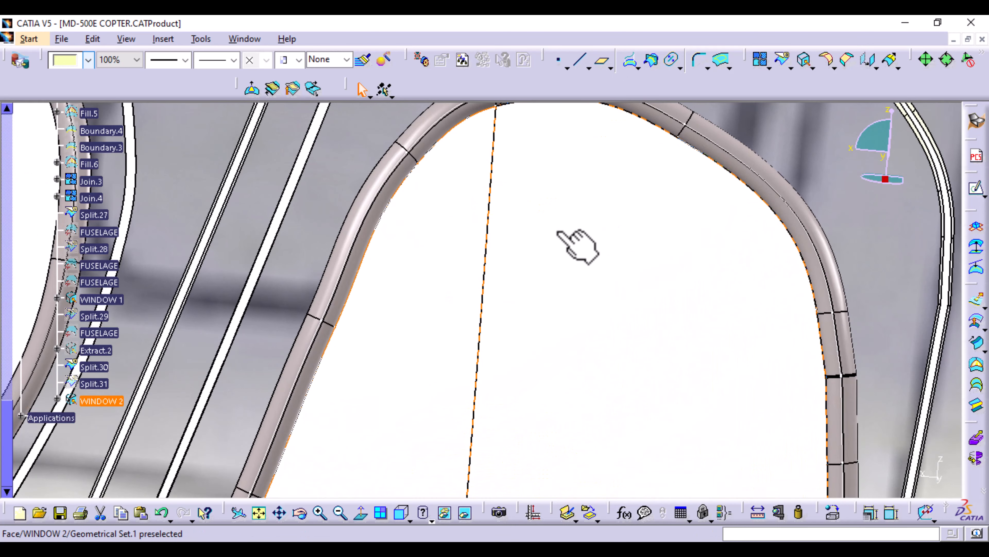
left_click(778, 63)
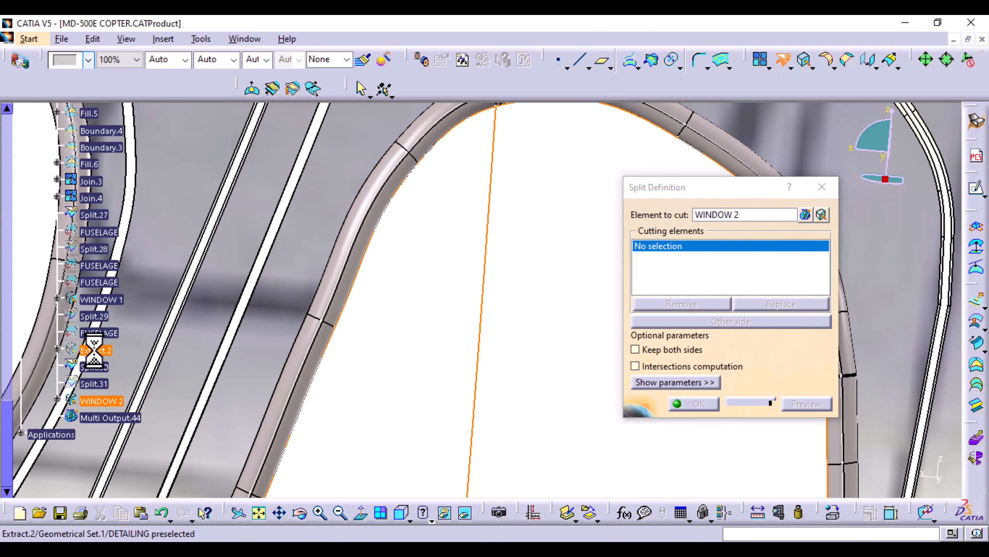
left_click(94, 350)
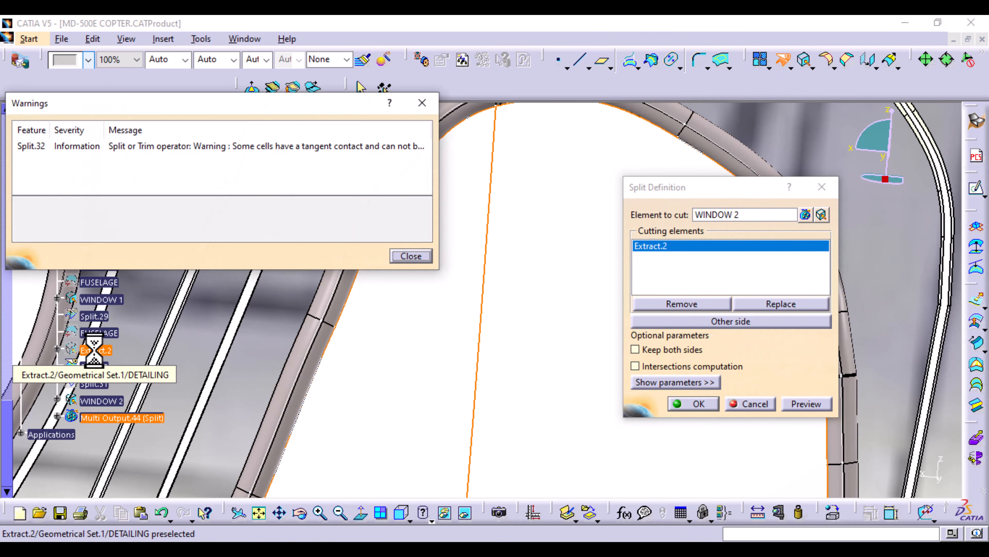
left_click(422, 103)
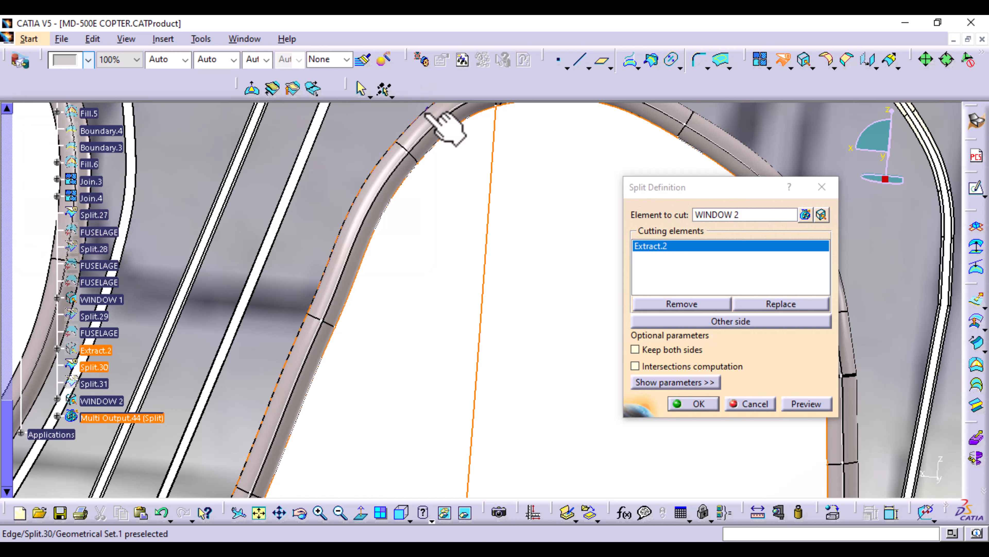
left_click(683, 305)
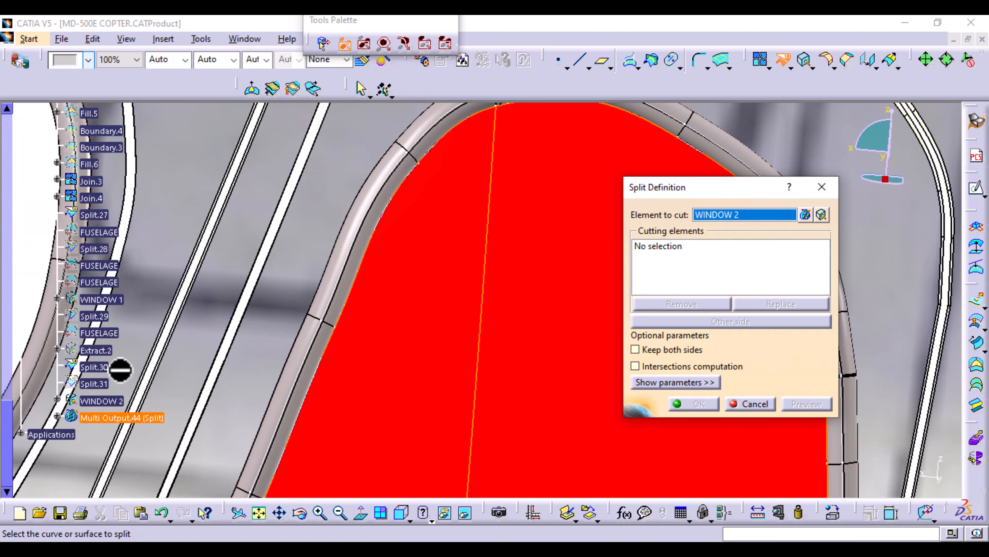
Split the fuselage surface, Extract.2, again using the trimmed second window tubing, Split.30, as the cutting element
left_click(97, 350)
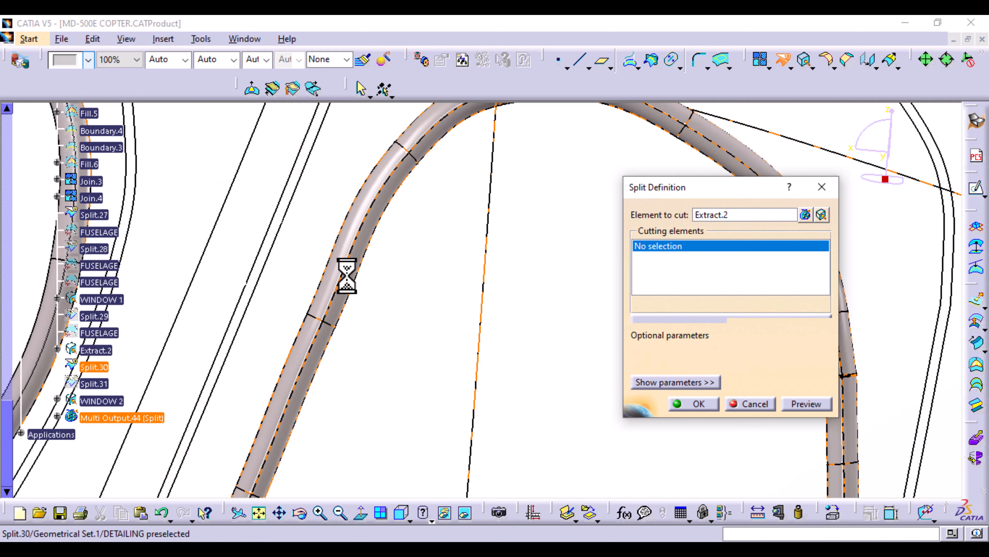
left_click(349, 278)
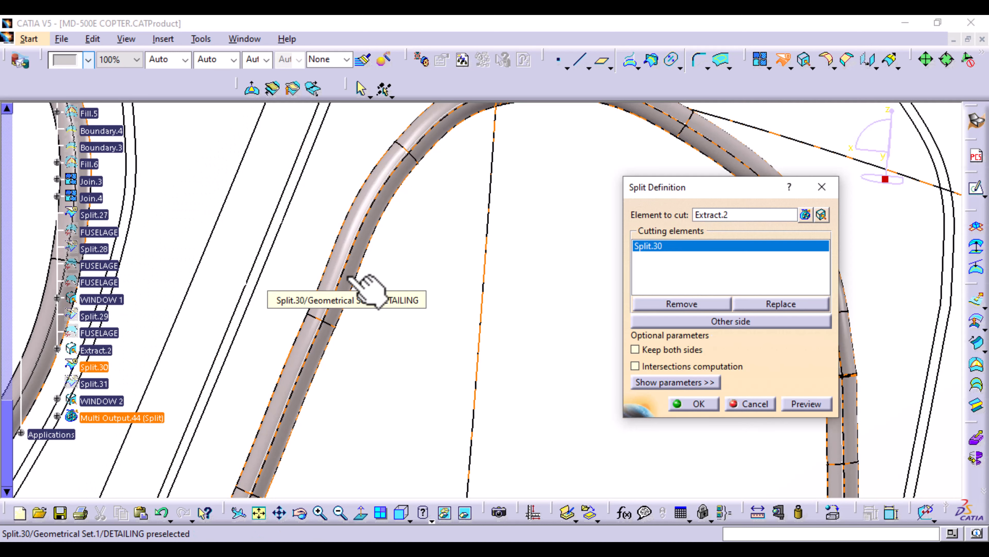
left_click(703, 403)
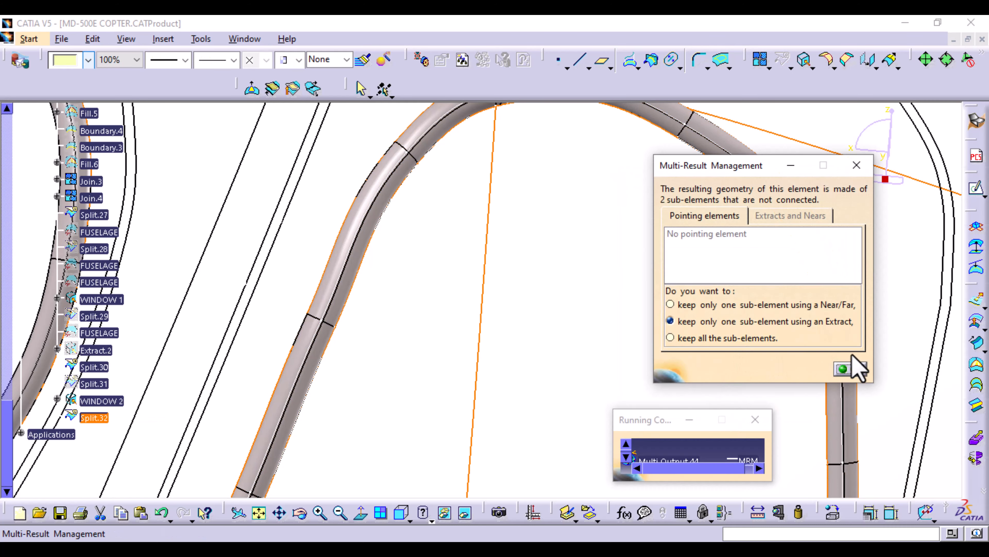
Keep only the fuselage surface surrounding the second window tubing using an Extract with point continuity
left_click(853, 369)
left_click(298, 254)
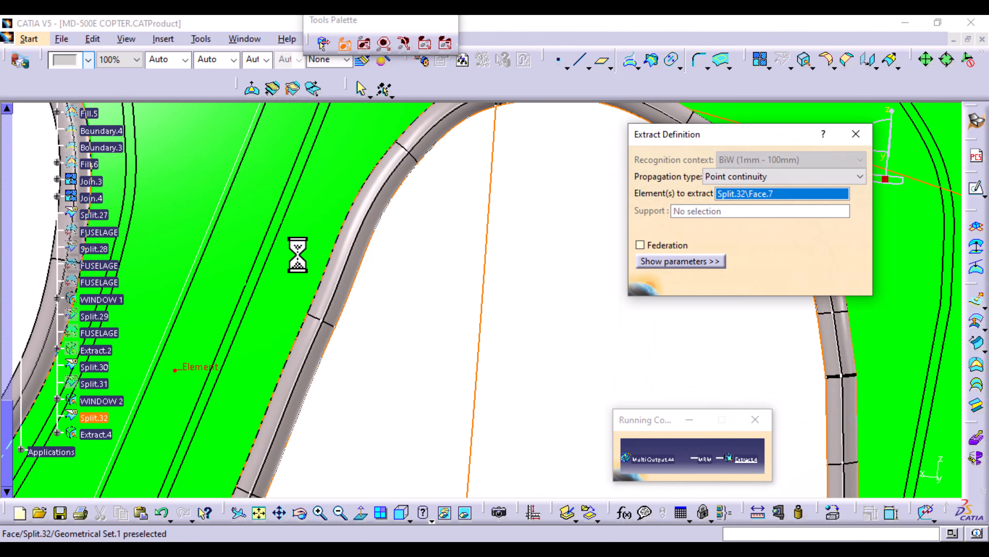
middle_click_drag(409, 273, 399, 370)
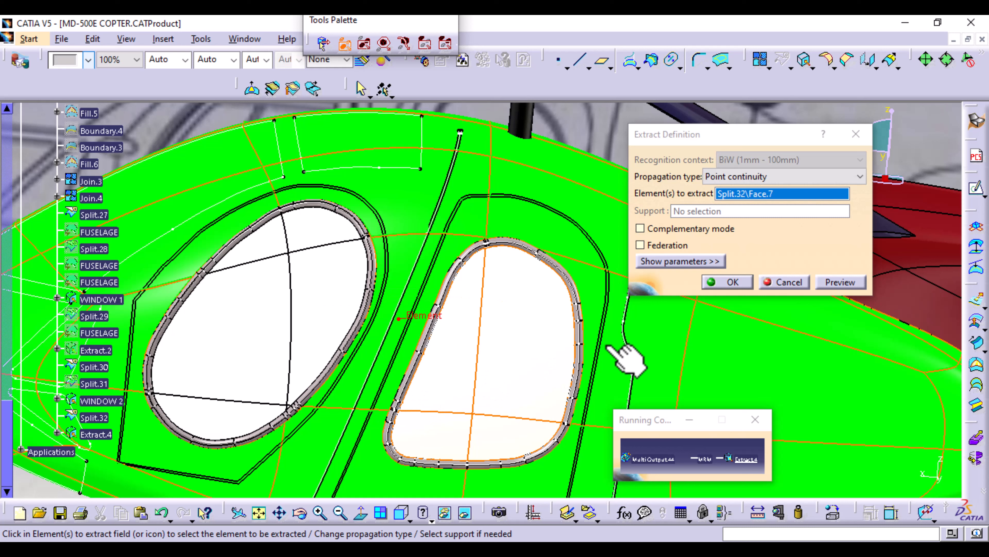
left_click(728, 282)
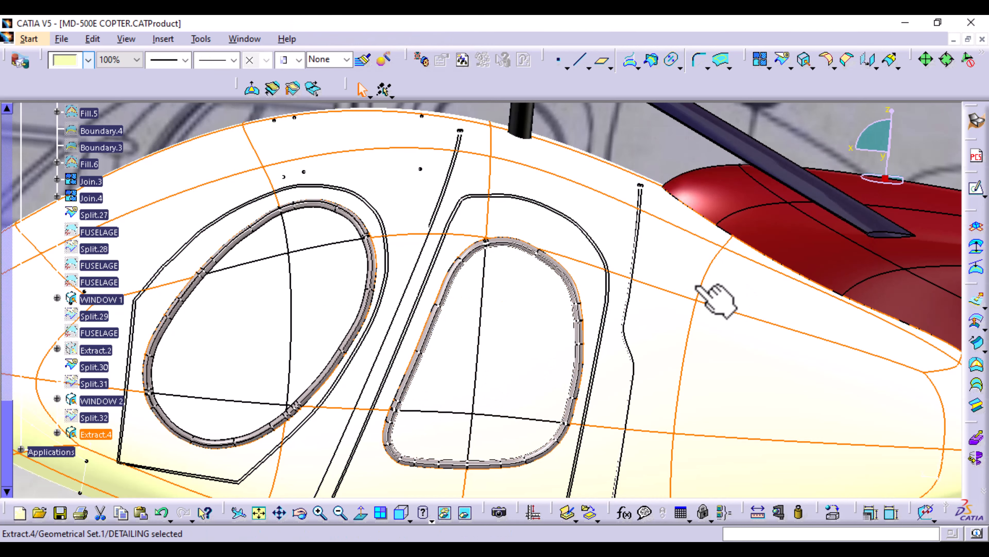
Rename the trimmed second window tubing, Split.30, as WINDOW GOARD2
middle_click_drag(522, 356, 580, 364)
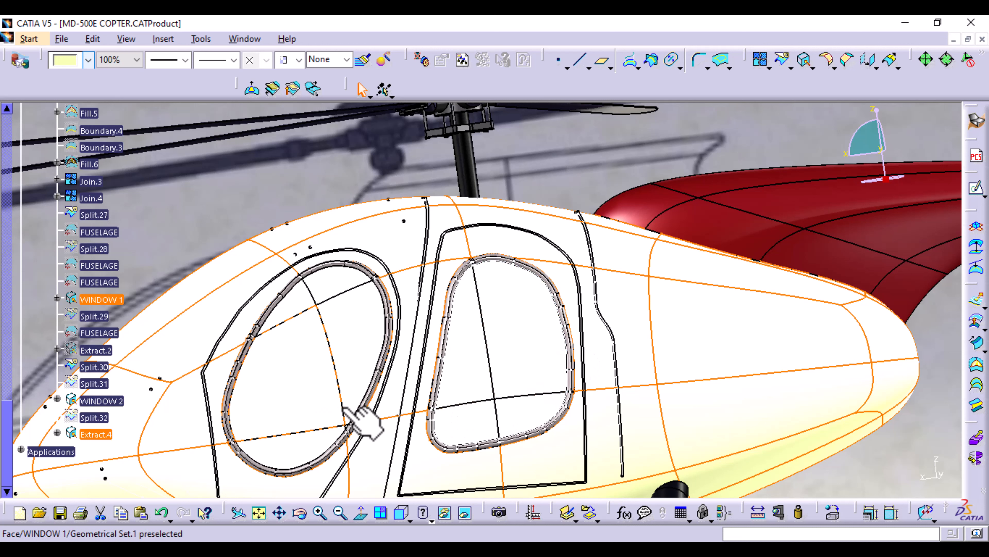
middle_click_drag(349, 407, 349, 332)
middle_click_drag(143, 383, 272, 330)
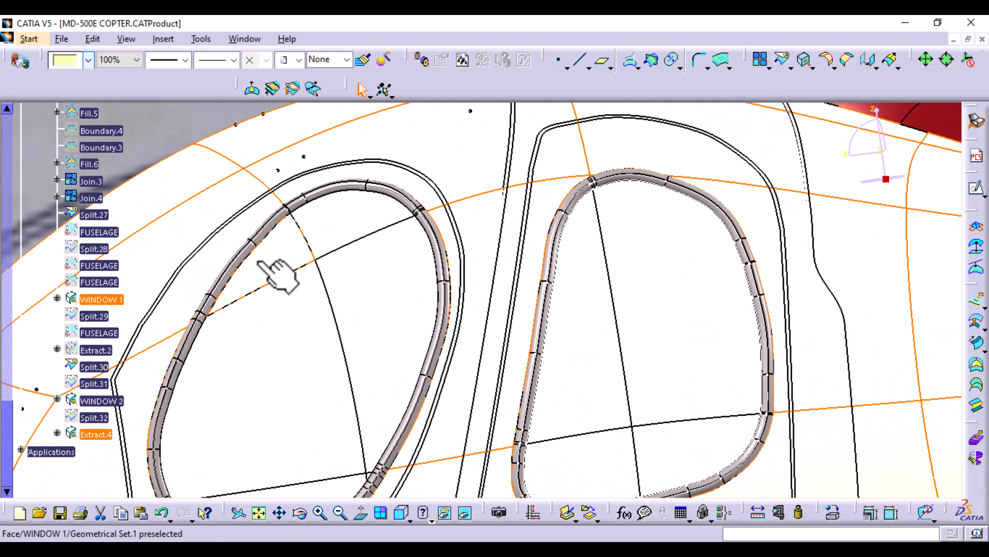
left_click(272, 223)
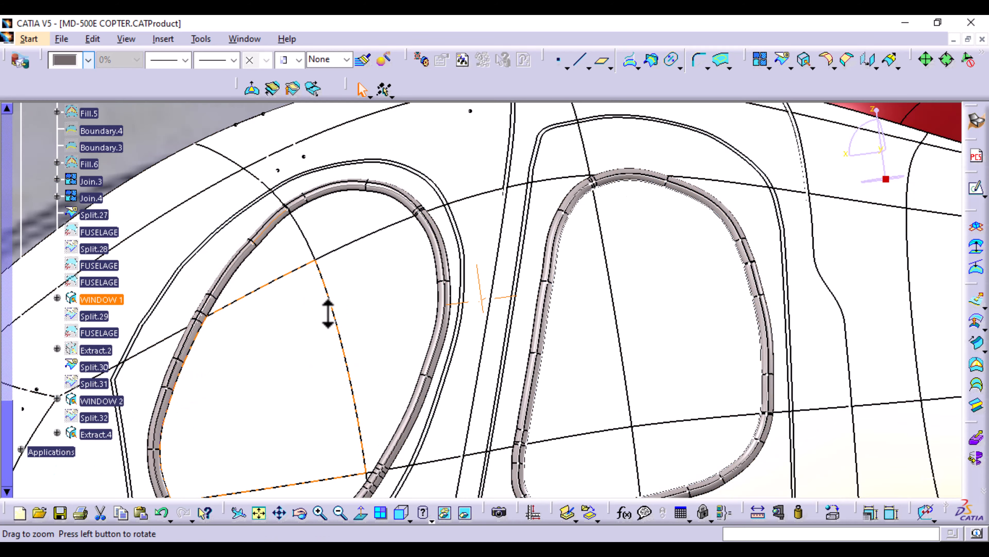
middle_click_drag(328, 314, 331, 336)
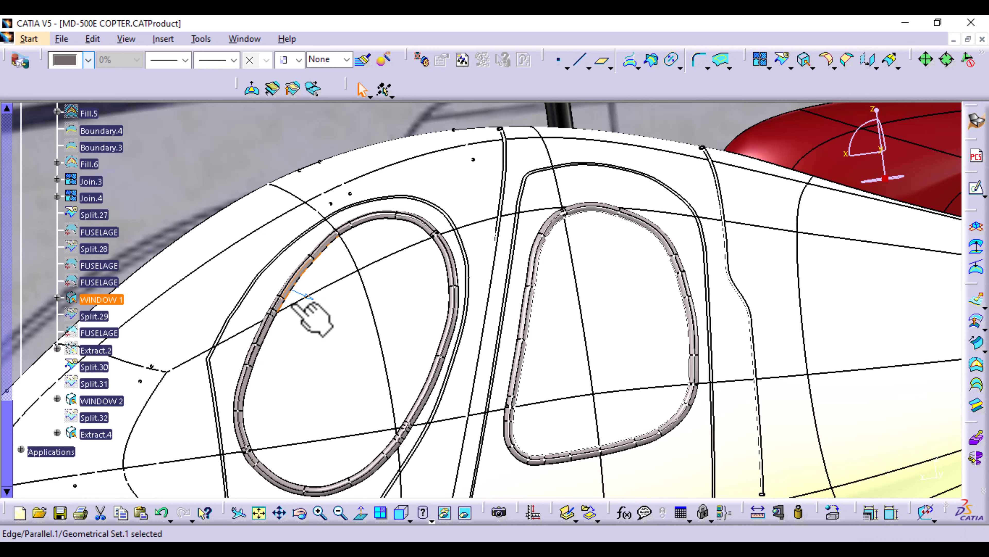
left_click(86, 365)
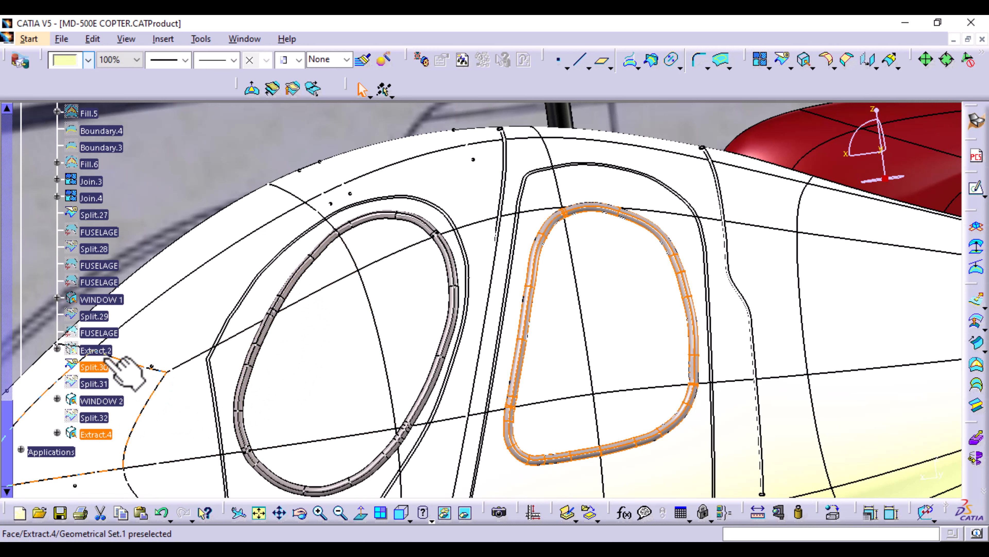
left_click(102, 384, "ctrl")
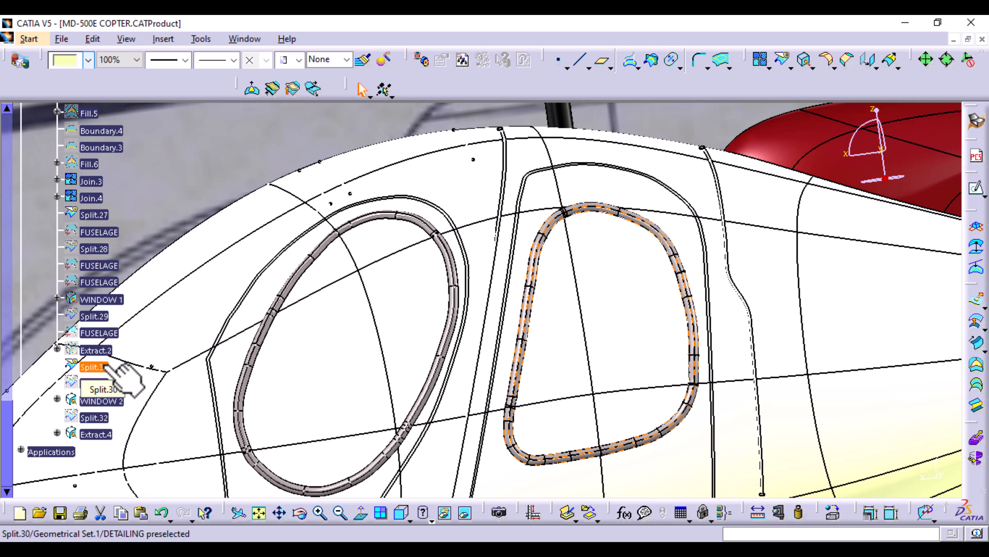
double_click(99, 366)
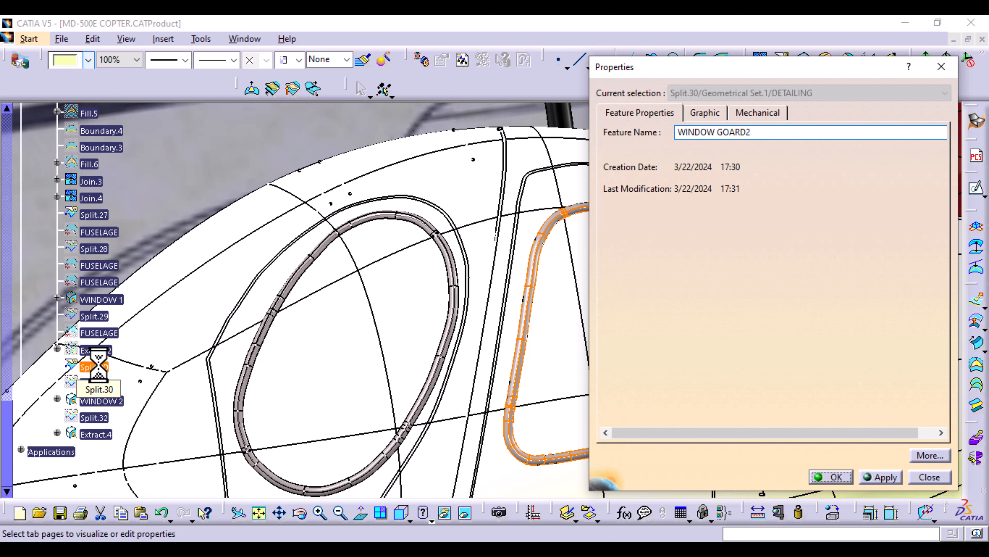
key("Return")
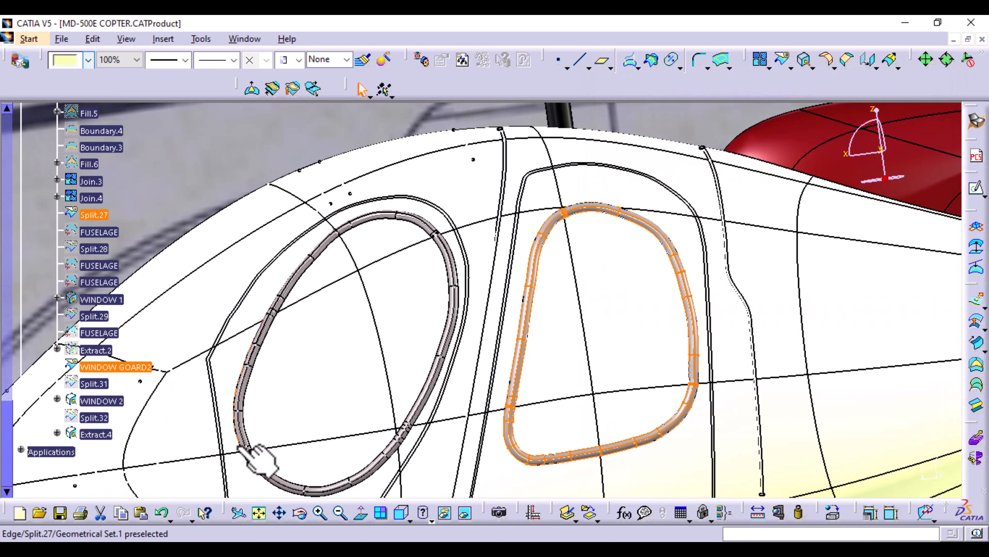
Rename the trimmed front window tubing, Split.27, as WINDOW GUARD 1
middle_click_drag(321, 413, 519, 384)
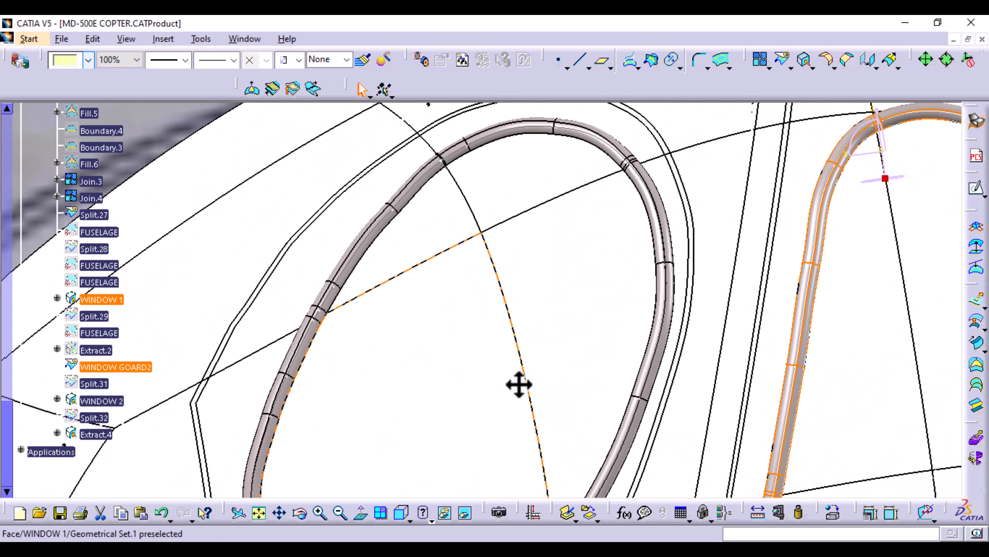
left_click(300, 366)
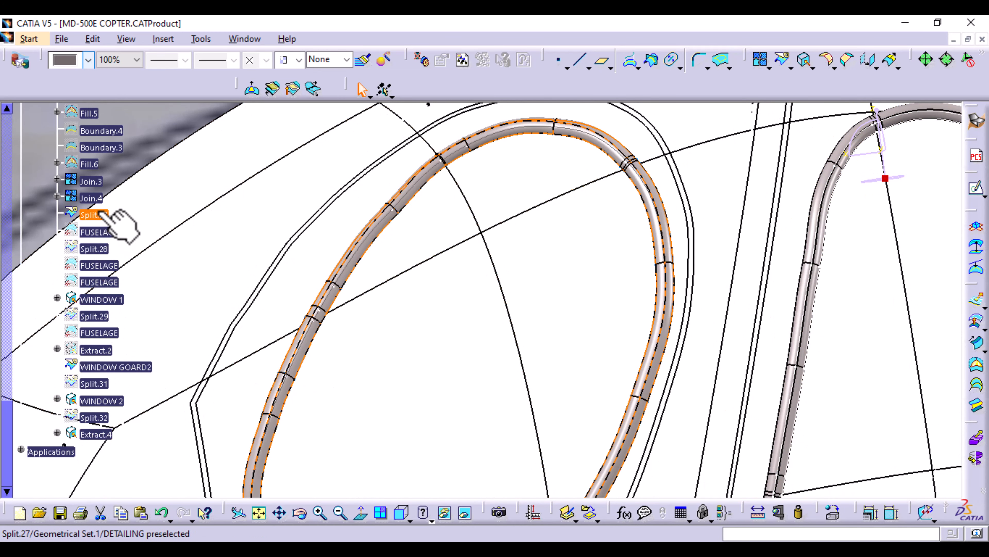
key("alt+Return")
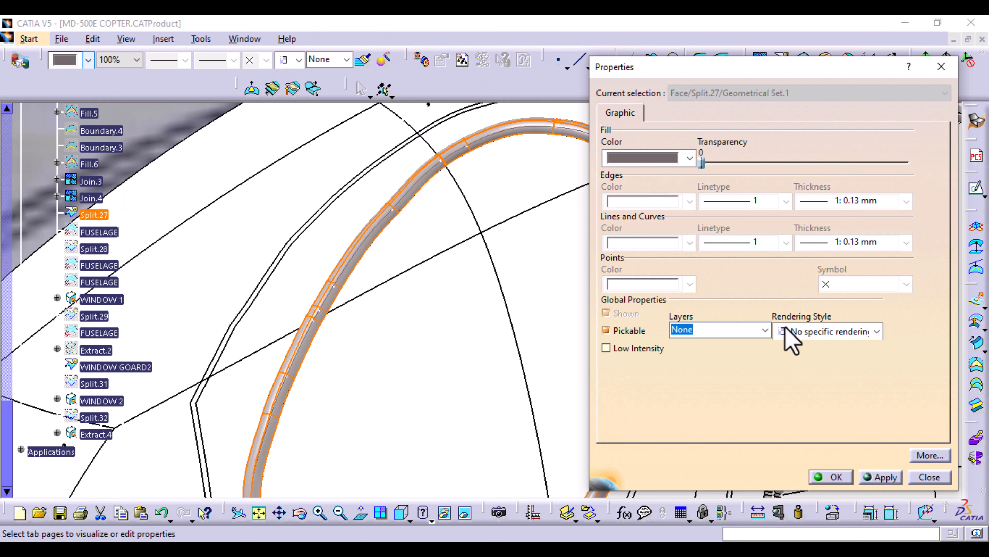
left_click(929, 476)
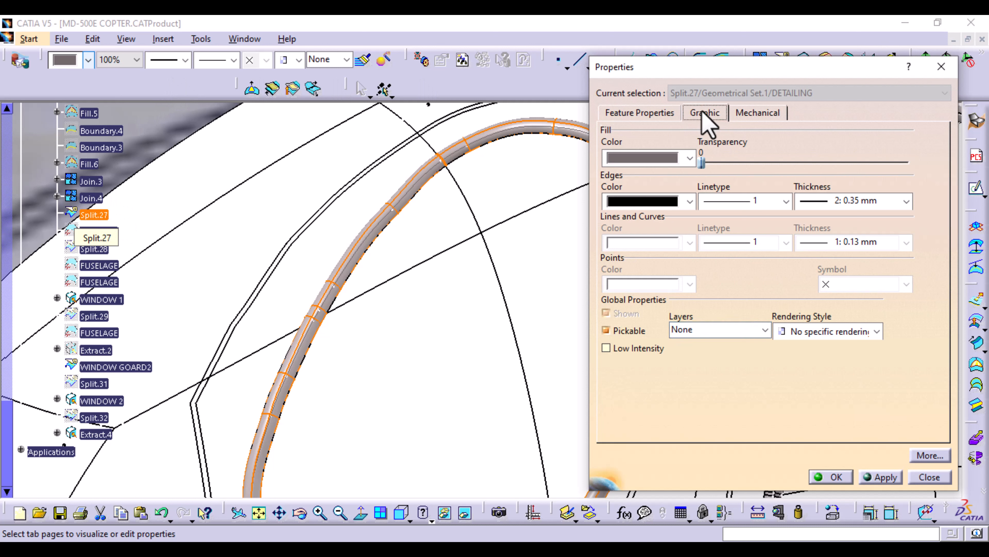
left_click(656, 117)
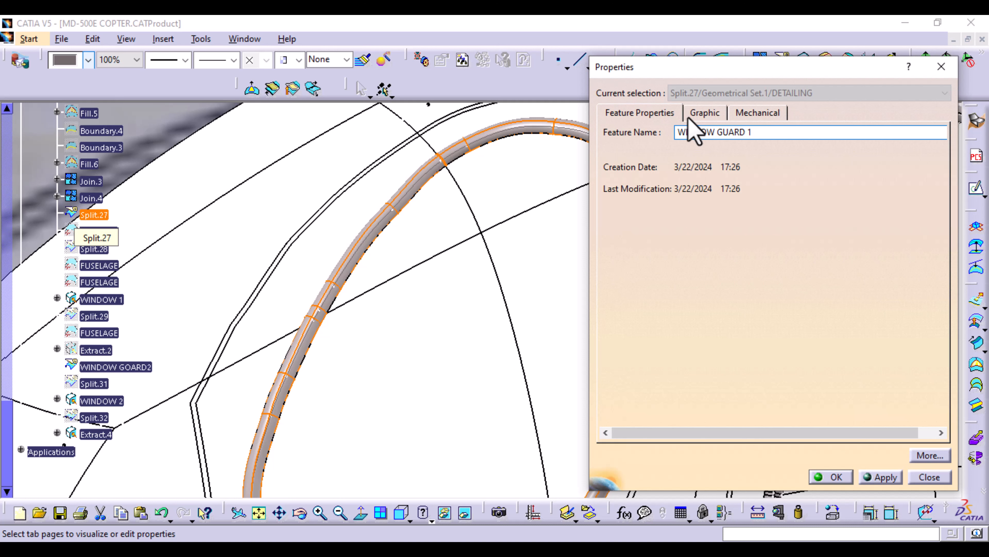
key("Return")
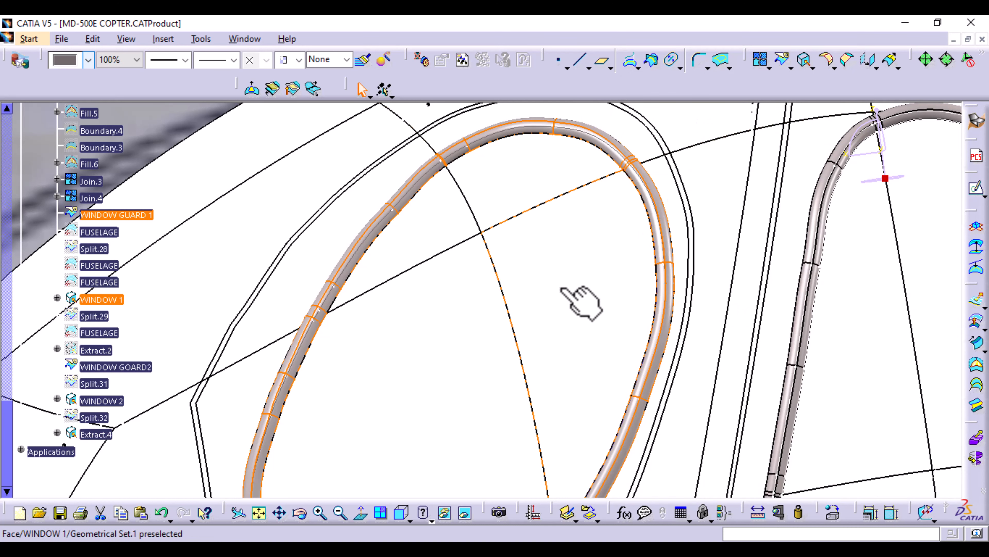
Split the fuselage surface Extract.4 using the outline around the front window, Join.3, as the cutting element
middle_click_drag(408, 270, 382, 423)
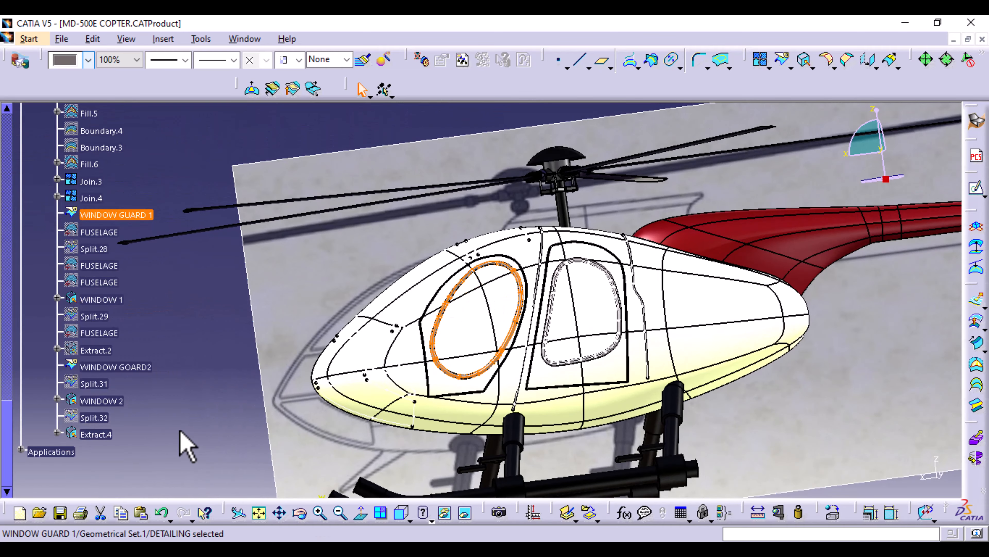
left_click(203, 409)
middle_click_drag(482, 426, 430, 432)
middle_click_drag(548, 421, 601, 294)
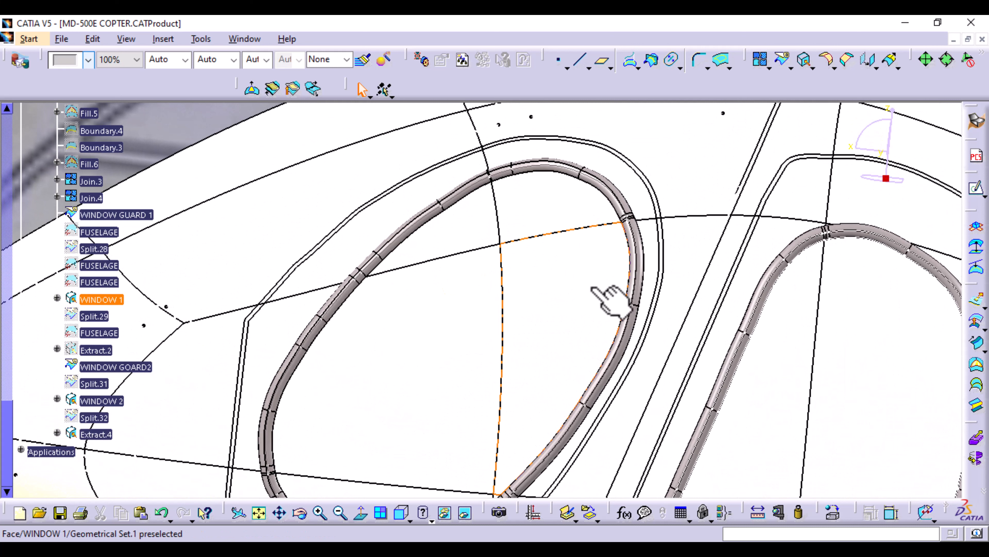
left_click(784, 61)
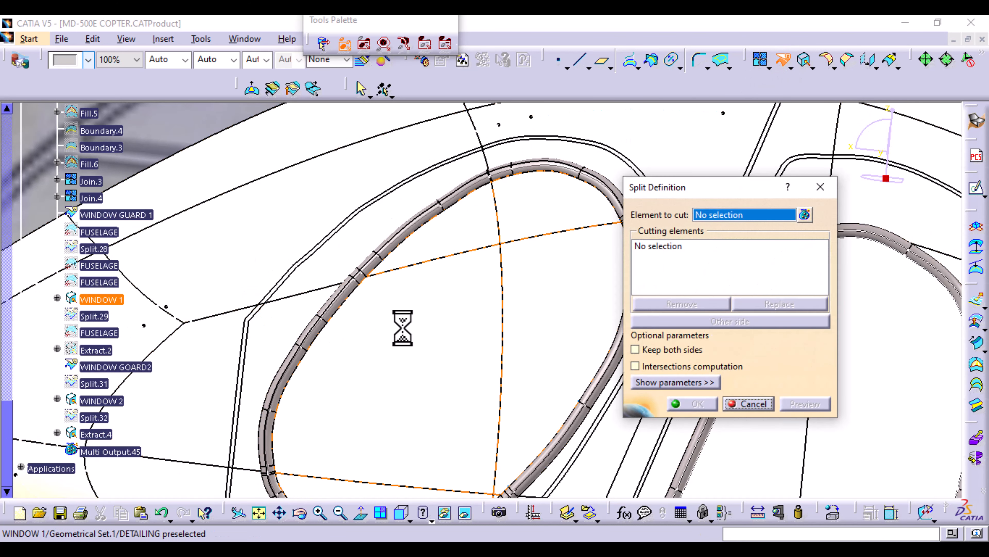
left_click(268, 237)
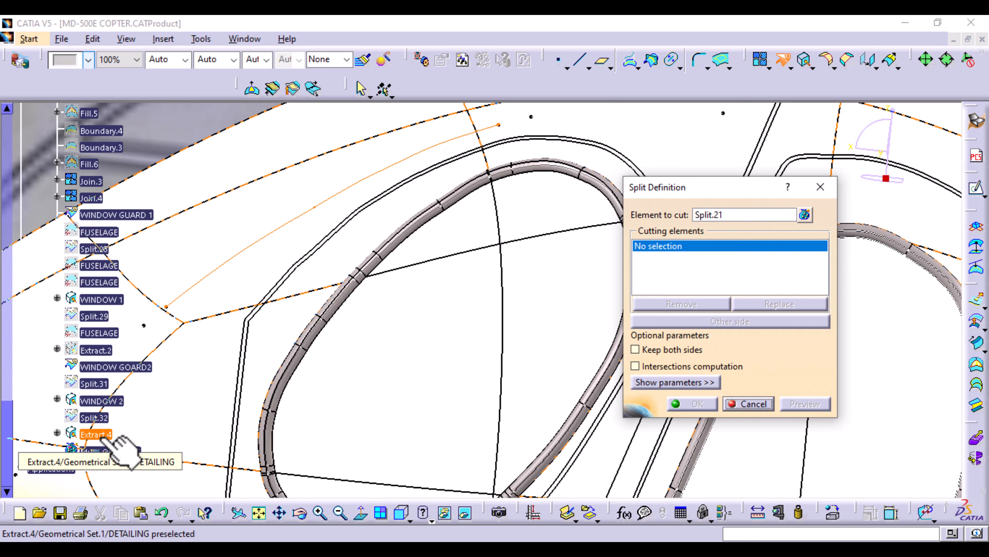
left_click(57, 433)
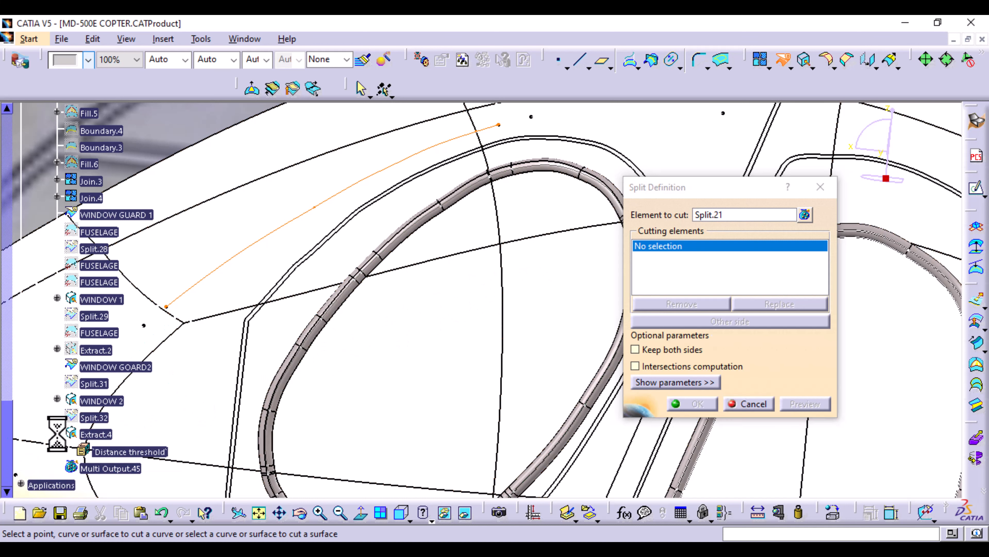
left_click(733, 218)
left_click(254, 226)
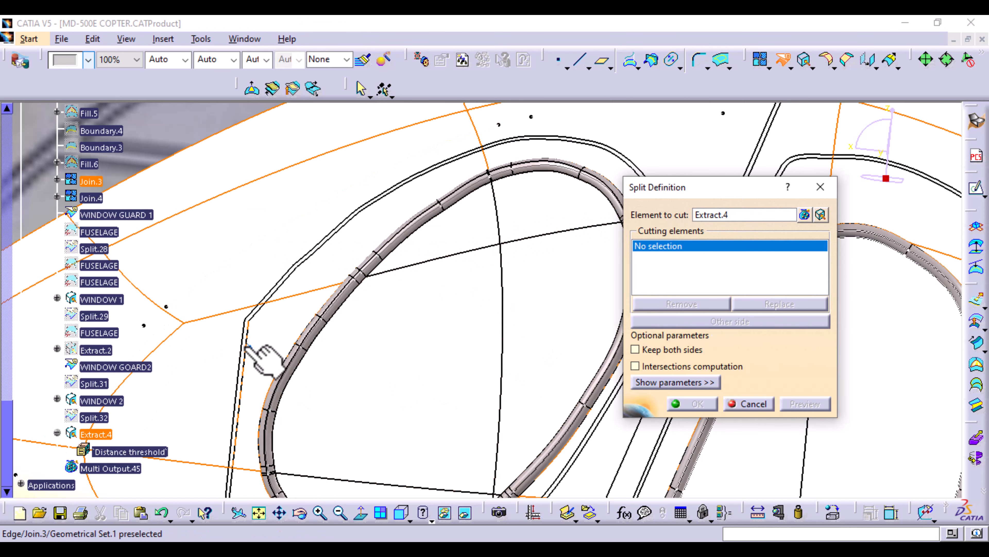
left_click(91, 181)
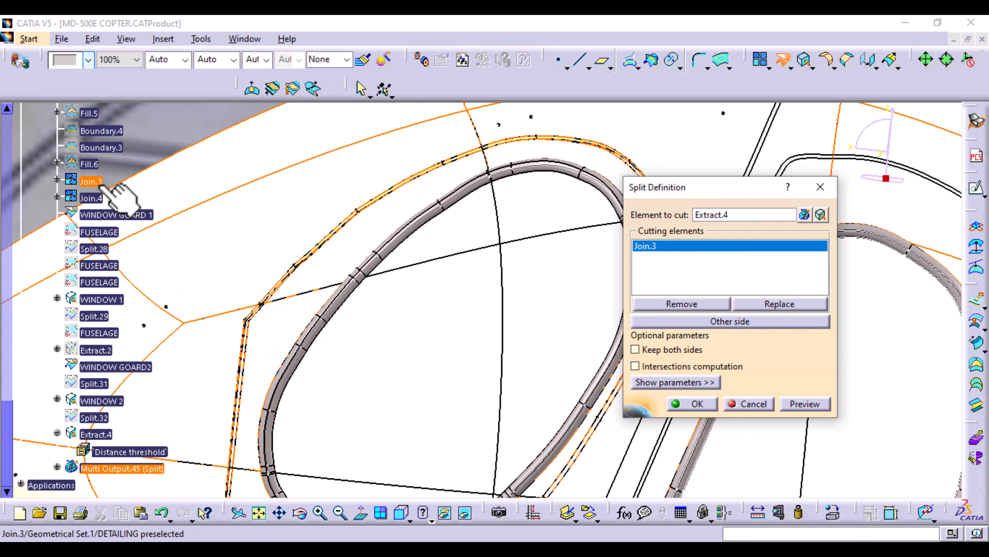
middle_click_drag(483, 334, 471, 310)
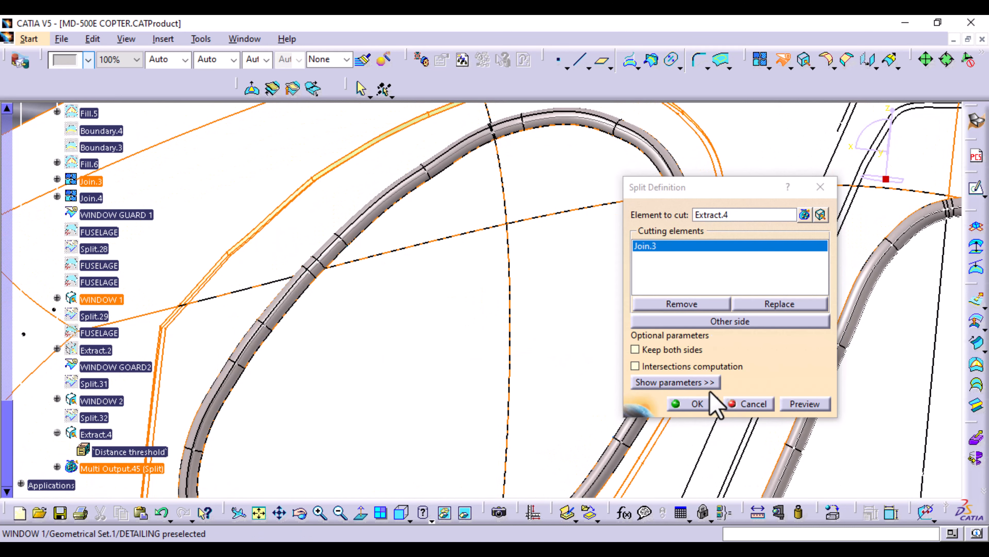
left_click(697, 403)
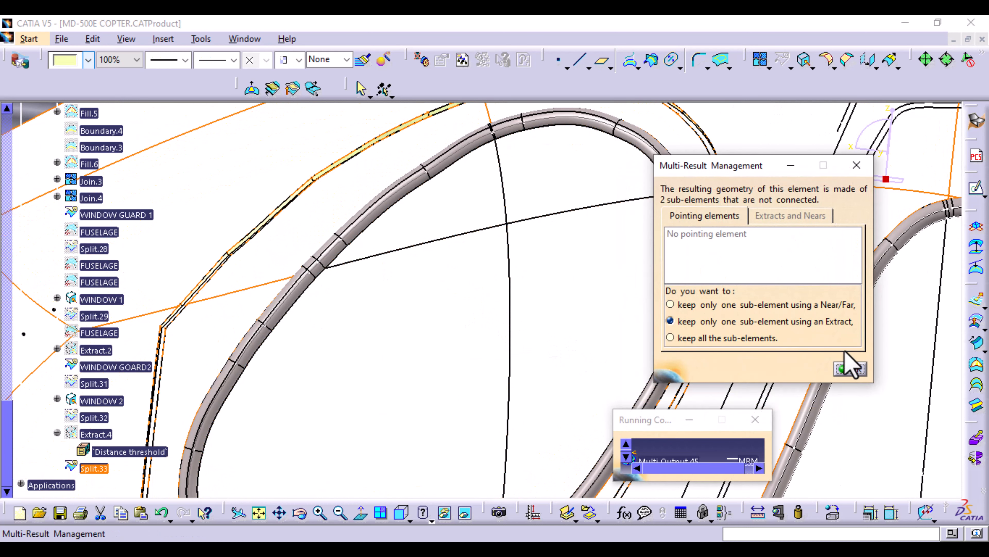
Keep only the surface band between the front window guard and its outline using an Extract with point continuity
left_click(850, 368)
left_click(301, 270)
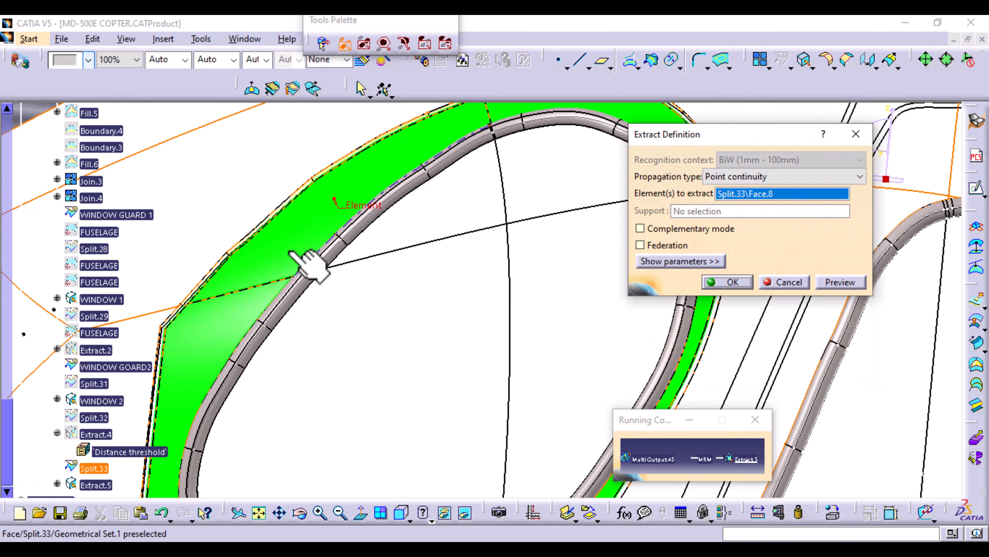
left_click(732, 282)
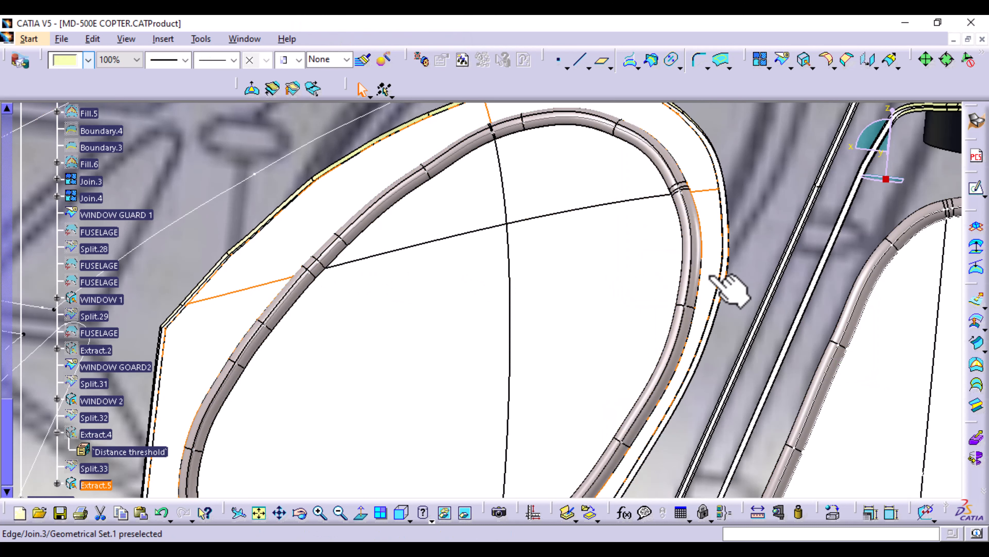
left_click(782, 61)
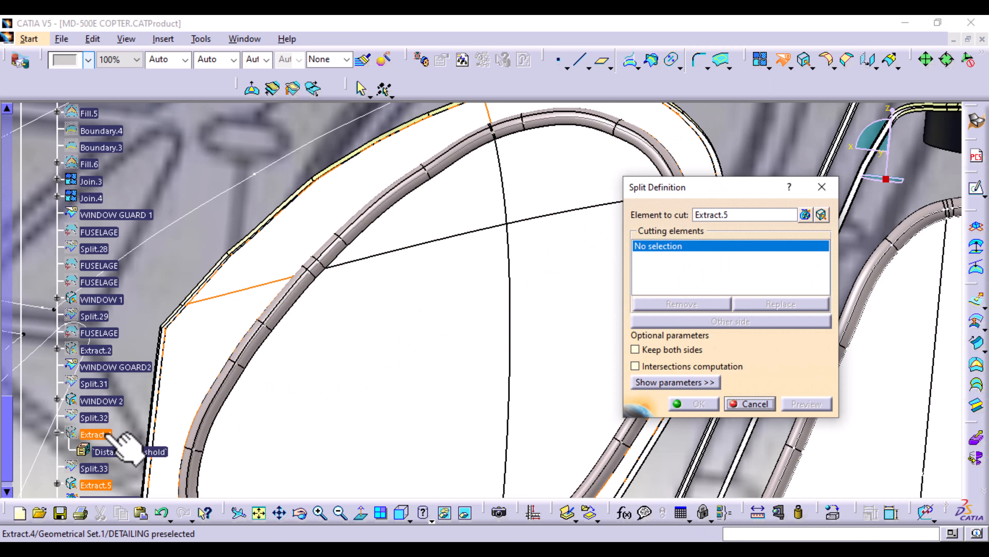
left_click(97, 433)
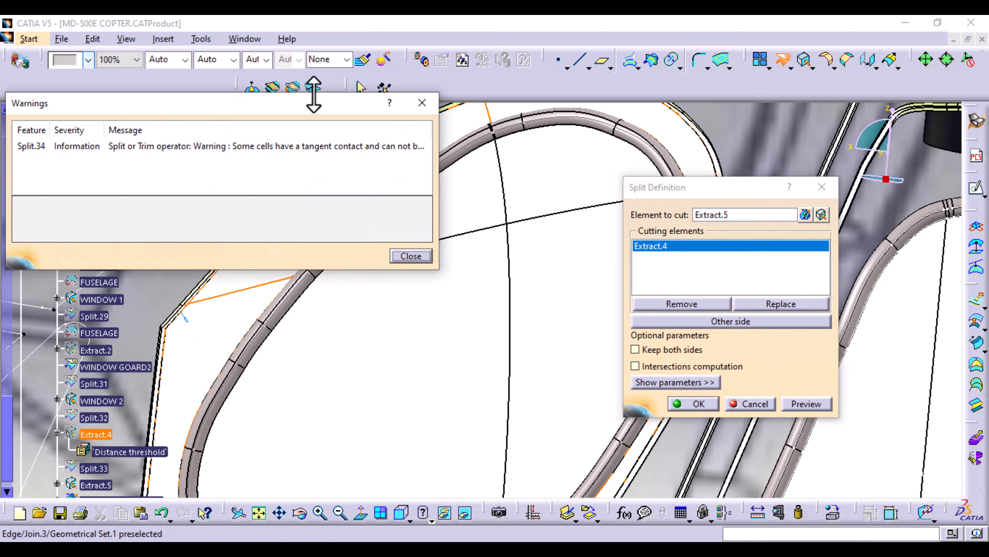
left_click(422, 103)
left_click(683, 303)
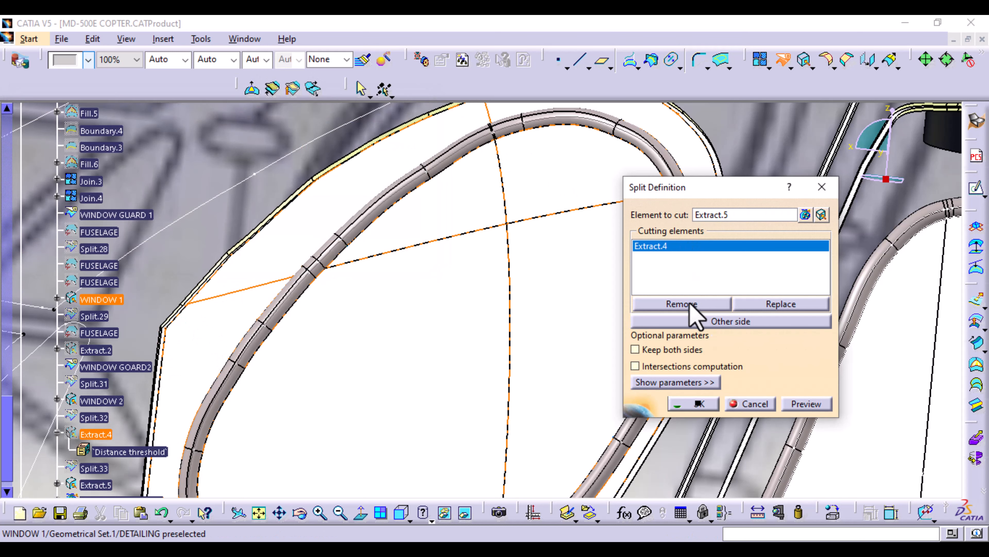
Split the fuselage surface Extract.4 again with Join.3, keeping the other side, outside the front window outline
left_click(720, 216)
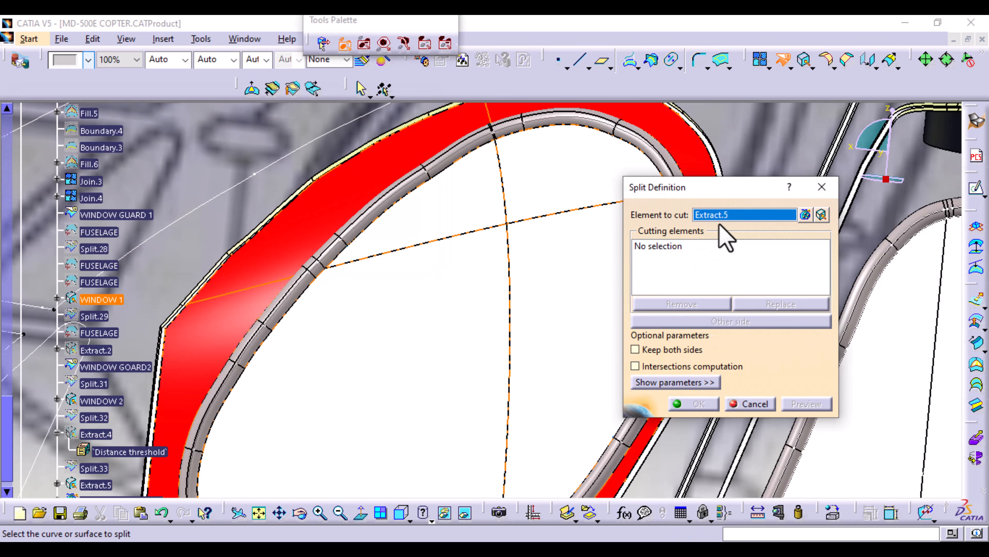
left_click(103, 430)
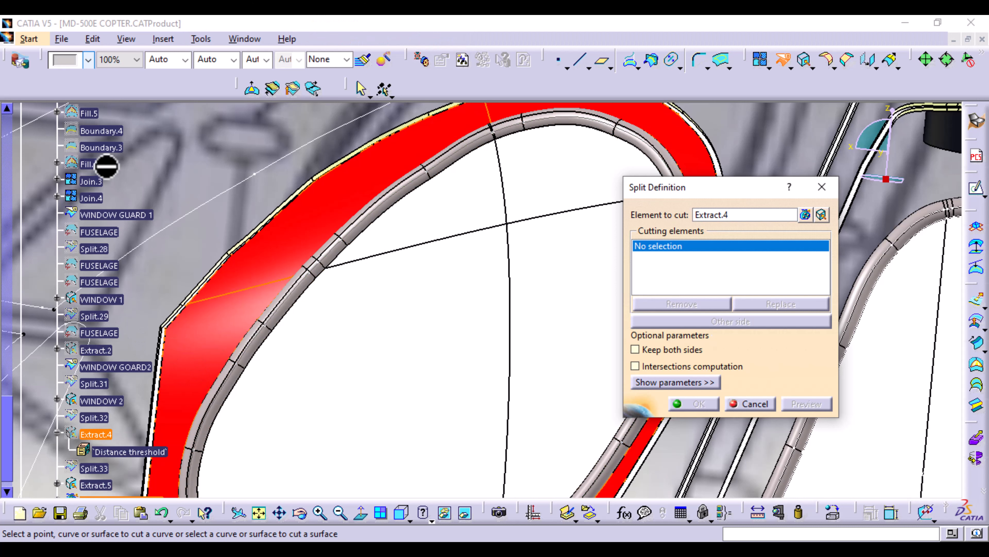
left_click(93, 181)
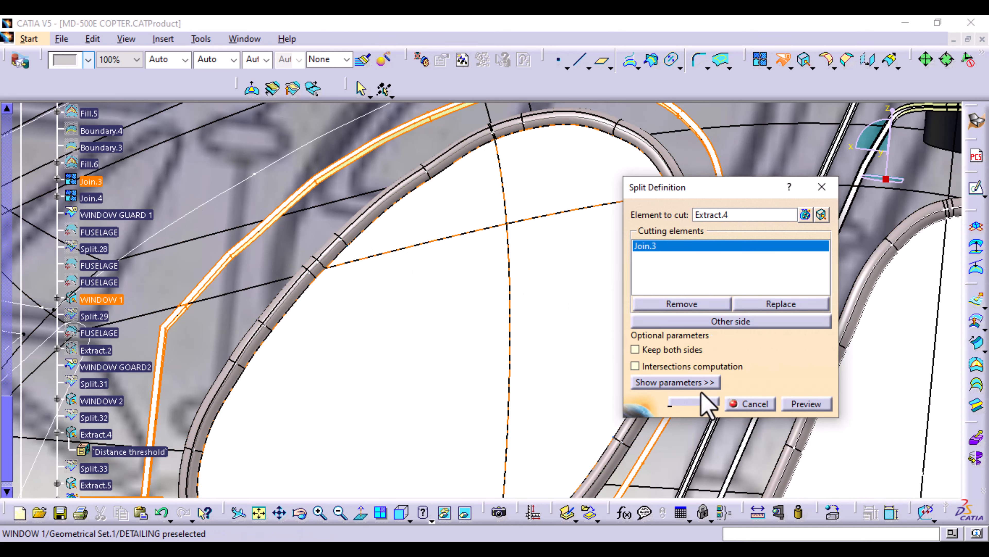
left_click(723, 321)
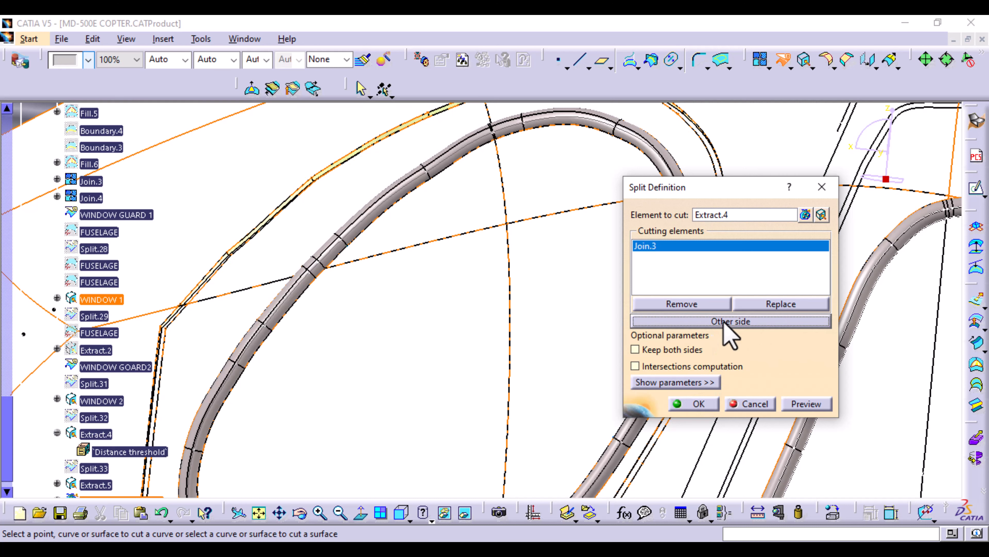
left_click(697, 403)
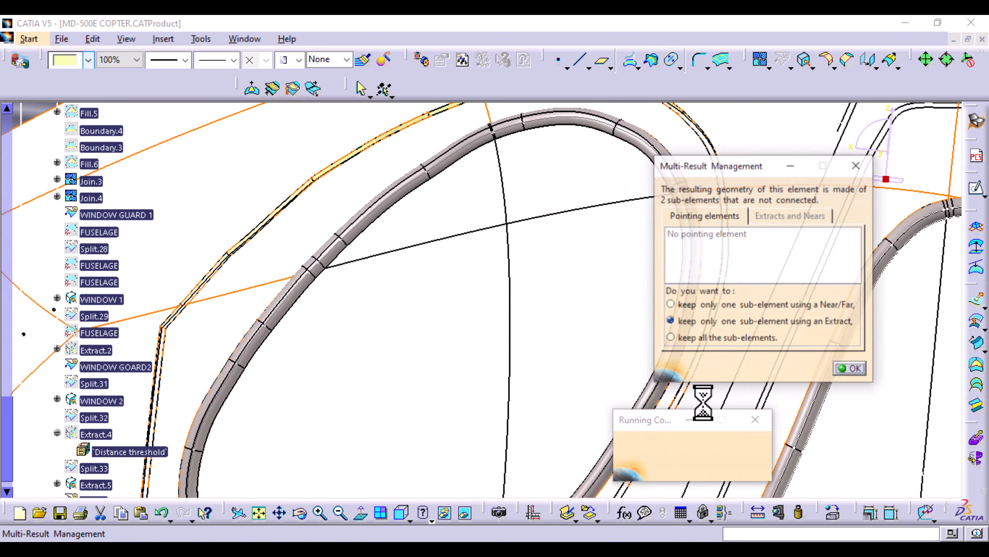
Keep only the fuselage surface outside the front window outline using an Extract with point continuity
left_click(857, 372)
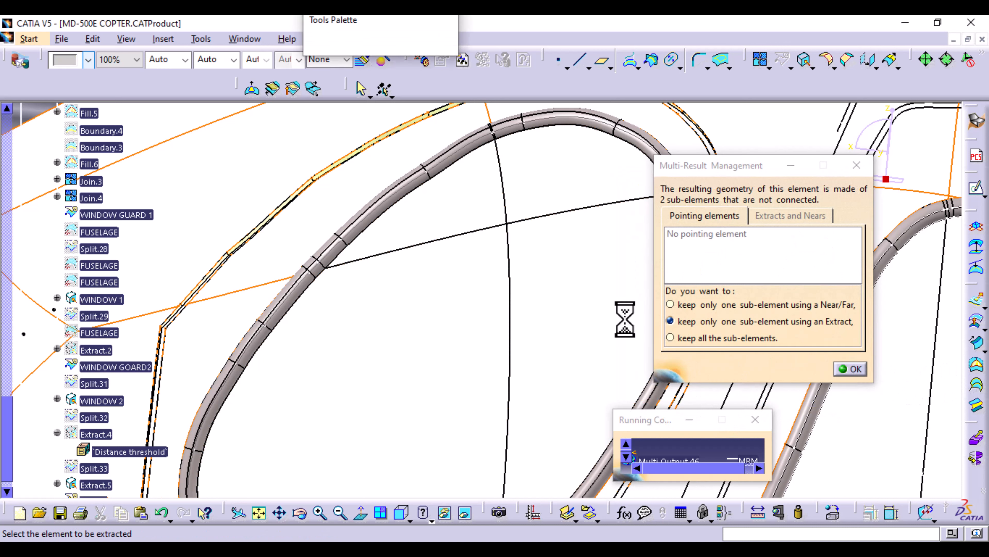
left_click(200, 210)
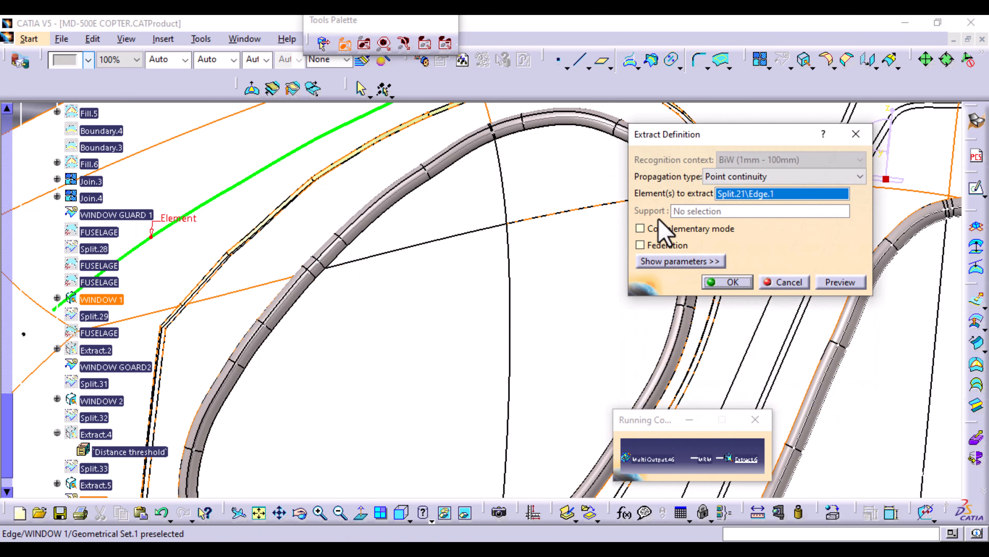
left_click(241, 198)
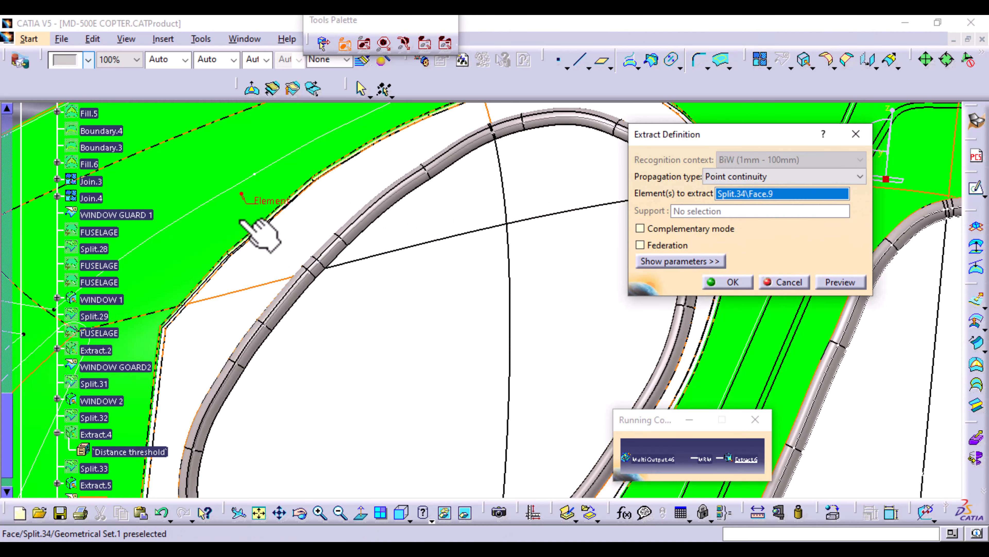
middle_click_drag(470, 302, 639, 304)
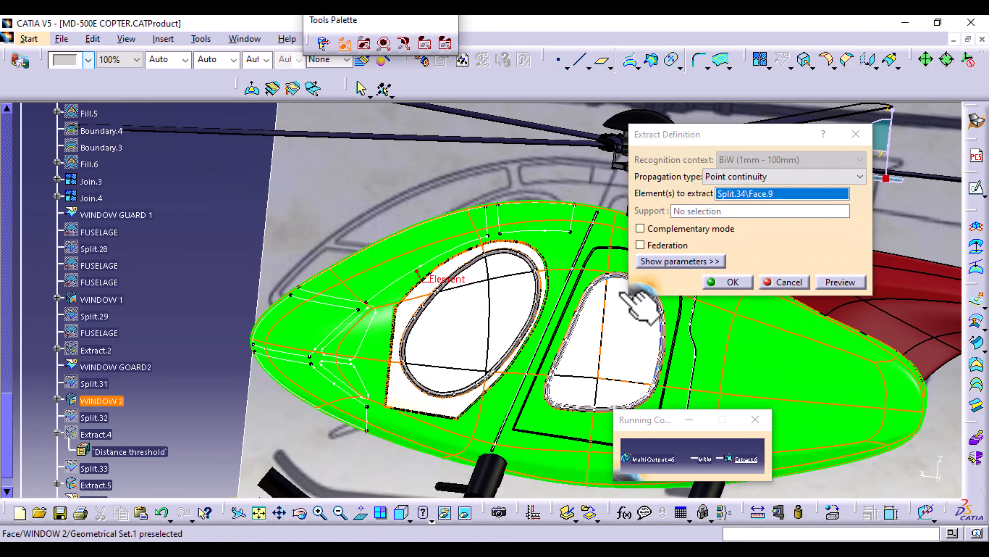
left_click(742, 285)
Color the front window outline surfaces, Join.3 and Fill.5, black
middle_click_drag(567, 390, 347, 367)
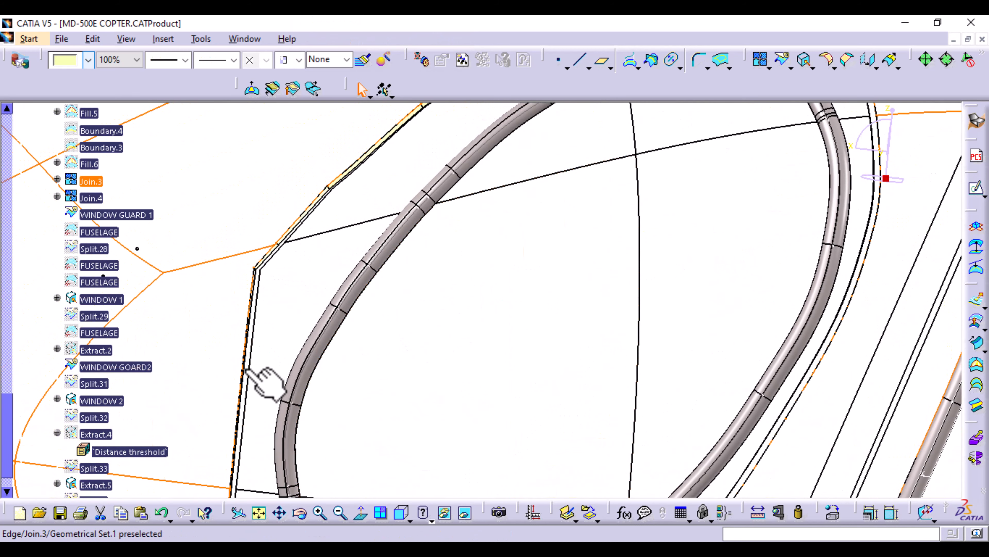
left_click(92, 181)
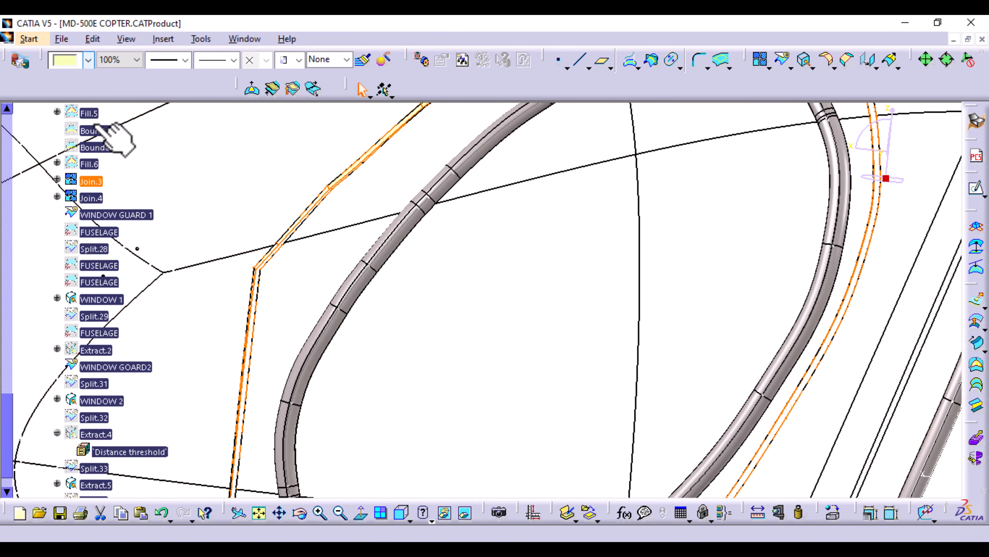
left_click(93, 114, "ctrl")
left_click(89, 60)
left_click(68, 352)
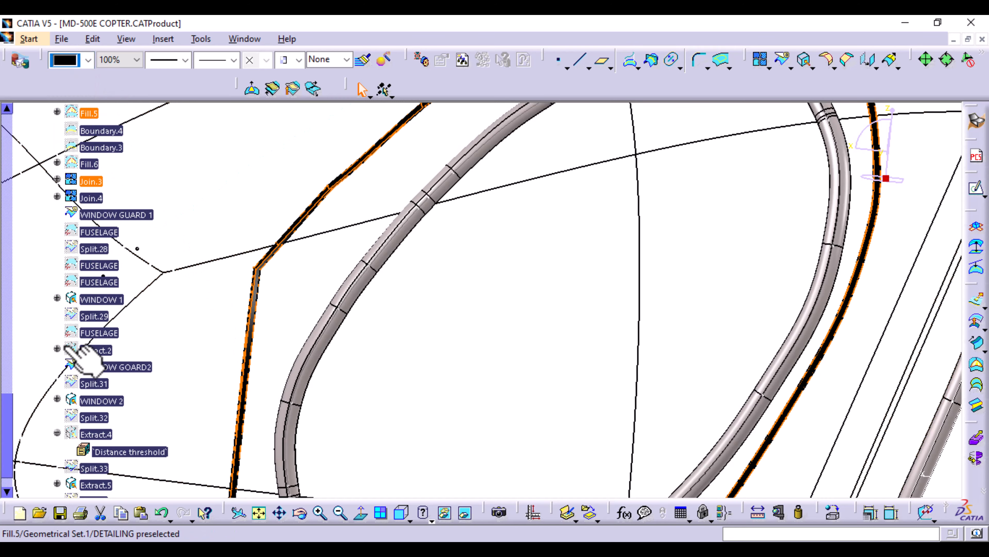
left_click(585, 371)
middle_click_drag(475, 343, 437, 366)
middle_click_drag(706, 367, 389, 362)
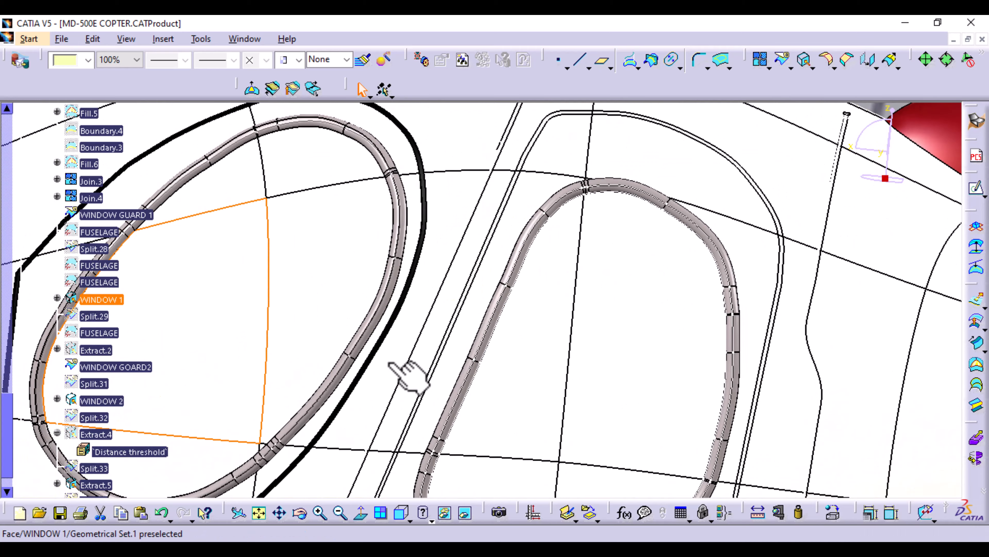
middle_click_drag(583, 338, 486, 336)
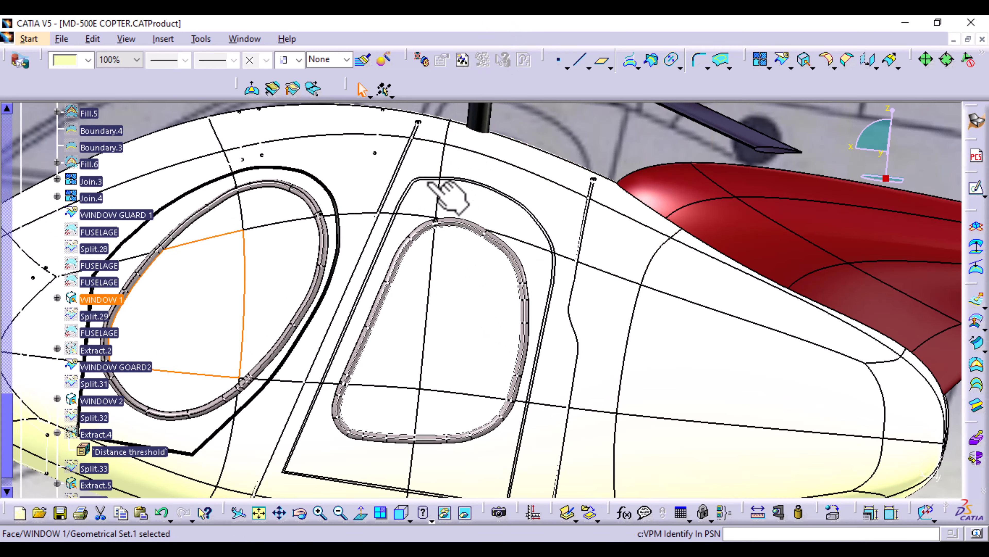
scroll(103, 487, "down", 3)
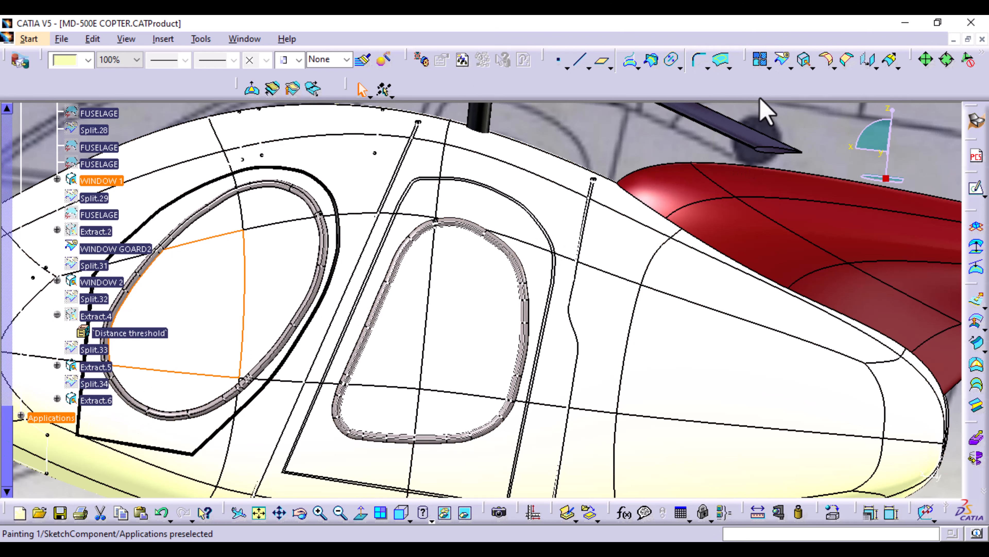
left_click(782, 60)
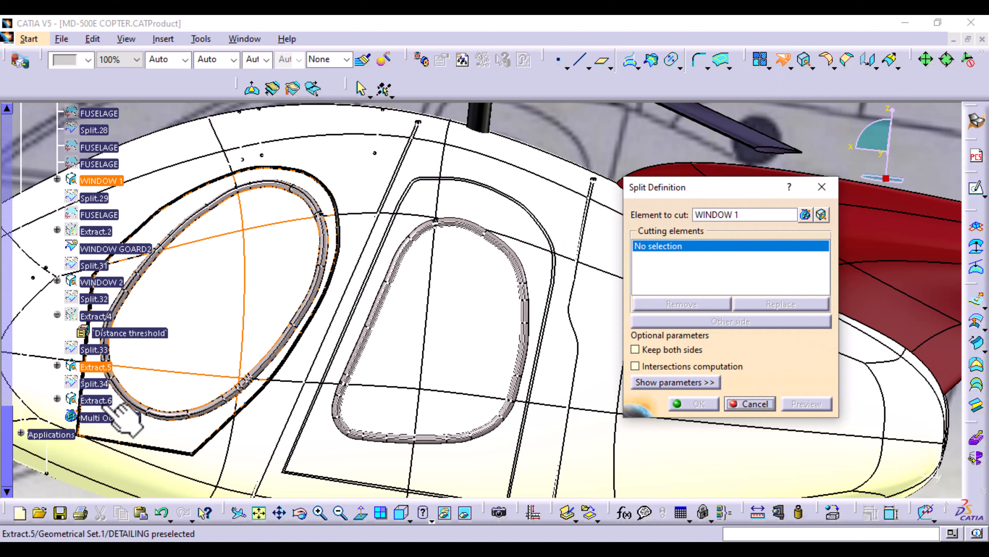
left_click(422, 334)
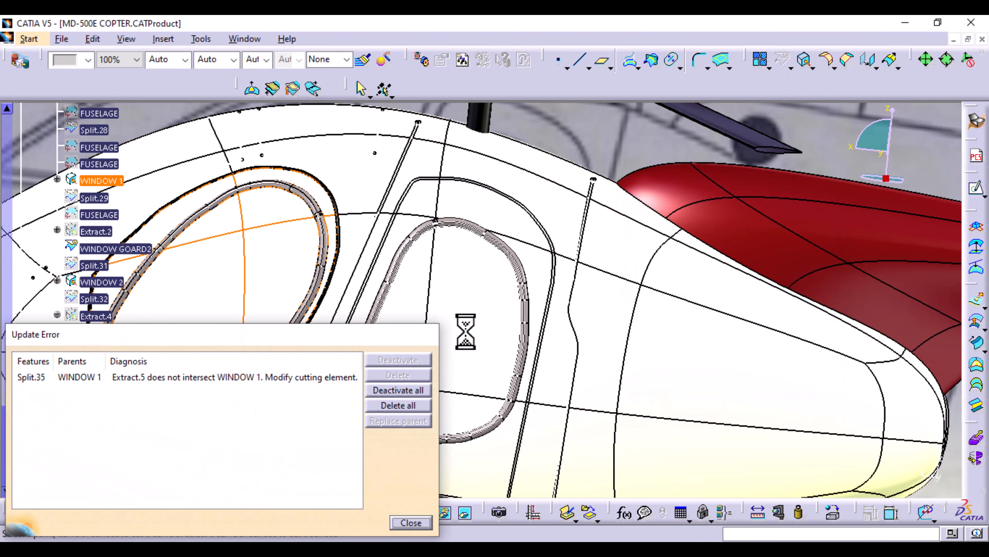
left_click(698, 304)
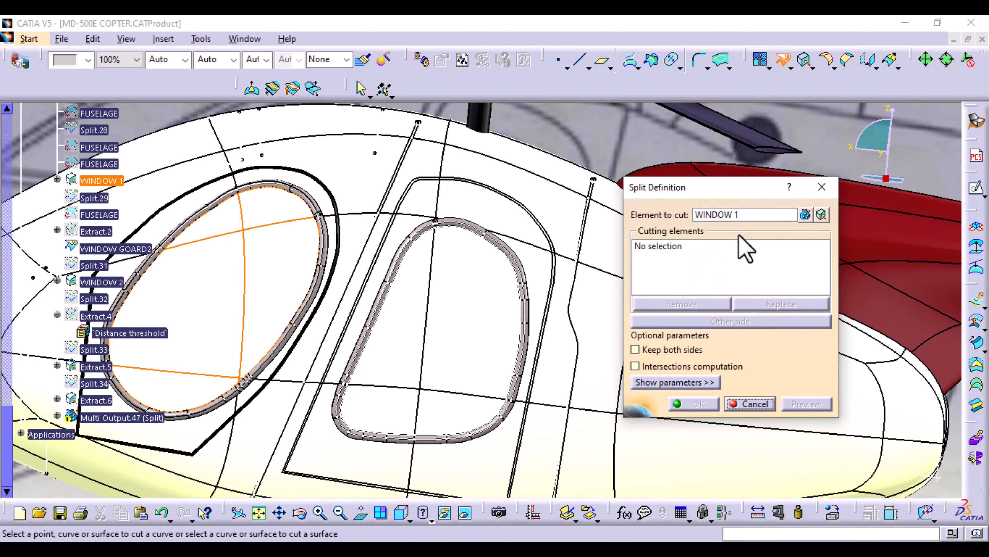
Split the fuselage surface Extract.6 with the rear window outline Join.4, switching to the other side
left_click(742, 214)
left_click(99, 400)
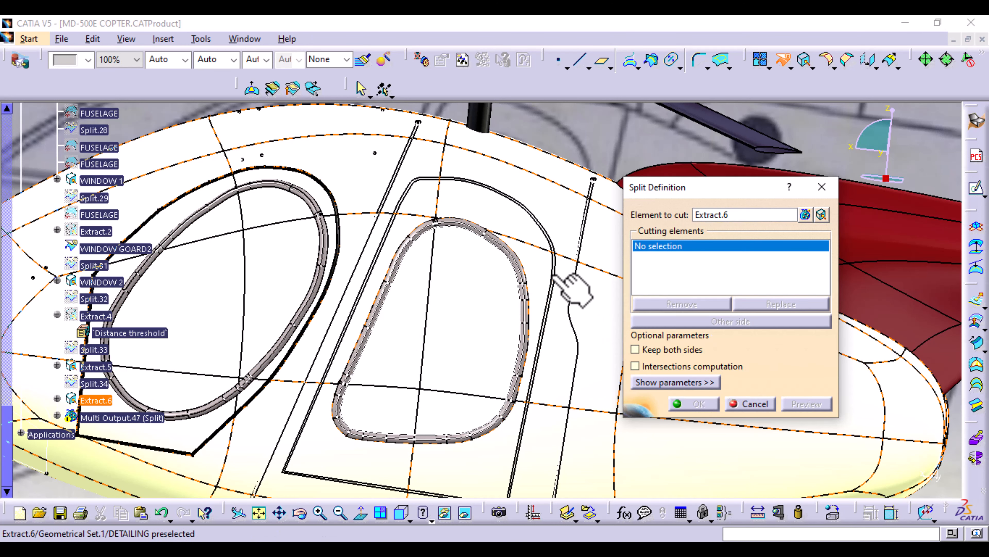
scroll(203, 329, "up", 3)
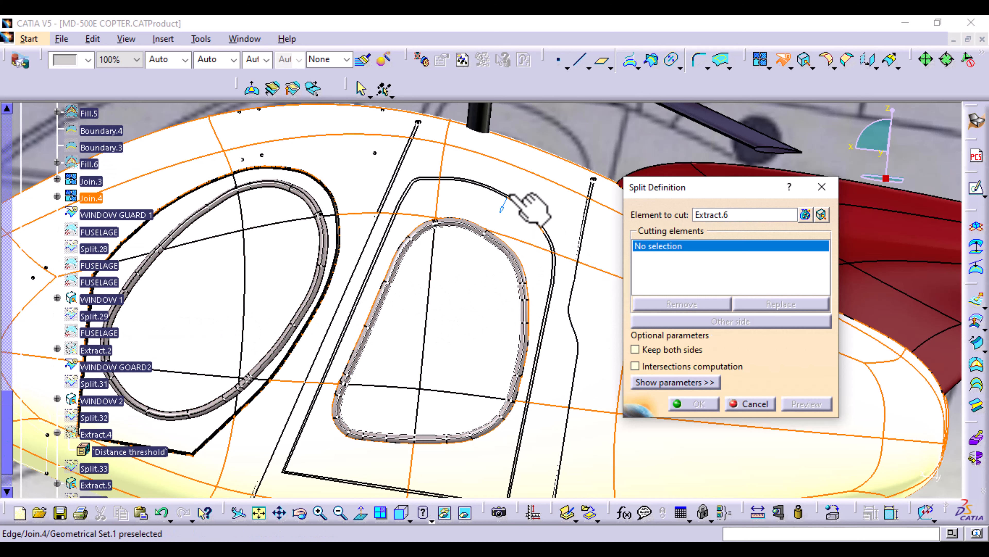
left_click(98, 198)
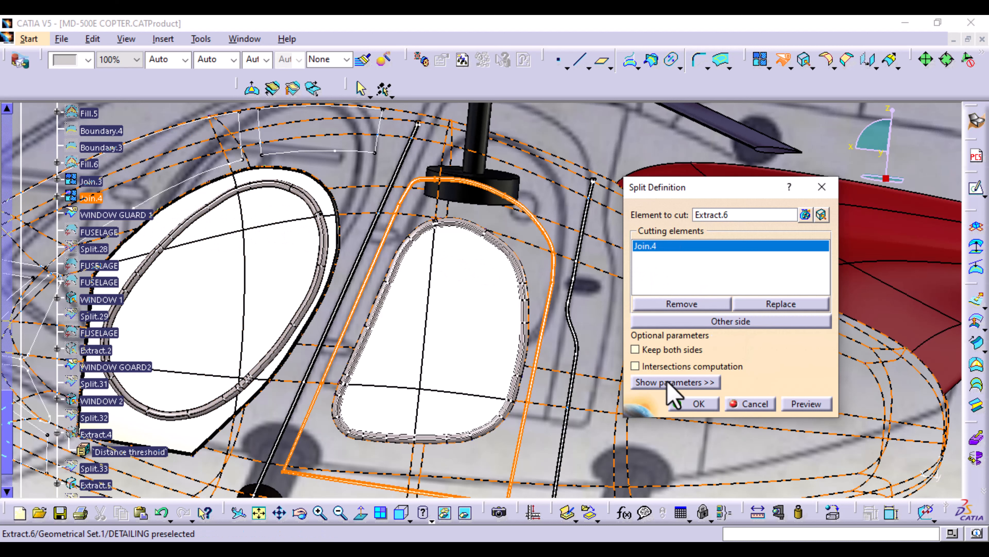
left_click(670, 322)
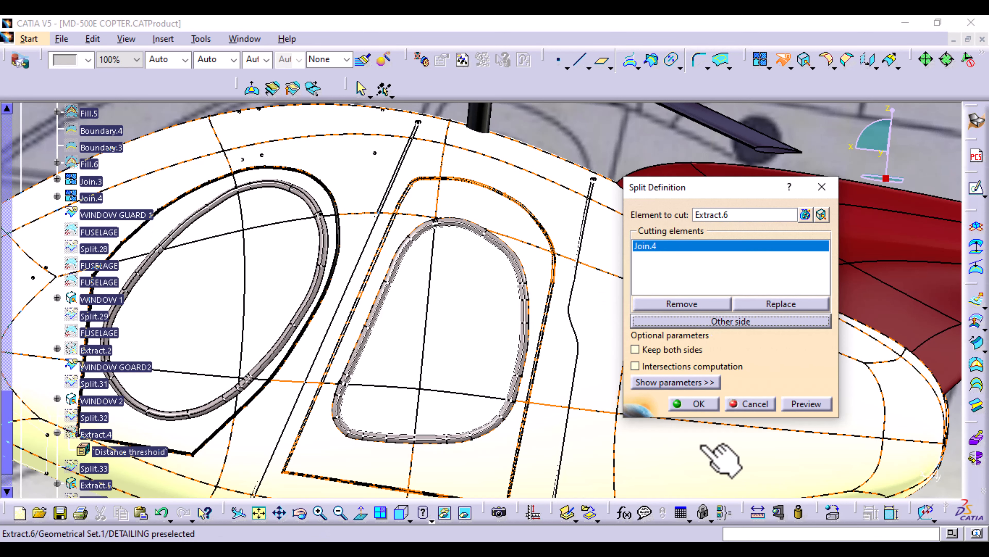
left_click(708, 404)
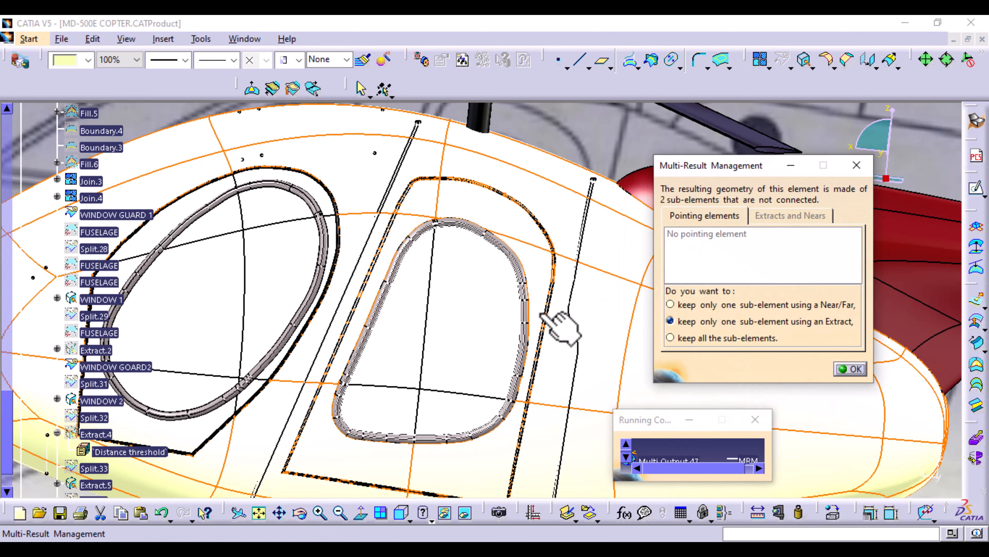
Keep only the surface band between the rear window guard and its outline using an Extract with point continuity
left_click(535, 249)
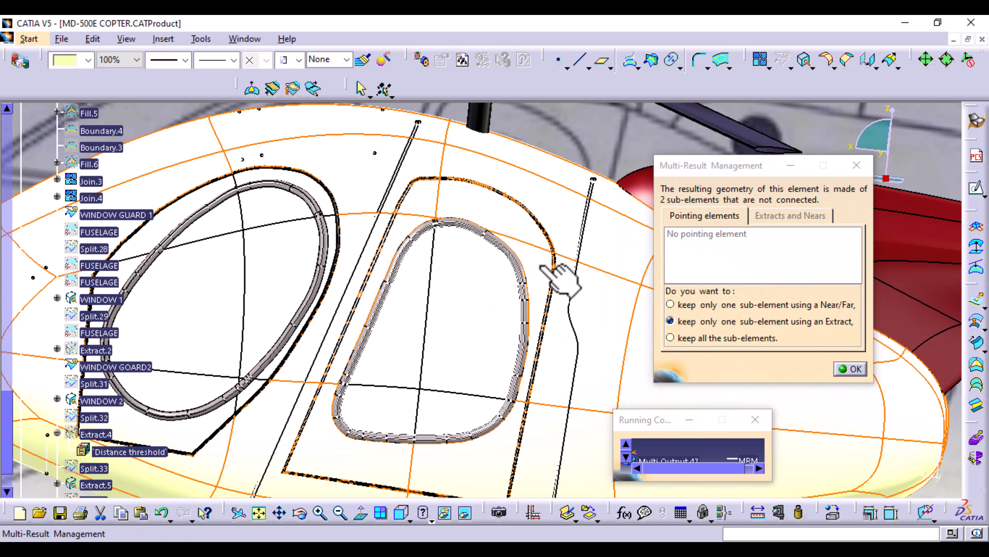
left_click(857, 370)
left_click(532, 273)
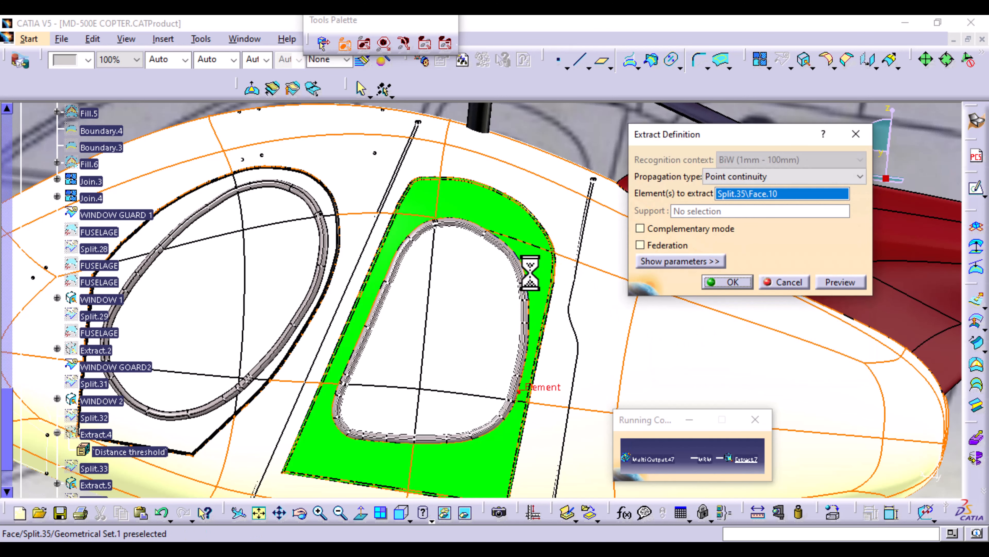
left_click(740, 283)
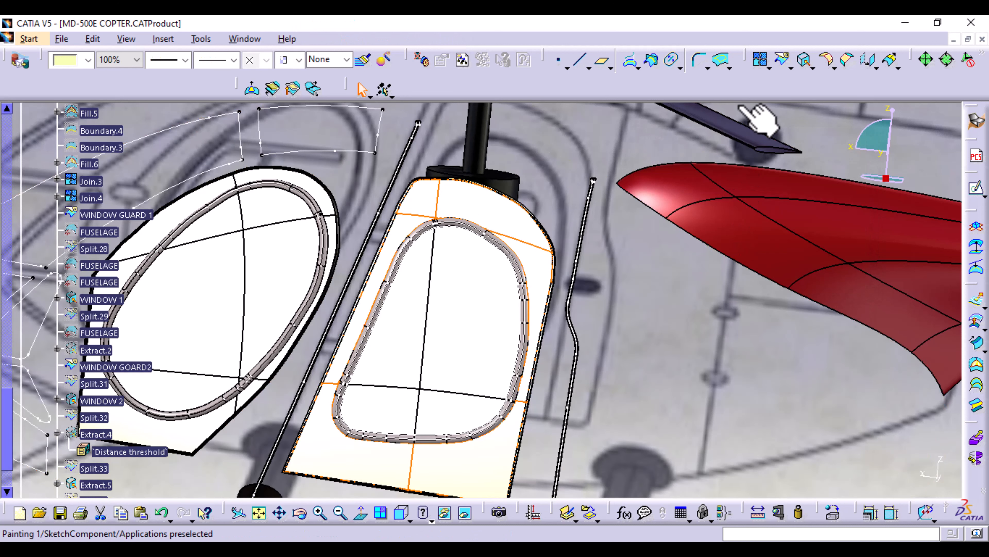
Split the fuselage surface Extract.6 again with Join.4, using the other side, for the area outside the rear window outline
left_click(783, 59)
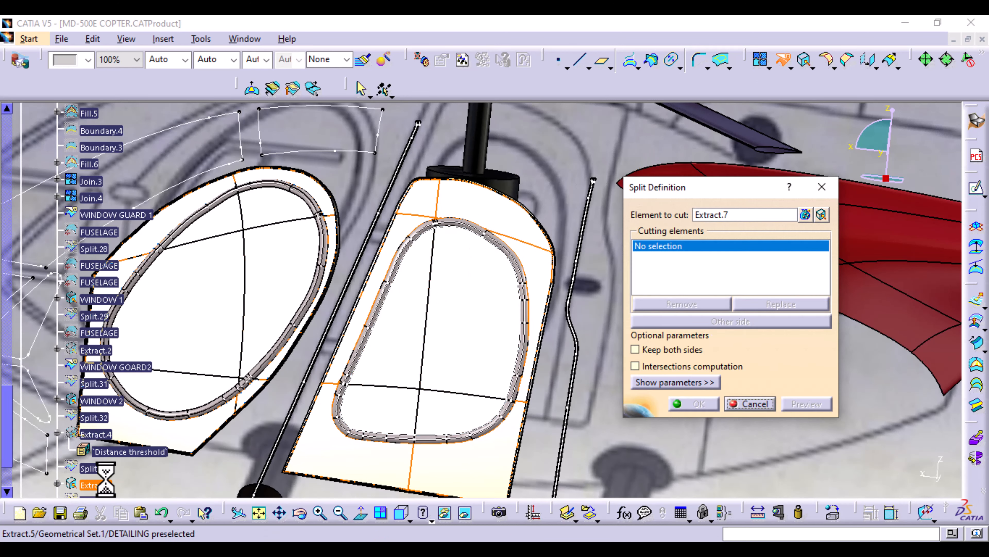
scroll(105, 477, "down", 2)
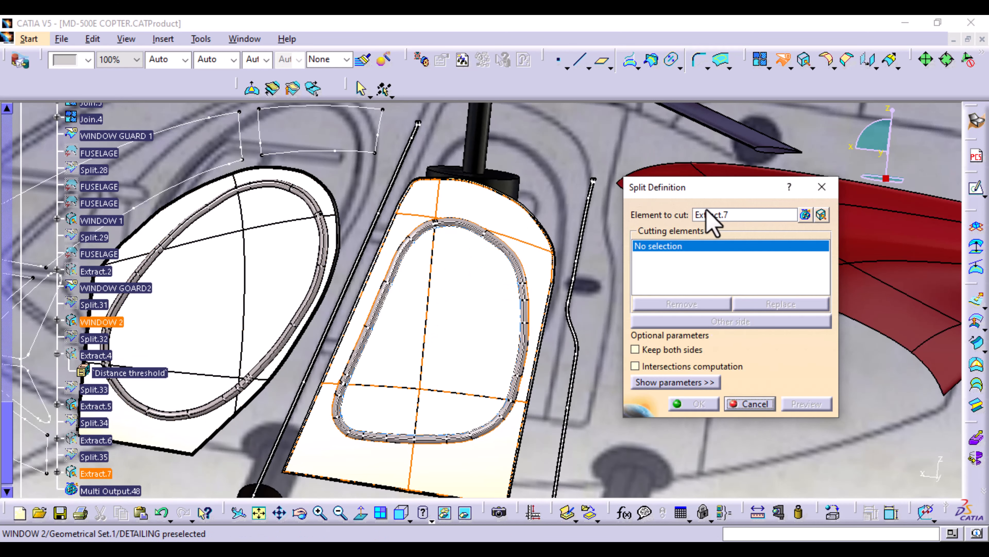
left_click(708, 219)
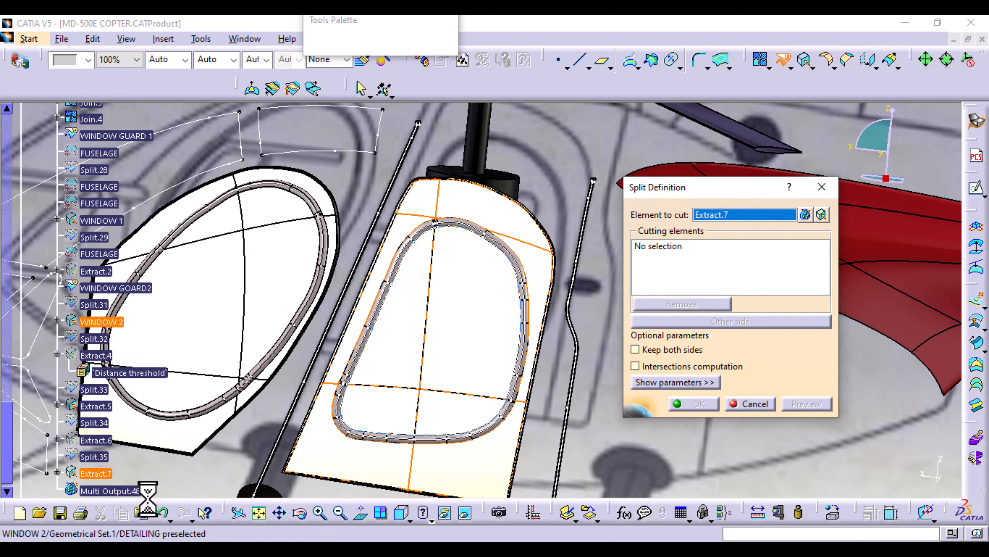
left_click(103, 439)
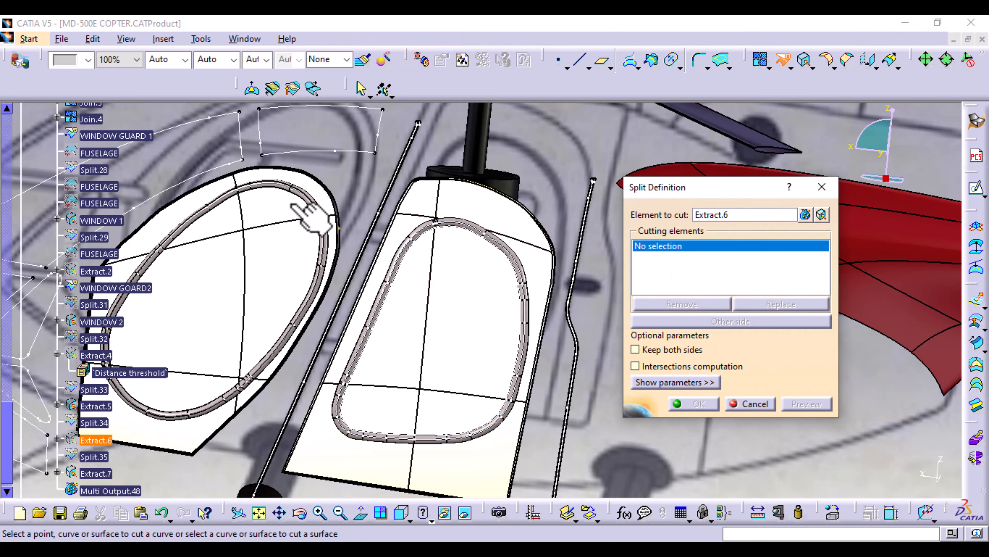
left_click(93, 119)
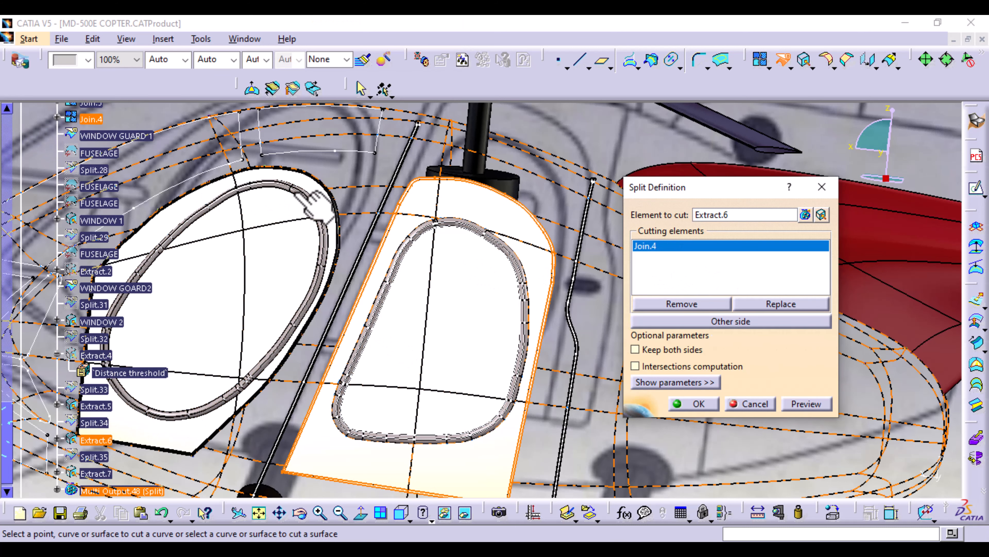
left_click(794, 408)
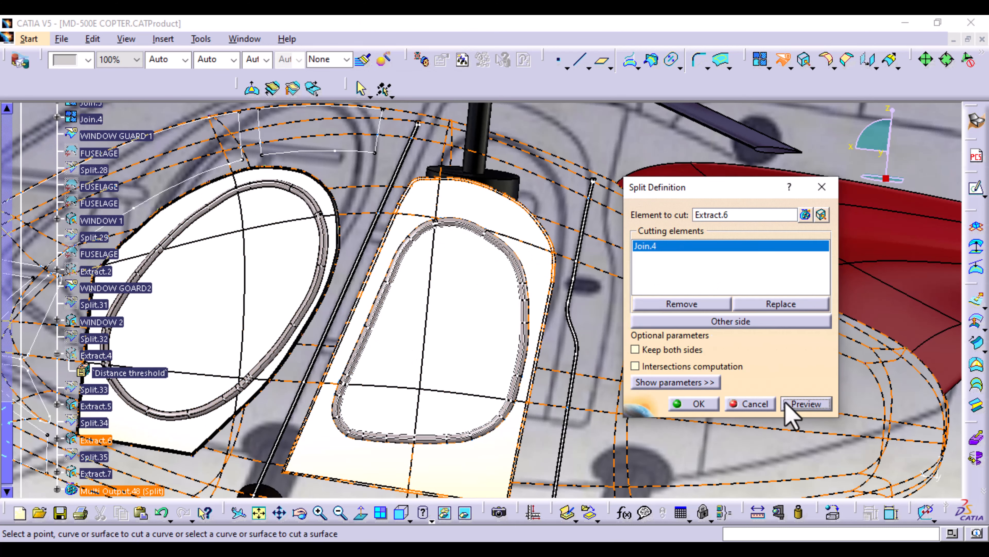
left_click(722, 320)
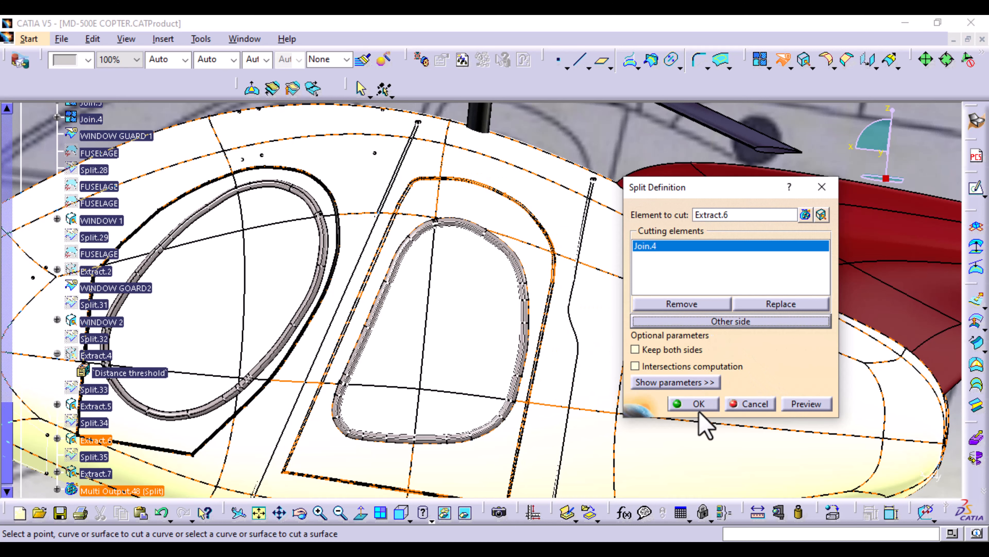
left_click(697, 404)
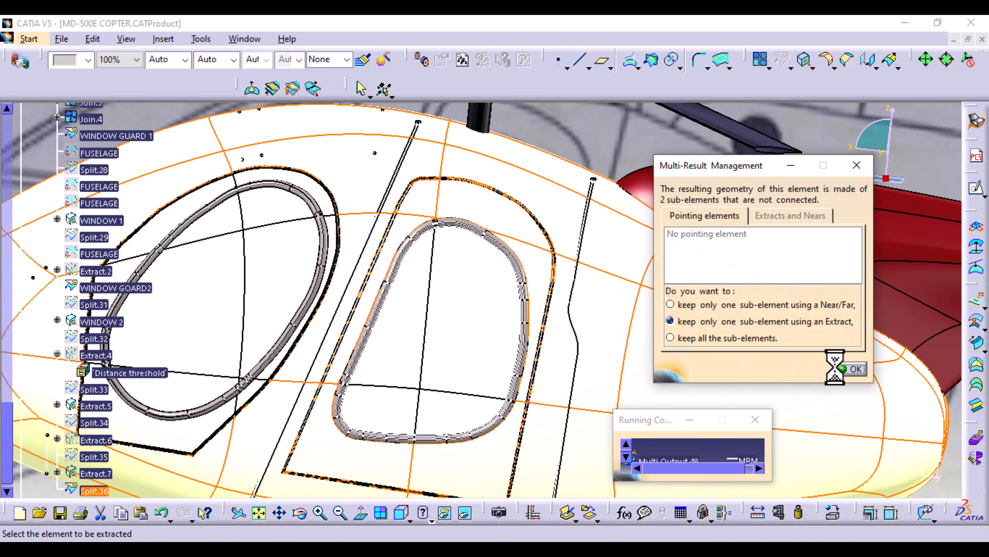
Keep only the fuselage surface outside the rear window outline using an Extract with point continuity
left_click(837, 368)
left_click(590, 221)
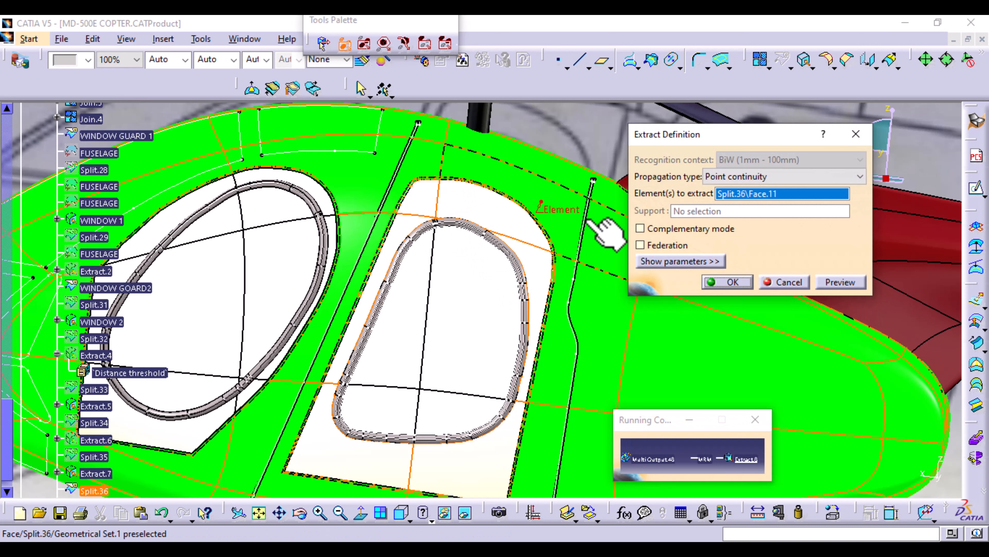
left_click(738, 286)
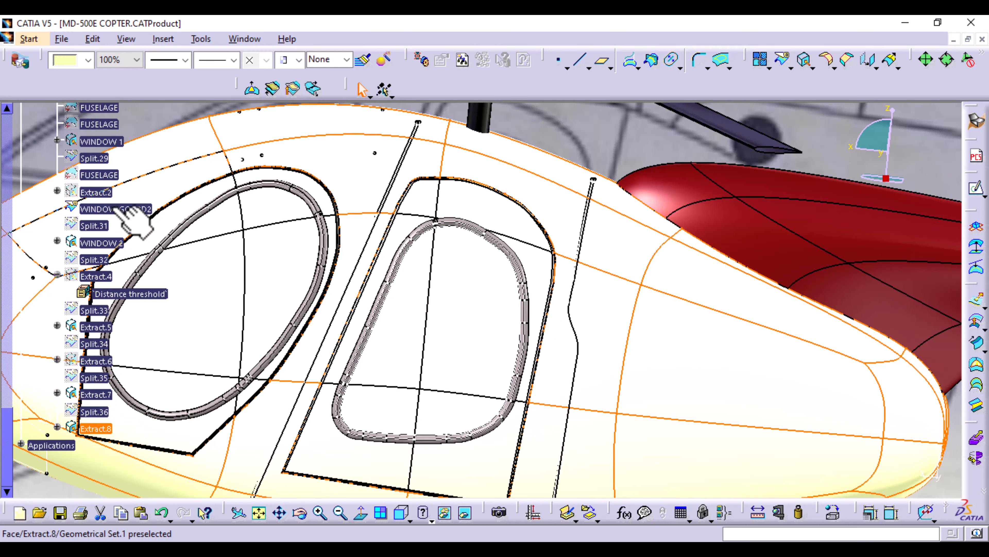
Color the rear window outline surface, Join.4, black
scroll(115, 230, "up", 3)
left_click(94, 119)
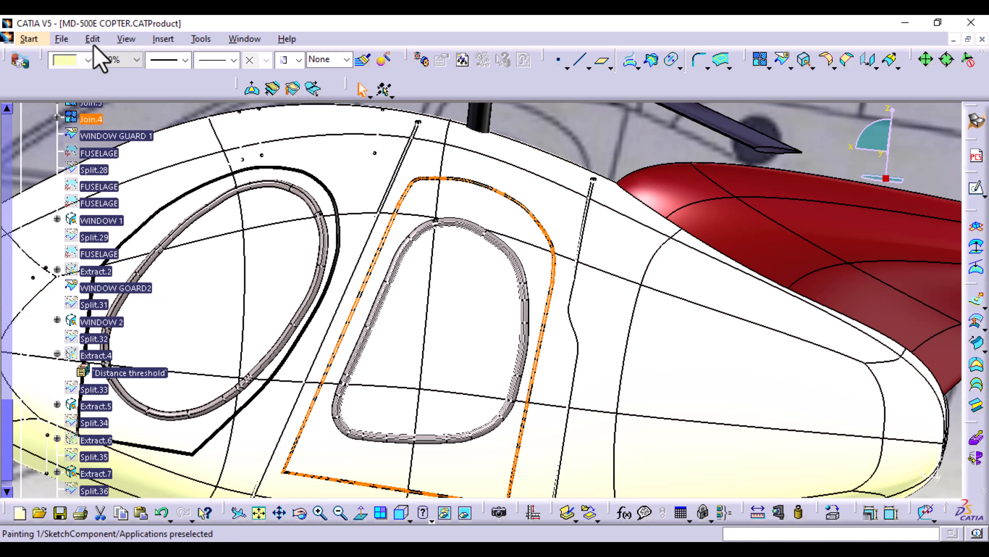
left_click(88, 59)
left_click(78, 354)
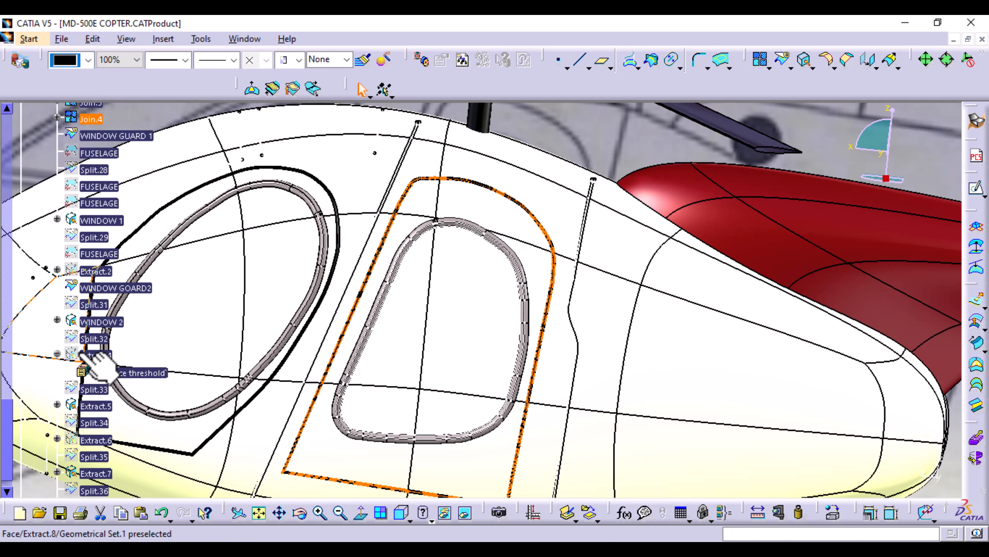
left_click(614, 173)
Try to split the fuselage surface Extract.8 with Join.1 along the curve behind the rear window
middle_click_drag(640, 318, 648, 416)
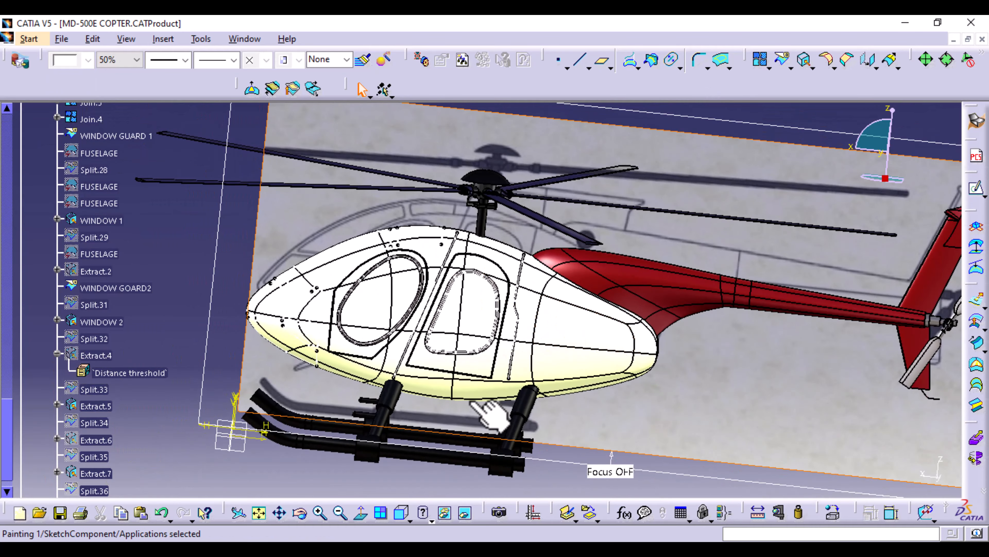
middle_click_drag(428, 360, 479, 304)
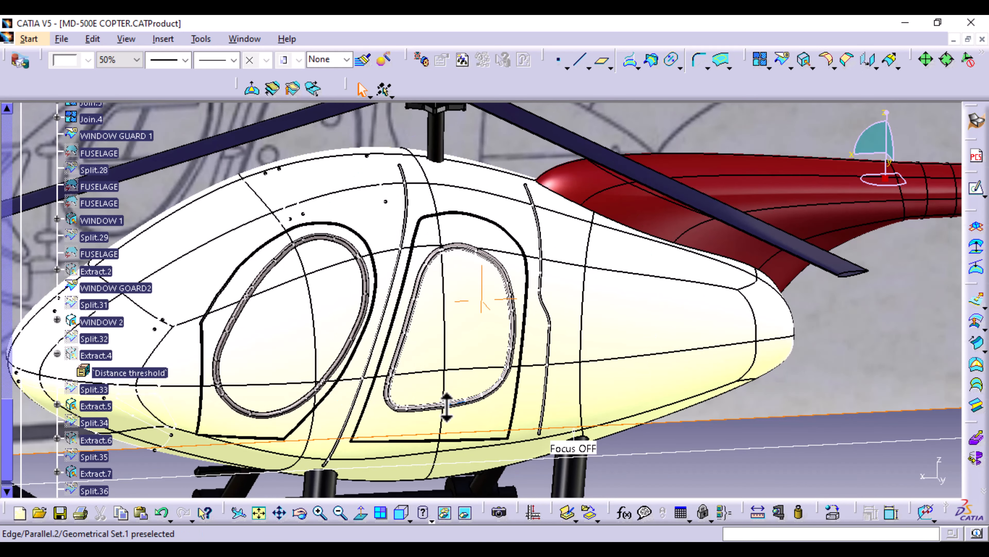
middle_click_drag(447, 405, 444, 330)
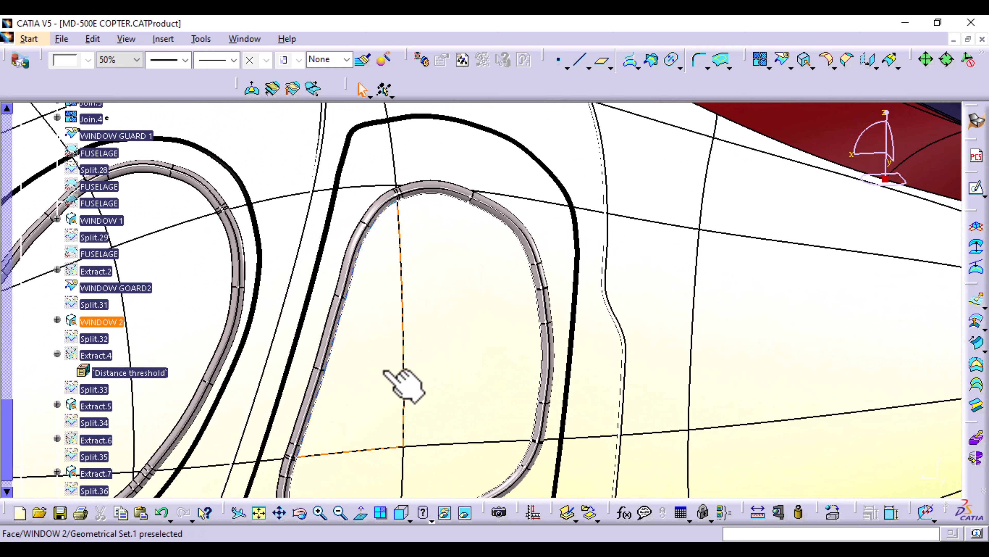
mouse_move(405, 388)
middle_mouse_down()
mouse_move(401, 452)
mouse_move(394, 385)
middle_mouse_up()
middle_click_drag(635, 261, 521, 338)
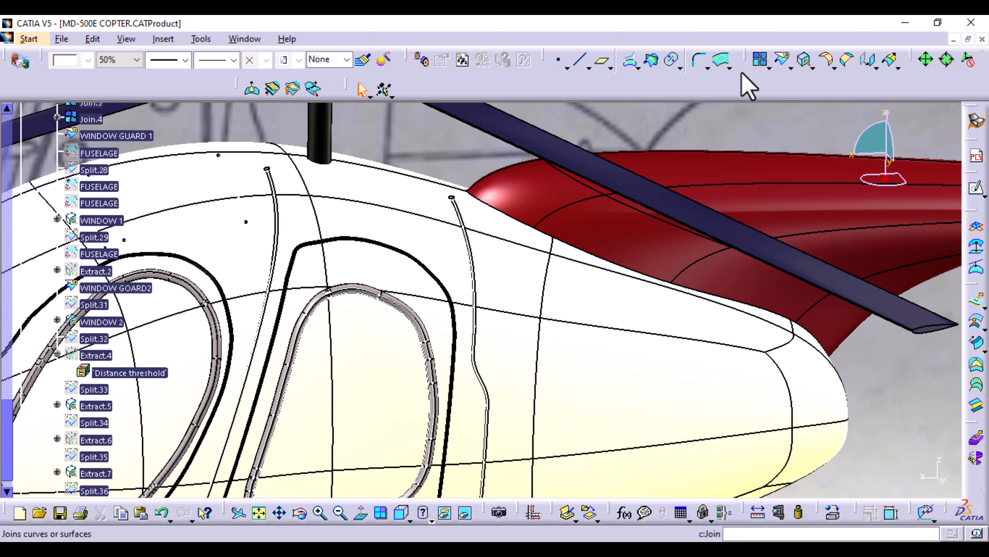
left_click(783, 60)
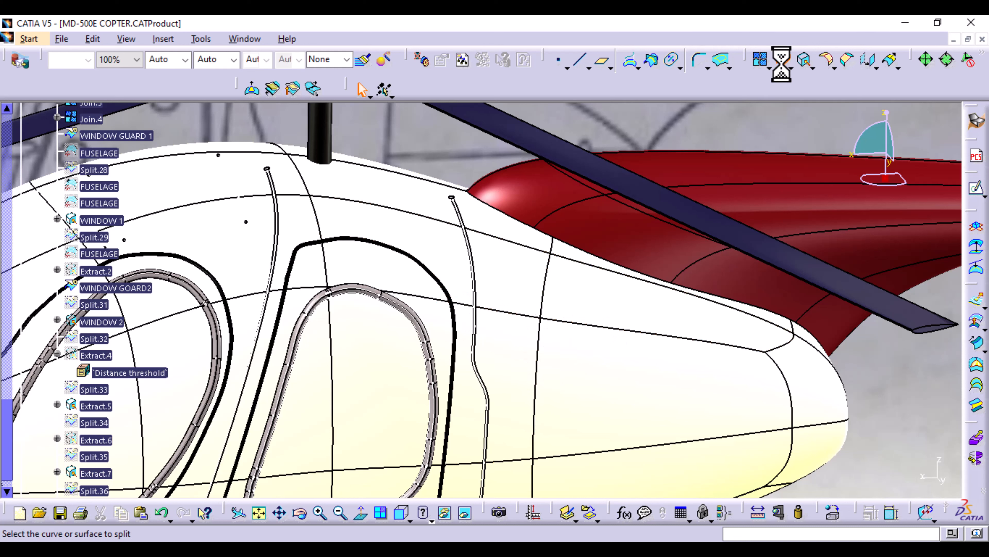
left_click(529, 295)
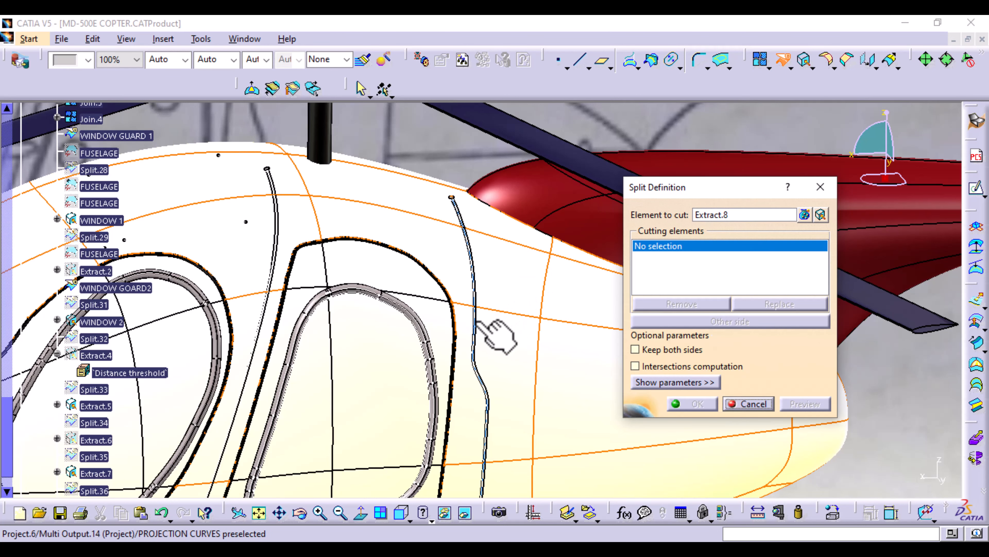
scroll(51, 238, "up", 3)
scroll(101, 187, "up", 2)
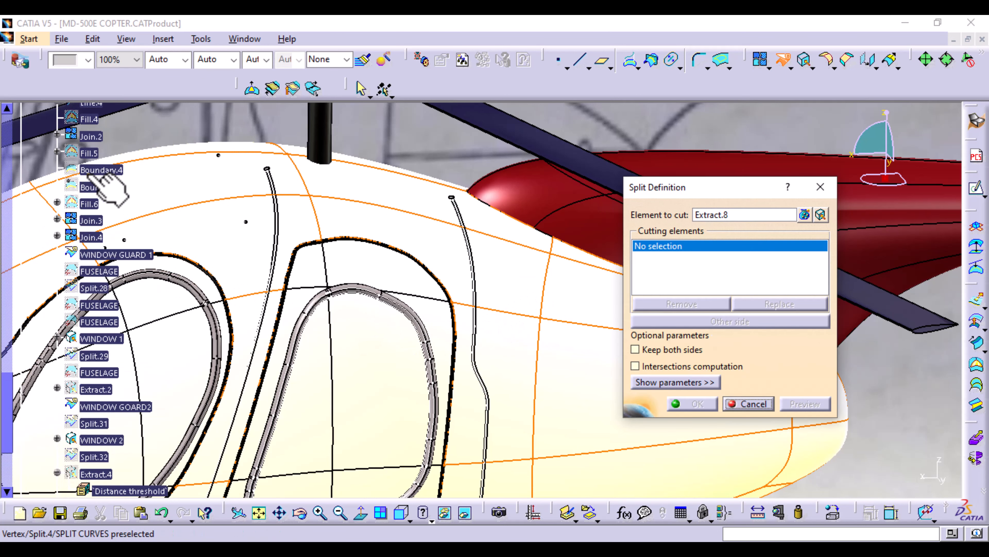
scroll(105, 176, "up", 2)
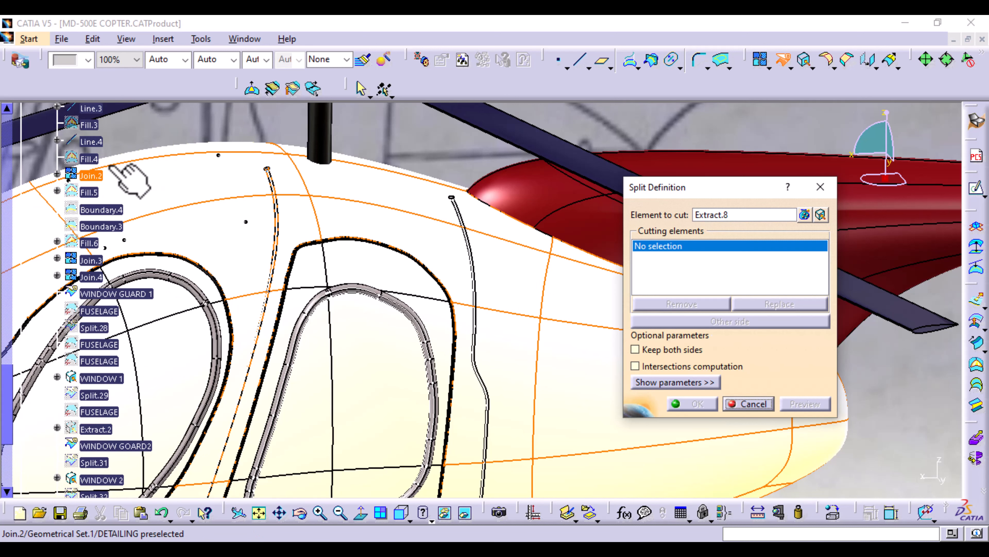
scroll(129, 203, "up", 2)
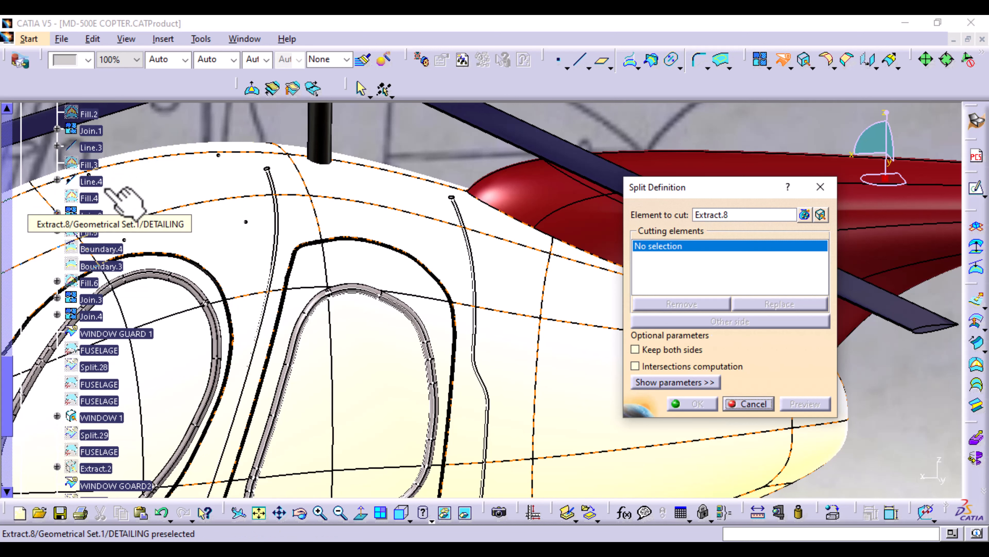
left_click(92, 130)
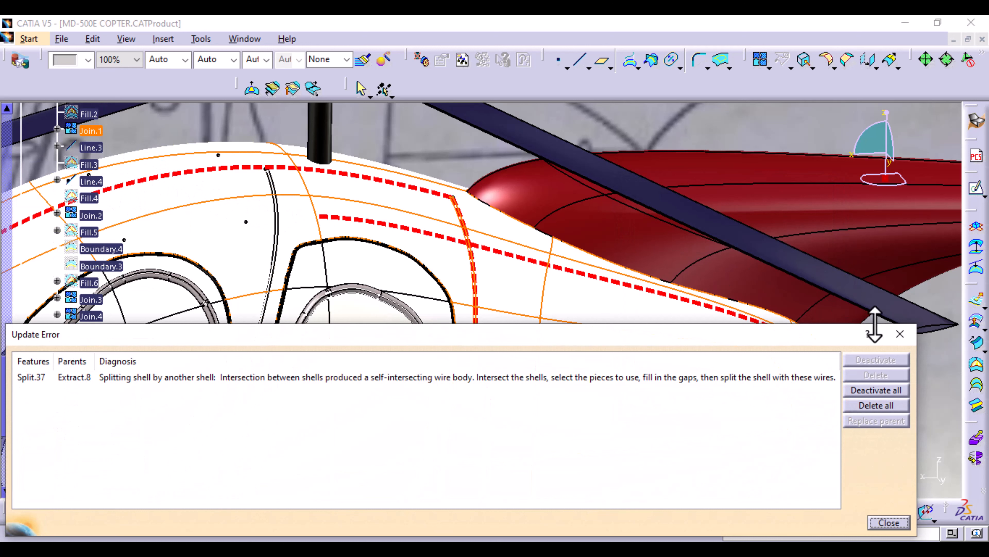
left_click(901, 333)
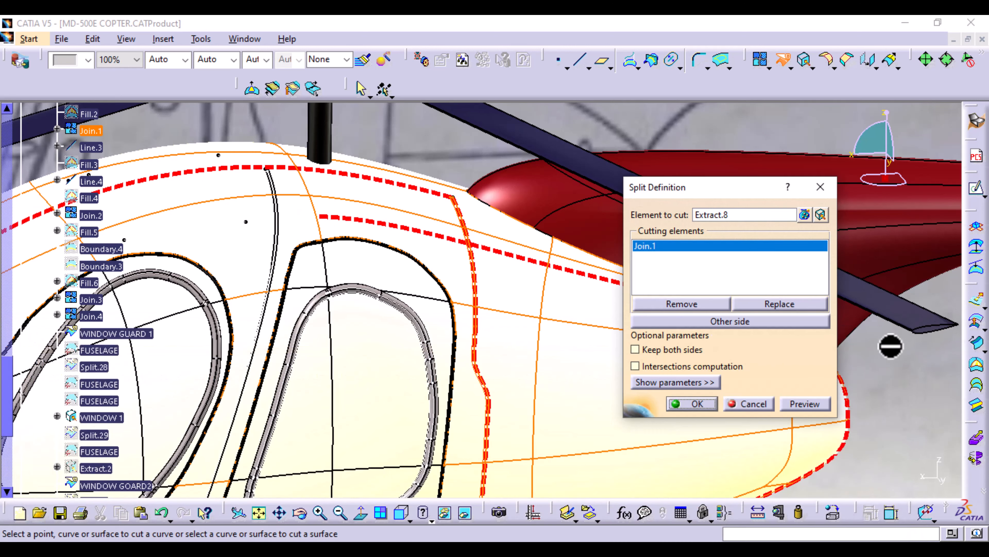
left_click(763, 406)
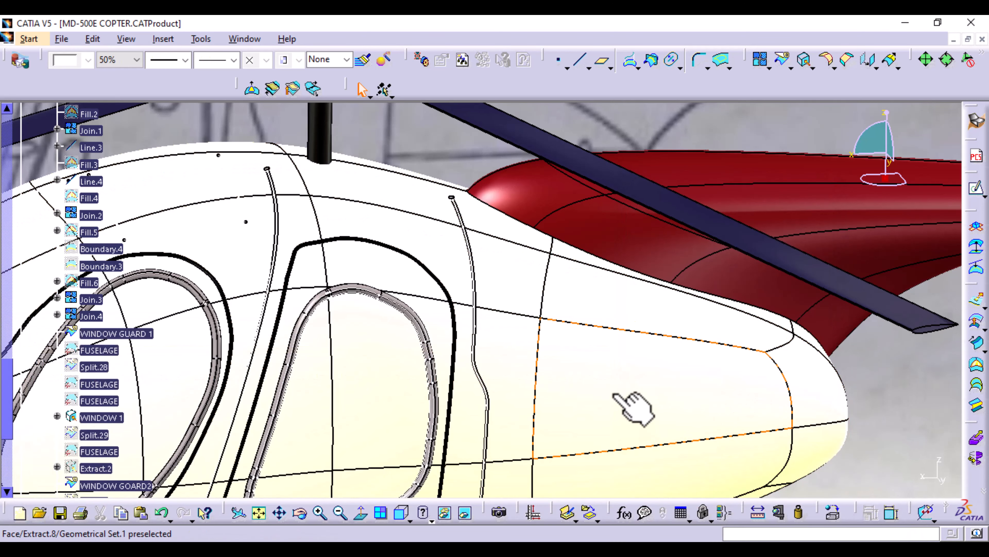
middle_click_drag(630, 405, 651, 232)
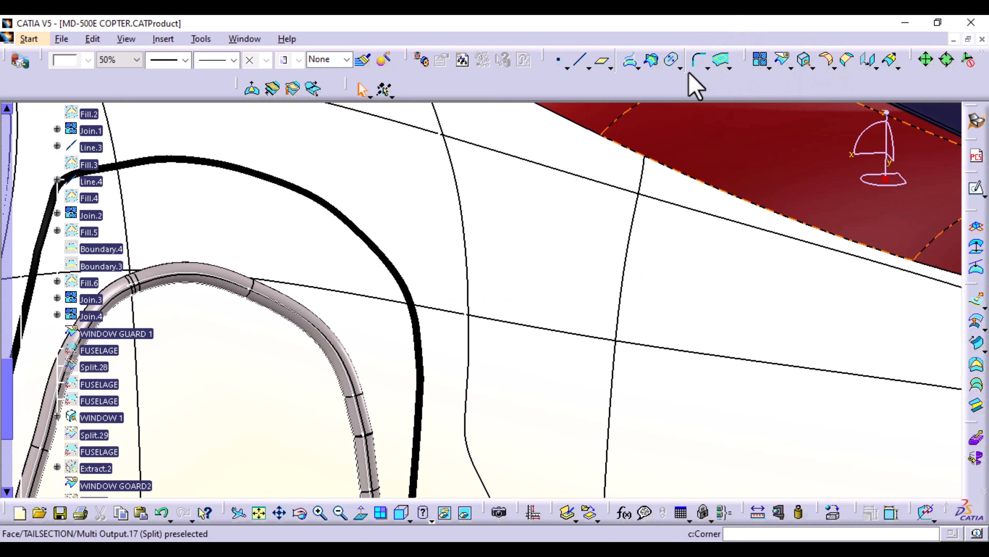
left_click(709, 68)
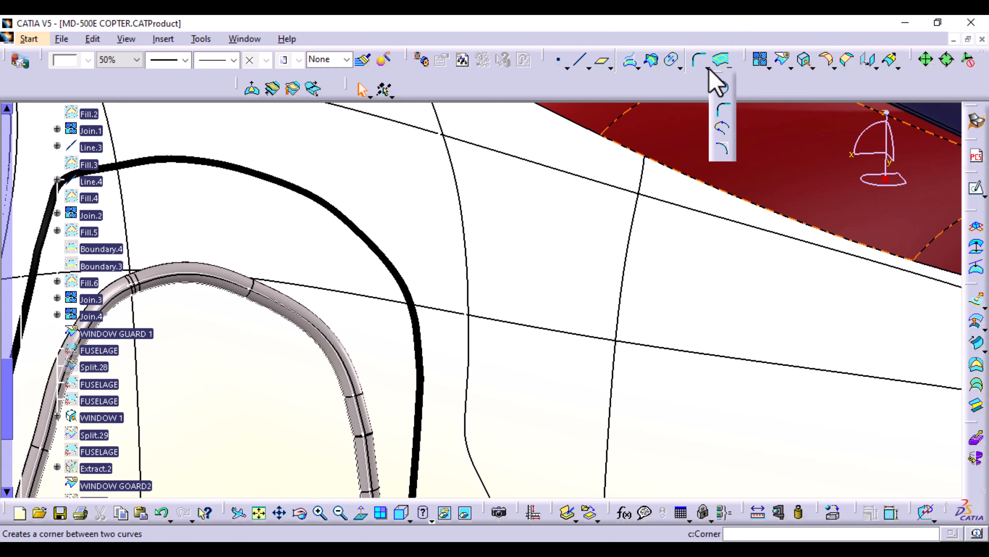
left_click(638, 67)
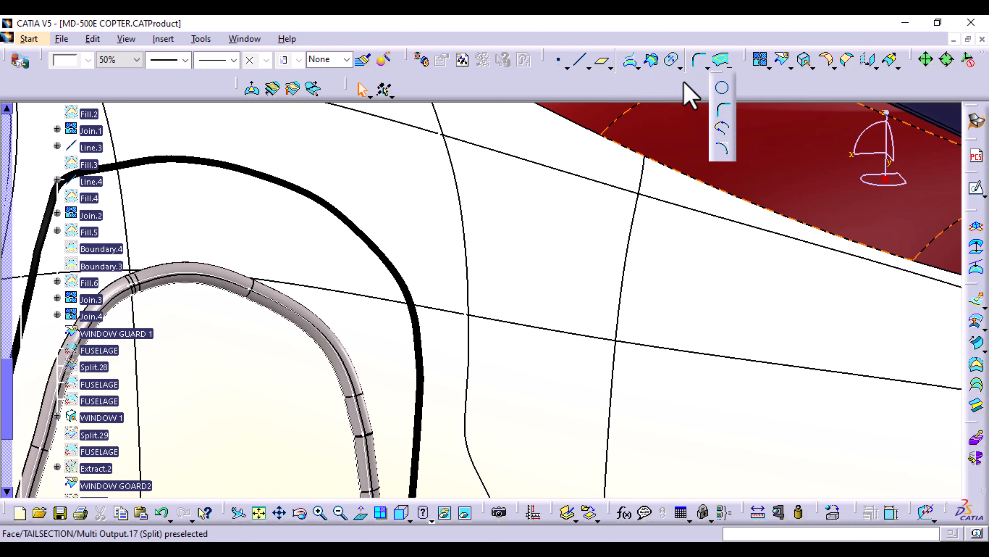
left_click(680, 69)
middle_click_drag(774, 136, 769, 195, "ctrl")
left_click(813, 69)
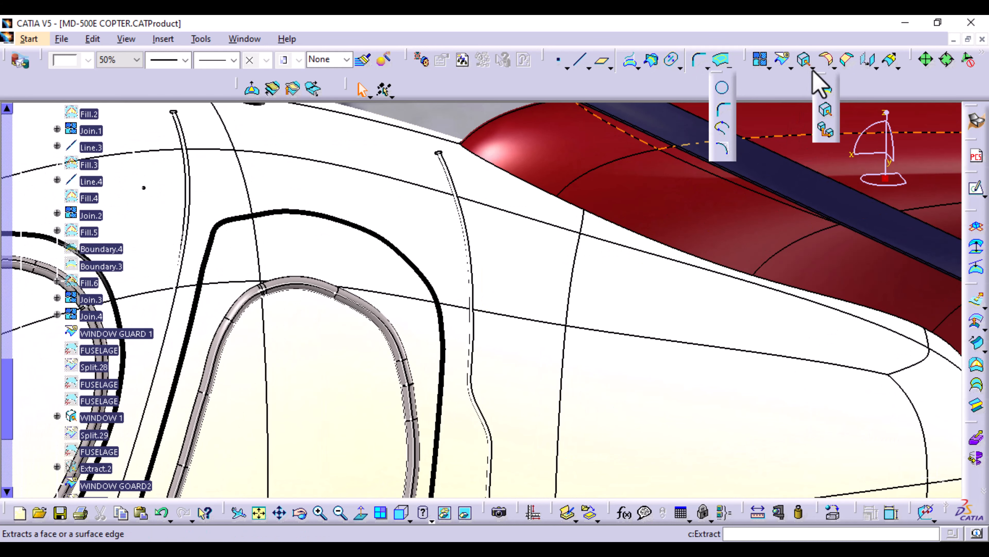
left_click(827, 94)
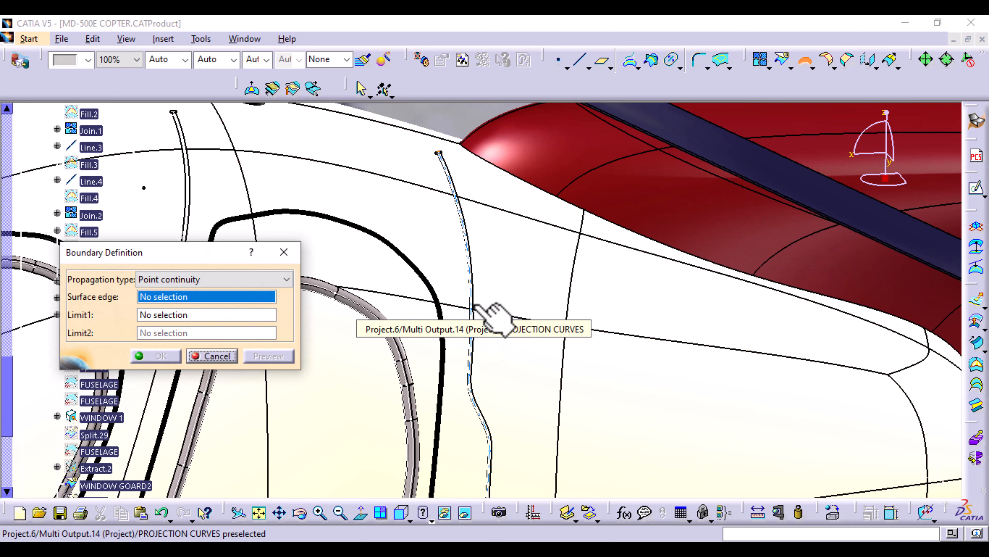
middle_click_drag(531, 310, 495, 221, "ctrl")
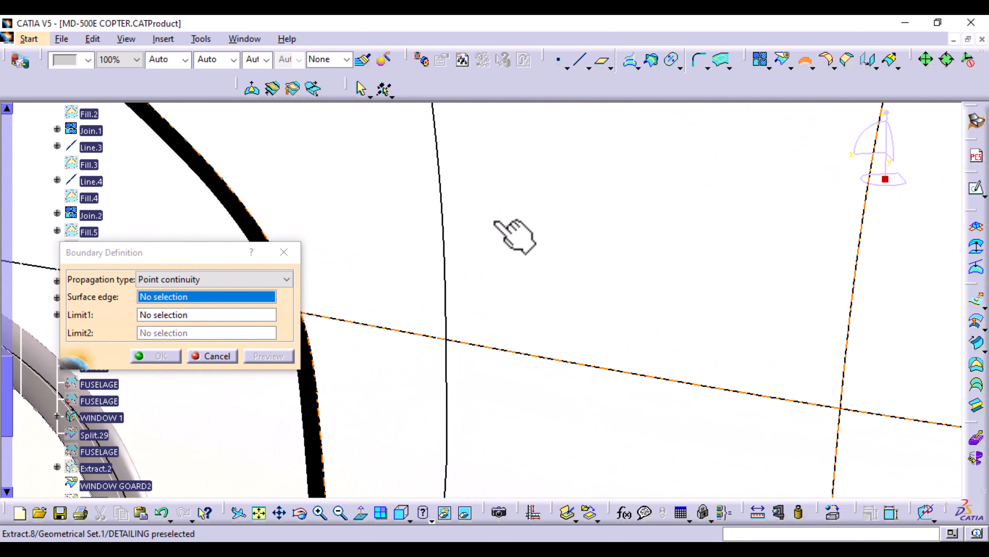
right_click(495, 222)
left_click(561, 74)
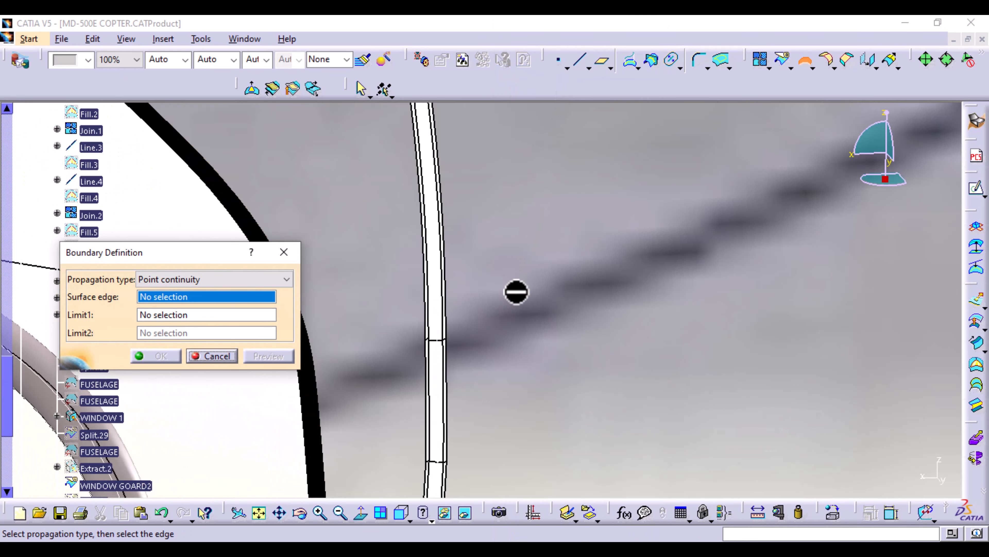
middle_click_drag(516, 292, 518, 337)
middle_click_drag(372, 282, 420, 289)
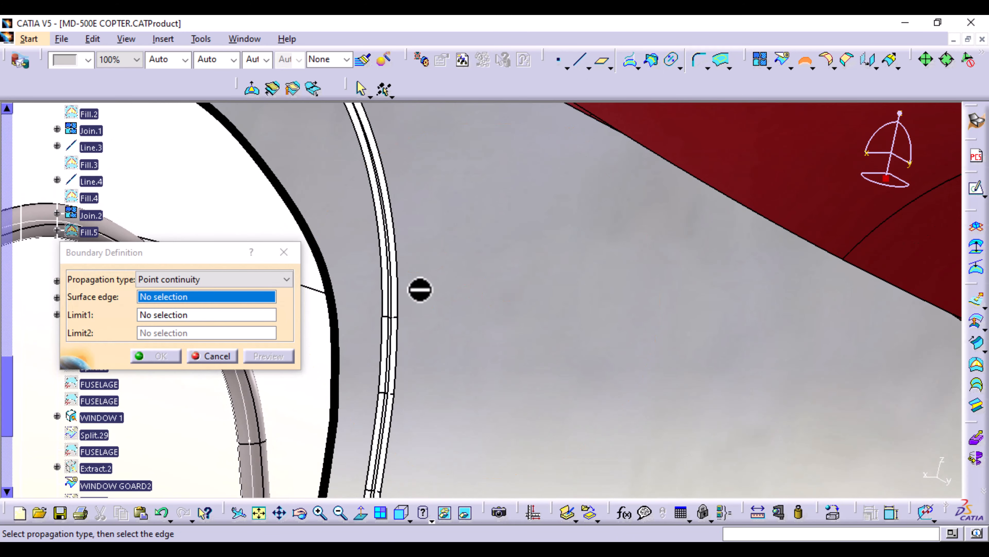
left_click(397, 305)
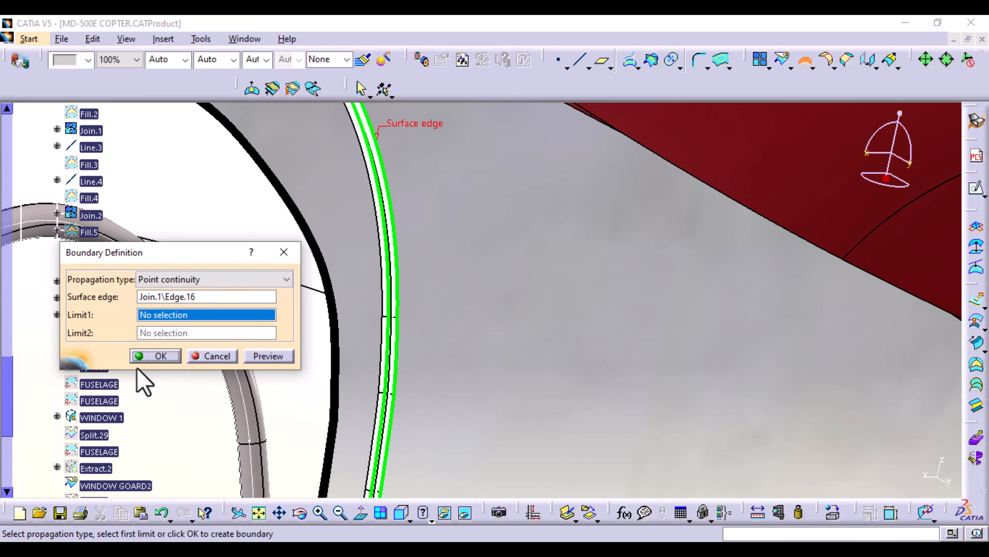
left_click(296, 254)
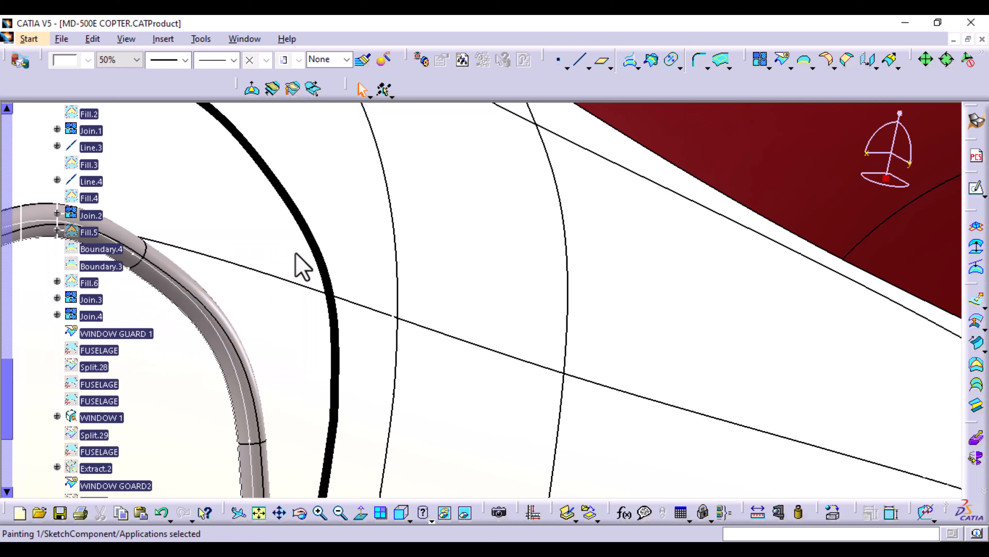
Hide the fuselage surface Extract.8 and begin extrapolating Join.1 from a point-continuity boundary along its outer edge
right_click(546, 252)
left_click(587, 293)
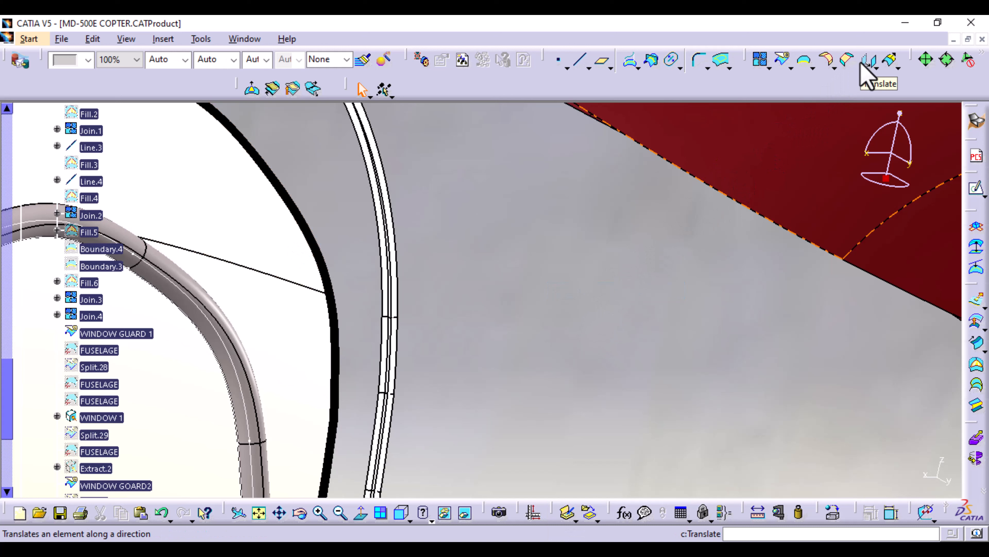
left_click(898, 67)
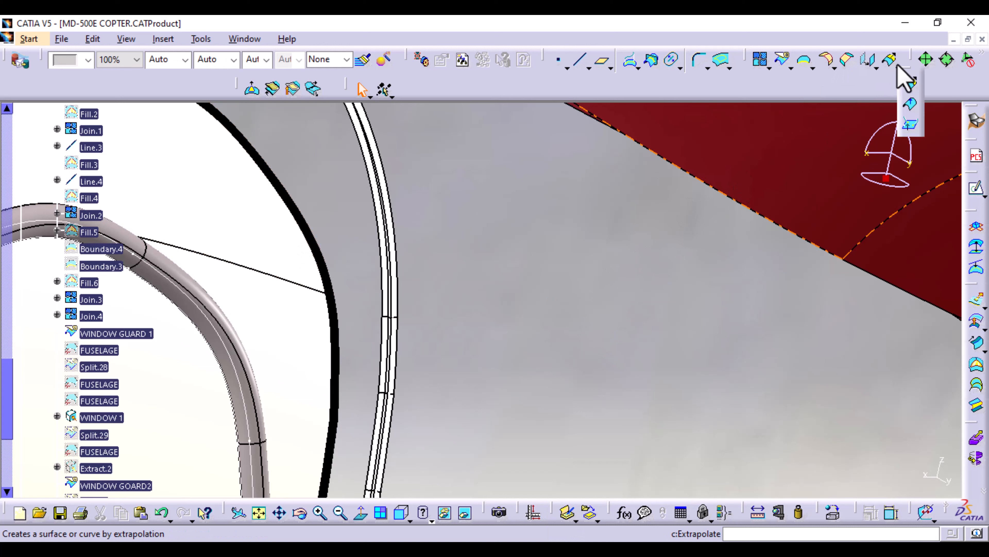
left_click(912, 85)
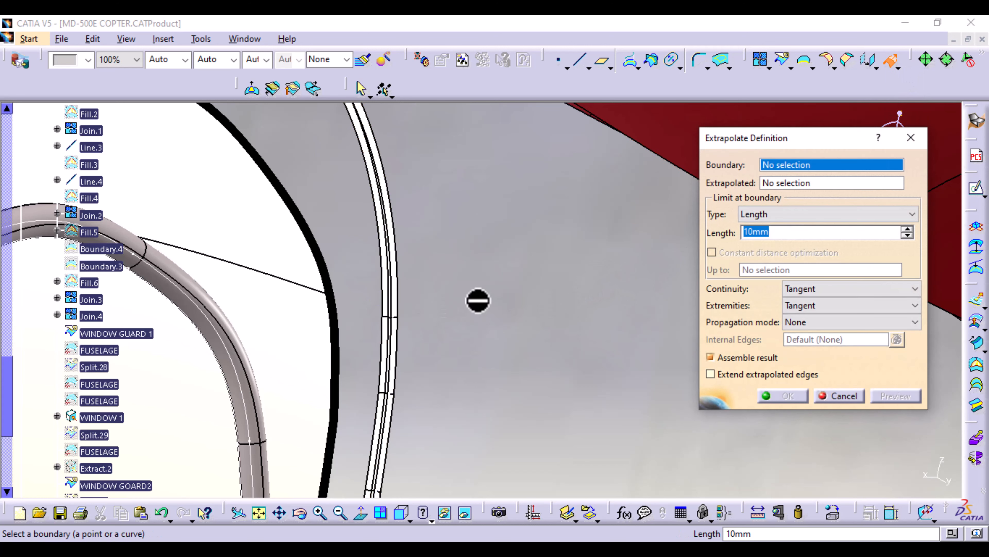
middle_click_drag(479, 300, 454, 332)
right_click(825, 177)
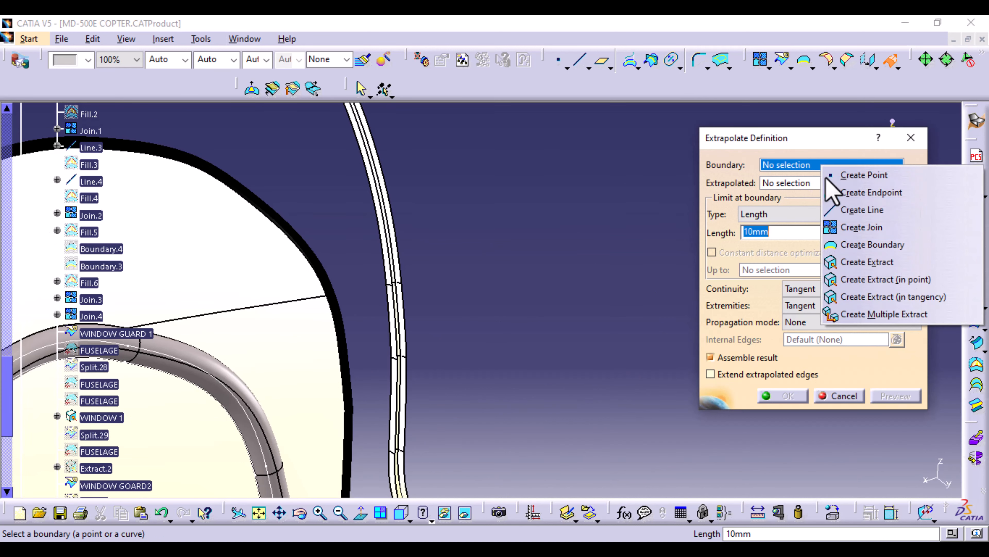
left_click(850, 244)
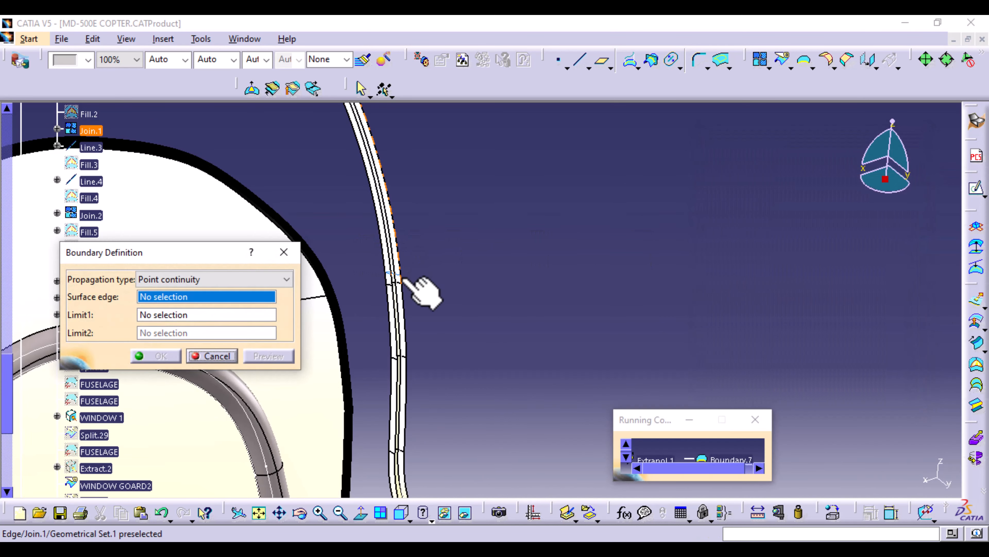
left_click(398, 278)
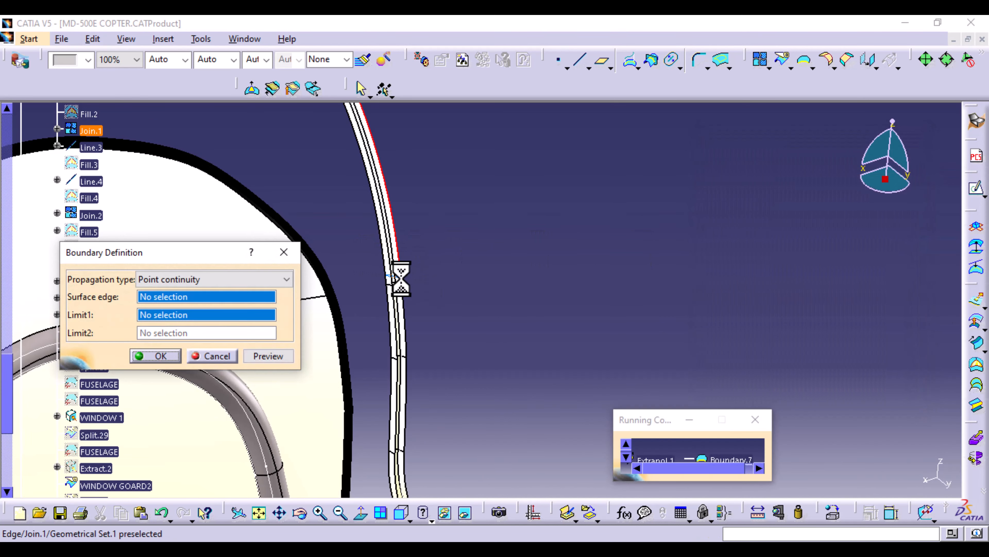
left_click(174, 357)
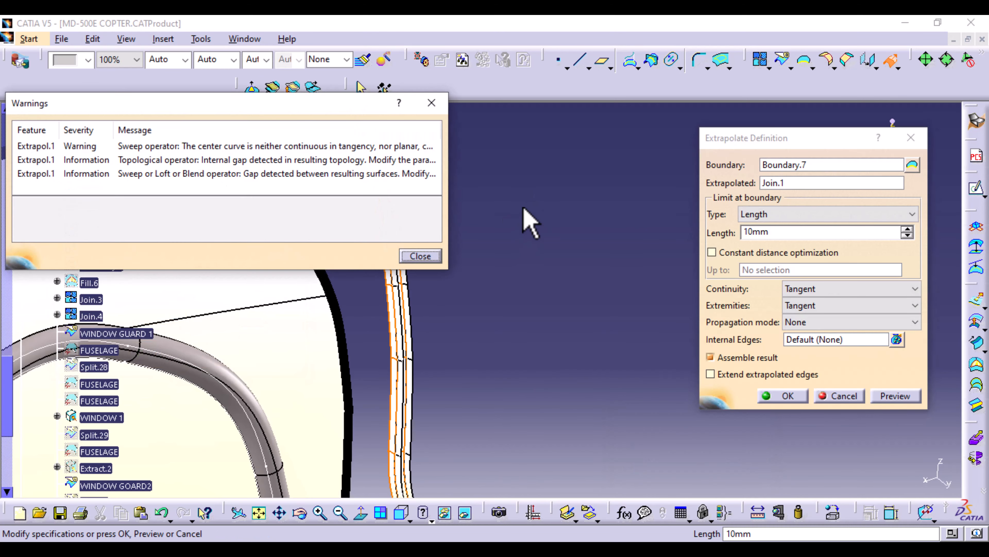
Set Join.1's extrapolation length to 20 mm with tangent continuity and create the extended strip
left_click(420, 256)
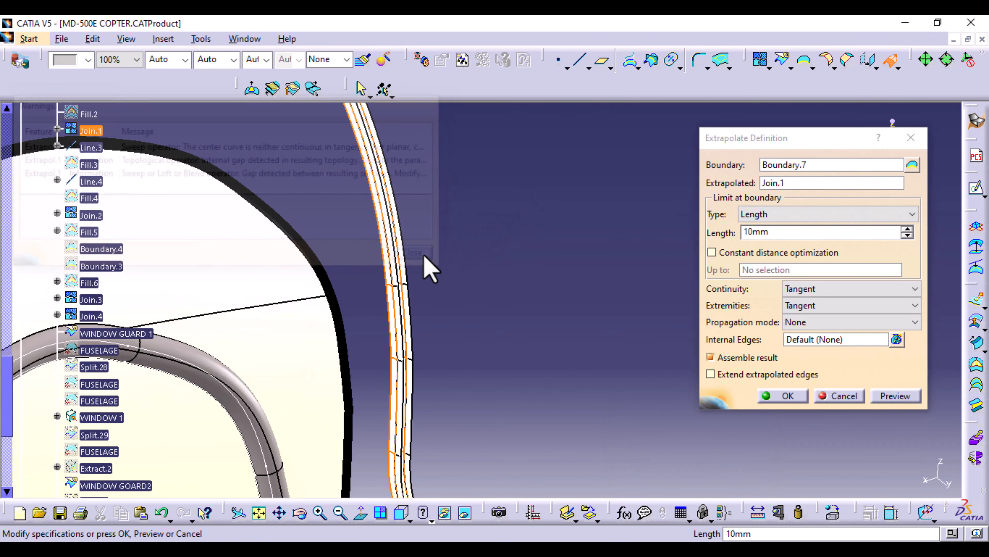
middle_click_drag(440, 241, 293, 280, "ctrl")
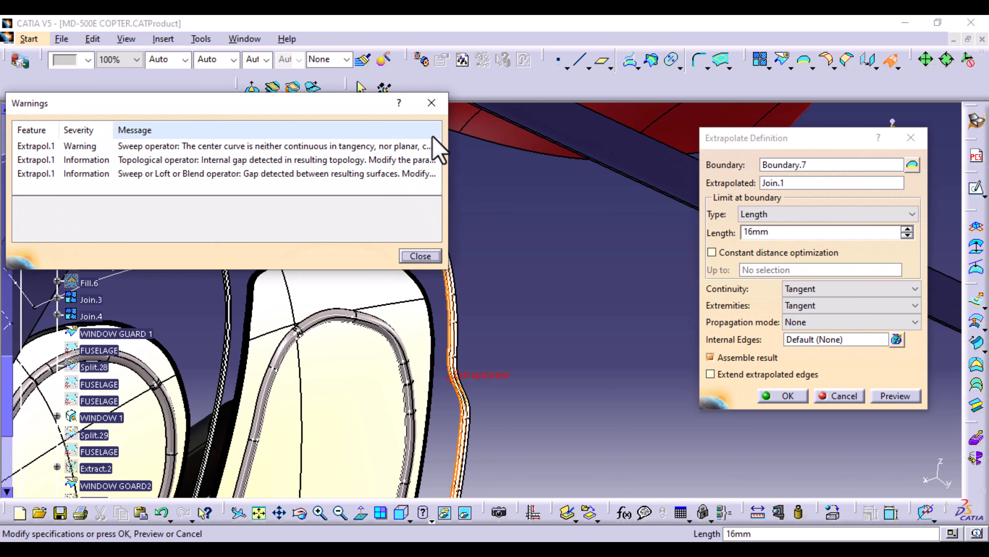
left_click(431, 103)
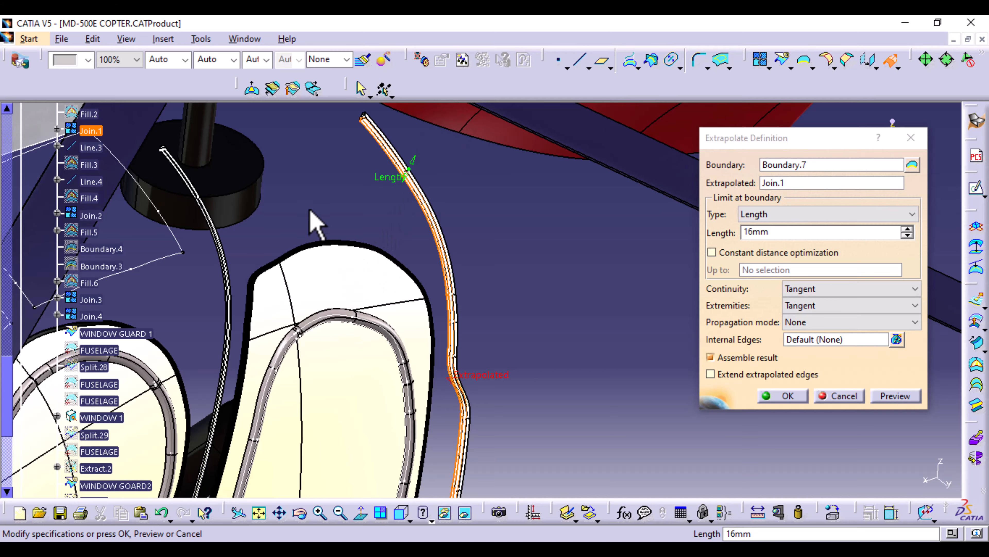
middle_click_drag(315, 224, 413, 207)
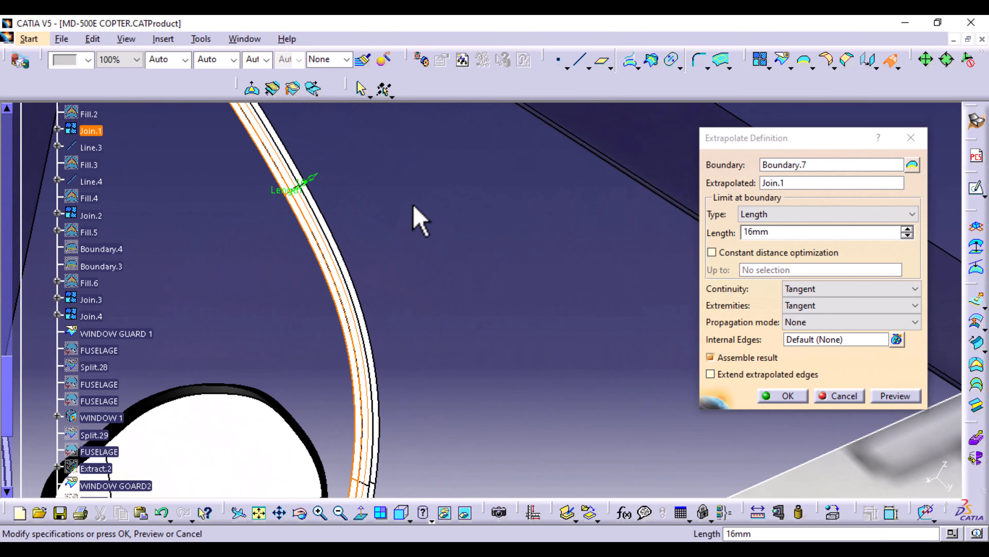
mouse_move(257, 274)
middle_mouse_down()
mouse_move(278, 261)
mouse_move(305, 294)
mouse_move(327, 292)
middle_mouse_up()
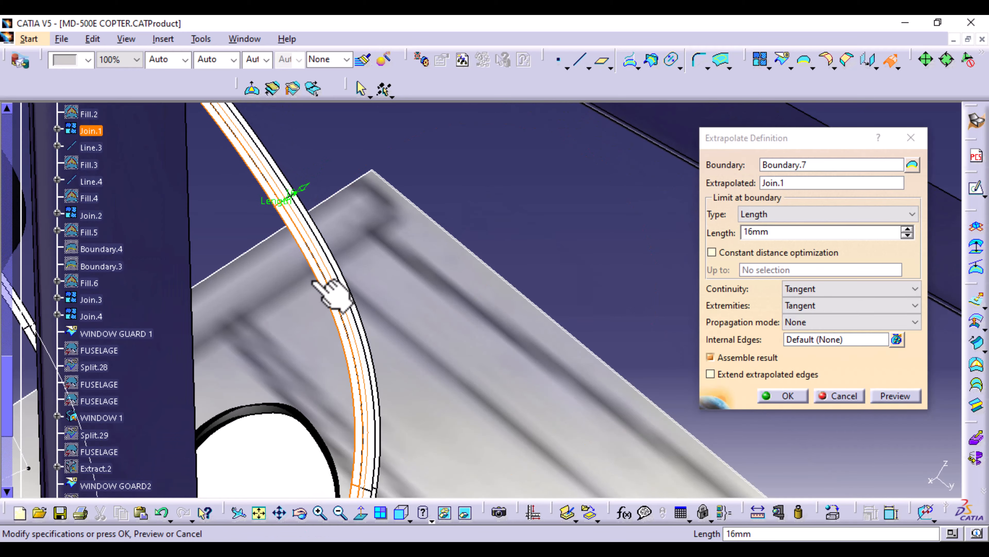
mouse_move(387, 248)
middle_mouse_down()
mouse_move(471, 199)
mouse_move(409, 281)
mouse_move(345, 441)
mouse_move(349, 358)
mouse_move(420, 258)
mouse_move(435, 281)
mouse_move(436, 343)
mouse_move(453, 283)
mouse_move(435, 323)
mouse_move(302, 421)
mouse_move(331, 387)
middle_mouse_up()
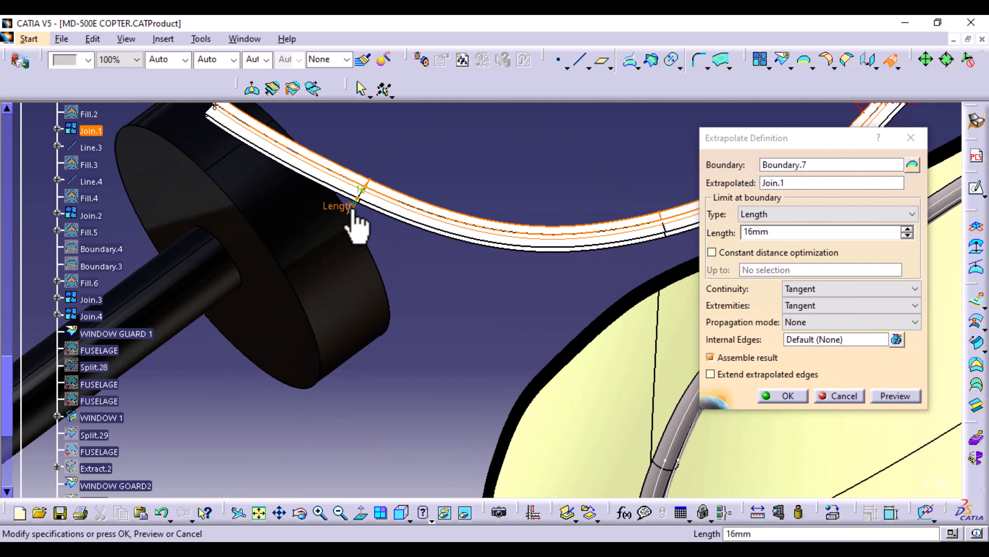
left_click(420, 256)
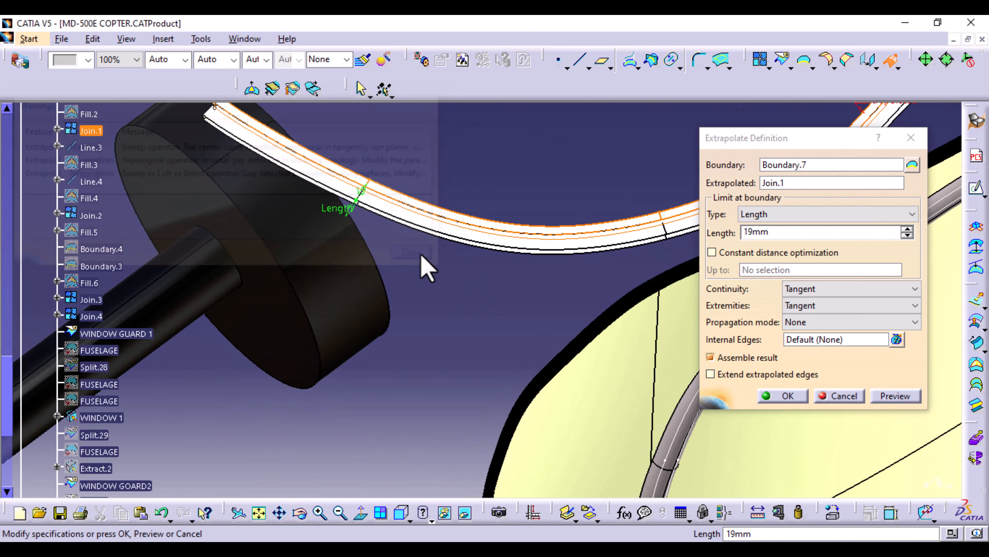
left_click(753, 232)
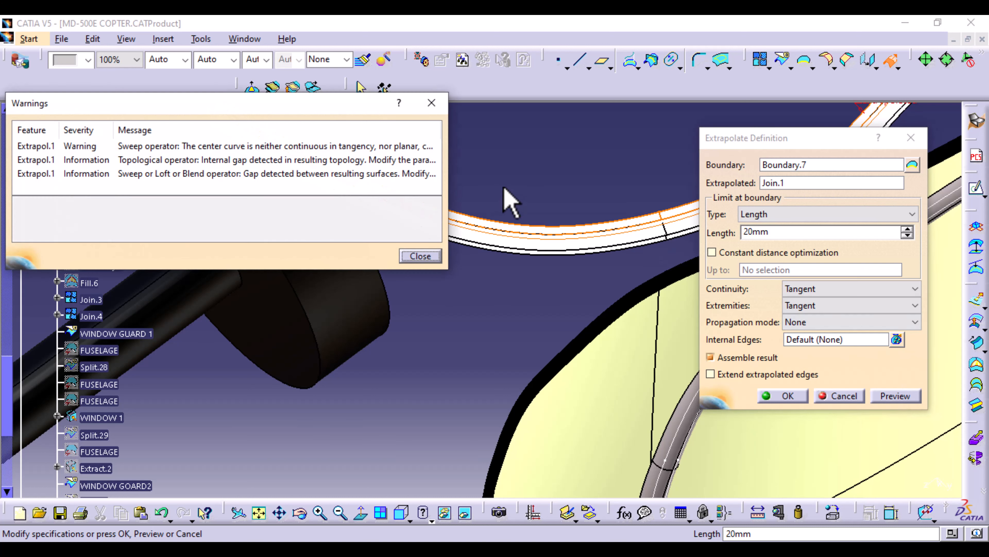
left_click(430, 104)
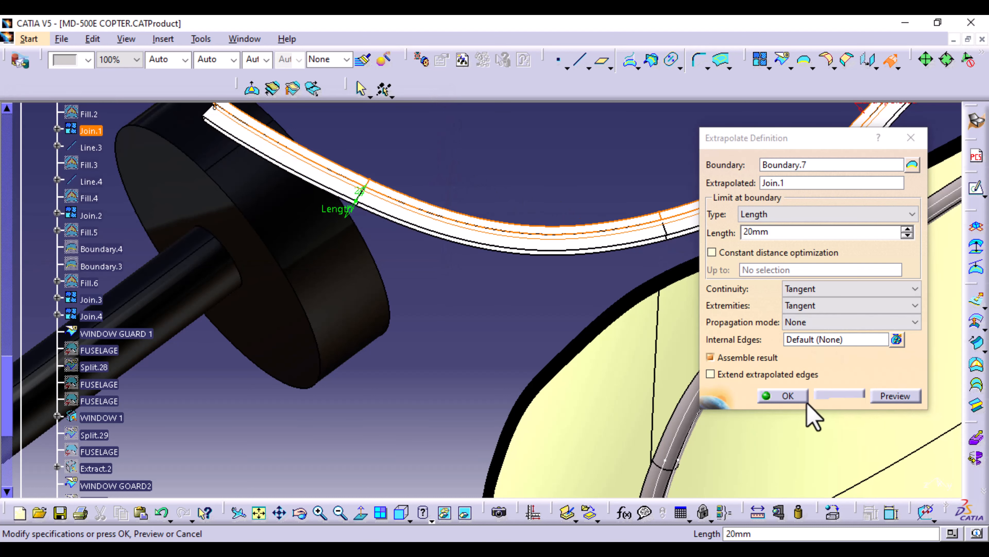
left_click(792, 395)
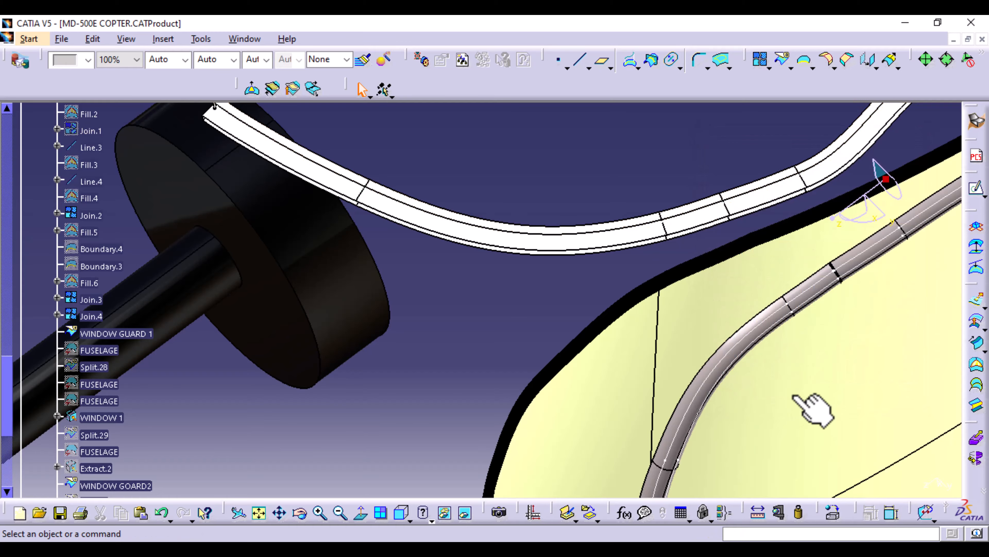
Extrapolate the strip Join.2 between the two windows by 20 mm from a point-continuity boundary on its edge
middle_click_drag(481, 324, 472, 489, "ctrl")
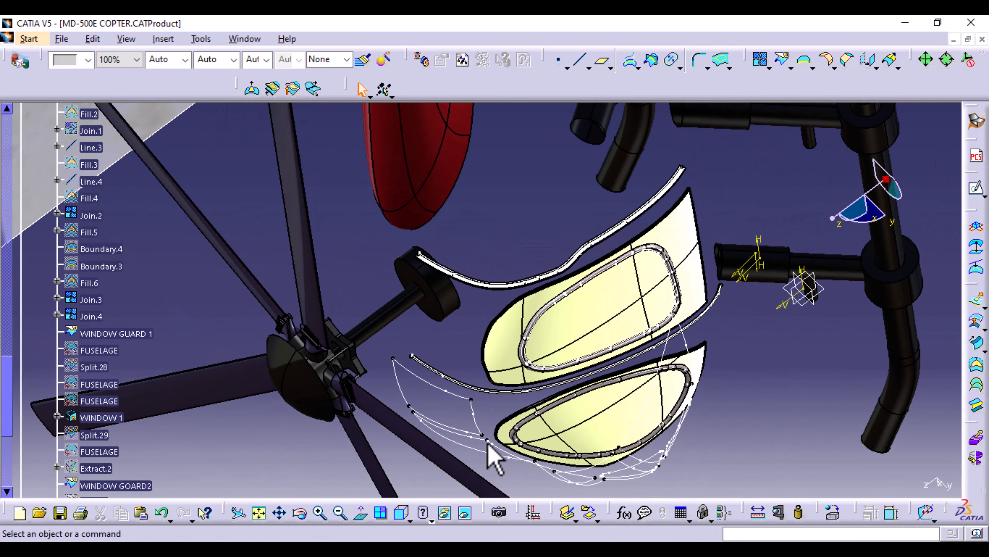
middle_click_drag(663, 407, 561, 281)
middle_click_drag(430, 404, 615, 169)
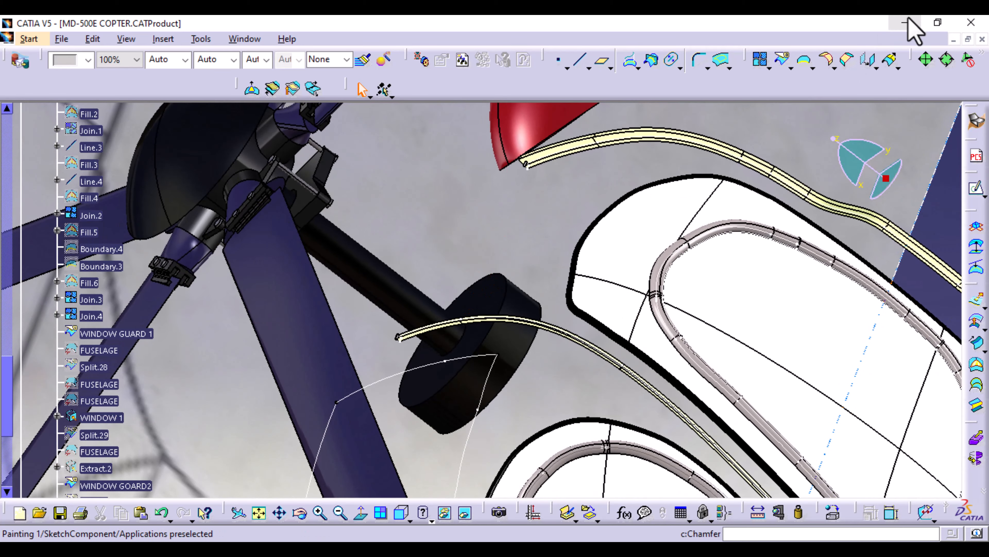
left_click(891, 60)
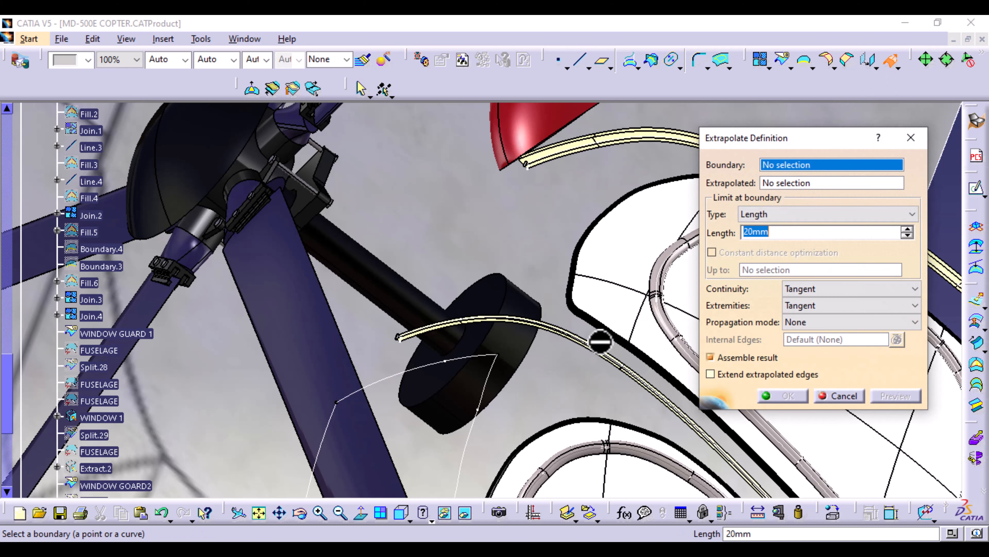
right_click(787, 167)
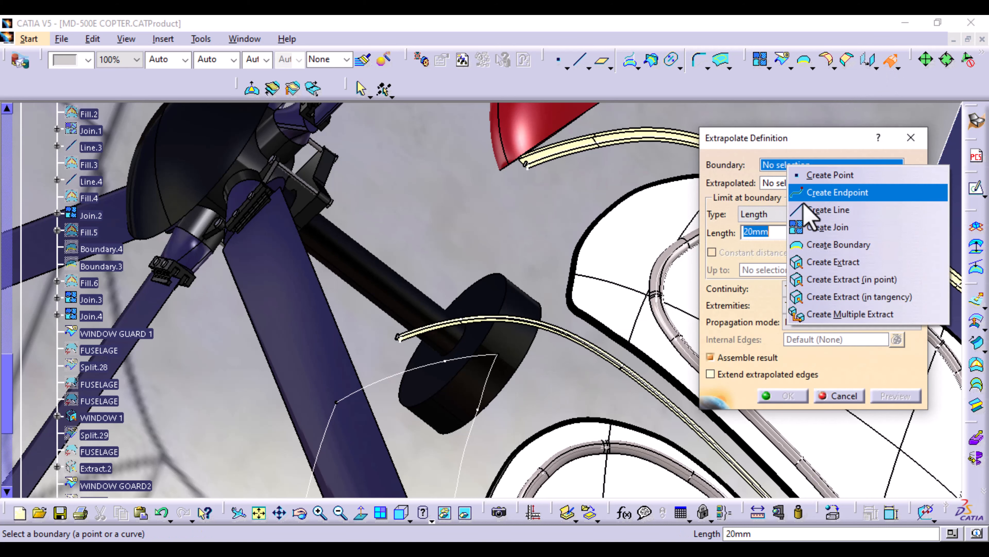
left_click(820, 243)
middle_click_drag(528, 381, 550, 266)
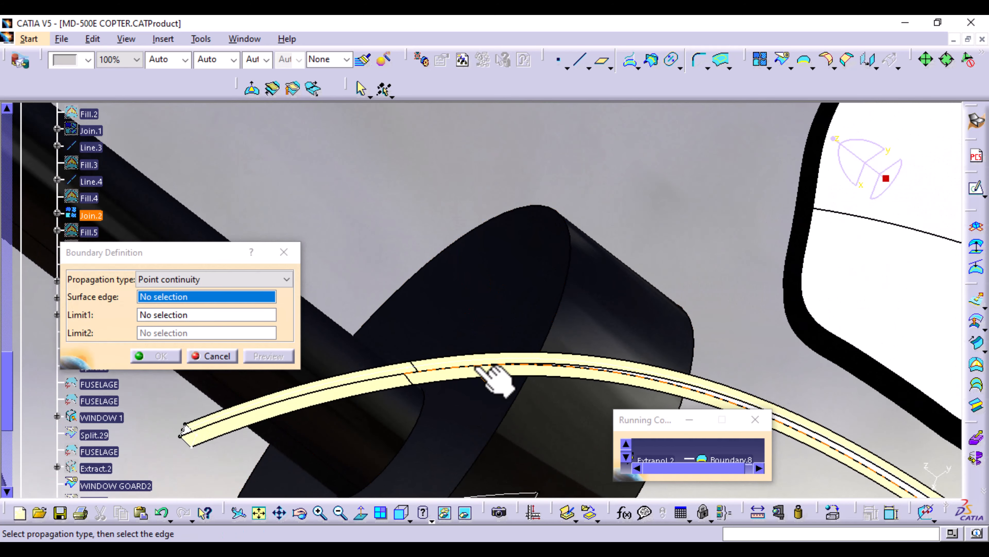
left_click(484, 368)
left_click(156, 356)
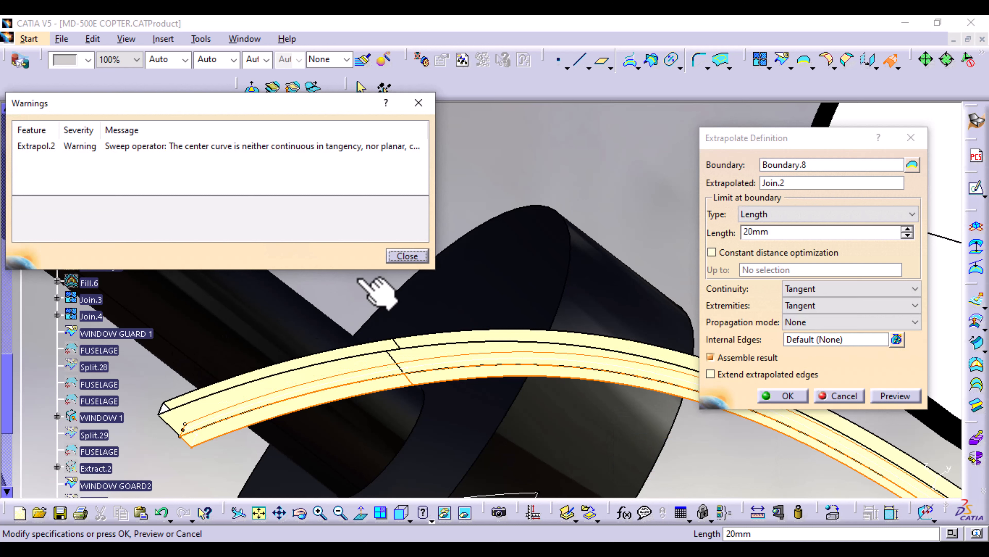
left_click(407, 256)
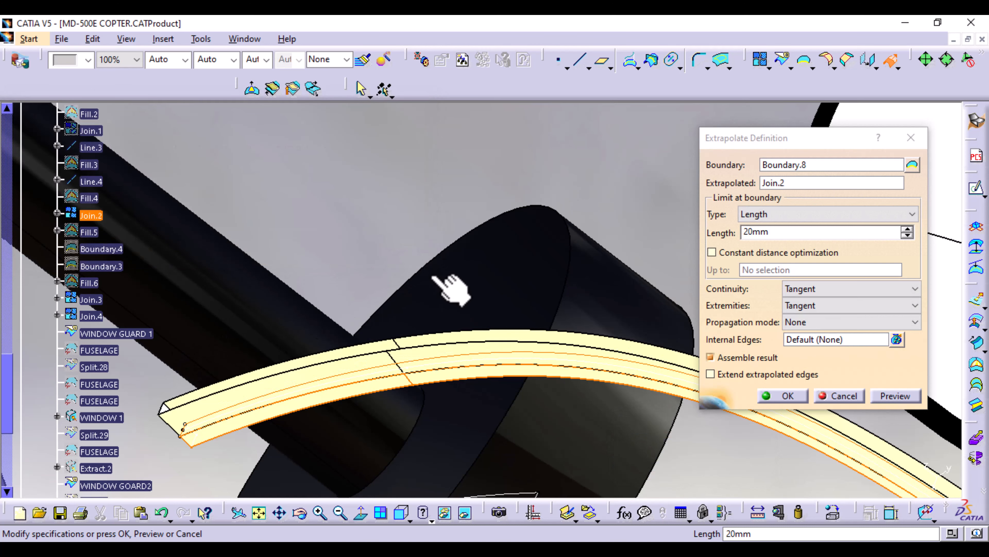
left_click(786, 396)
Show the hidden fuselage surface Extract.8 again
middle_click_drag(610, 218, 572, 419)
scroll(58, 446, "down", 10)
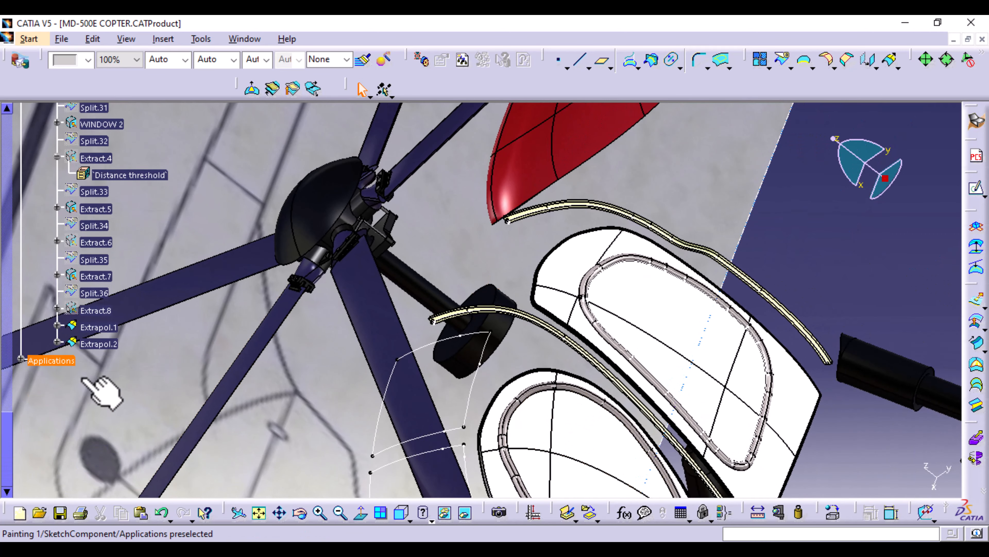
right_click(109, 312)
left_click(97, 310)
right_click(96, 310)
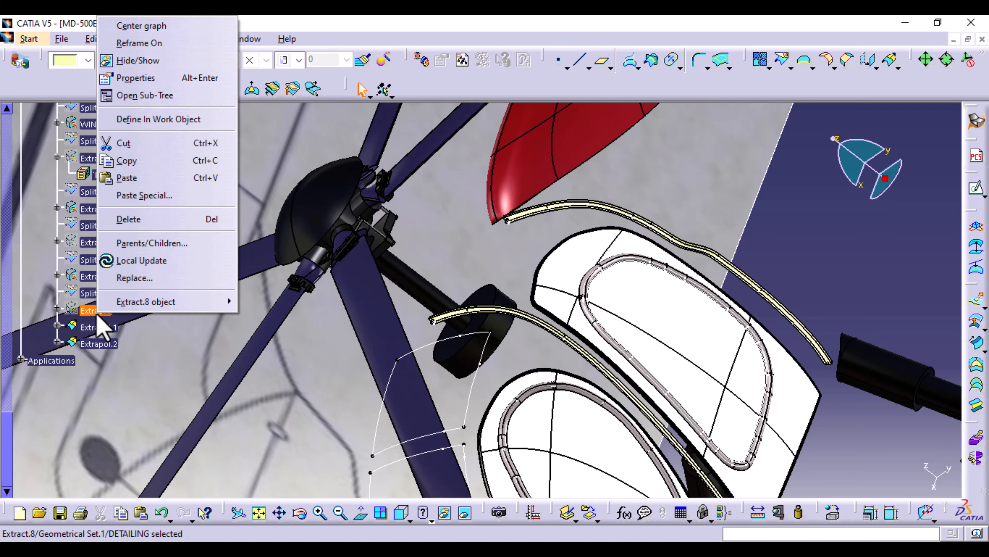
left_click(158, 62)
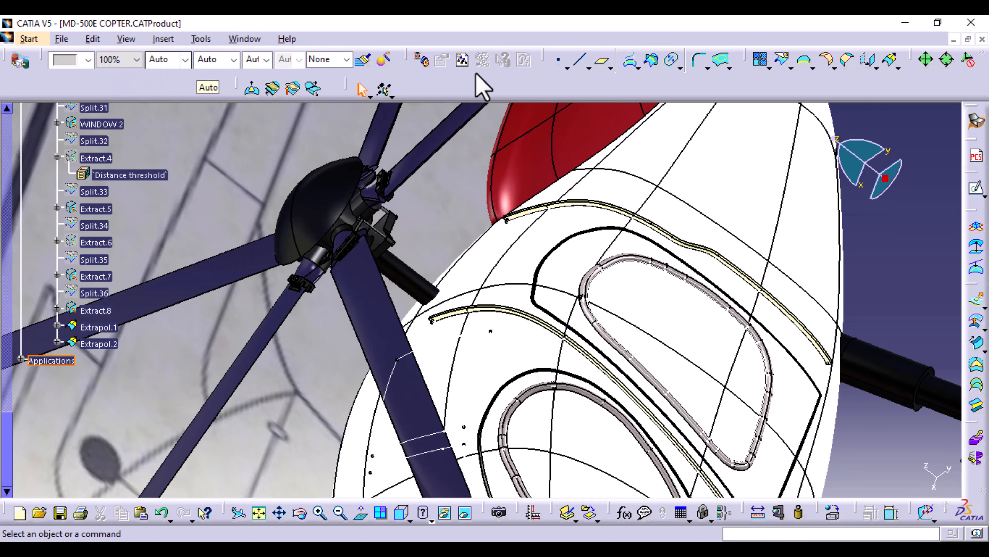
middle_click_drag(754, 187, 649, 106)
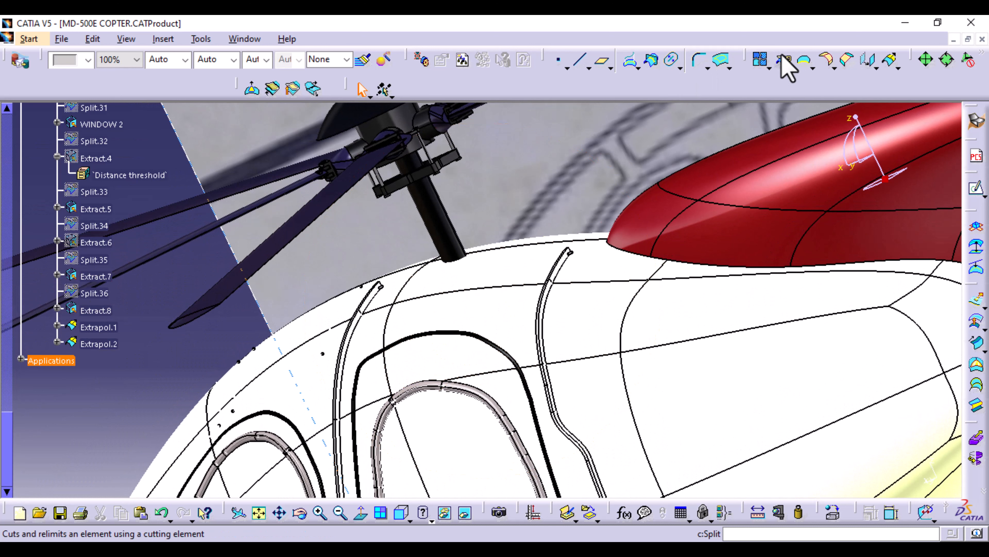
Split the extrapolated rear strip Extrapol.1 with the fuselage surface Extract.8 as the cutting element
left_click(783, 62)
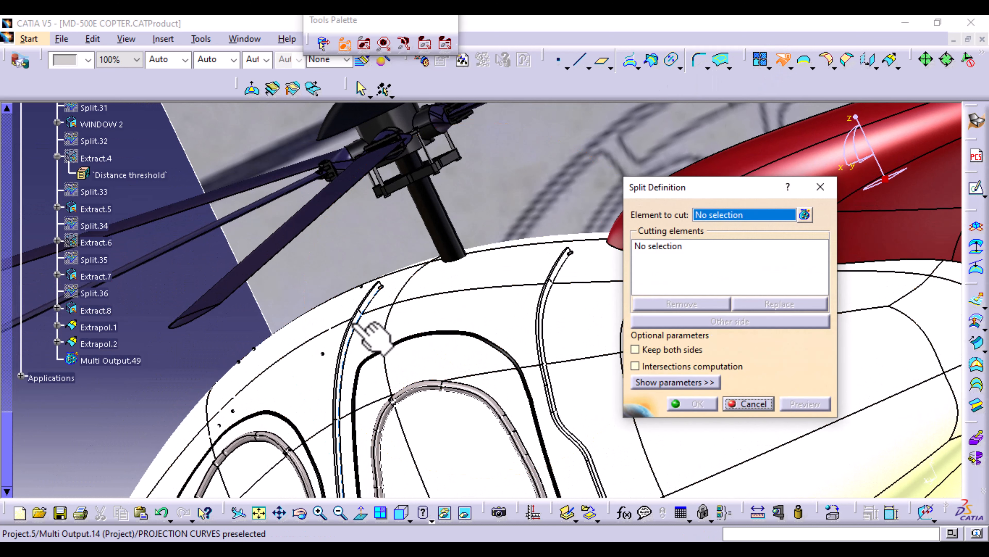
left_click(100, 327)
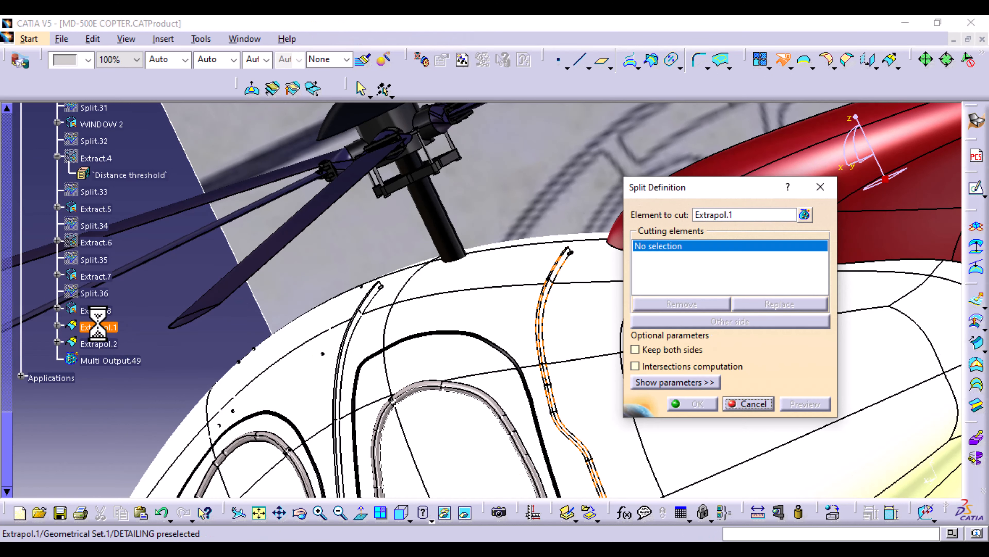
left_click(576, 332)
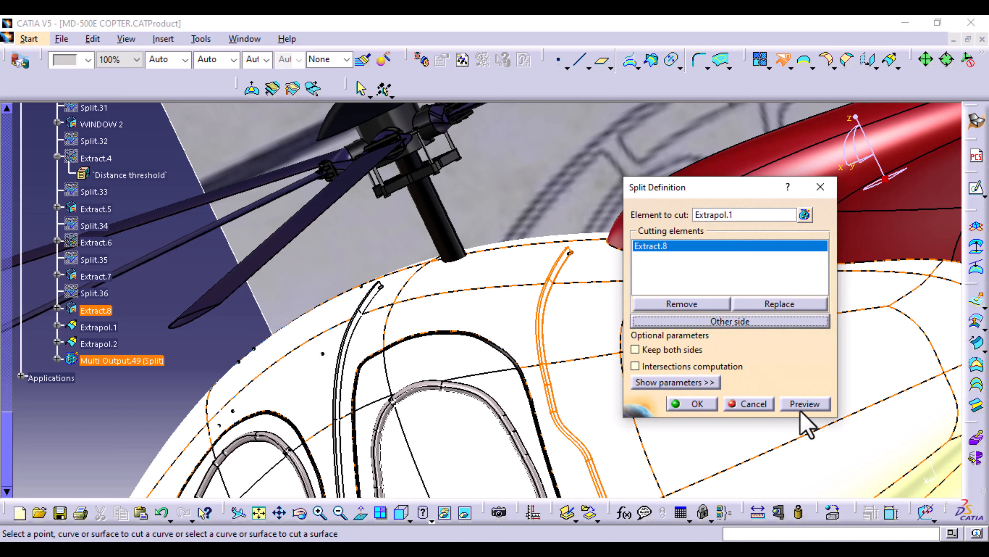
left_click(697, 403)
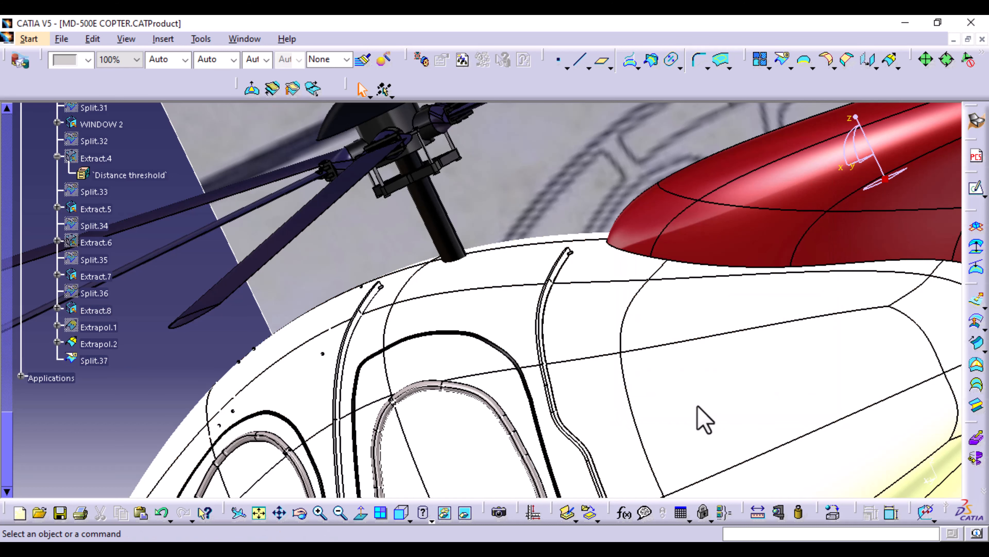
Split the extrapolated front strip Extrapol.2 with the fuselage surface Extract.8, switching to the other side
left_click(784, 65)
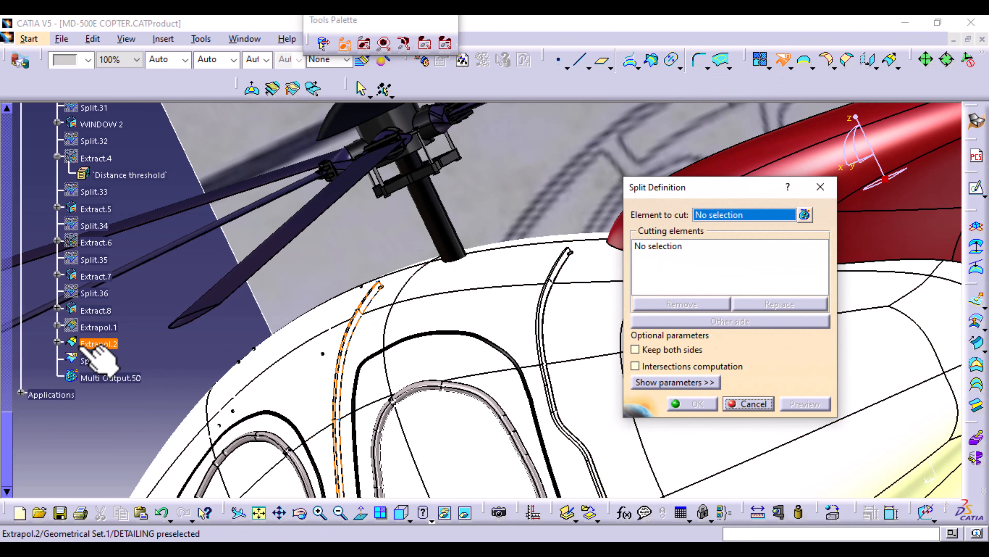
left_click(96, 345)
left_click(483, 323)
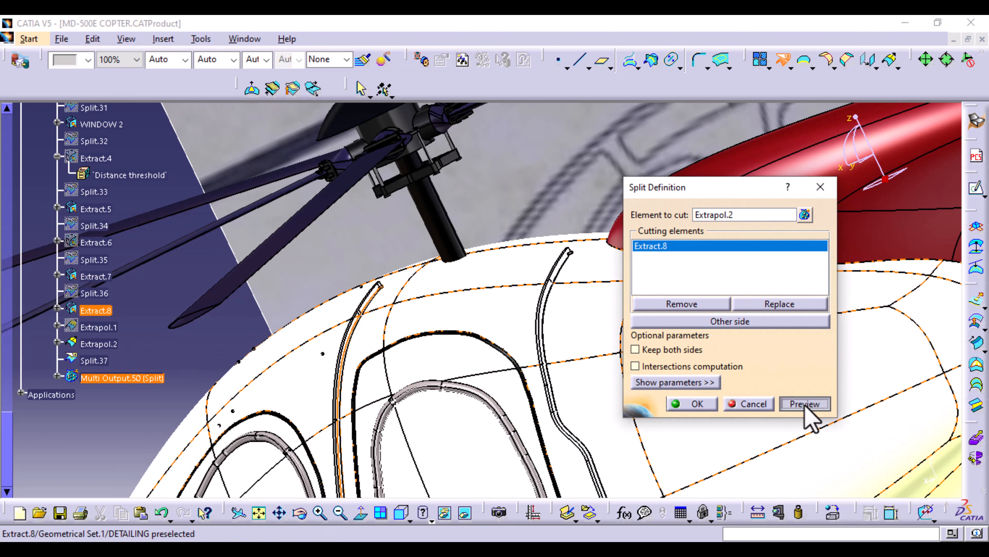
left_click(805, 406)
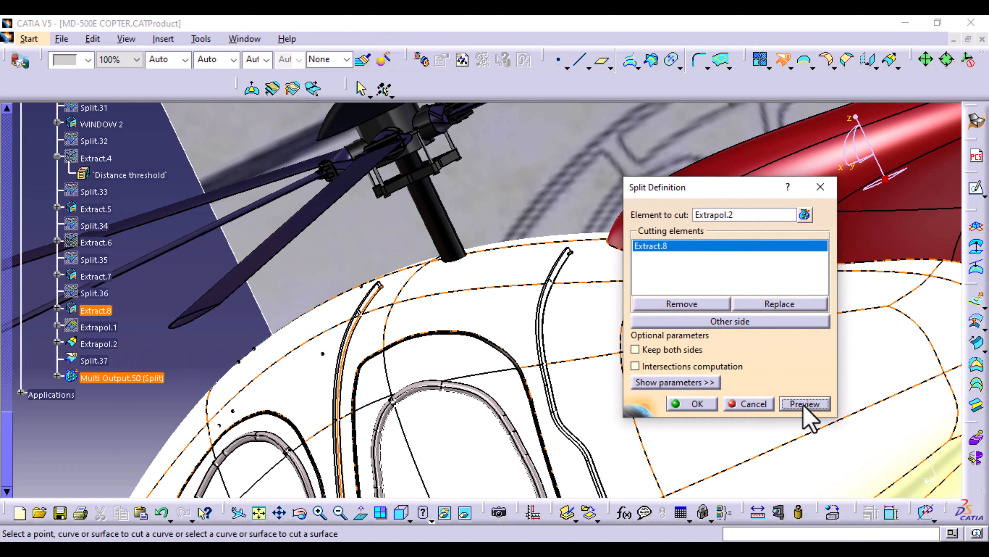
left_click(678, 321)
left_click(708, 407)
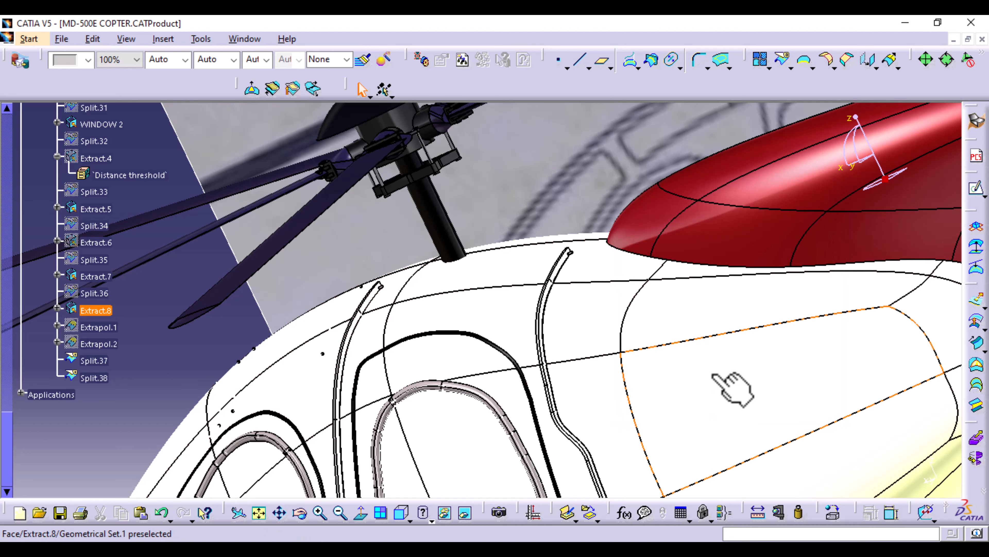
Color the two trimmed strips Split.37 and Split.38 black
left_click(96, 360)
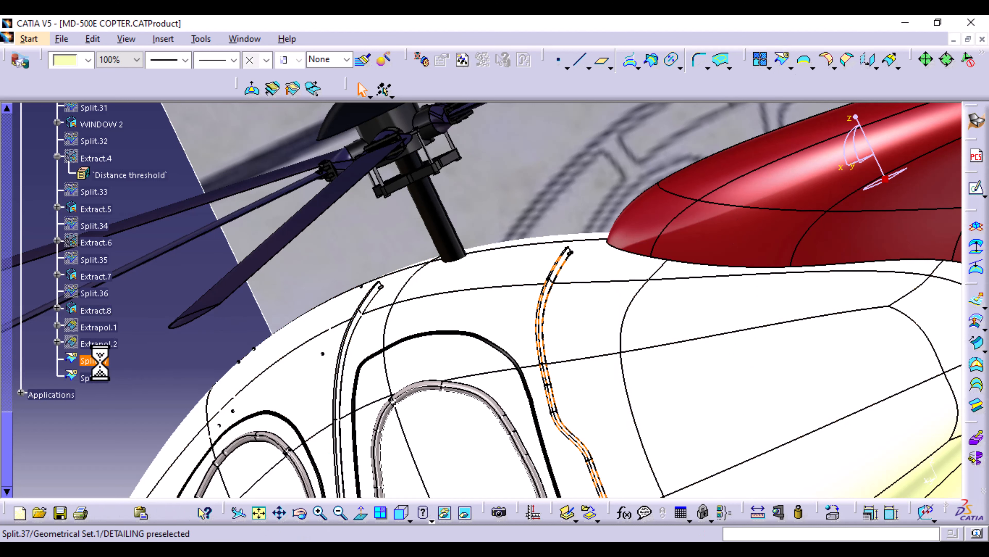
left_click(88, 61)
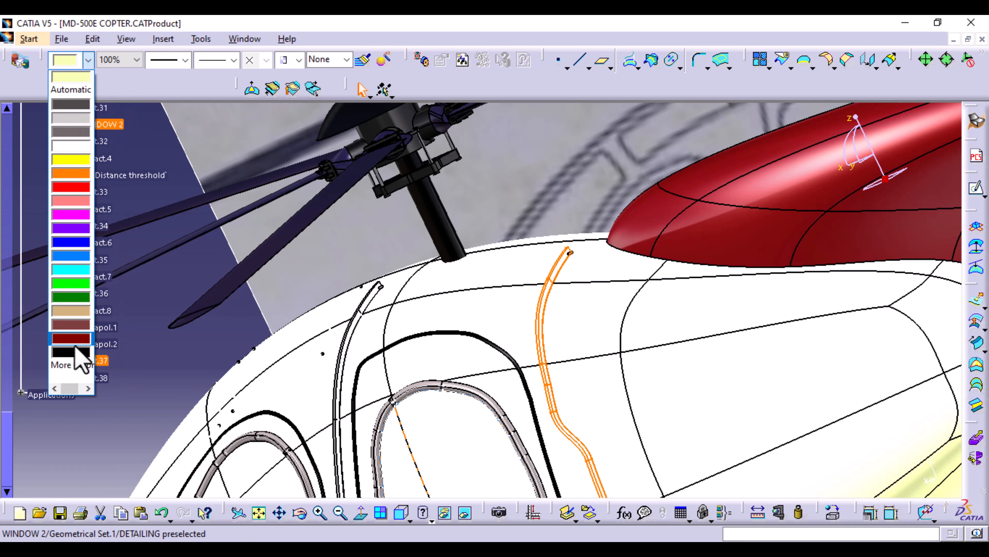
left_click(74, 353)
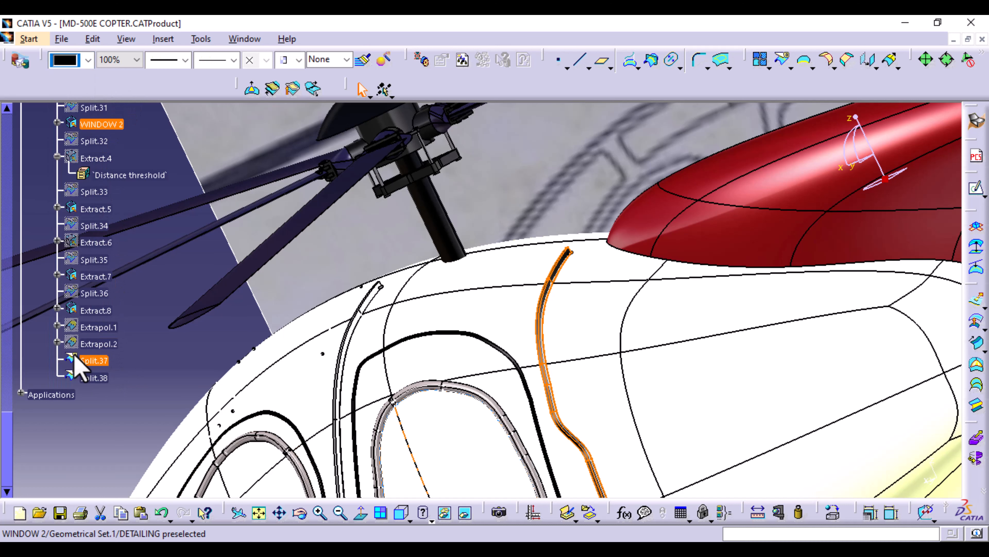
left_click(95, 378)
left_click(88, 60)
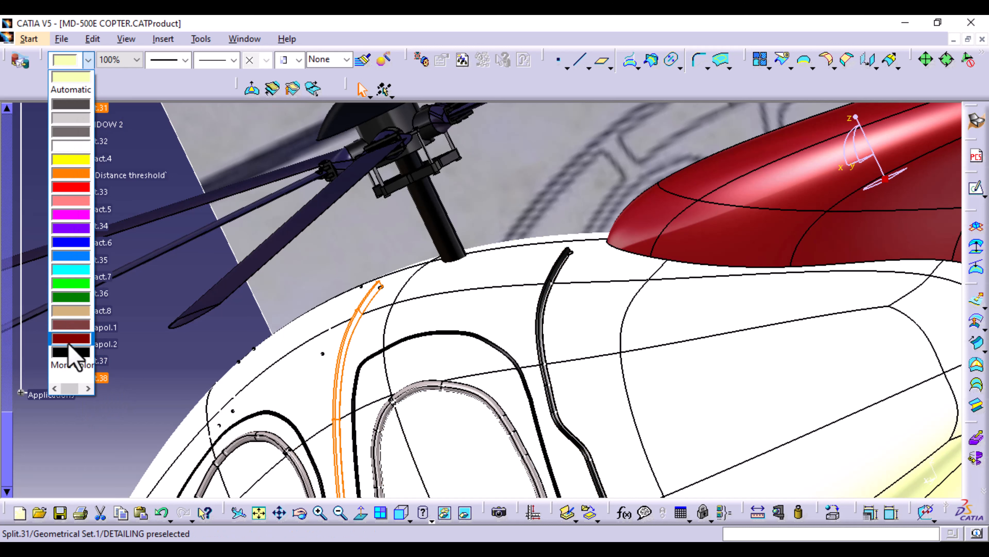
left_click(71, 353)
left_click(138, 403)
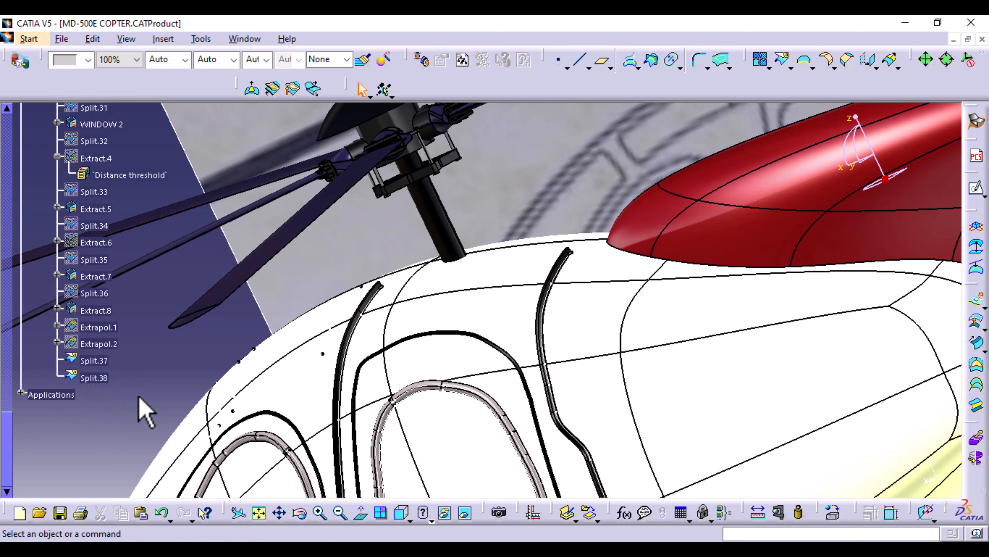
Inspect the trimmed strips up close and edit Split.37 to keep the other side of the rear strip
middle_click_drag(332, 449, 518, 376)
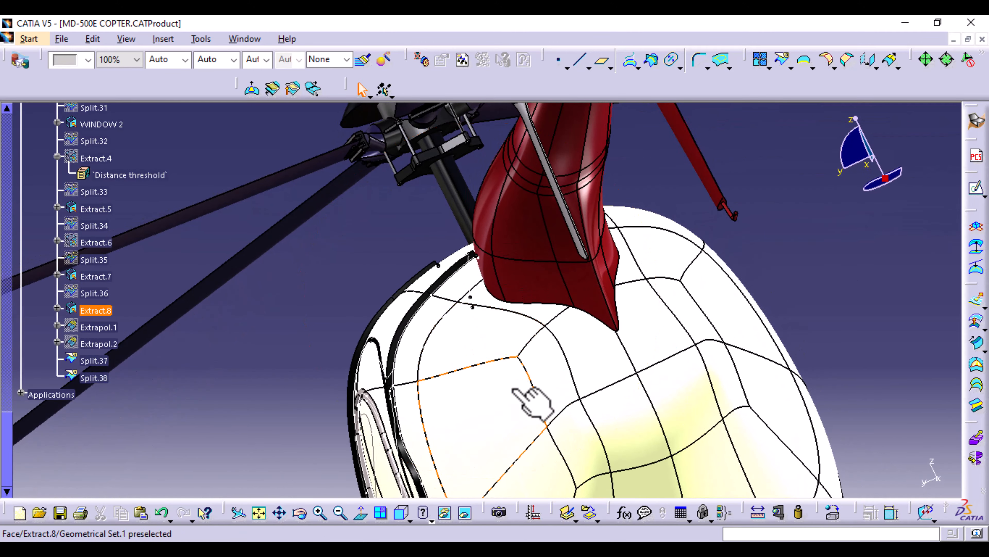
middle_click_drag(422, 396, 424, 313)
middle_click_drag(377, 378, 433, 363)
middle_click_drag(403, 331, 495, 346)
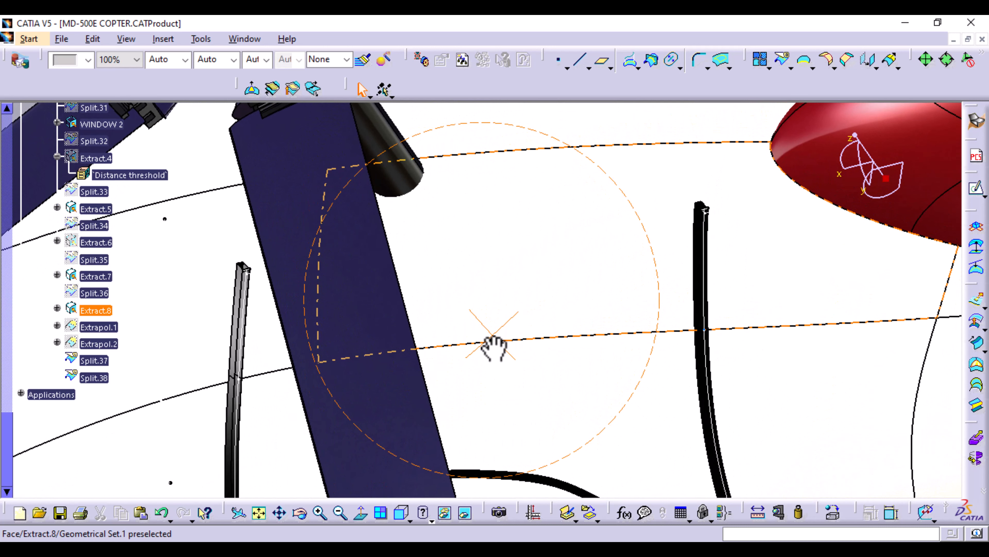
double_click(96, 361)
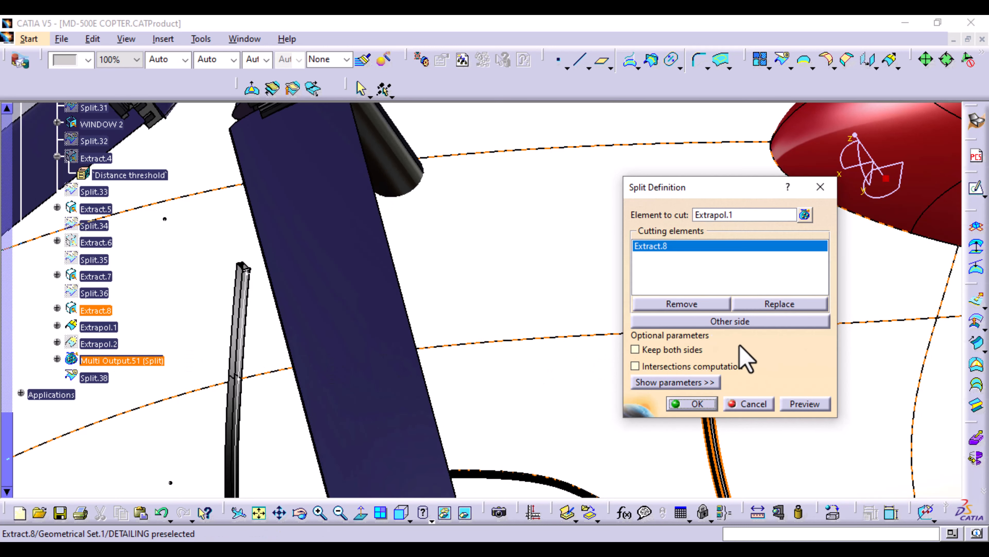
left_click(751, 322)
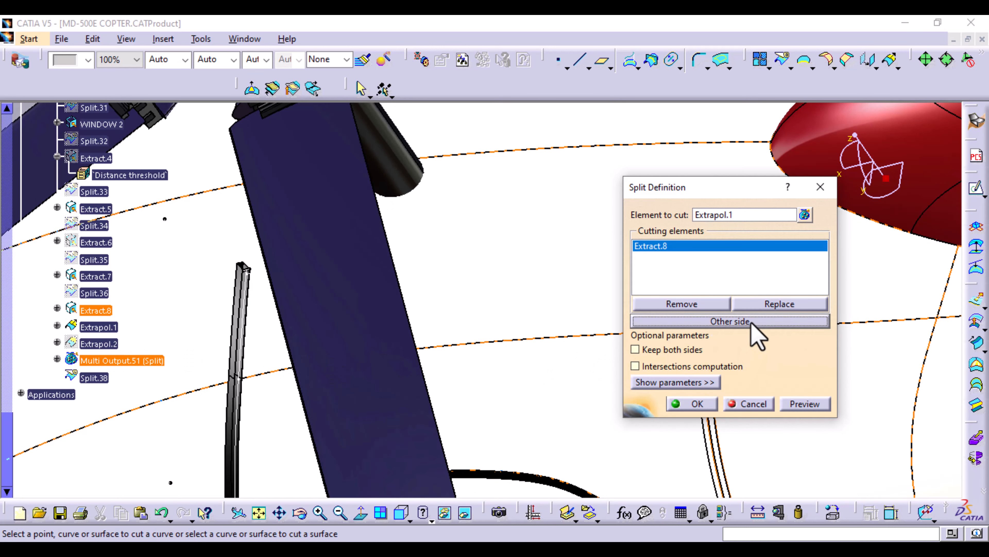
left_click(689, 404)
Edit Split.38 to keep the other side of the front strip
double_click(96, 378)
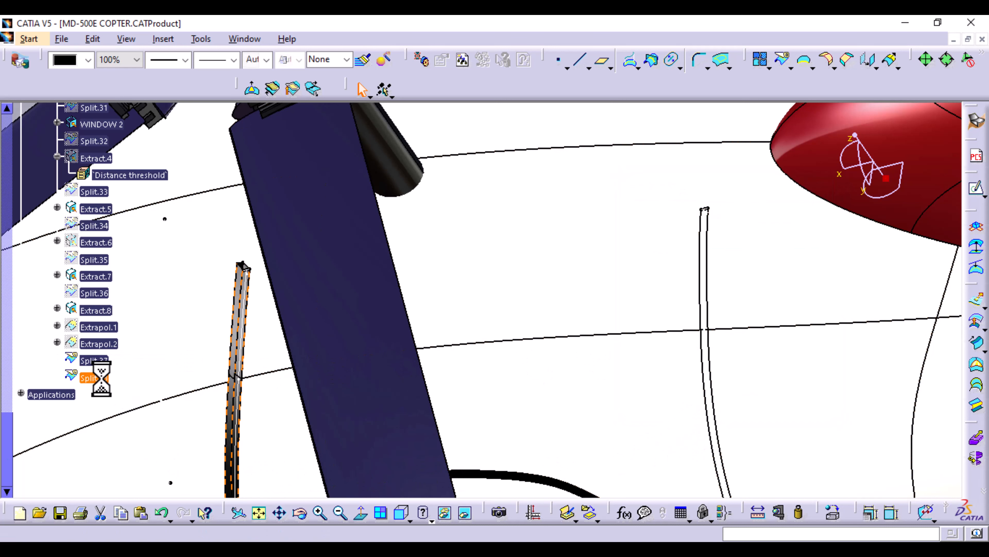
left_click(720, 324)
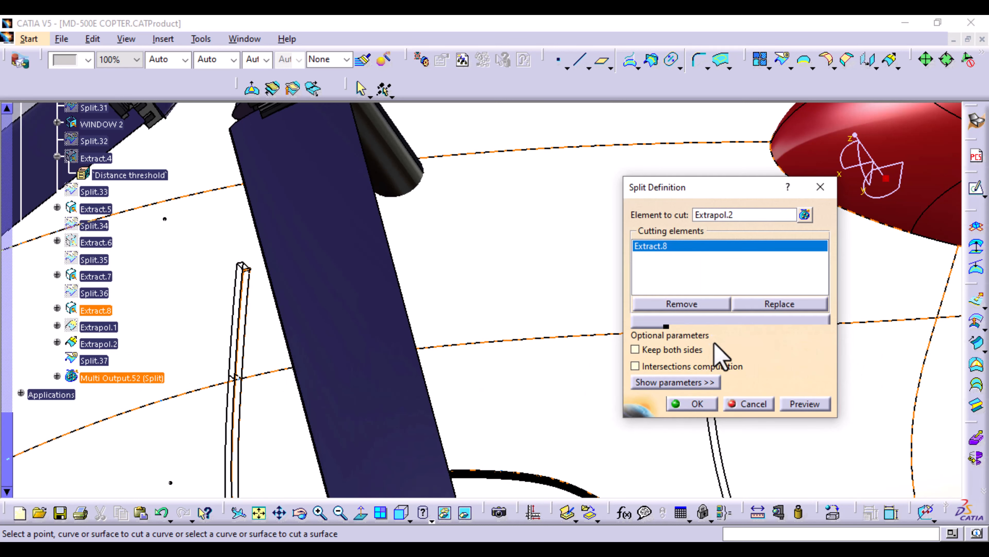
left_click(697, 404)
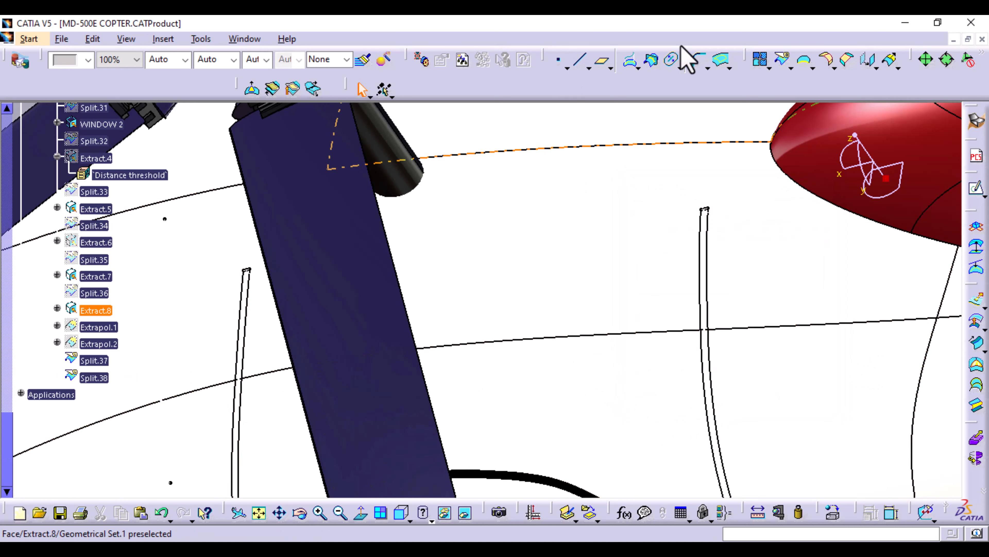
Split the fuselage surface Extract.8 with the rear strip Split.37 as the cutting element
left_click(781, 64)
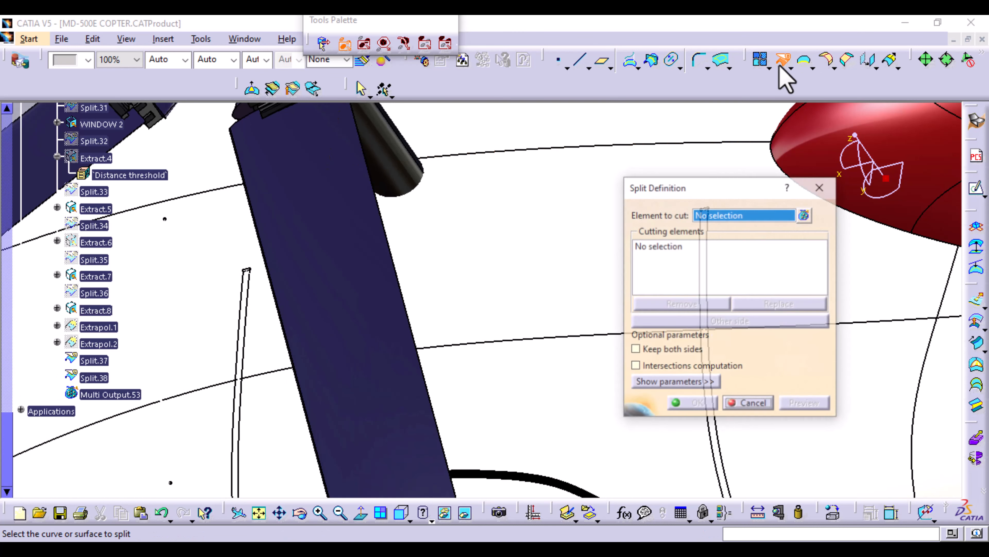
left_click(567, 282)
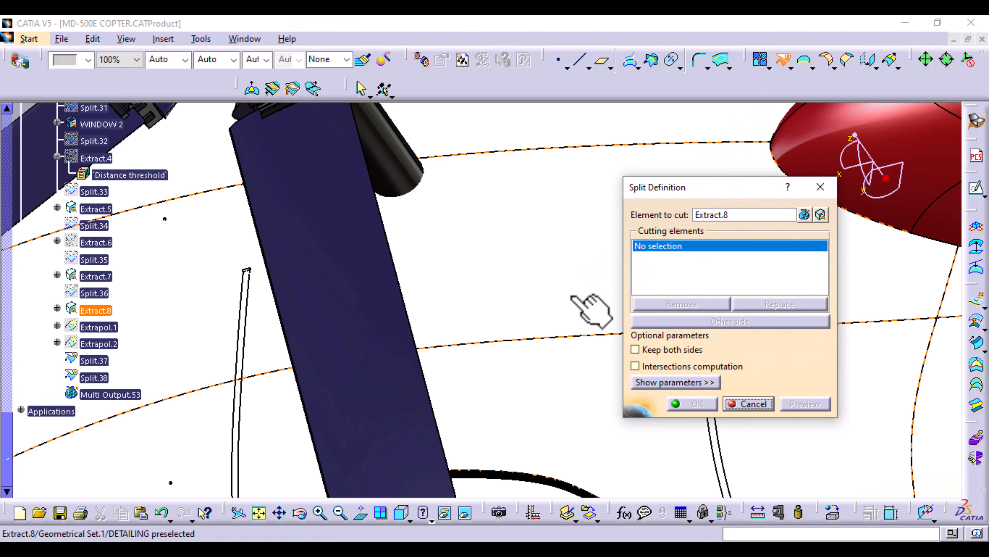
left_click(97, 360)
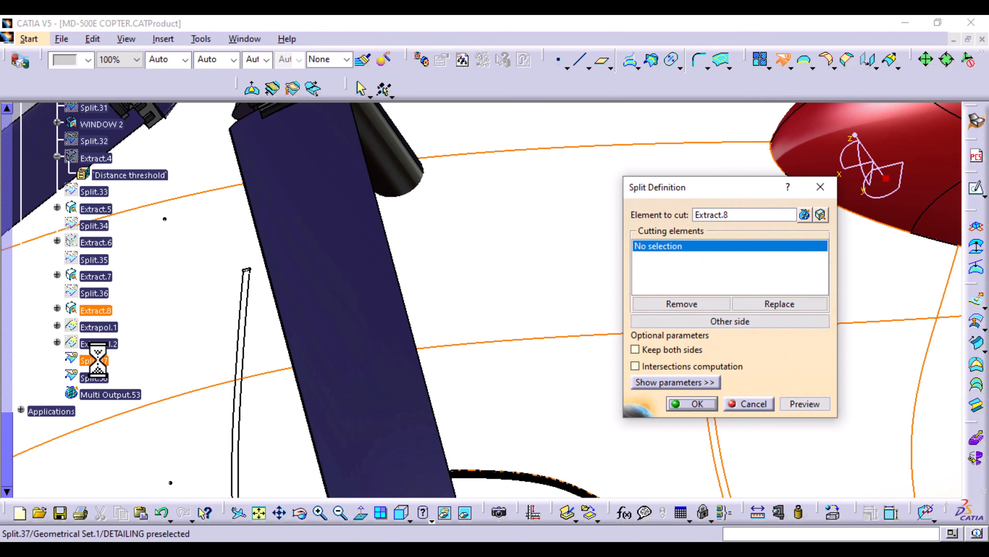
left_click(697, 403)
middle_click_drag(625, 238, 581, 228)
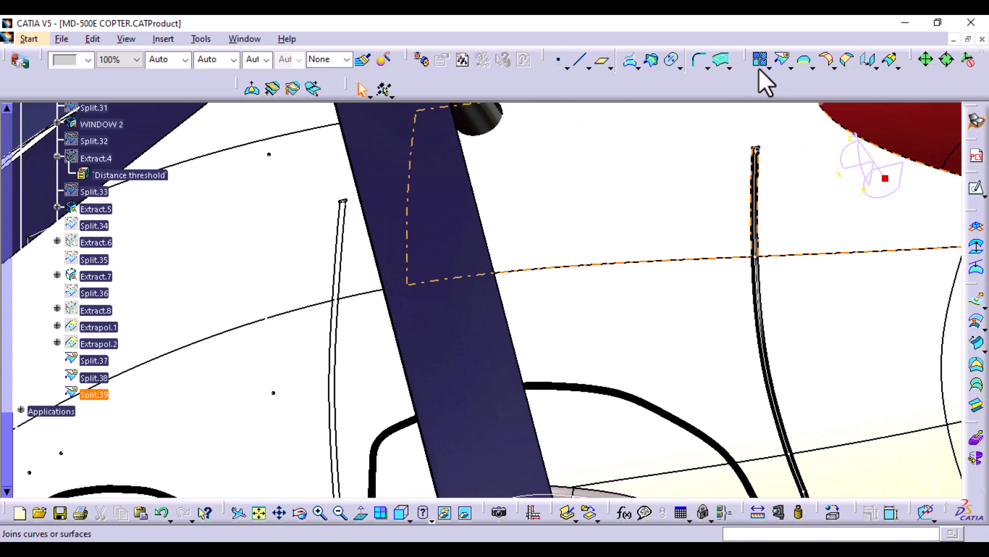
Split the fuselage surface Split.39 with the front strip Split.38 as the cutting element
left_click(782, 60)
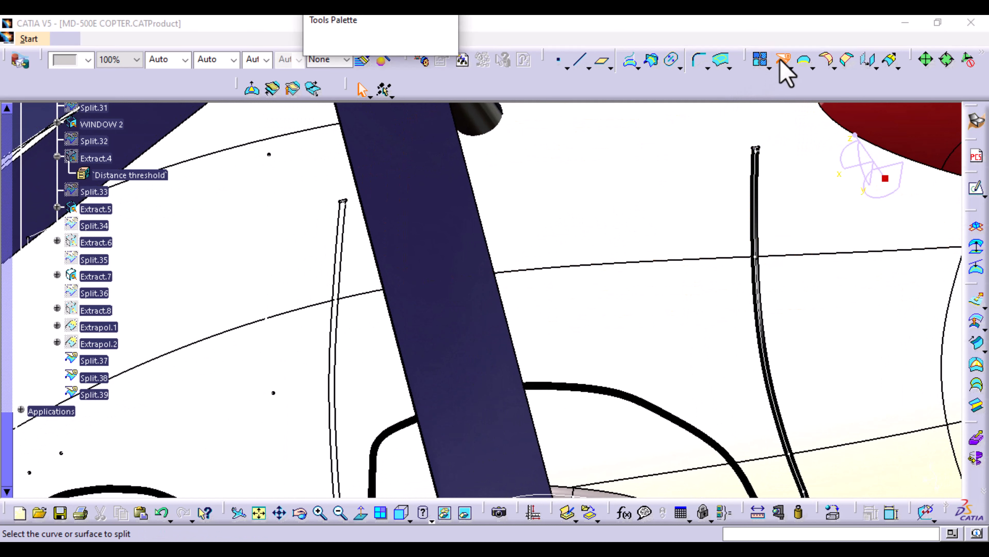
left_click(552, 217)
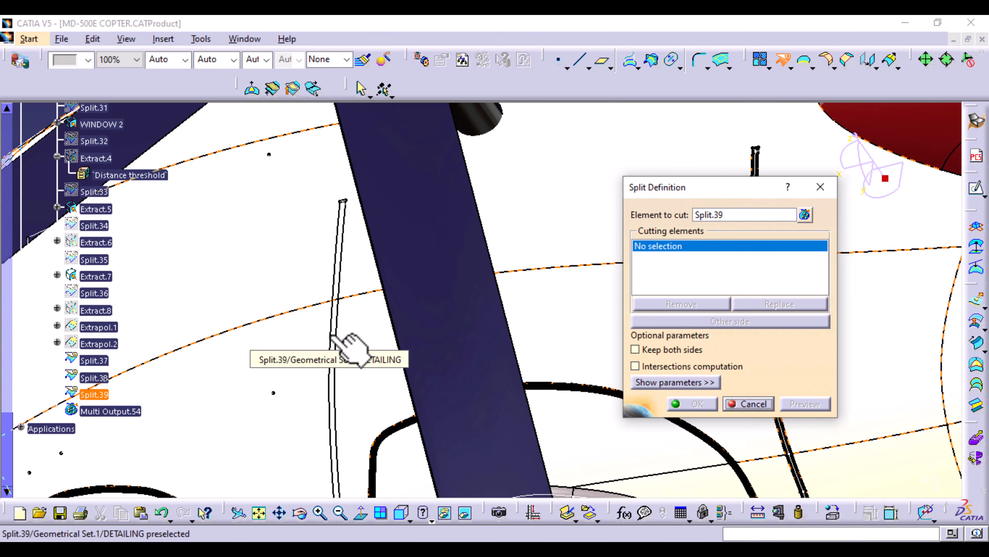
middle_click_drag(331, 336, 331, 339)
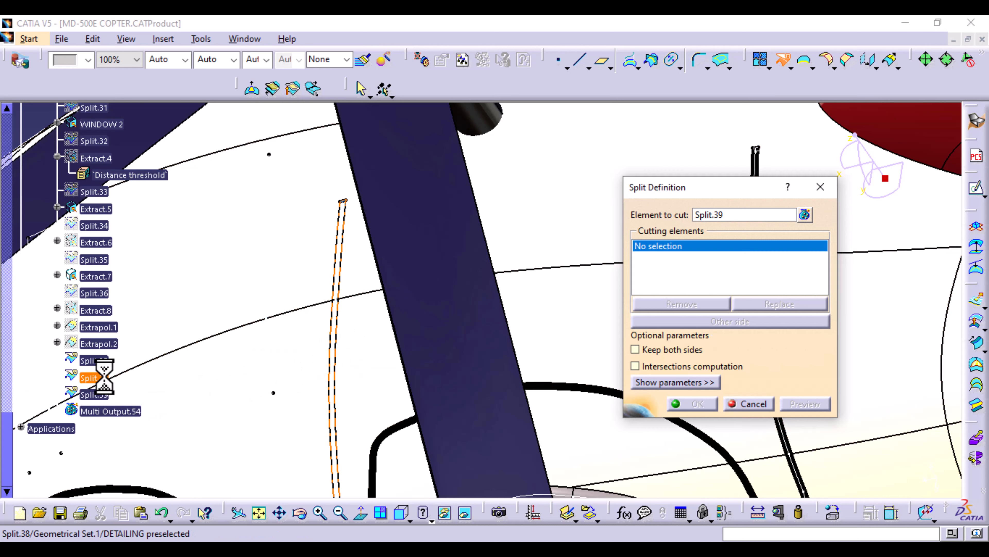
left_click(97, 377)
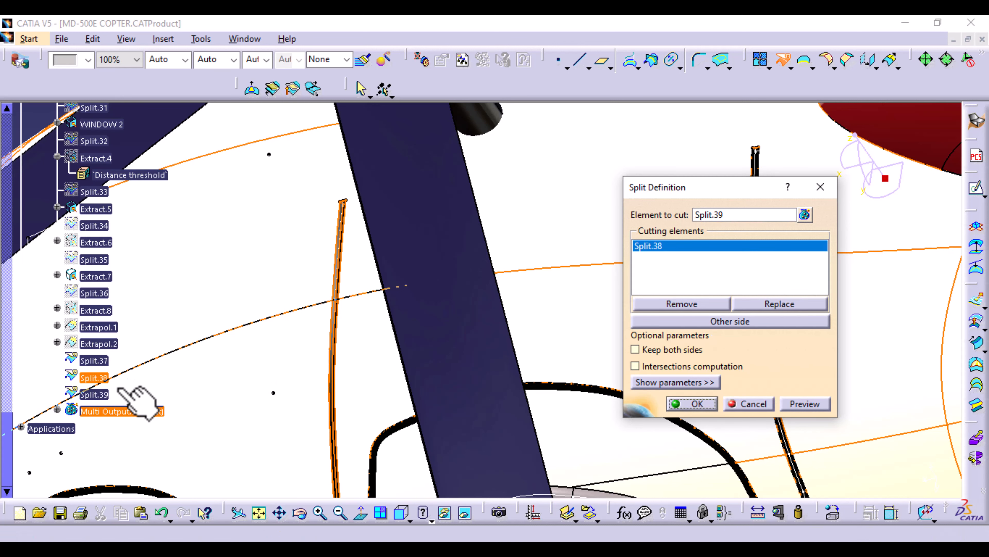
left_click(697, 404)
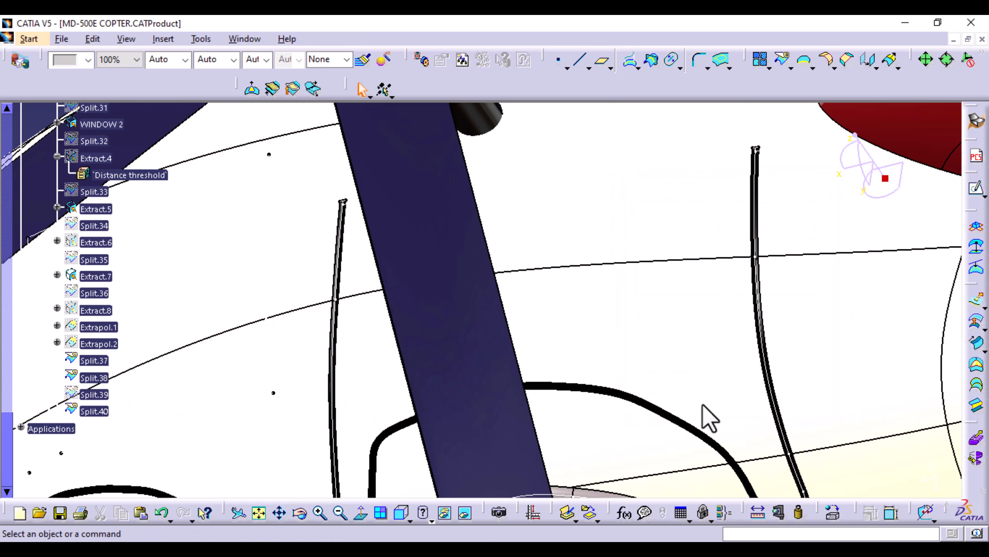
Hide the projected curves running along the front and rear panel-line grooves
middle_click_drag(345, 380, 187, 331)
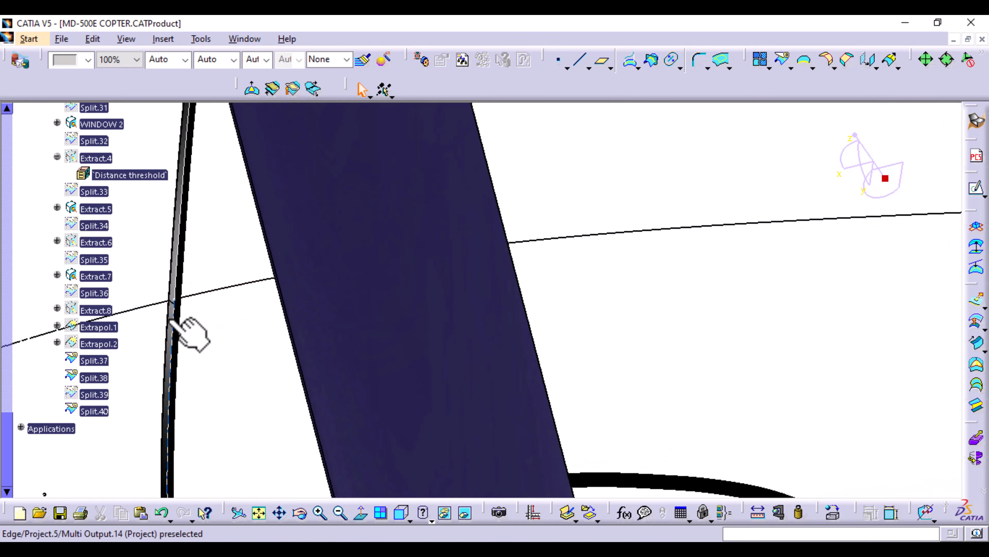
right_click(176, 319)
left_click(241, 66)
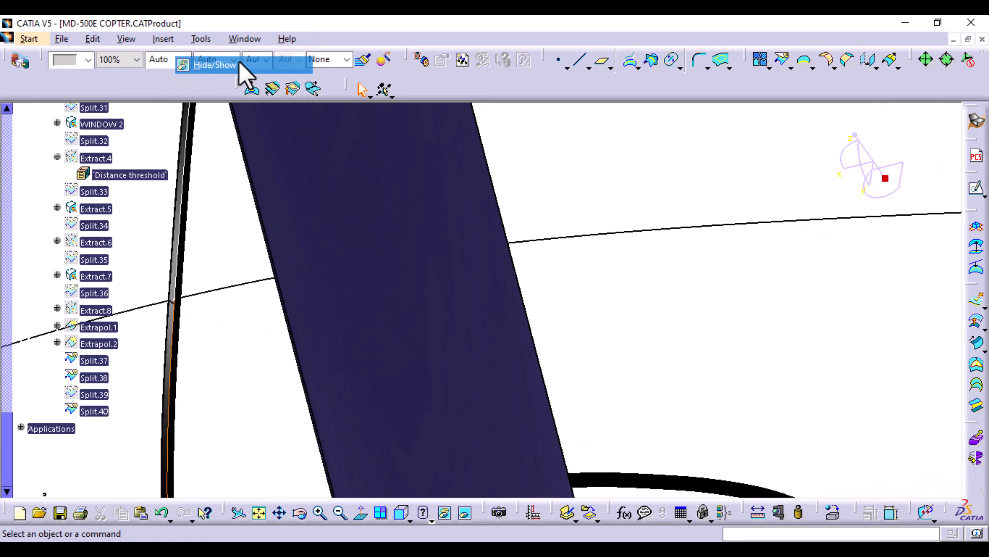
middle_click_drag(694, 192, 623, 312)
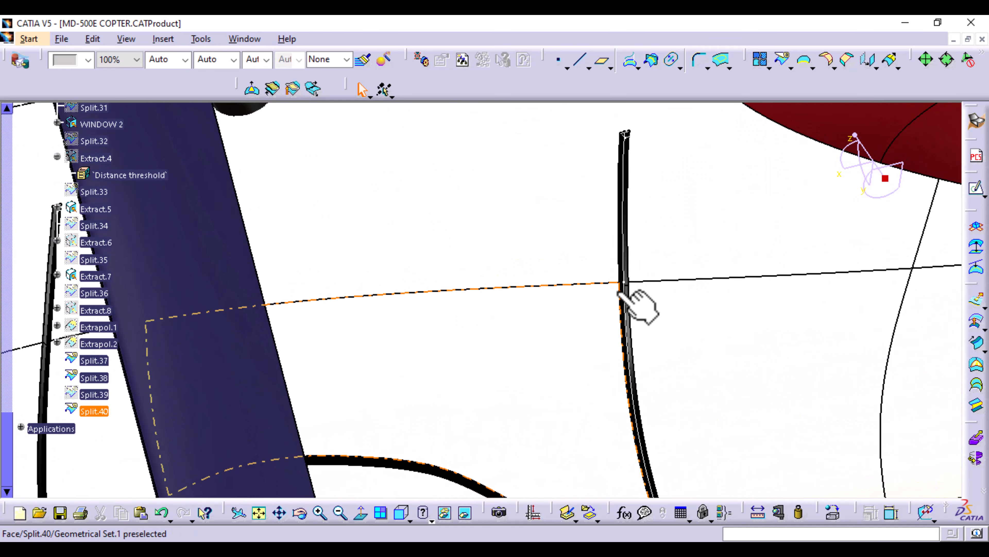
right_click(627, 302)
left_click(650, 290)
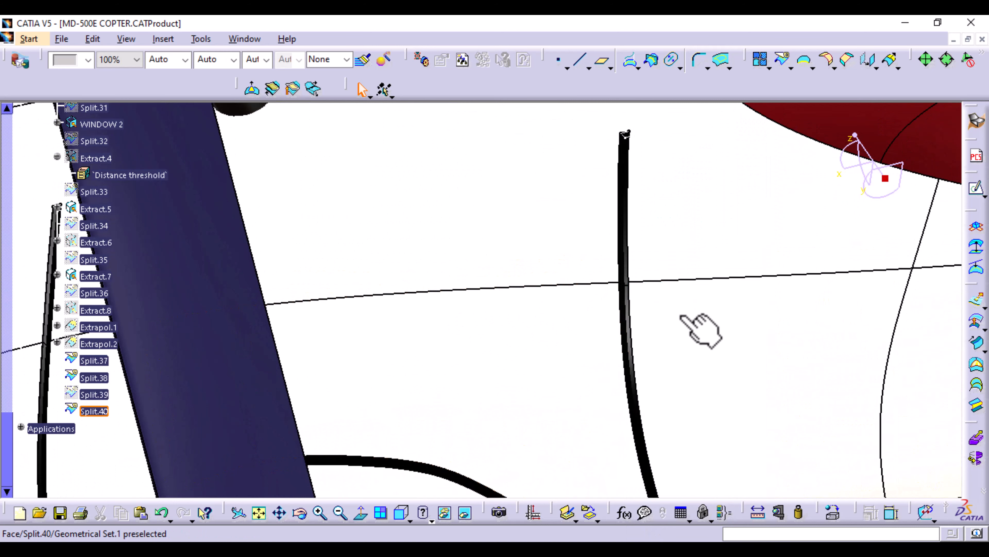
Hide the leftover sketch curves, including Sketch.2, at the upper end of the rear panel-line groove
middle_click_drag(557, 279, 565, 208)
middle_click_drag(706, 187, 579, 471)
right_click(638, 282)
right_click(639, 281)
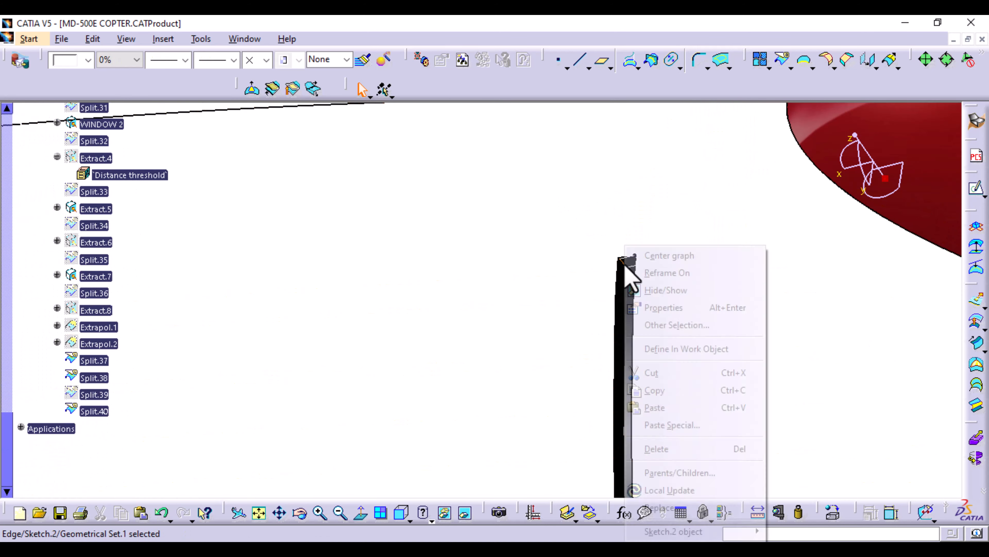
left_click(649, 291)
middle_click_drag(353, 371, 782, 414)
right_click(666, 260)
left_click(691, 291)
middle_click_drag(278, 298, 457, 476)
middle_click_drag(370, 410, 438, 132)
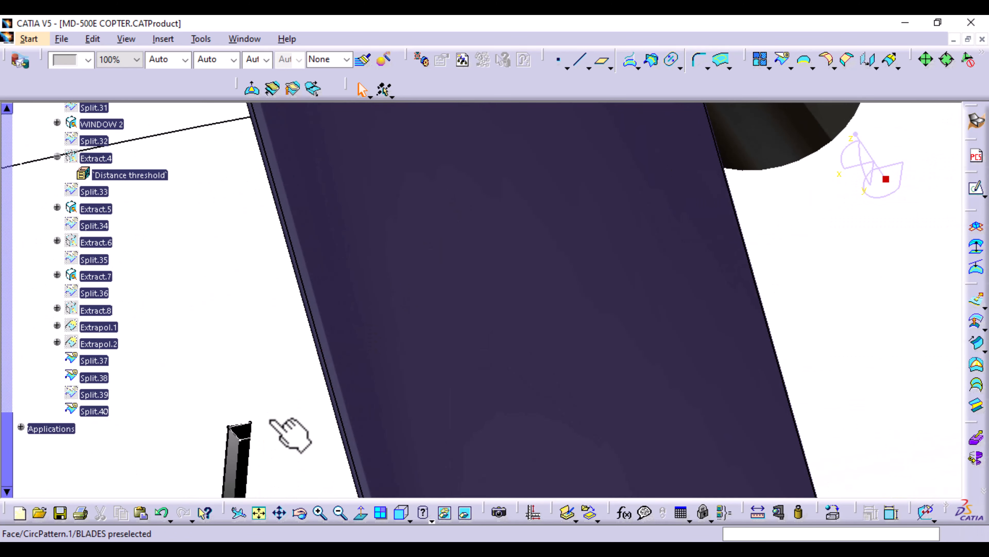
Hide the leftover Sketch.1 and Line.3 geometry at the upper end of the front panel-line groove
middle_click_drag(255, 433, 384, 338)
right_click(372, 343)
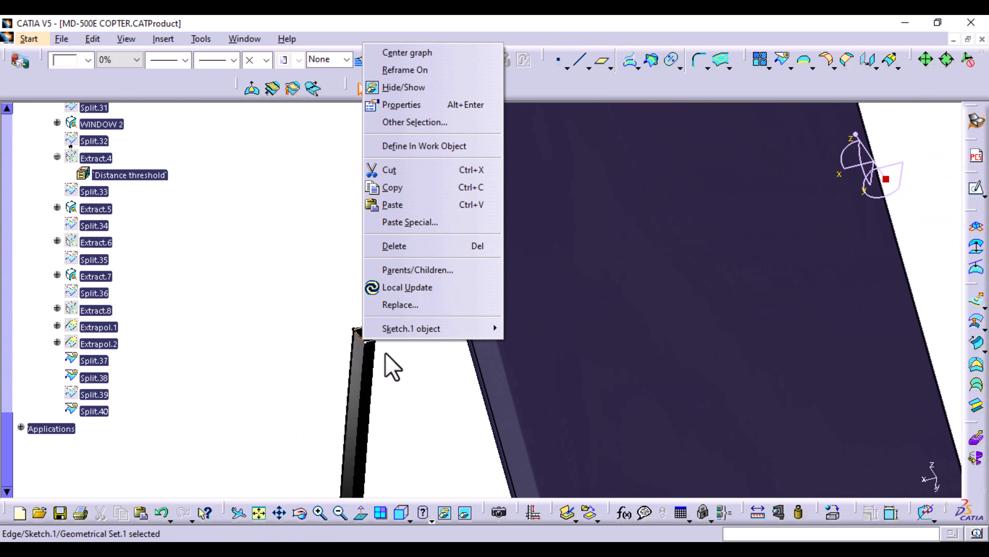
left_click(426, 92)
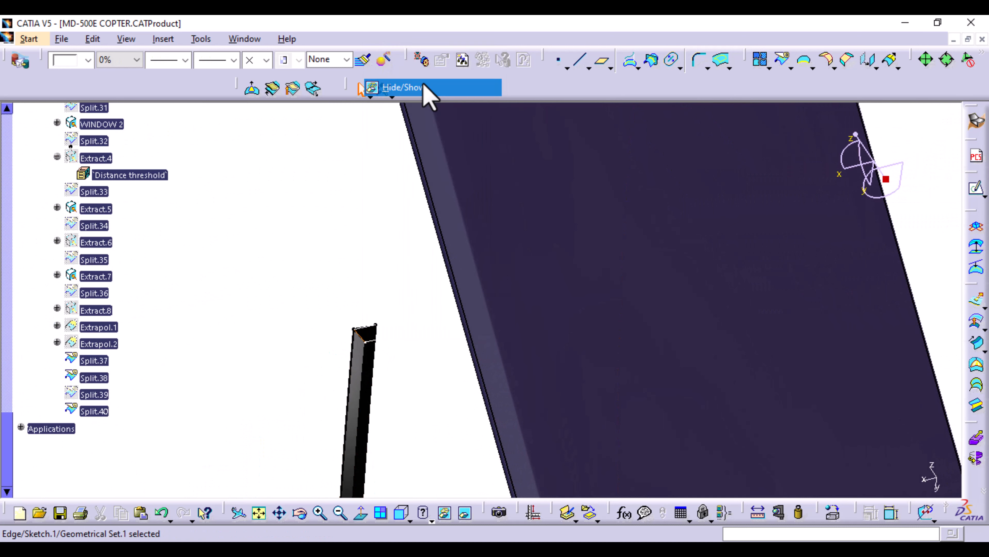
right_click(357, 329)
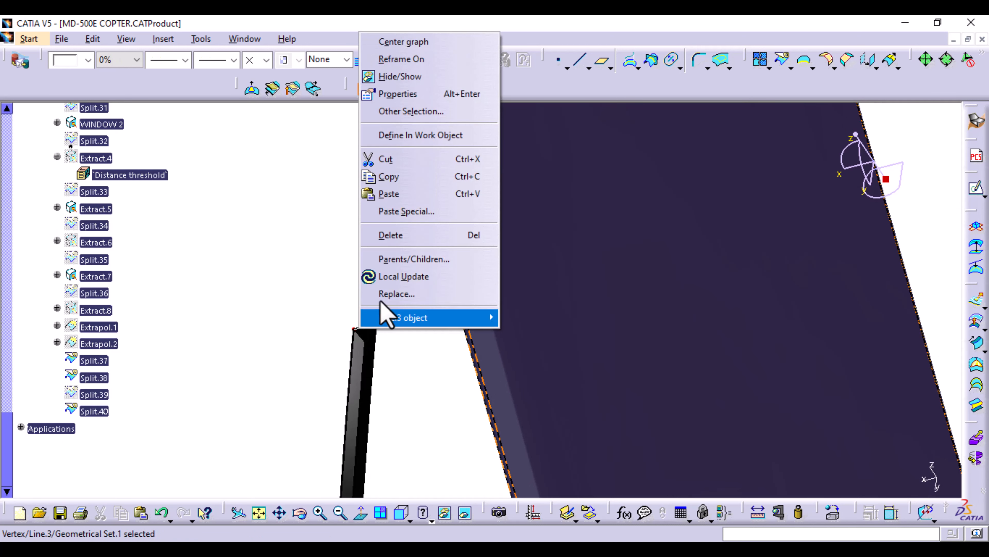
left_click(417, 77)
Hide Line.4 at the lower end of the front panel-line groove and Line.2 at the lower end of the rear one
middle_click_drag(435, 133, 408, 183)
middle_click_drag(460, 327, 362, 360)
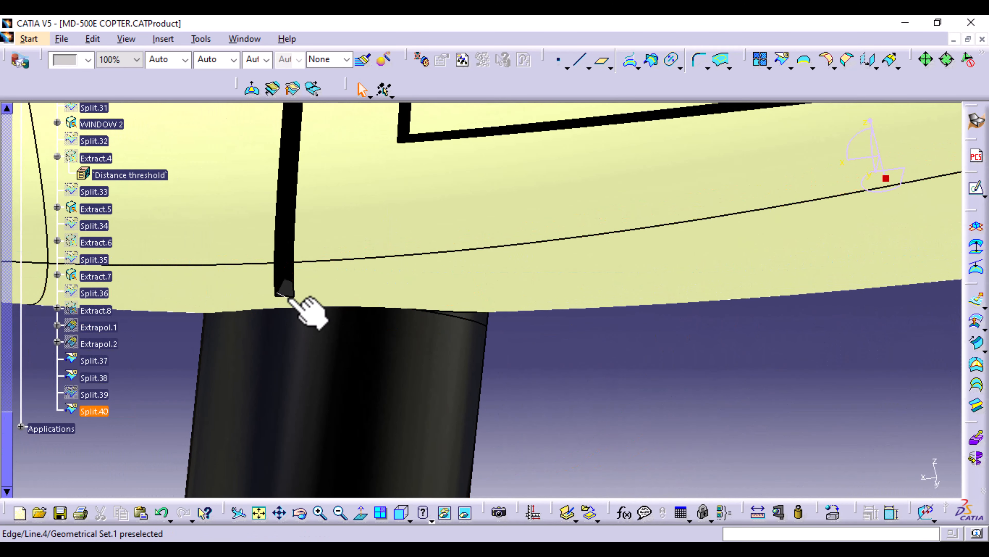
right_click(281, 295)
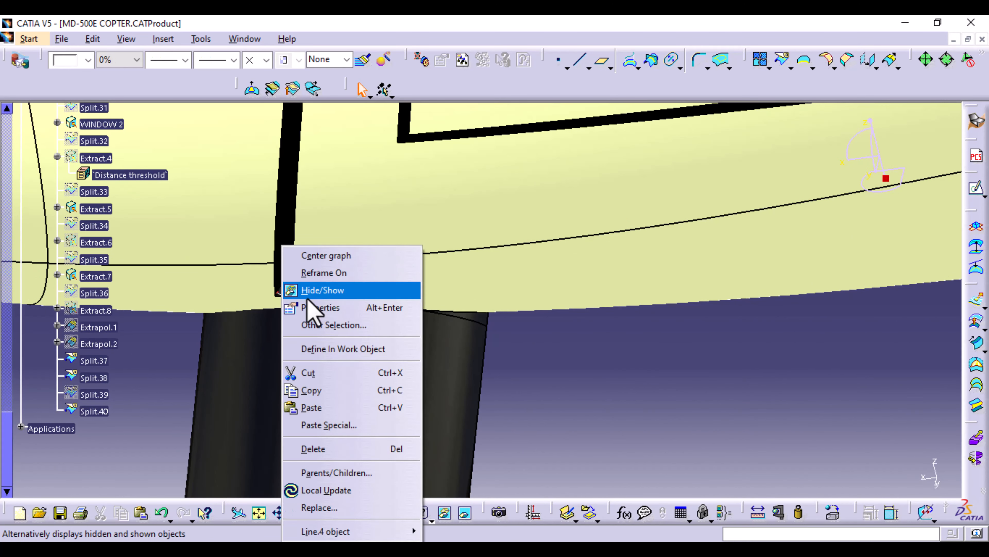
left_click(323, 290)
middle_click_drag(692, 265, 700, 292)
middle_click_drag(24, 548, 1, 512)
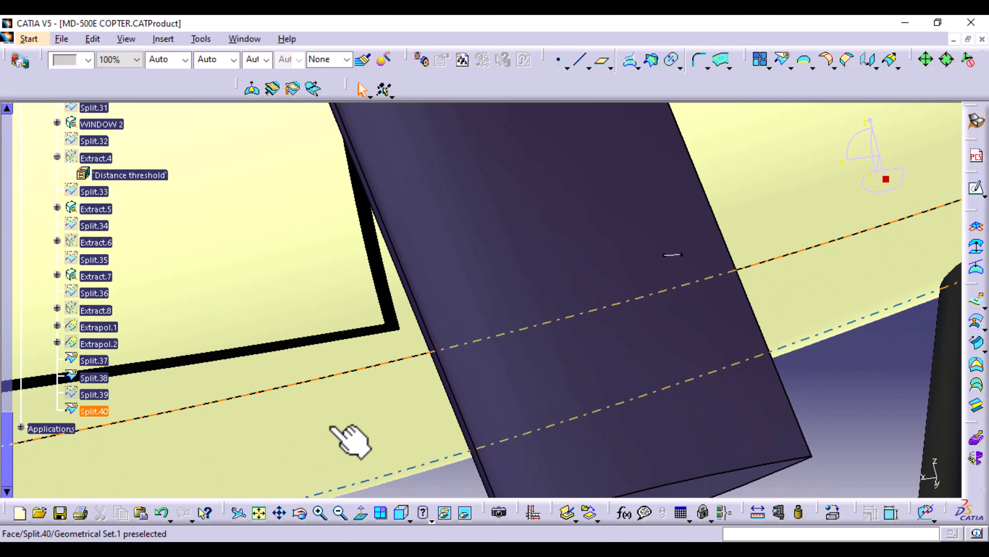
middle_click_drag(329, 444, 316, 549)
middle_click_drag(639, 240, 529, 349)
middle_click_drag(514, 413, 520, 290)
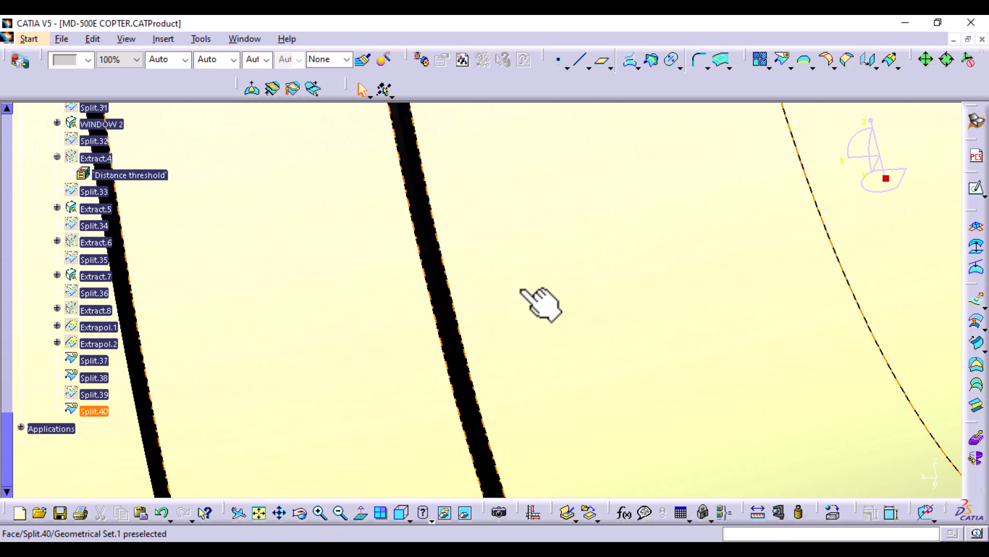
middle_click_drag(525, 431, 534, 196)
right_click(543, 397)
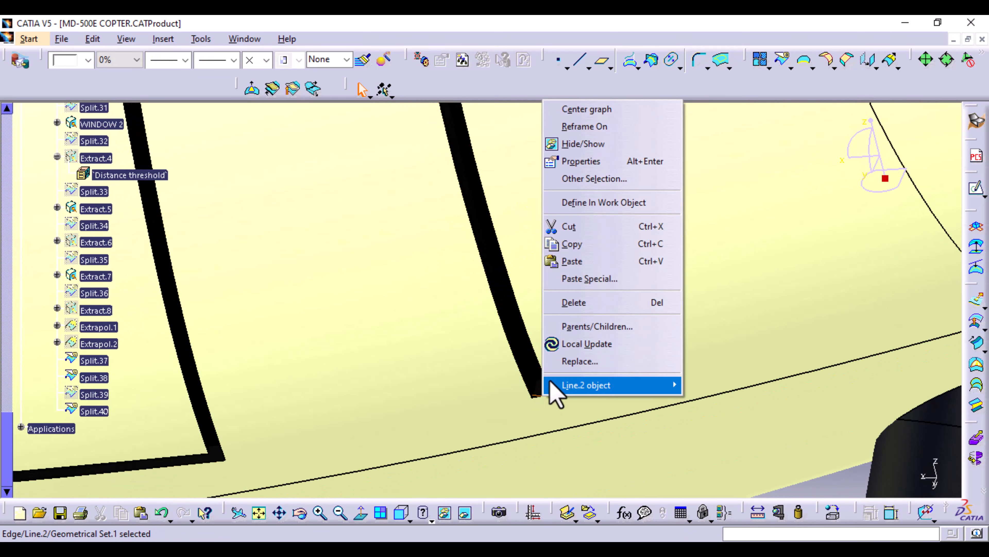
left_click(623, 145)
Hide the Parallel.2 curve and the other leftover curve running along the rear window's frame
middle_click_drag(587, 224, 593, 484)
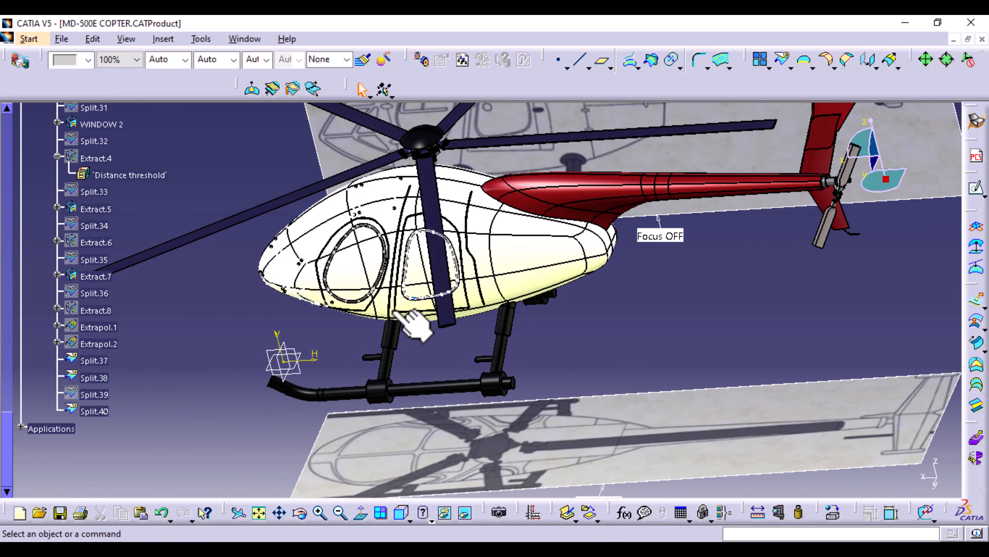
middle_click_drag(382, 349, 503, 382)
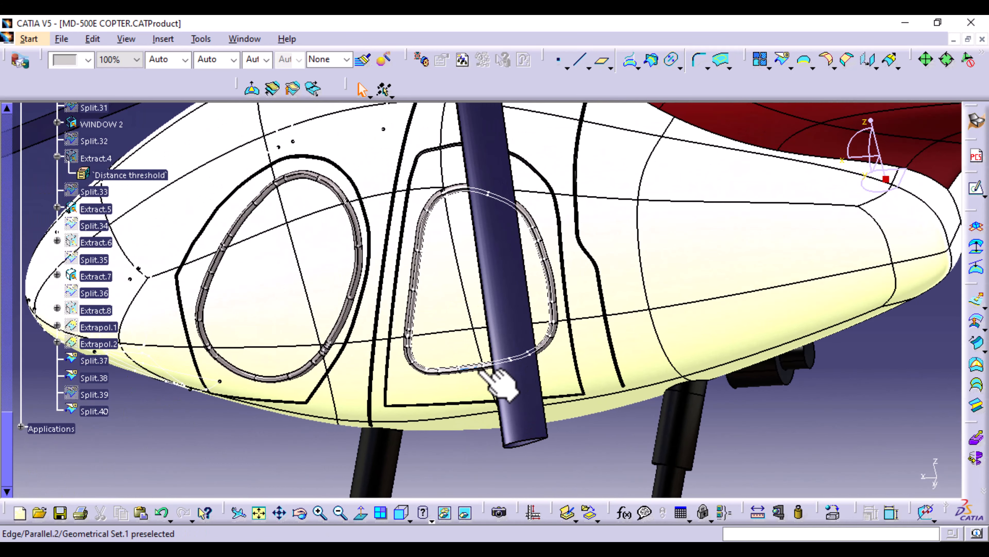
middle_click_drag(432, 345, 435, 243)
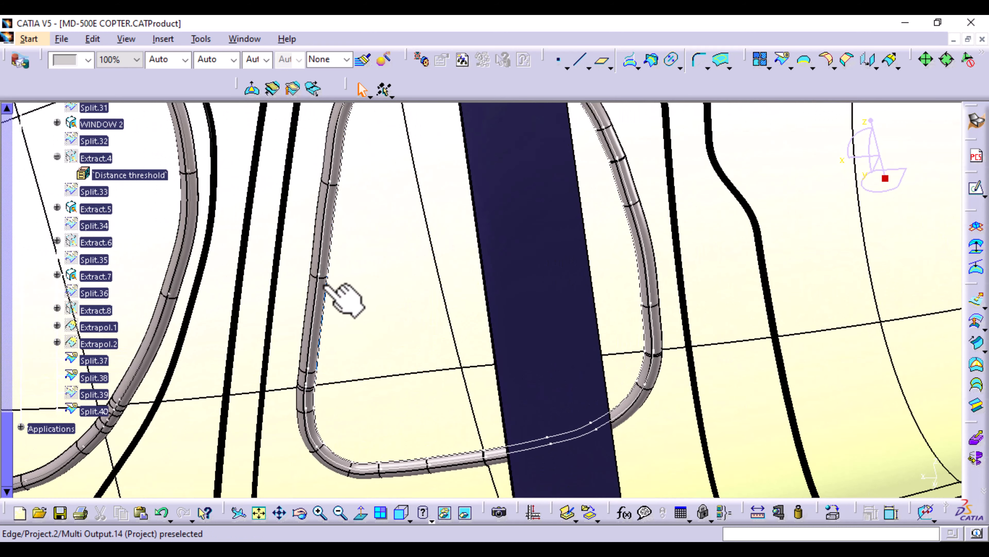
right_click(318, 297)
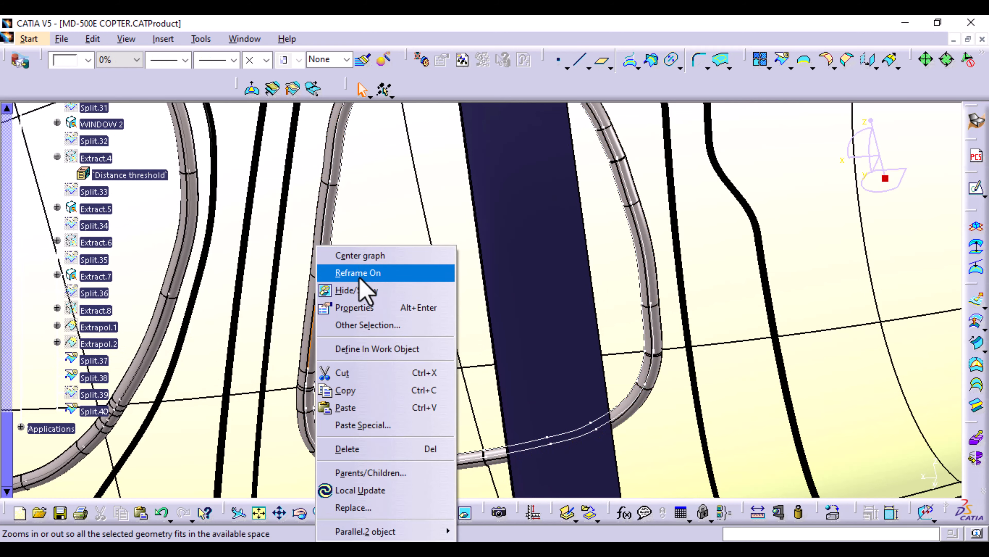
left_click(359, 293)
middle_click_drag(382, 288, 393, 202)
middle_click_drag(522, 392, 495, 282)
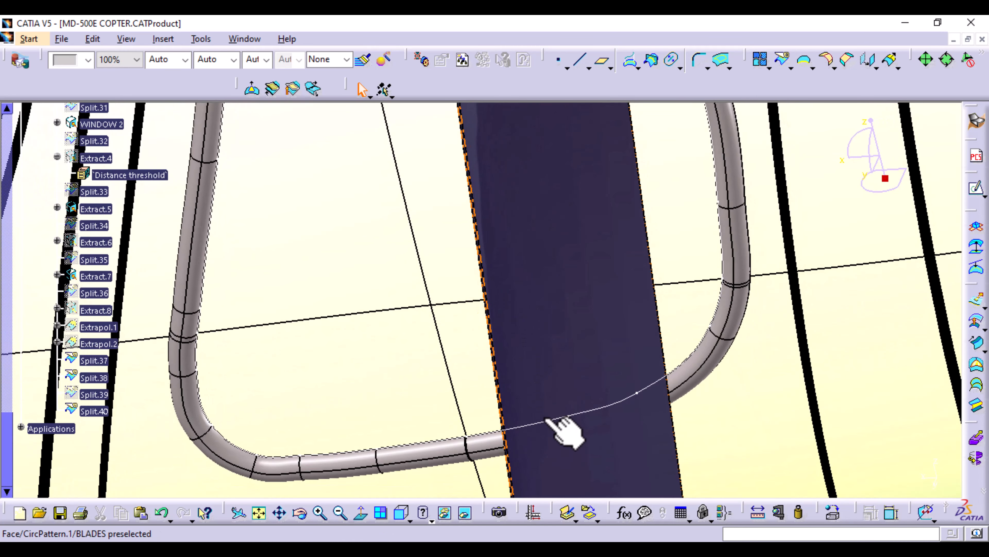
right_click(555, 420)
left_click(596, 167)
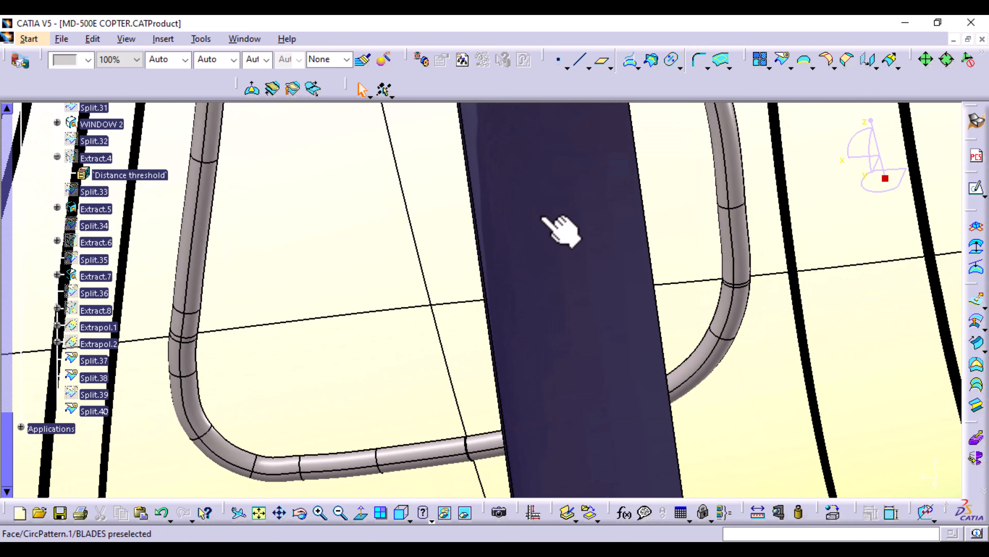
Hide the Parallel.1 curve running along the front window's frame
middle_click_drag(564, 228, 824, 347)
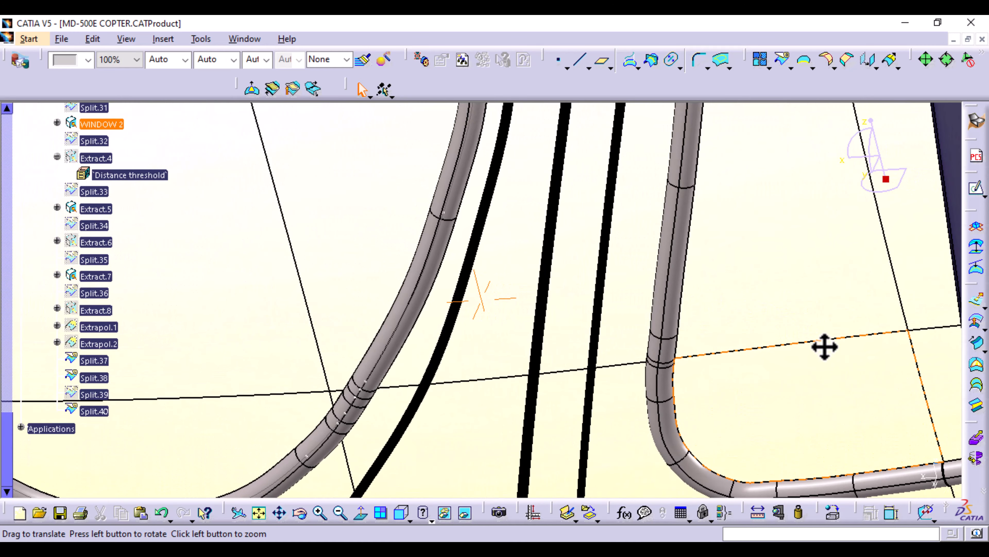
right_click(365, 391)
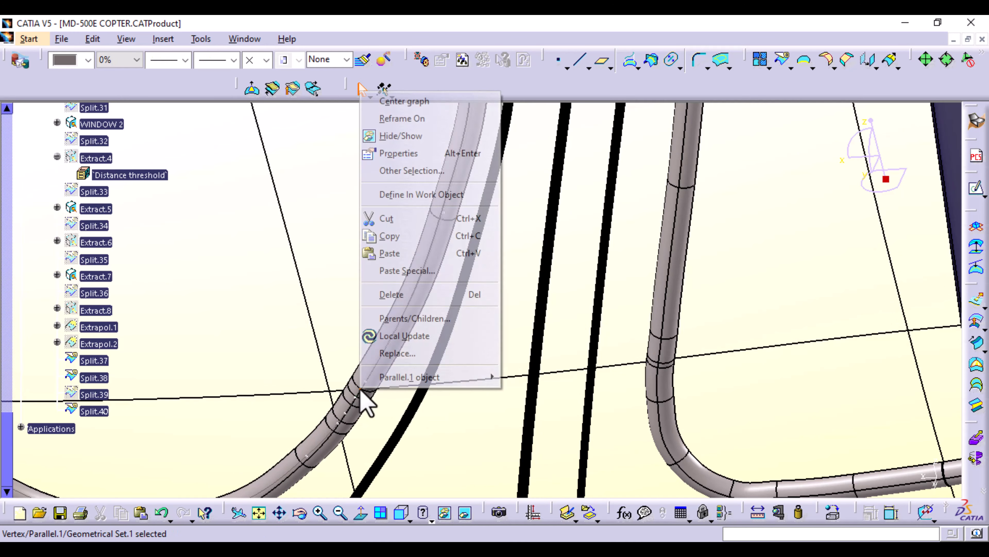
left_click(413, 137)
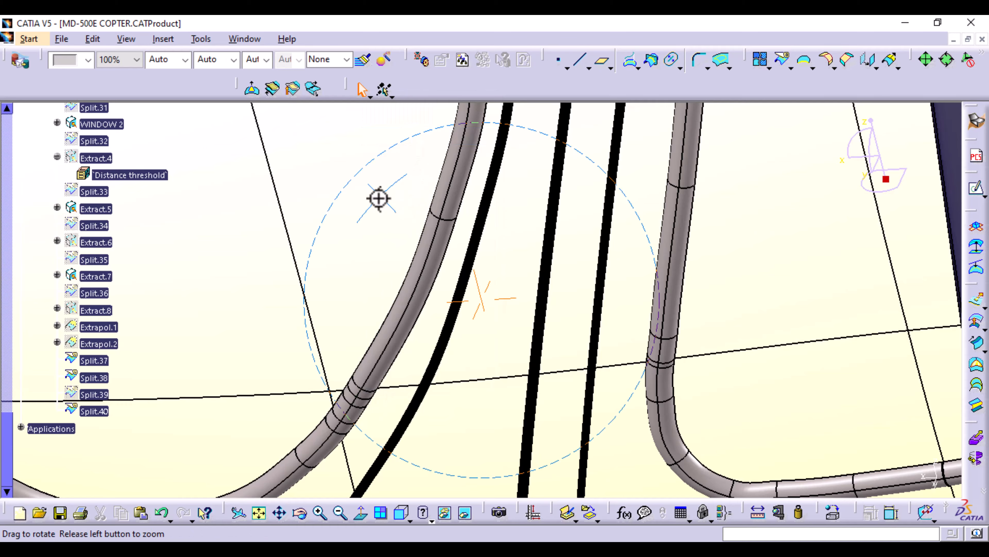
middle_click_drag(378, 197, 413, 339)
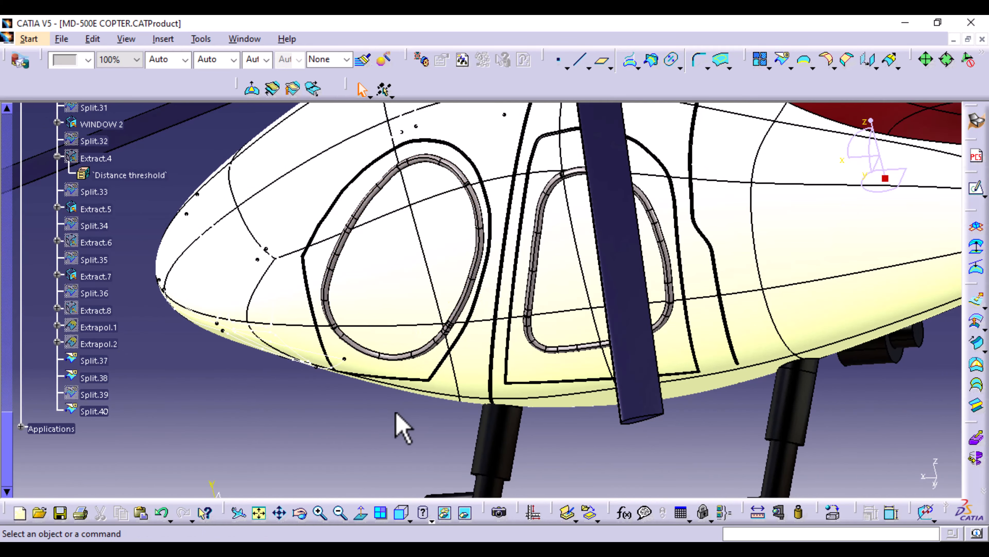
Rename the rear groove strip Split.37 as REAR GAP
middle_click_drag(401, 427, 516, 348)
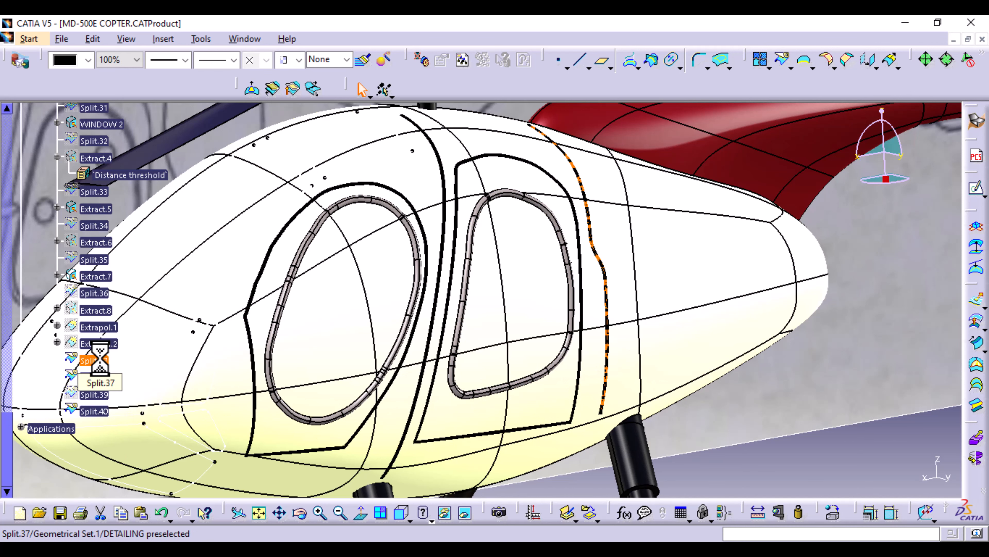
key("alt+Return")
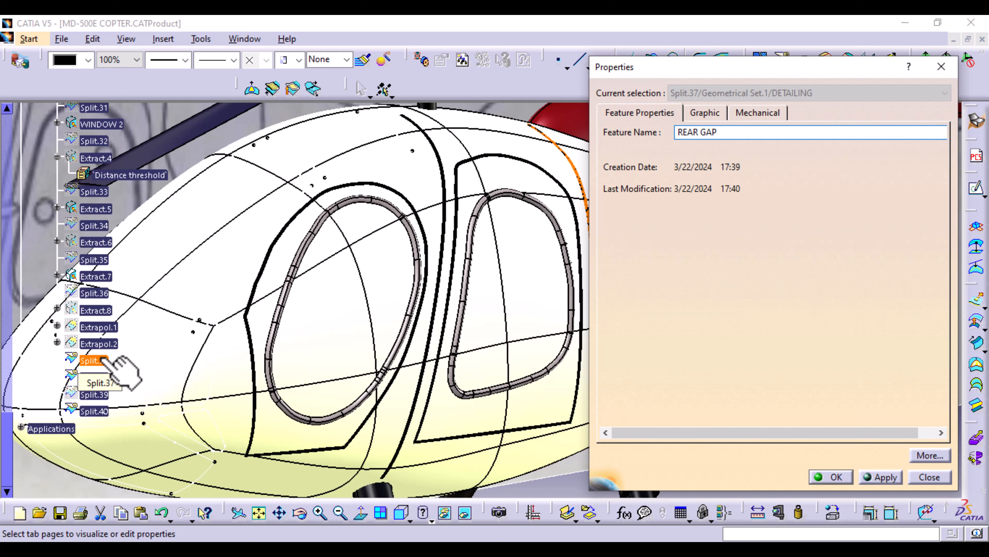
key("Return")
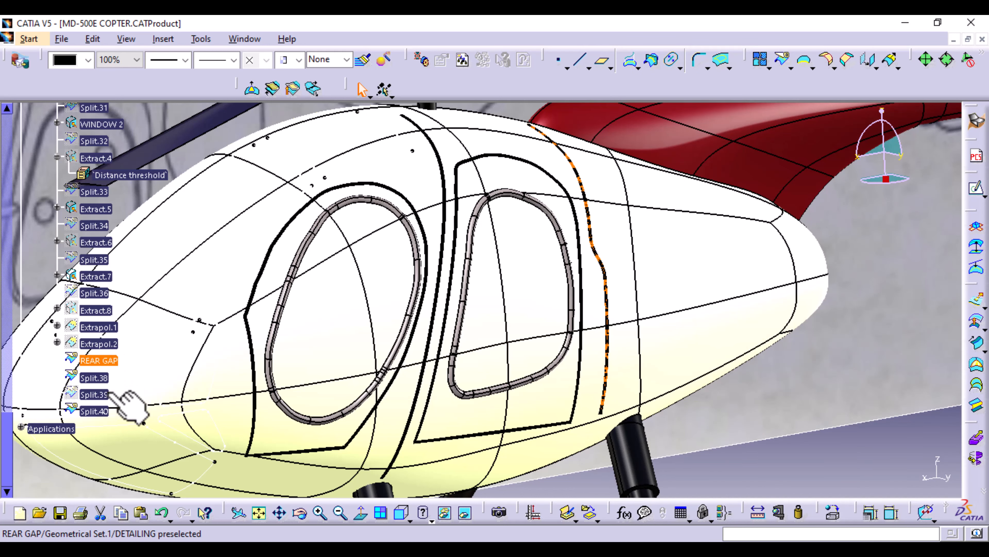
Rename the front groove strip Split.38 as FRONT GAP
left_click(94, 377)
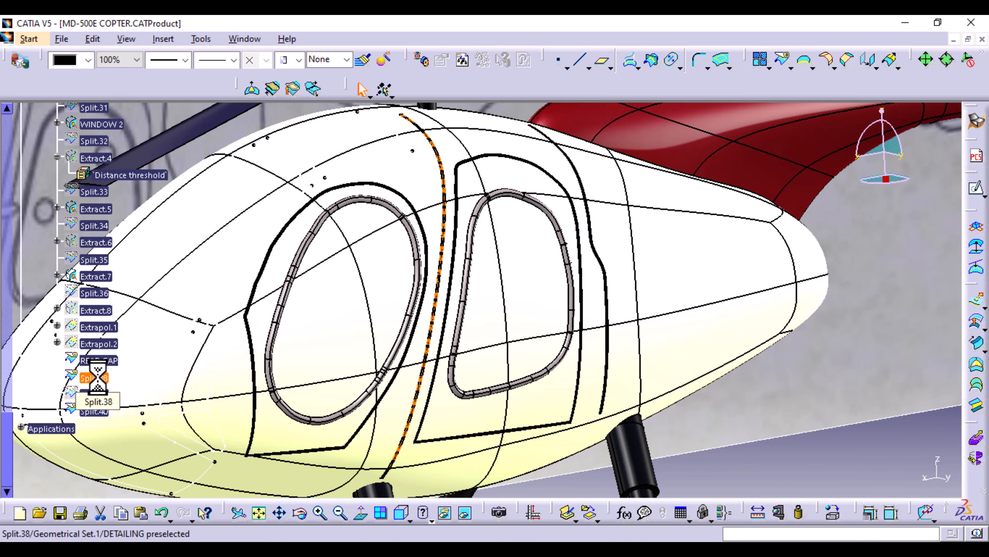
key("alt+Return")
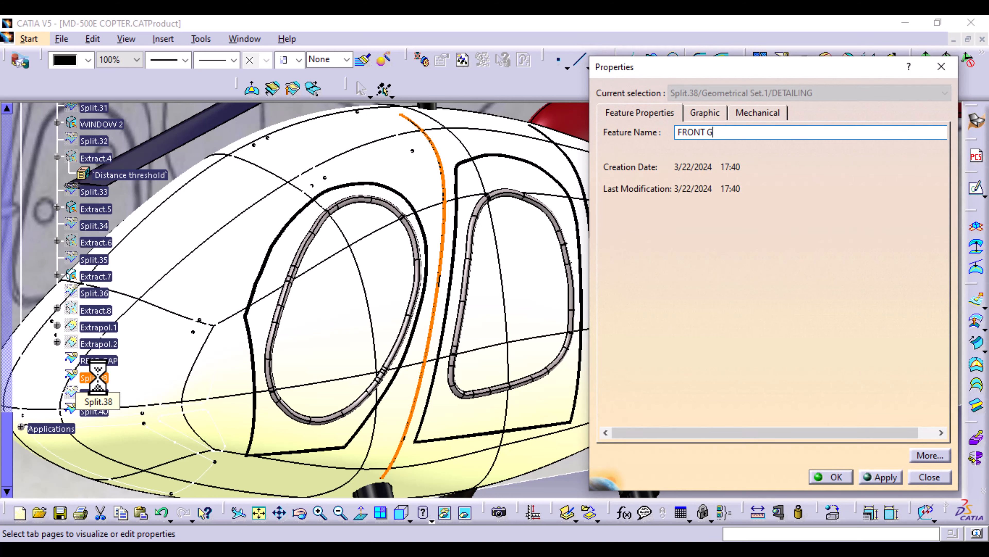
key("Return")
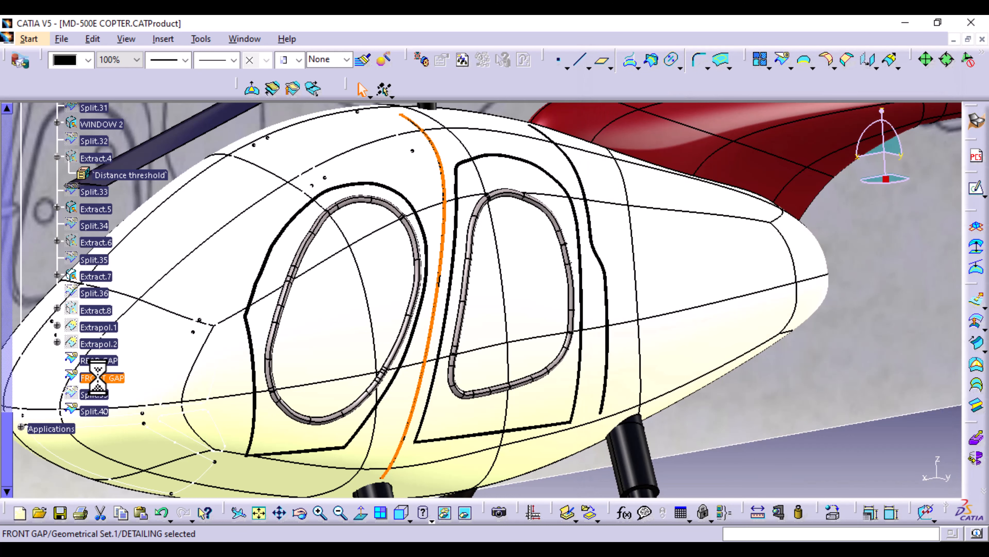
left_click(780, 460)
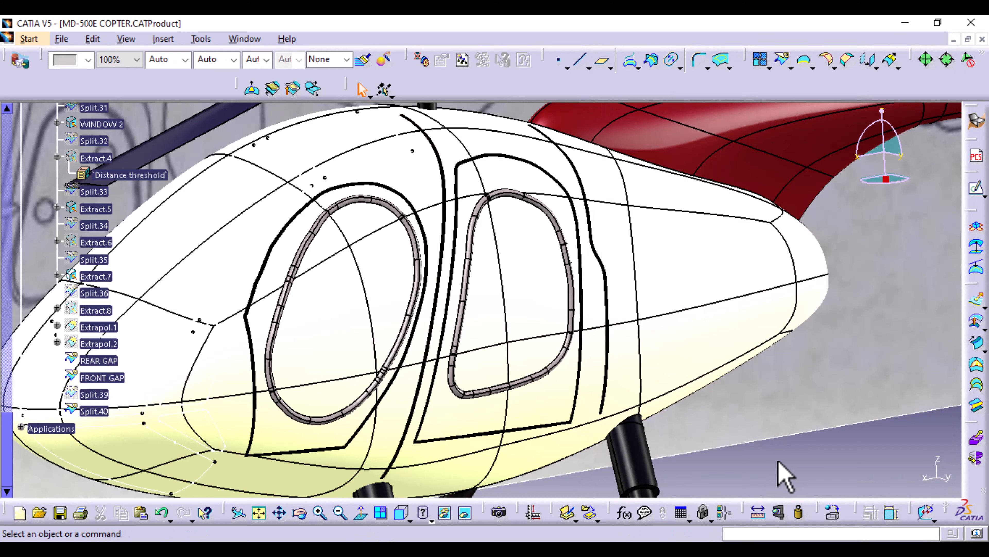
Color the main fuselage surface Split.40 green
left_click(93, 411)
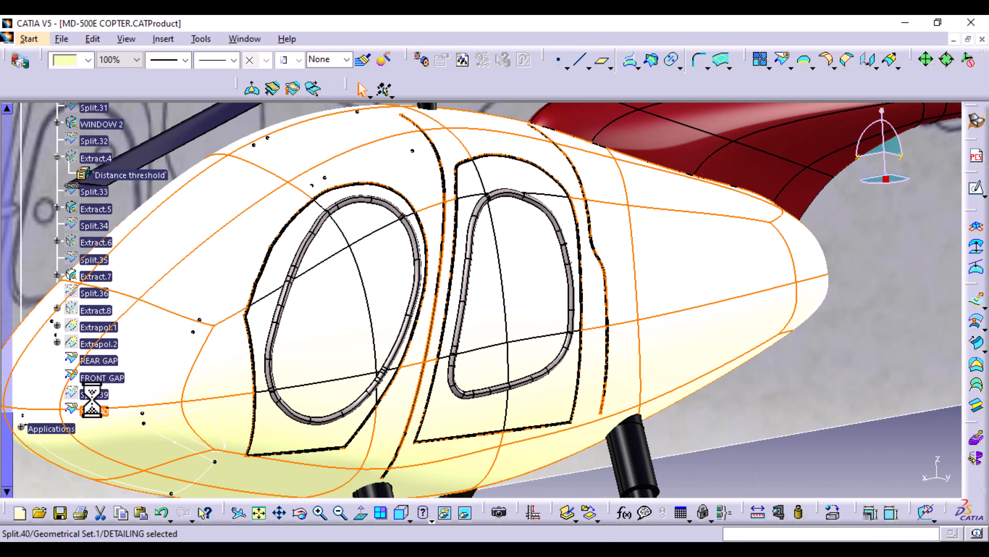
left_click(89, 60)
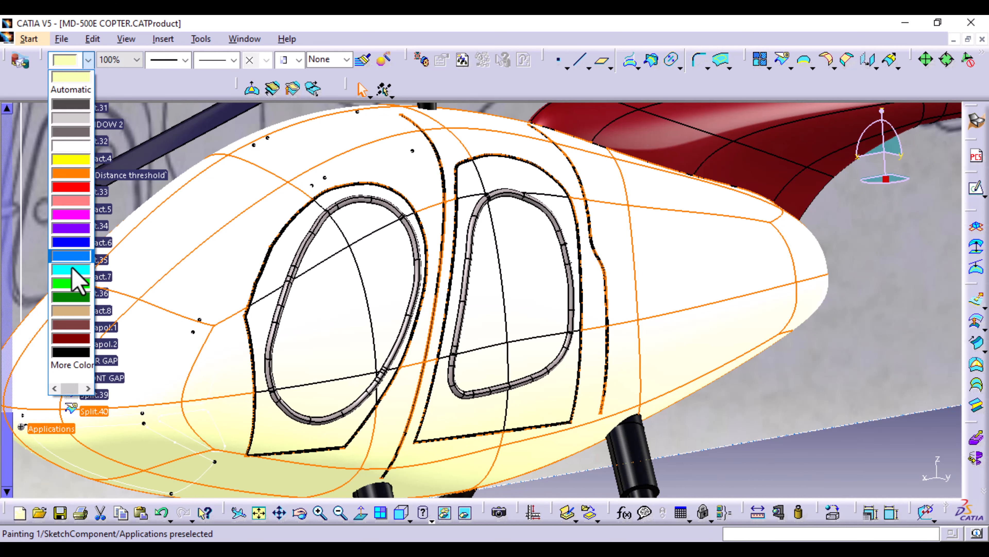
left_click(71, 297)
left_click(796, 479)
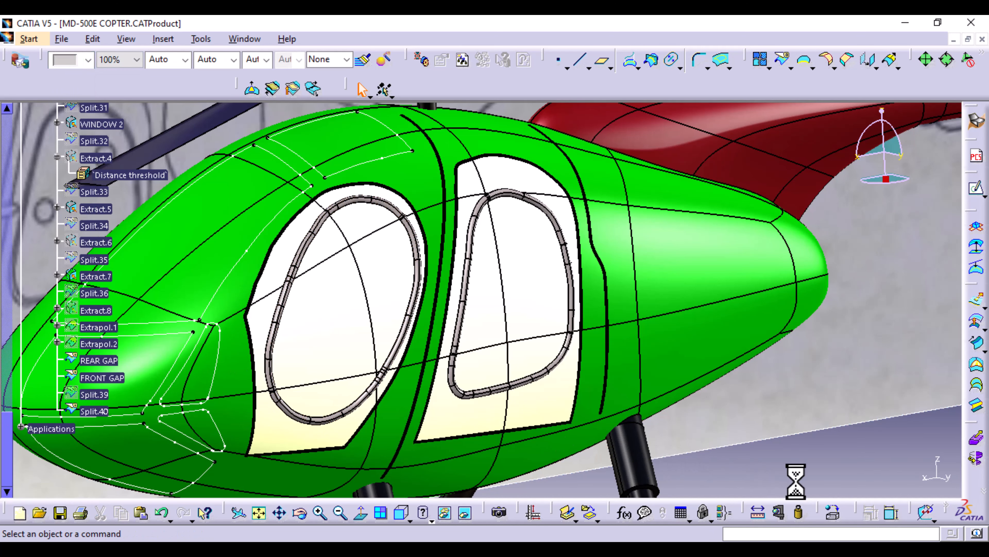
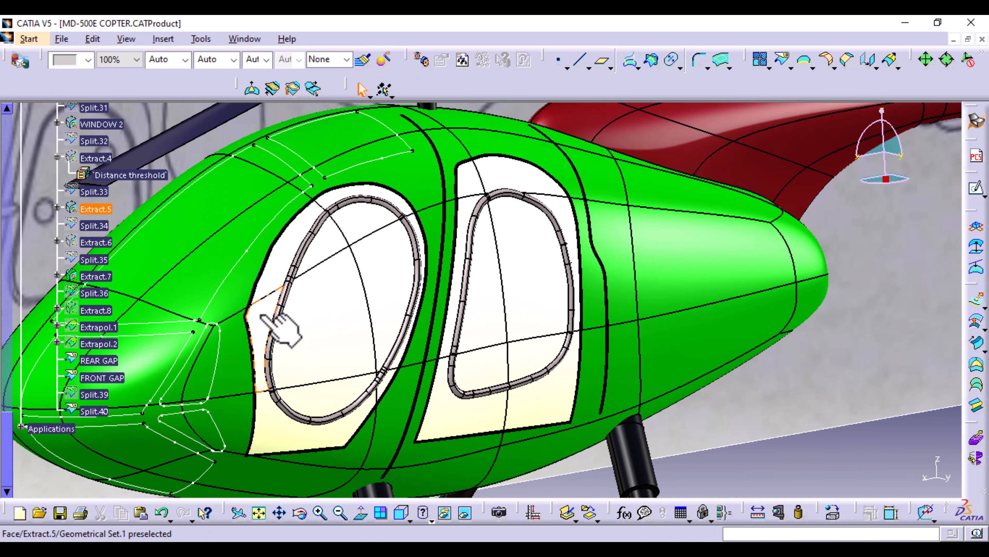
Apply the Plexiglass material from the Other category to the front and rear window surfaces, WINDOW 1 and WINDOW 2
left_click(320, 332)
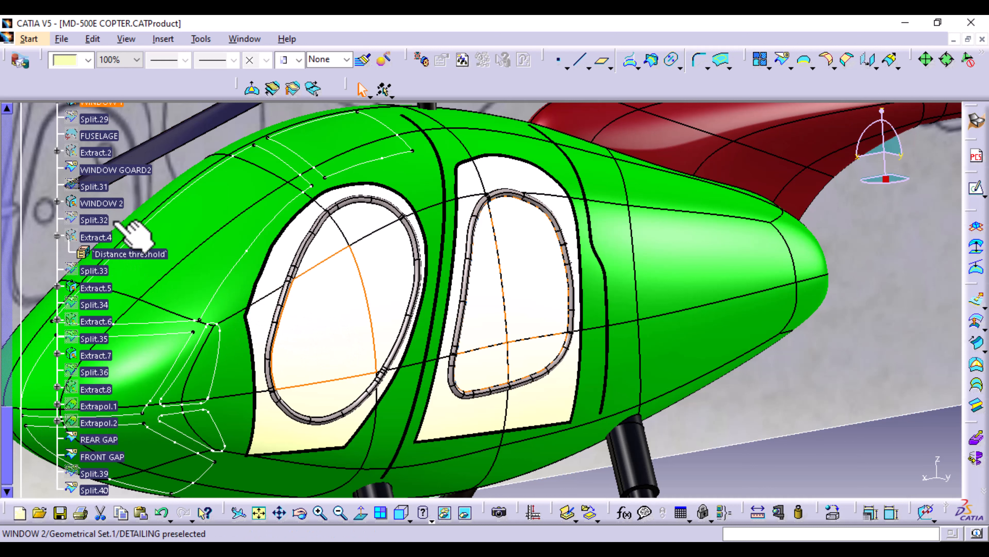
scroll(114, 222, "up", 1)
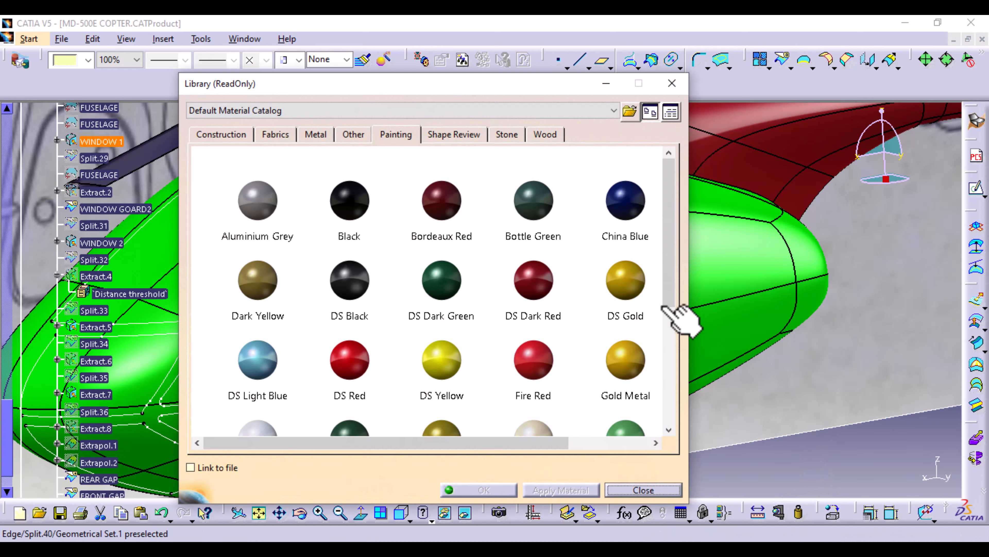
left_click(355, 135)
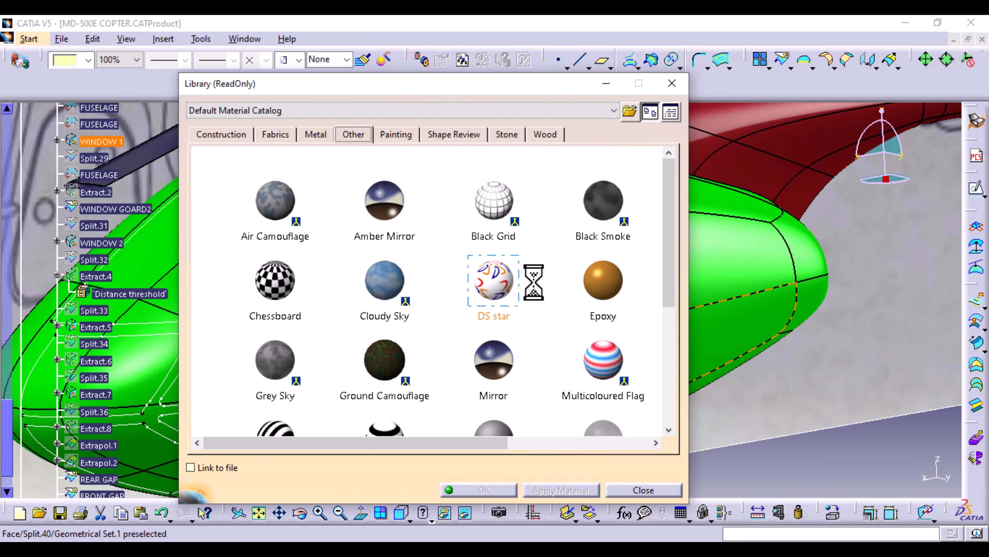
scroll(569, 362, "down", 3)
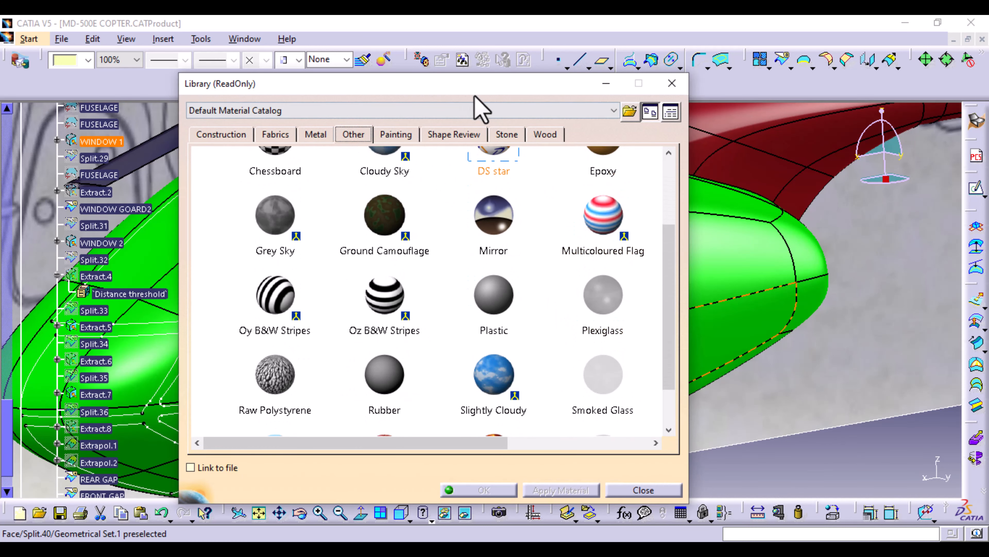
left_click_drag(474, 96, 99, 134)
left_click_drag(222, 334, 343, 312)
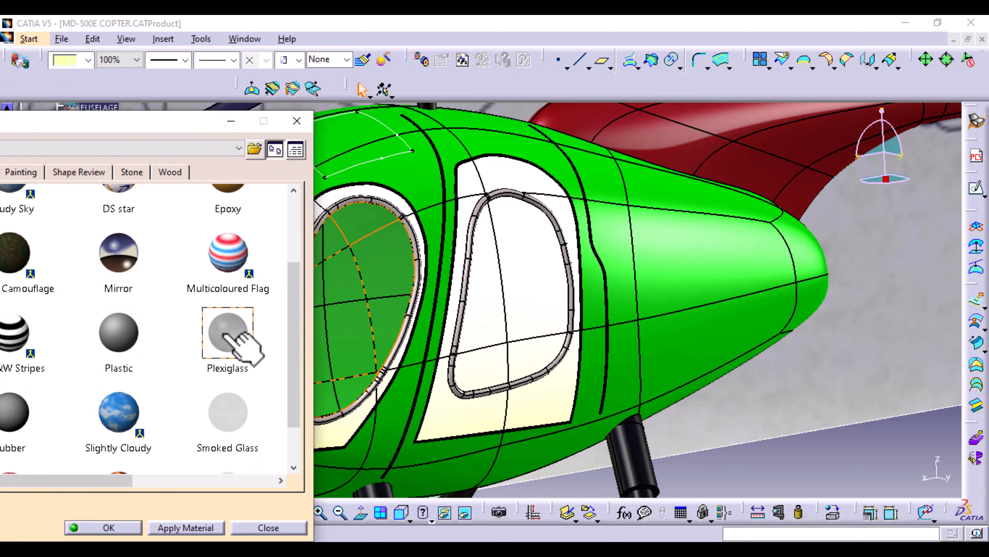
left_click_drag(234, 339, 509, 336)
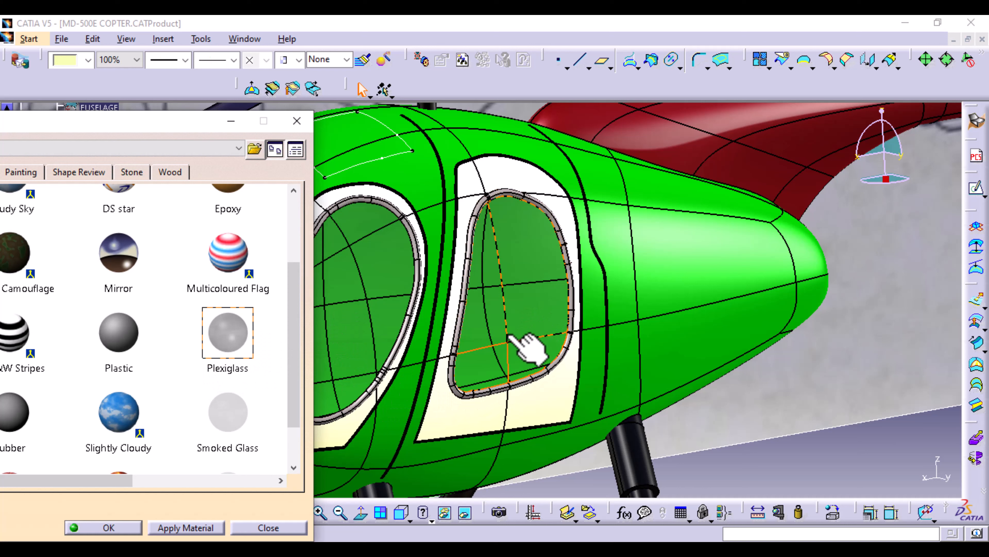
Apply the Black painting material to WINDOW 1 and WINDOW 2 and close the material library
left_click(34, 174)
scroll(111, 337, "down", 1)
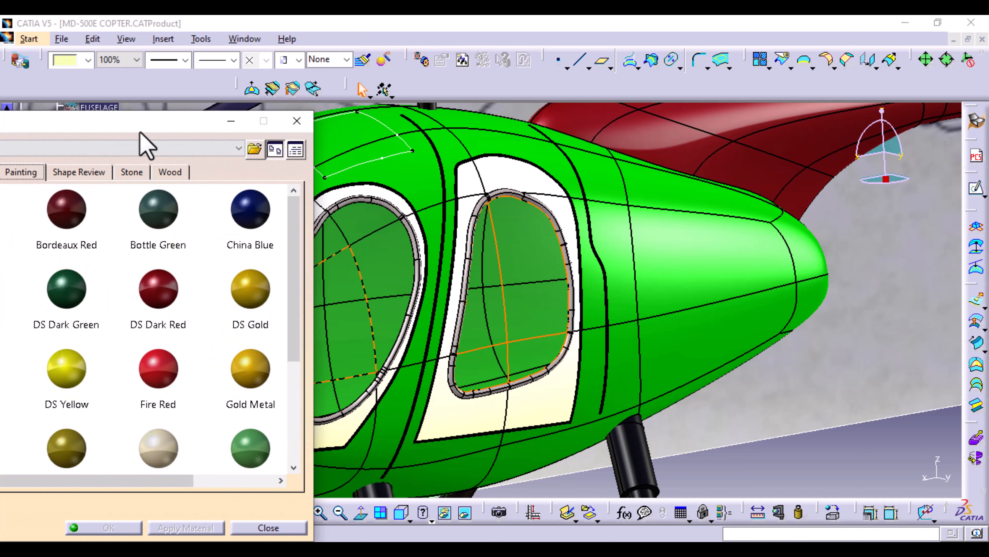
left_click_drag(139, 133, 352, 371)
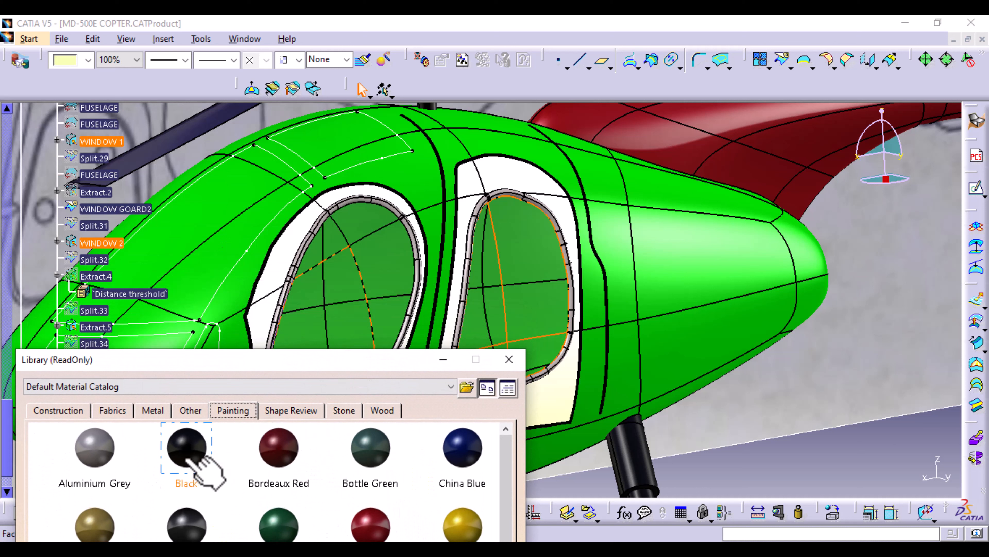
left_click_drag(194, 460, 521, 287)
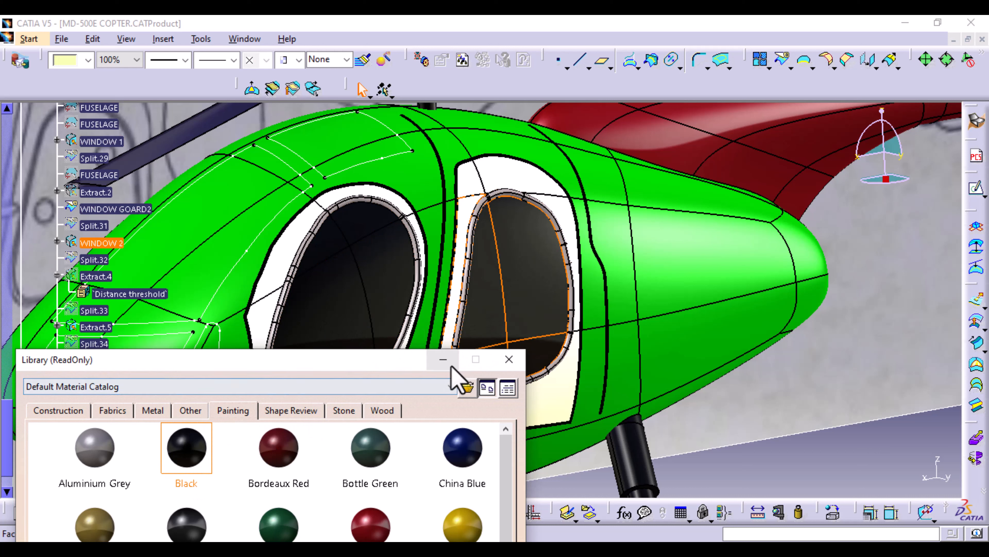
left_click(506, 363)
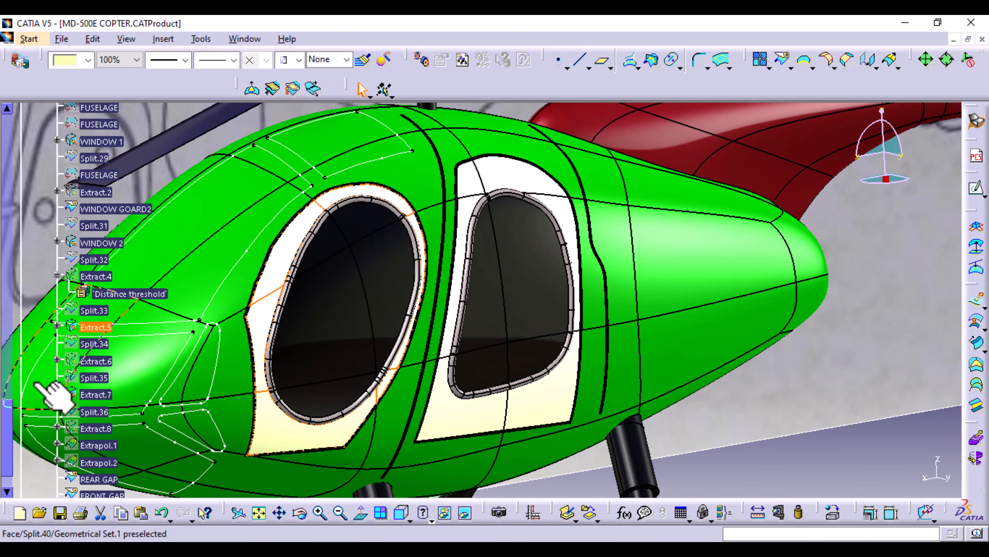
Color the panels around the front and rear windows, Extract.5 and the whole of Extract.7, dark green to match the fuselage
left_click(88, 60)
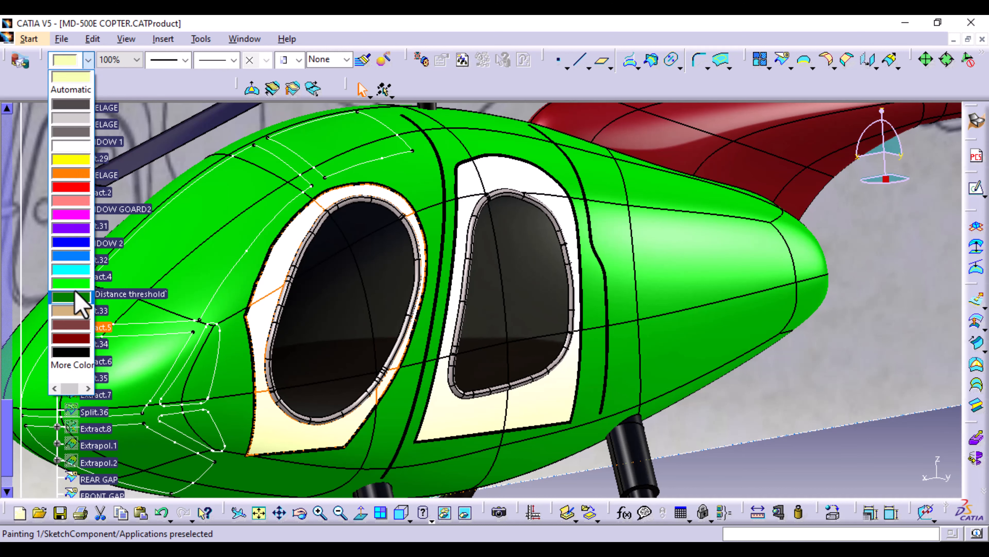
left_click(72, 297)
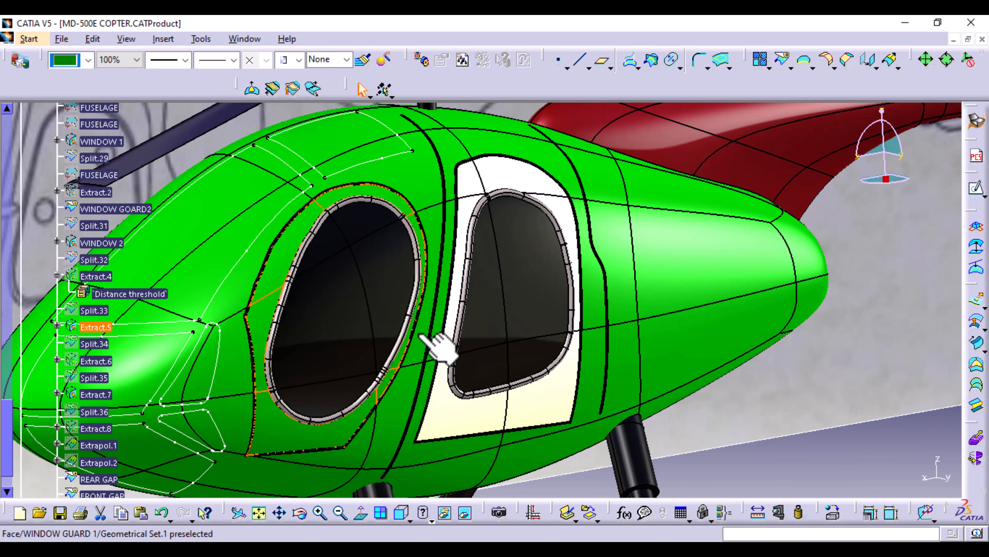
left_click(448, 418)
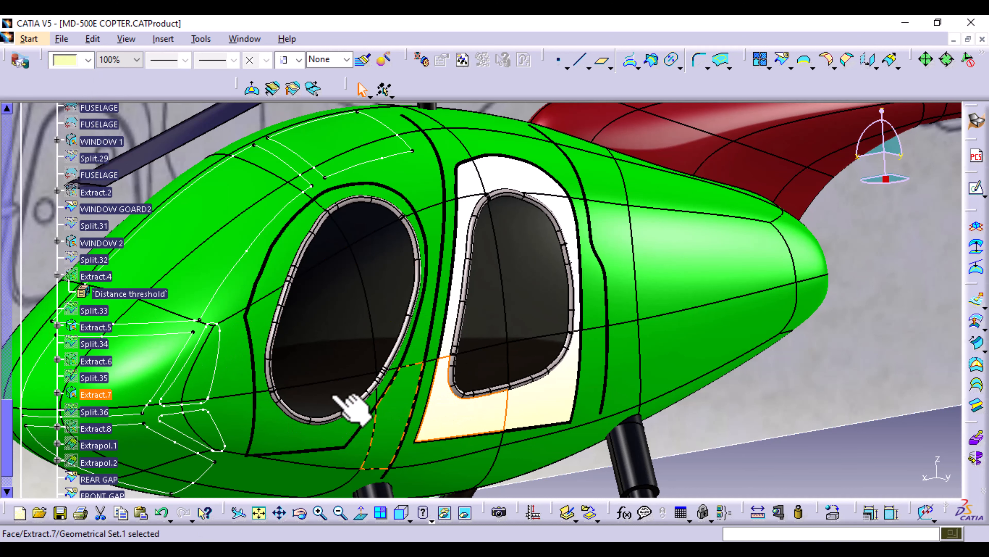
left_click(89, 60)
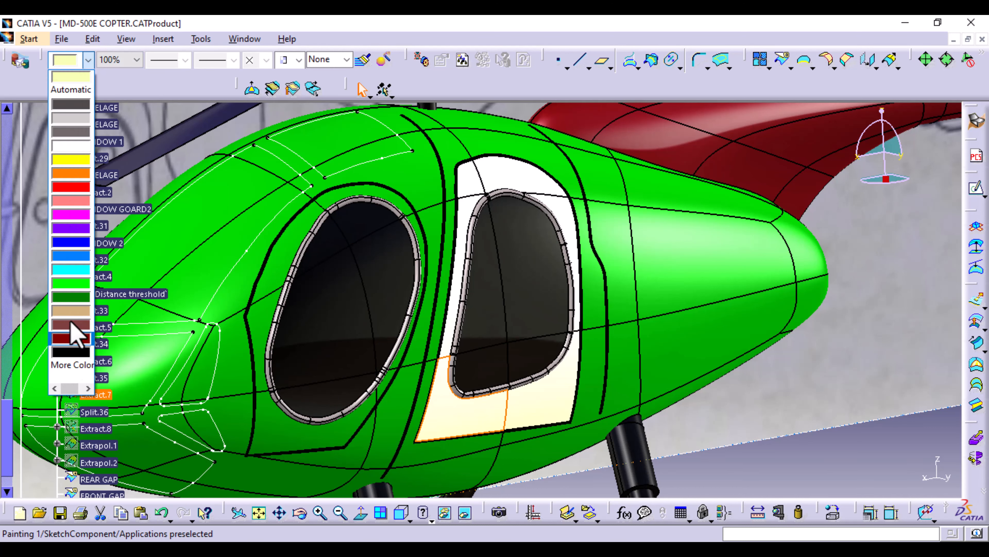
left_click(71, 297)
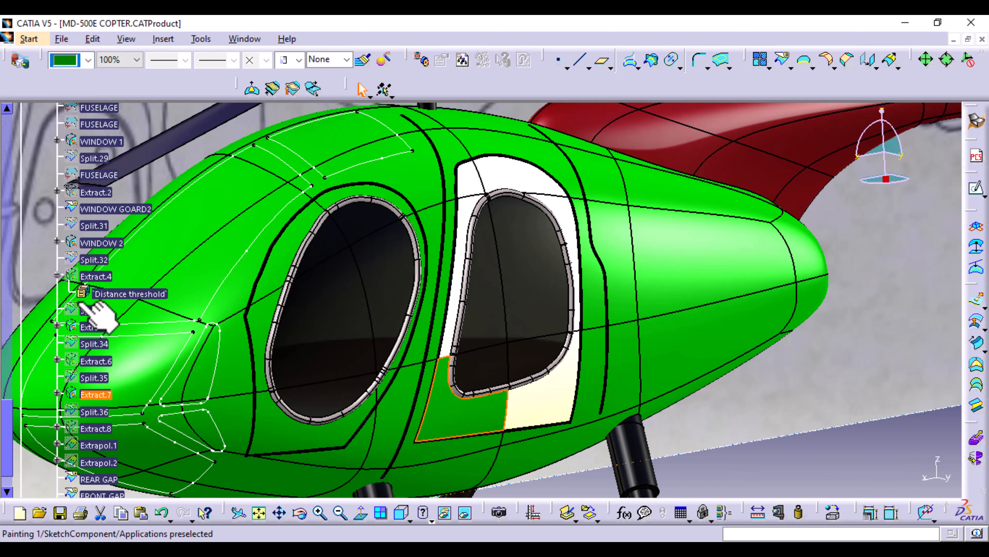
left_click(95, 394)
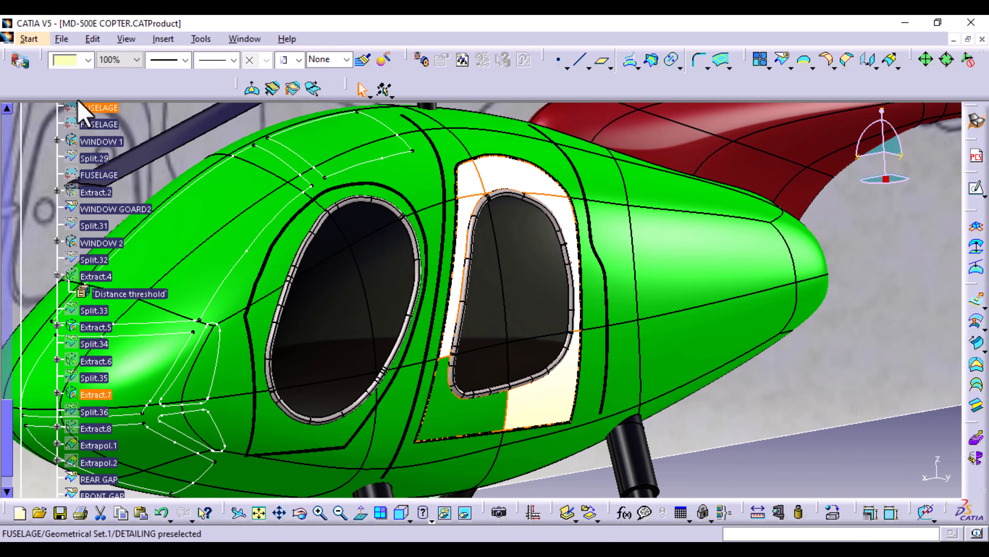
left_click(89, 60)
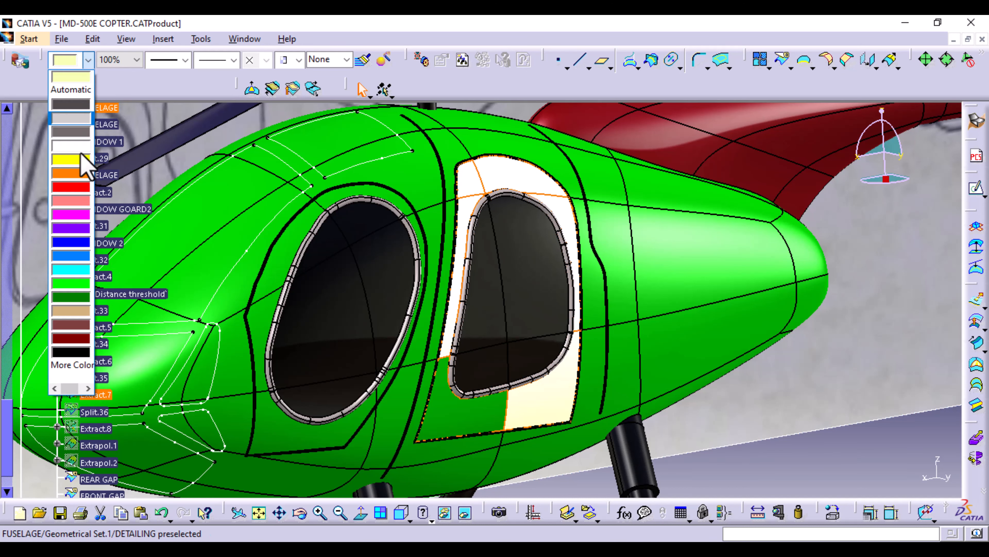
left_click(80, 299)
left_click(828, 462)
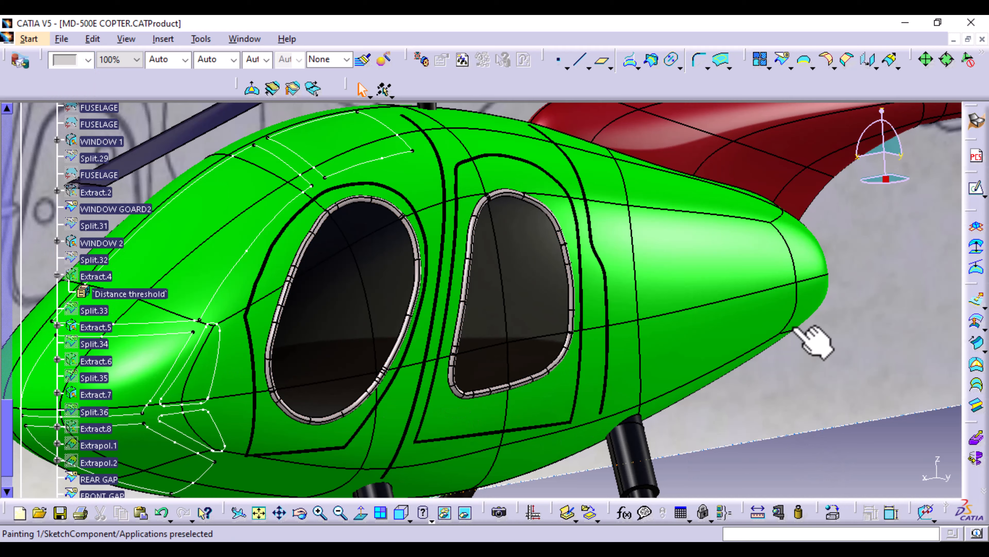
Split the fuselage surface Split.40 with the nose outline Corner.3, keeping both sides
mouse_move(804, 265)
middle_mouse_down()
mouse_move(797, 420)
mouse_move(793, 265)
middle_mouse_up()
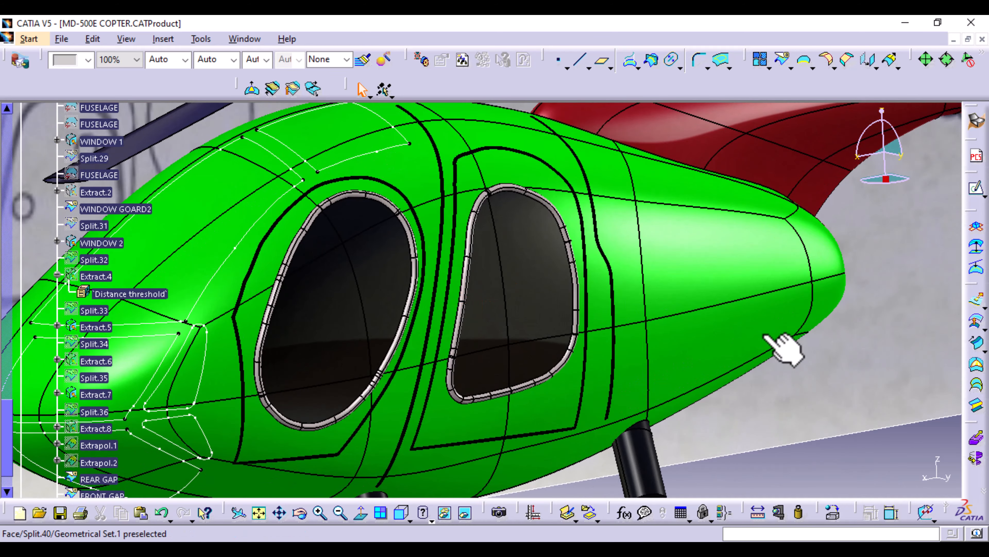
middle_click_drag(721, 381, 831, 290)
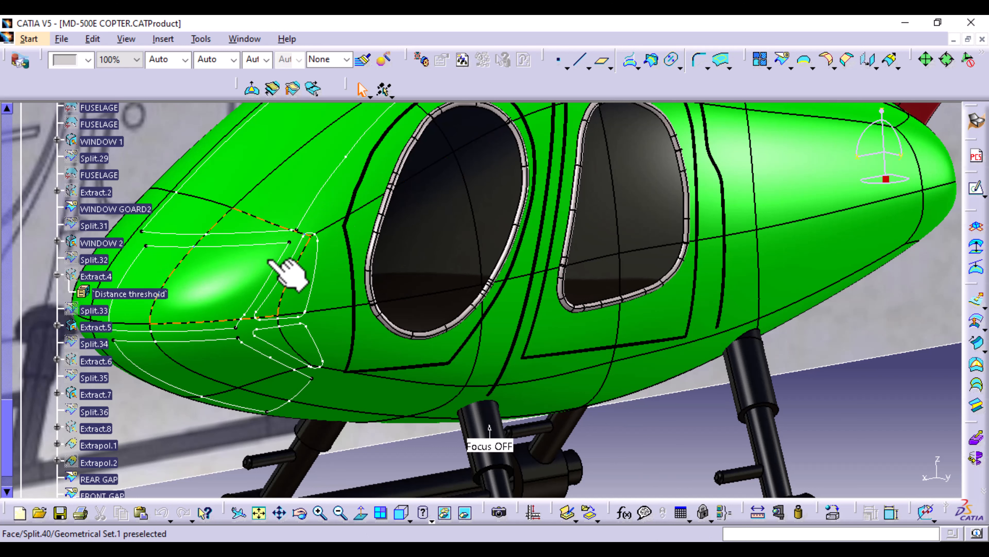
left_click(784, 60)
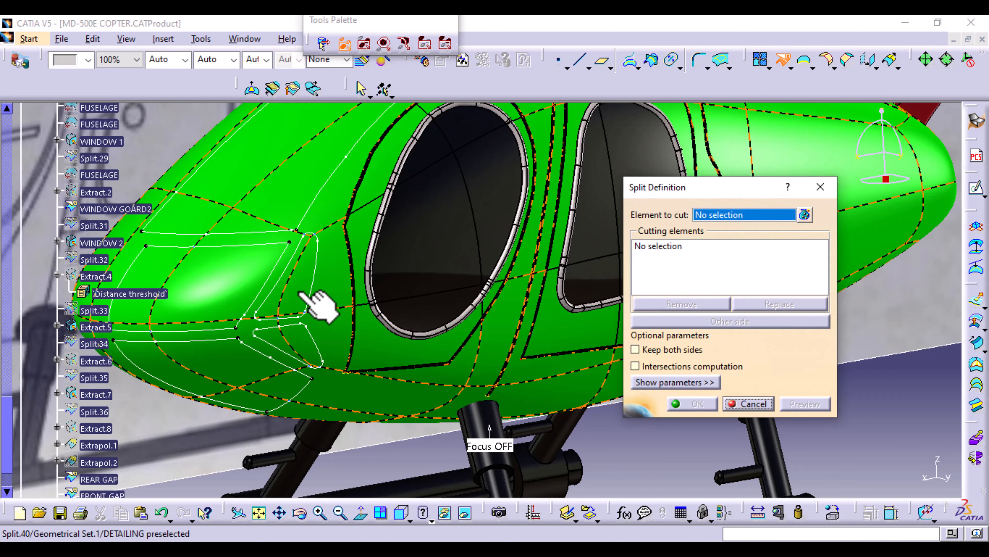
left_click(302, 294)
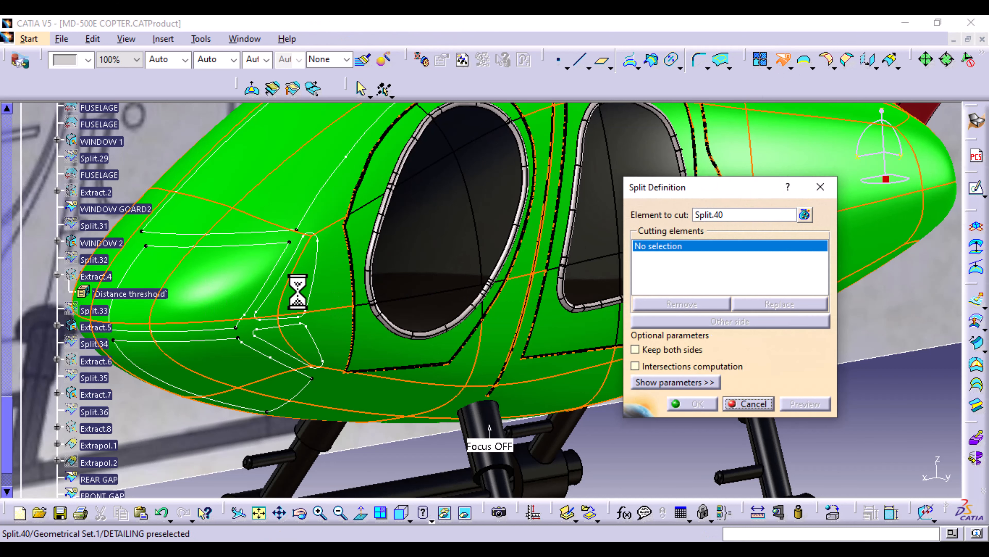
left_click(311, 281)
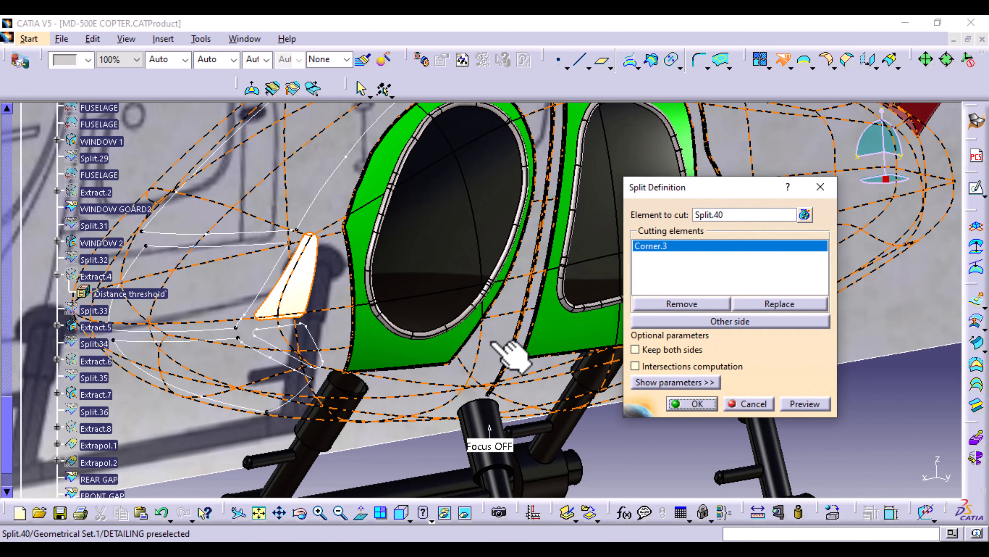
left_click(635, 350)
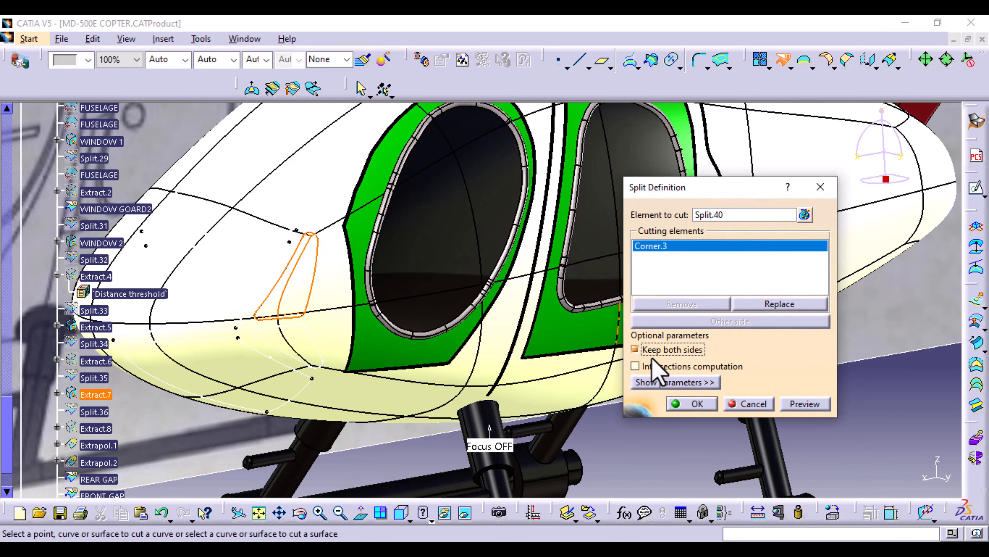
left_click(697, 406)
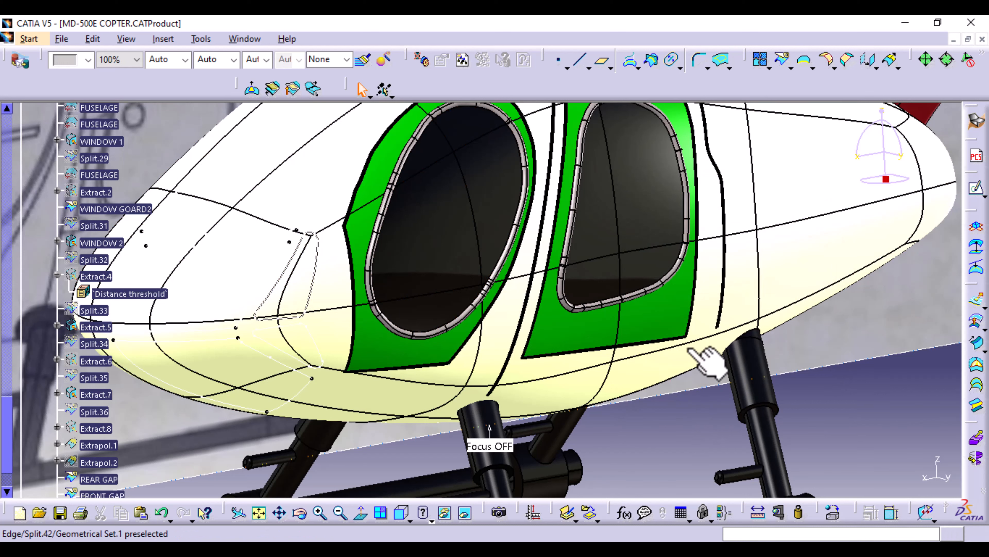
Split the fuselage surface Split.42 with the outline Corner.6 just below the first nose patch, keeping both sides
left_click(784, 66)
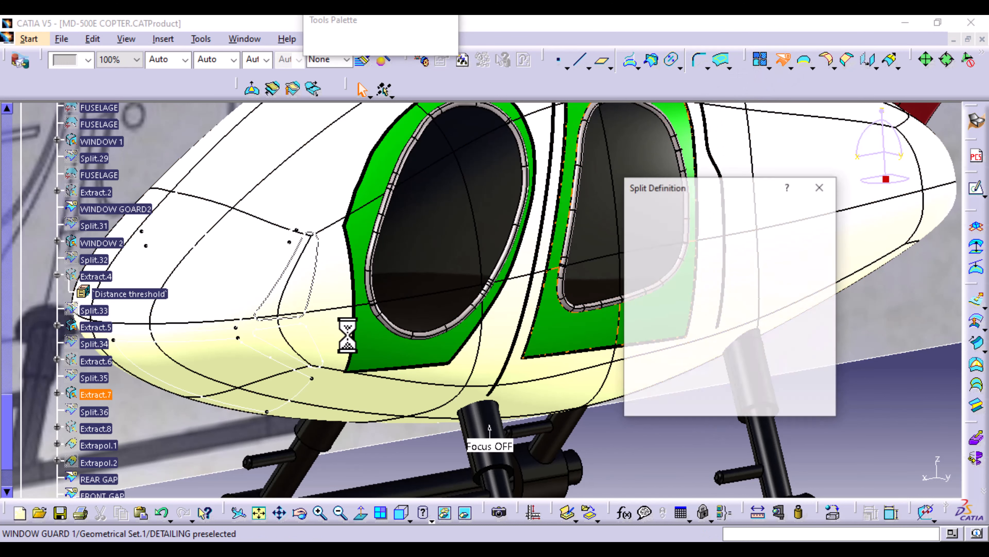
left_click(335, 332)
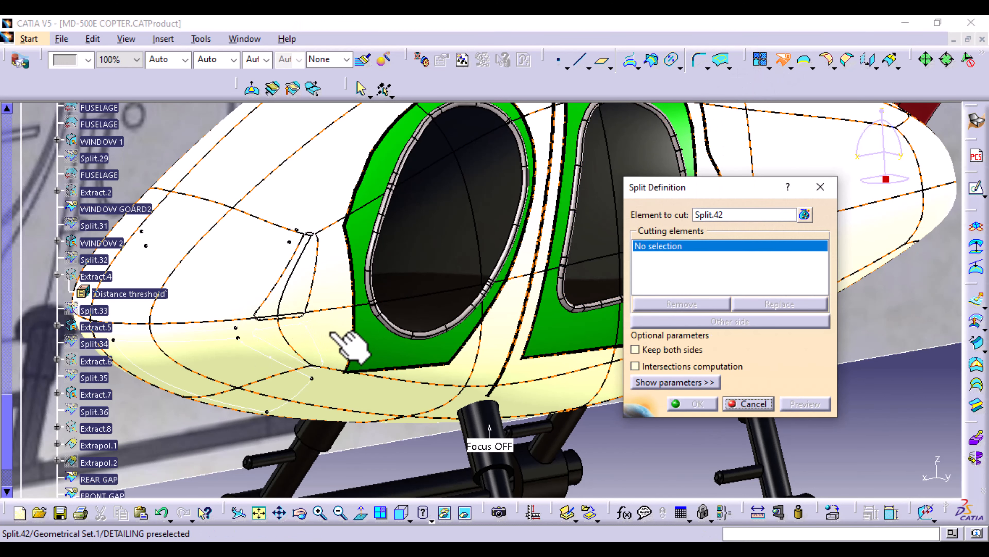
left_click(318, 346)
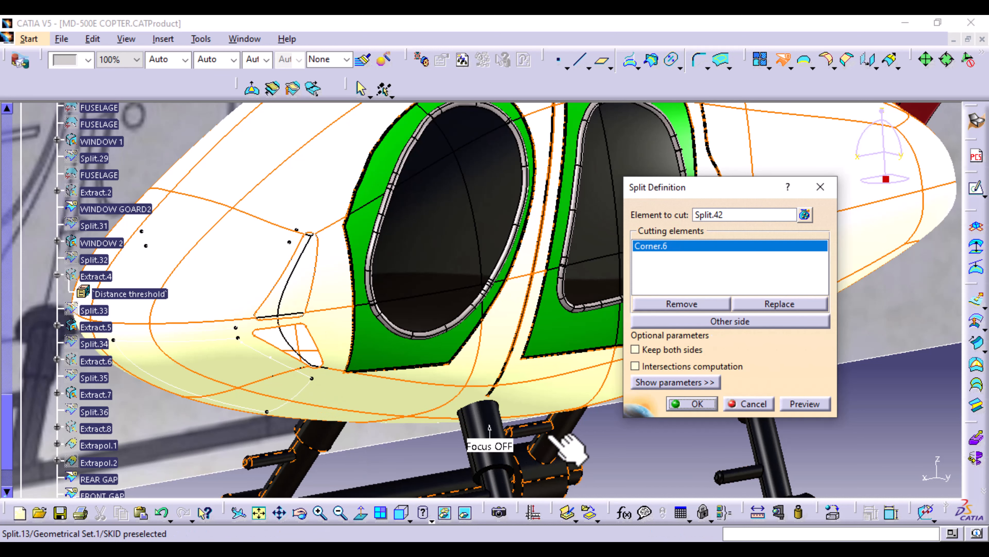
left_click(696, 403)
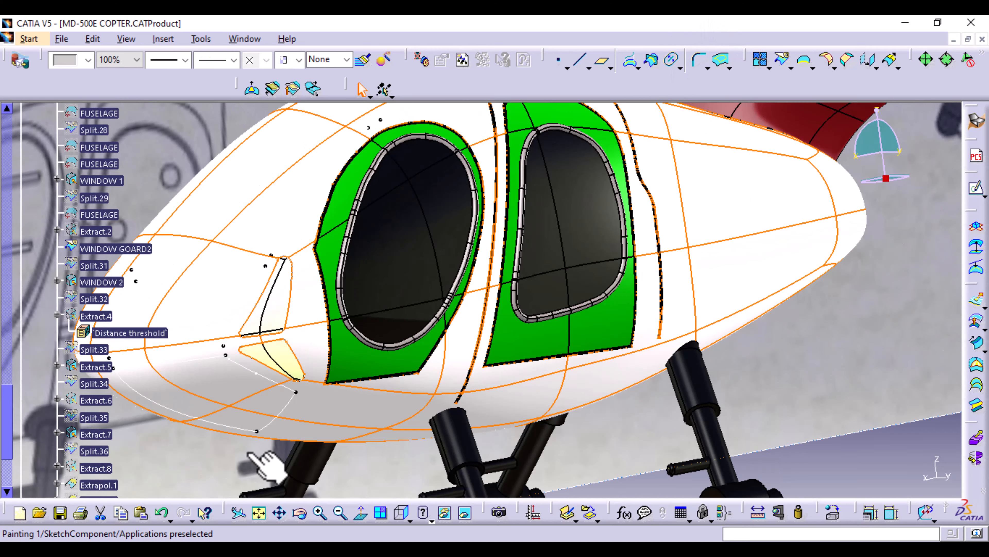
Create a 5 mm corner between the lower nose outline curves Split.8 and Split.10 on support Split.43, trimming both elements
middle_click_drag(274, 414, 816, 169)
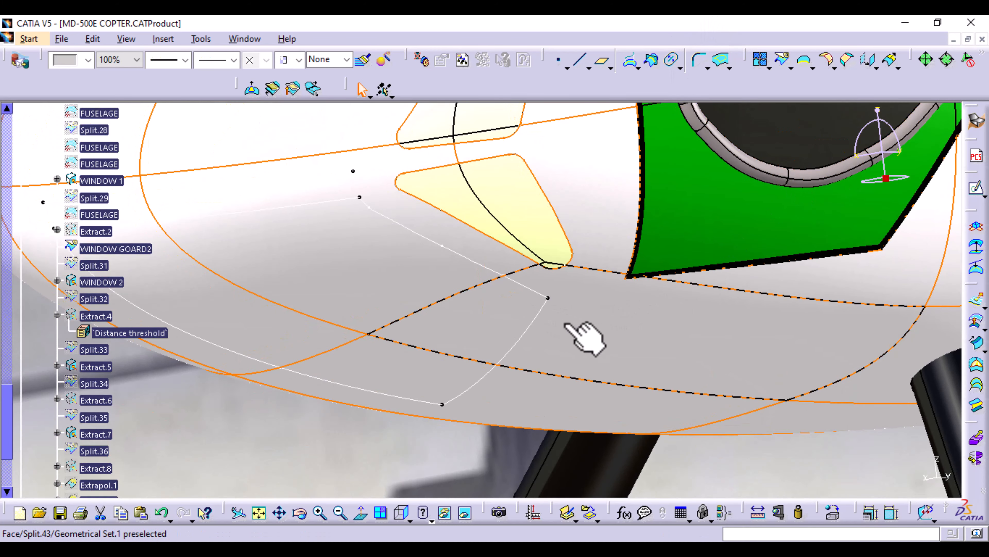
middle_click_drag(581, 336, 502, 180)
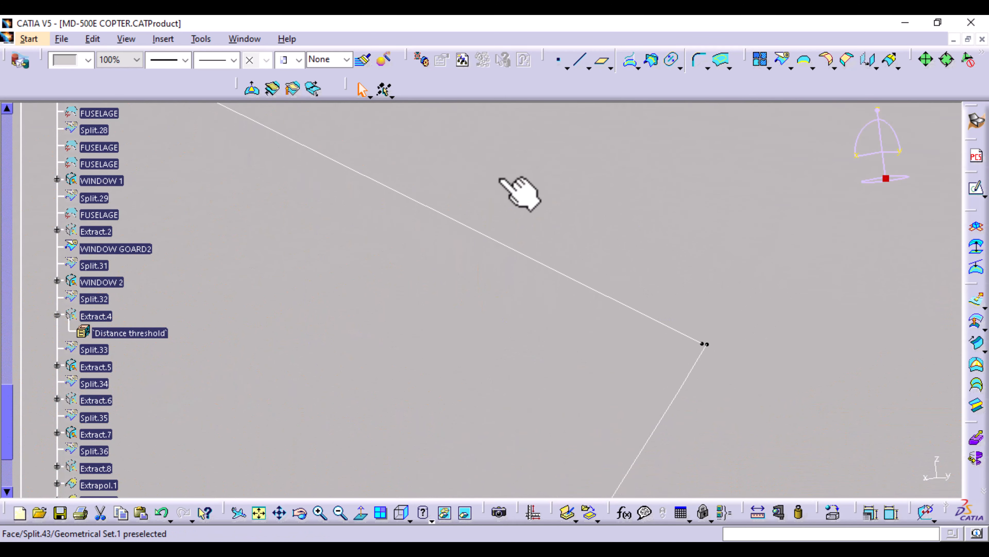
middle_click_drag(265, 117, 553, 255)
middle_click_drag(244, 224, 572, 444)
middle_click_drag(464, 301, 512, 540)
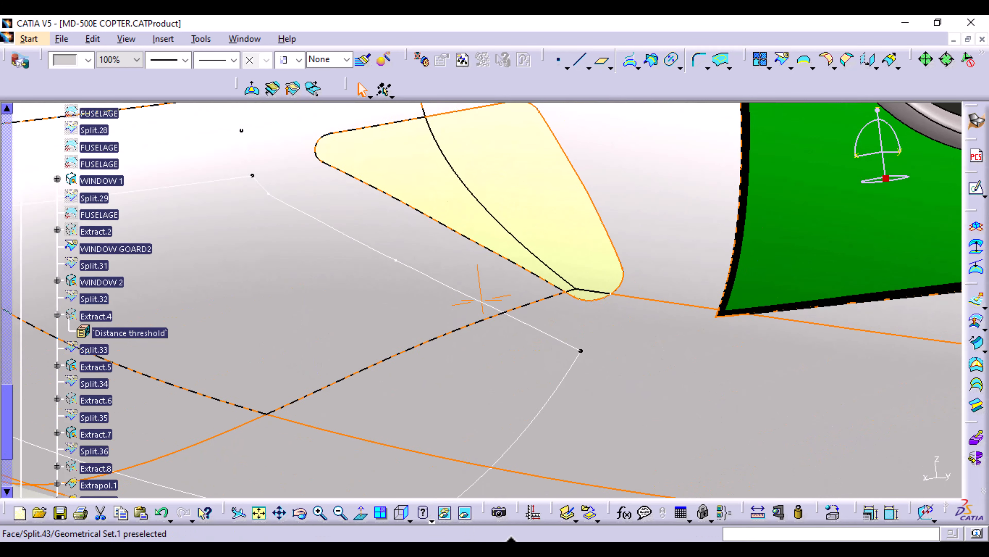
middle_click_drag(406, 331, 613, 247)
middle_click_drag(544, 237, 581, 260)
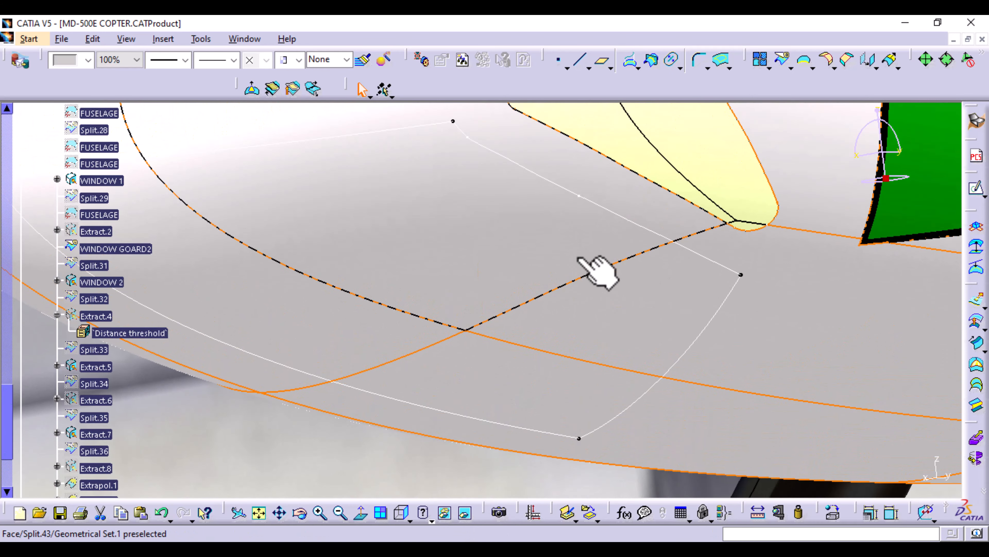
left_click(700, 61)
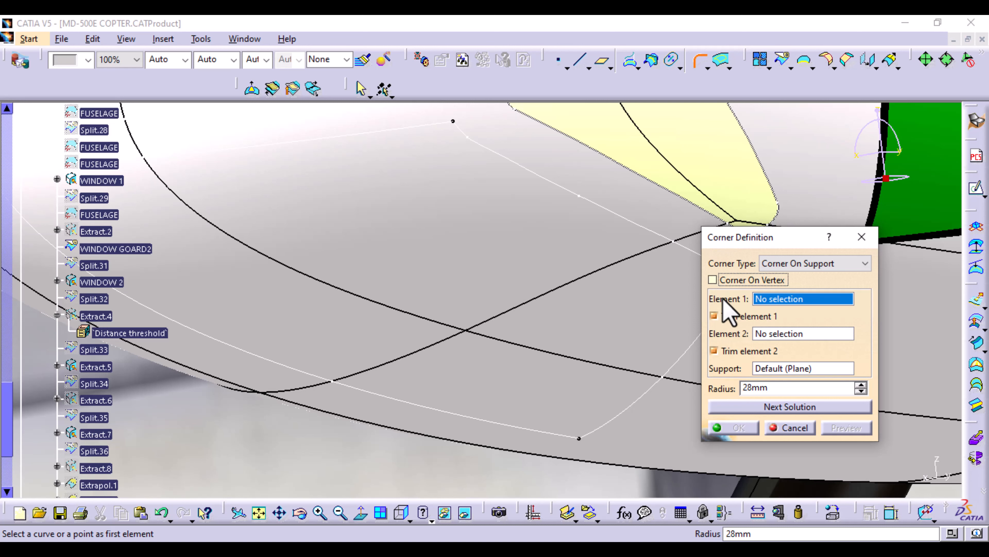
middle_click_drag(290, 286, 461, 393)
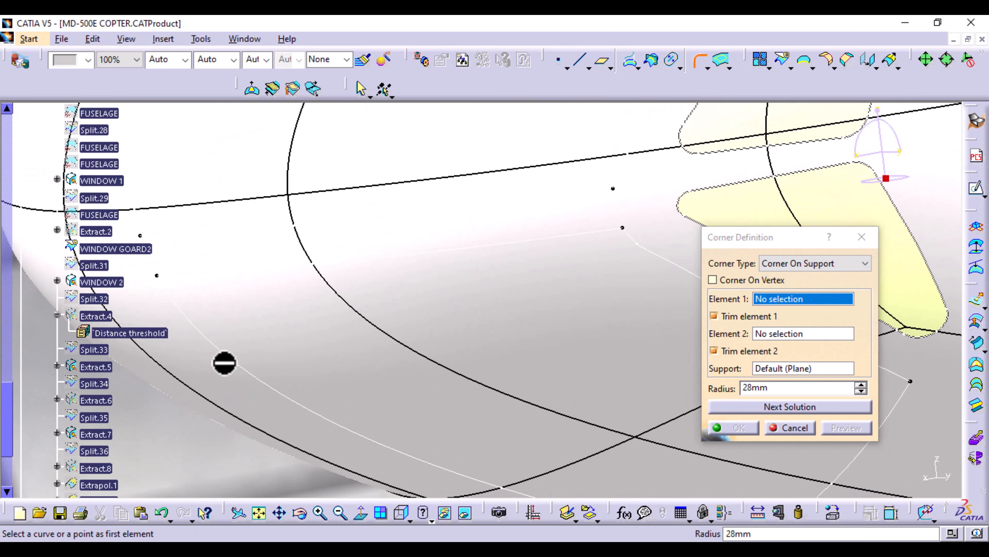
left_click(229, 358)
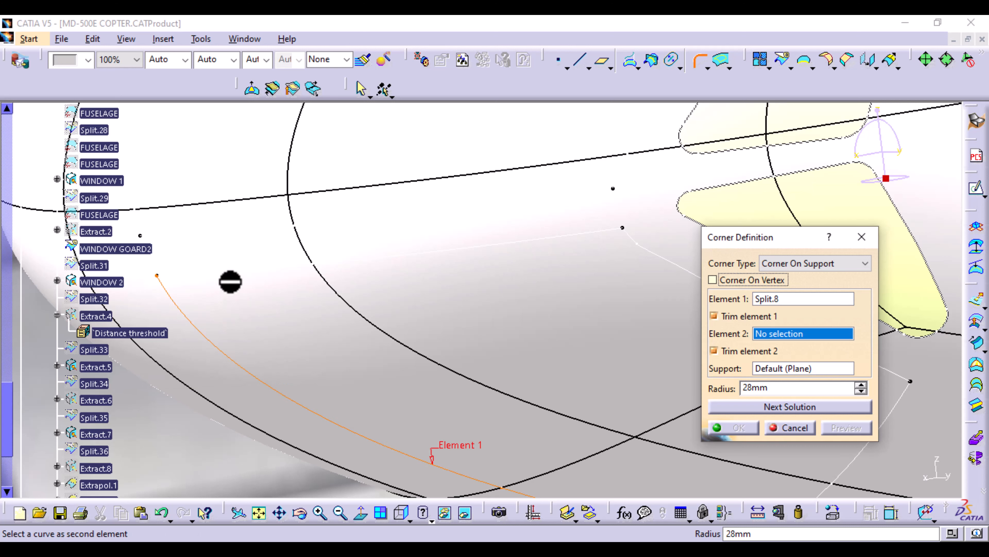
left_click(241, 267)
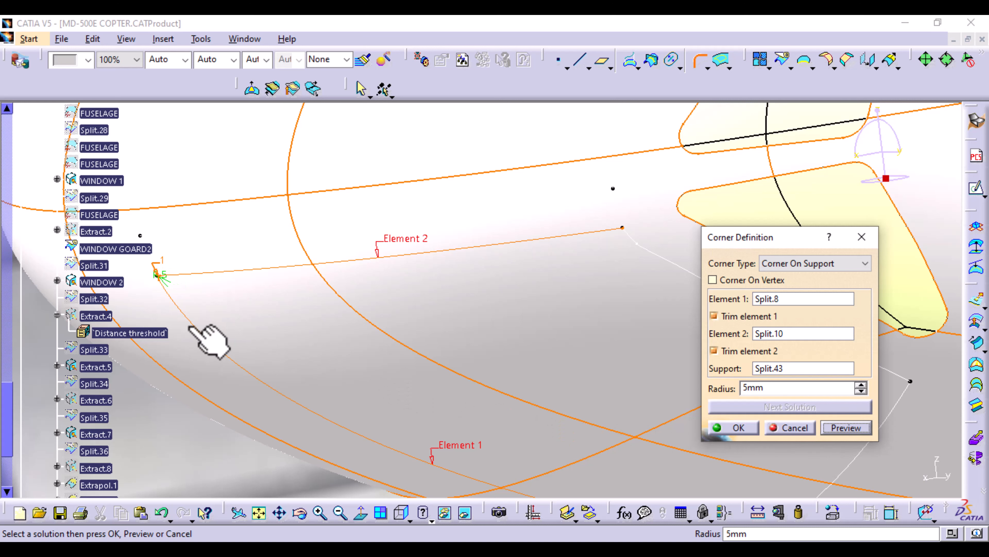
middle_click_drag(210, 336, 723, 309)
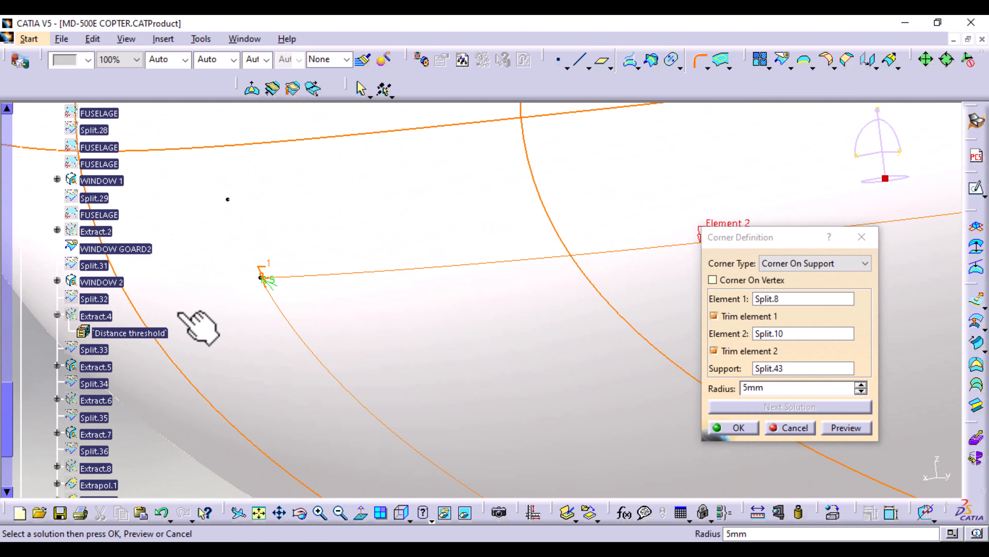
middle_click_drag(269, 311, 269, 188)
middle_click_drag(228, 276, 603, 299)
left_click(740, 427)
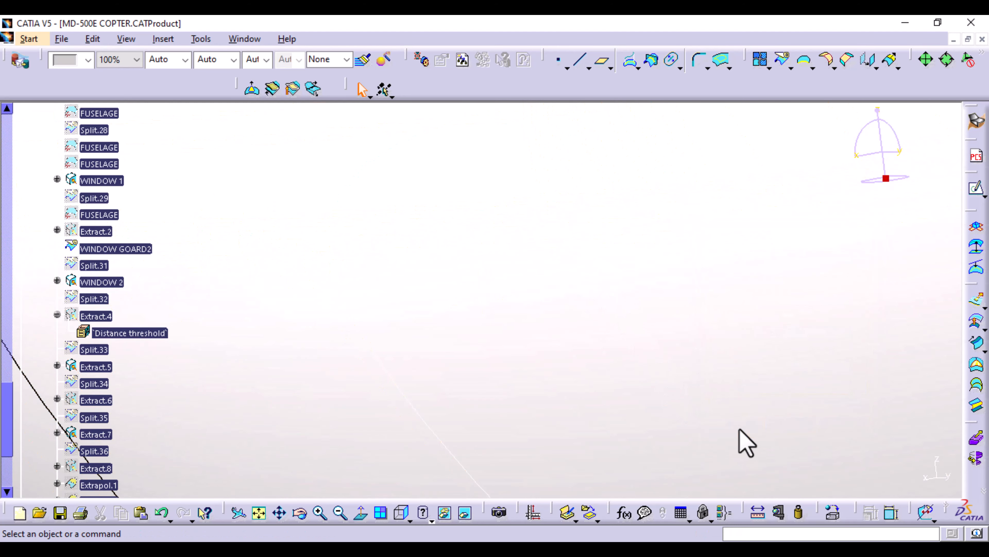
Color the fuselage surface Split.43 blue
scroll(150, 441, "down", 5)
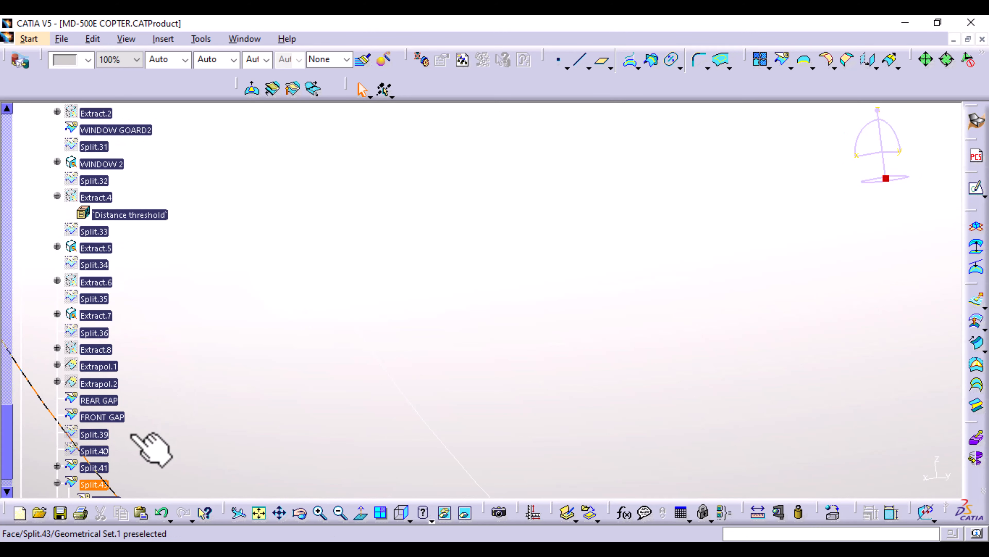
left_click(100, 368)
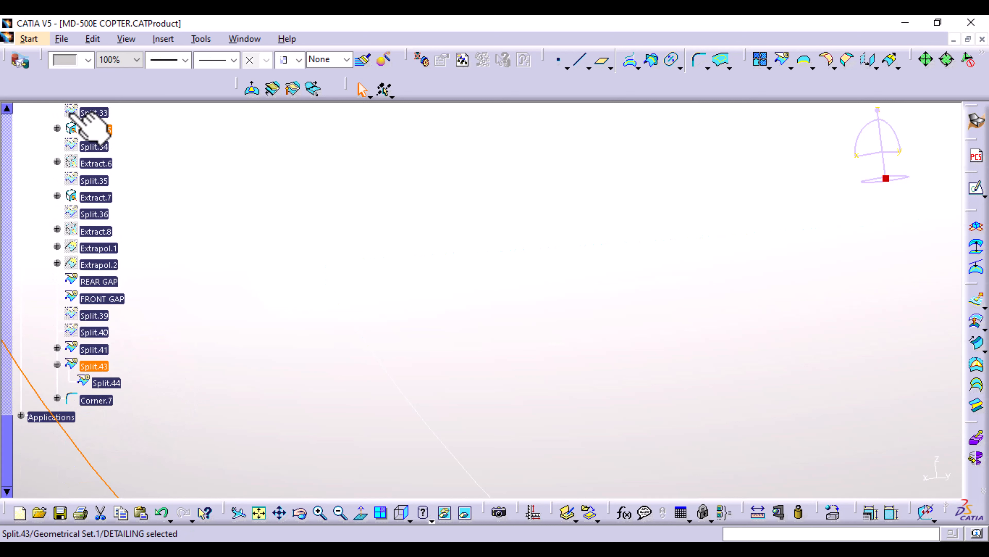
left_click(89, 59)
left_click(82, 227)
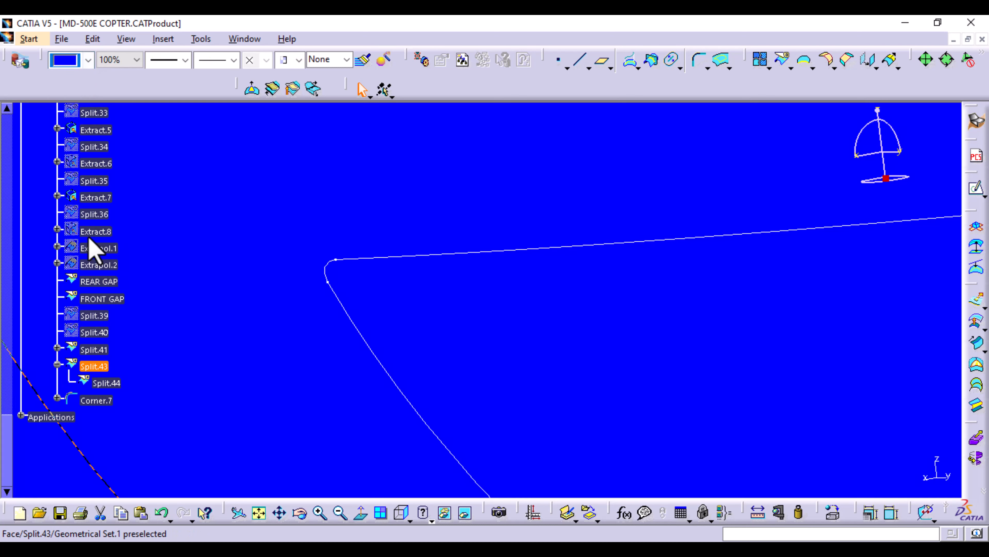
Create a 5 mm corner between Corner.7 and the outline curve Split.26 on support Split.43, trimming both elements
middle_click_drag(329, 222, 303, 245)
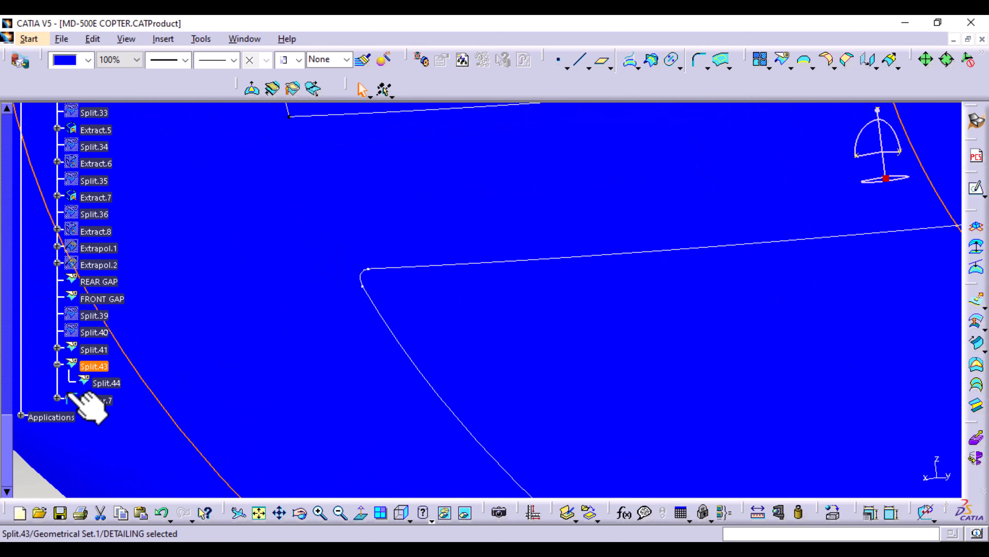
middle_click_drag(451, 230, 472, 434)
middle_click_drag(592, 307, 327, 311)
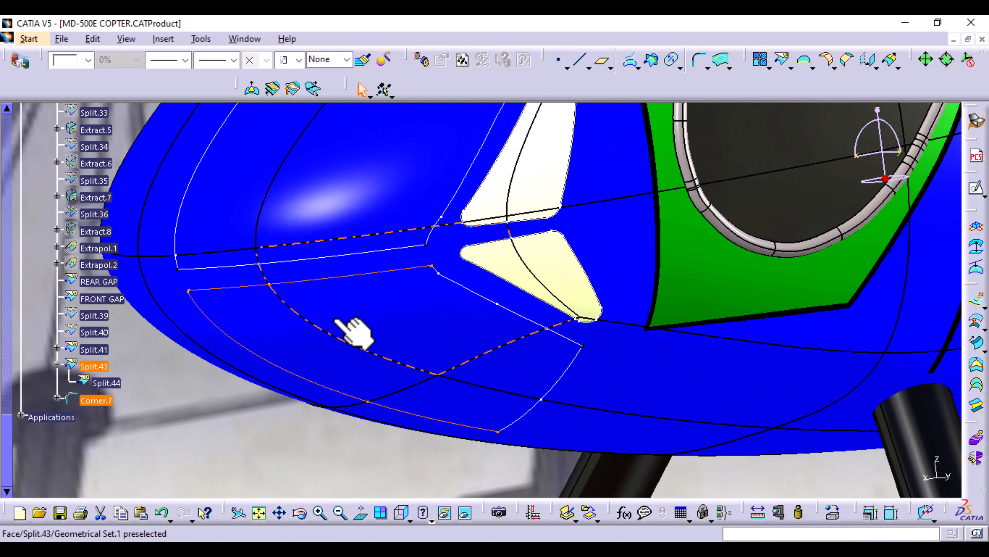
middle_click_drag(502, 360, 734, 338)
middle_click_drag(459, 287, 458, 190)
middle_click_drag(405, 207, 586, 300)
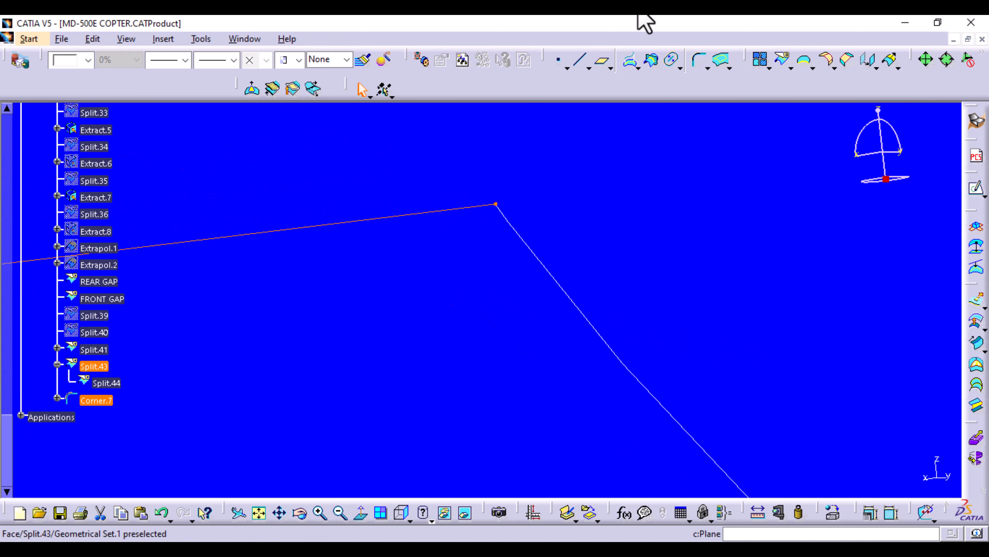
left_click(700, 60)
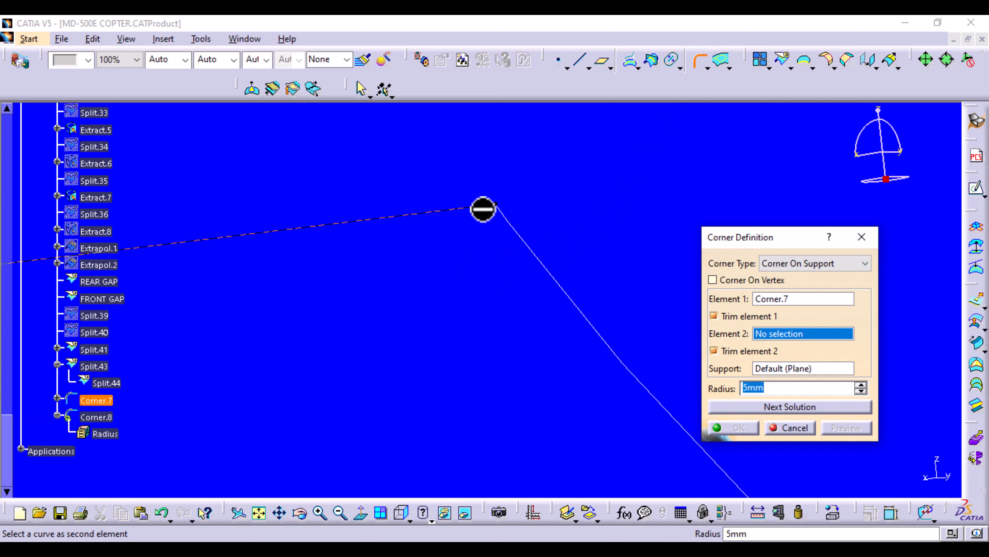
left_click(514, 226)
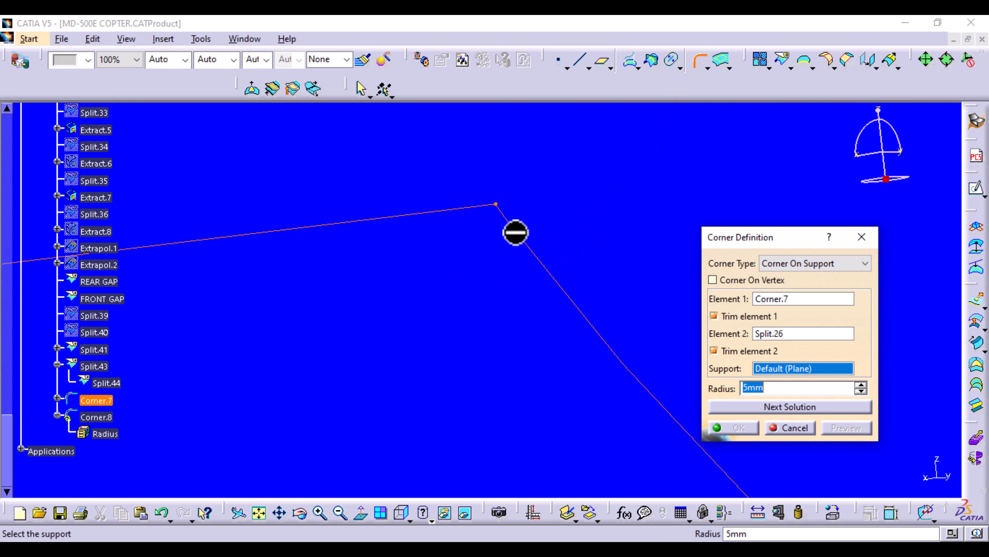
left_click(496, 281)
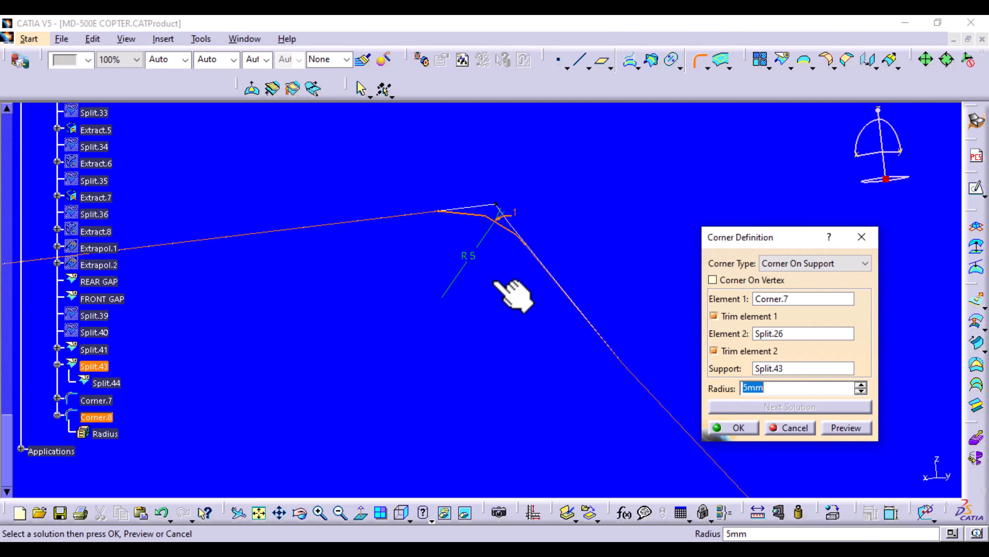
left_click(734, 428)
middle_click_drag(656, 248, 481, 318)
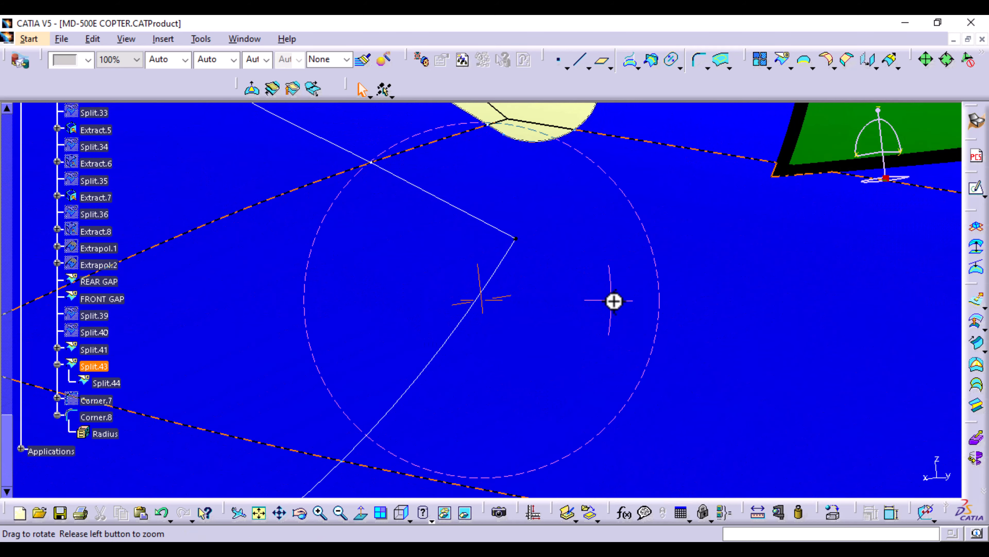
Create a 5 mm corner between Corner.8 and Split.9 on support Split.43, trimming both elements
middle_click_drag(614, 301, 584, 398)
middle_click_drag(694, 307, 409, 362)
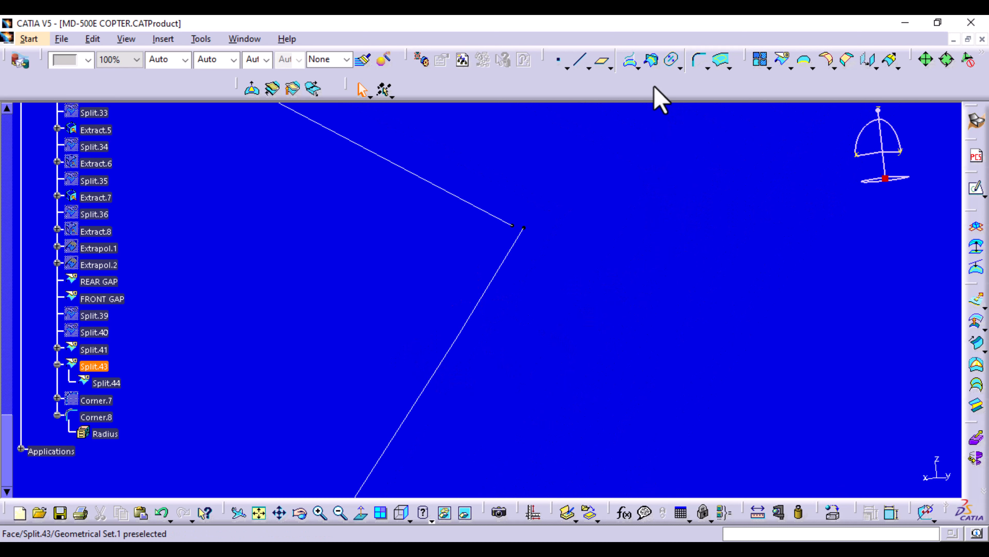
left_click(703, 58)
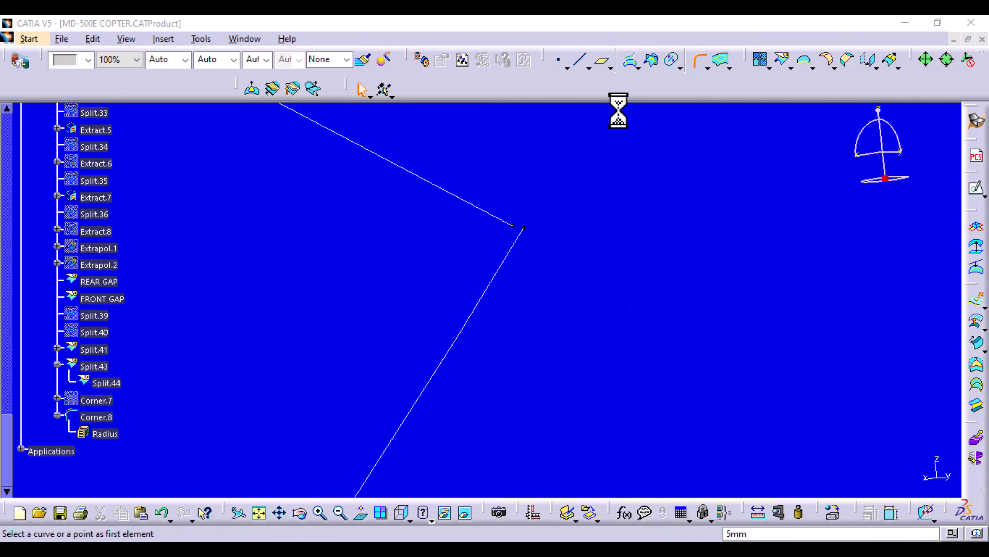
left_click(466, 201)
left_click(487, 286)
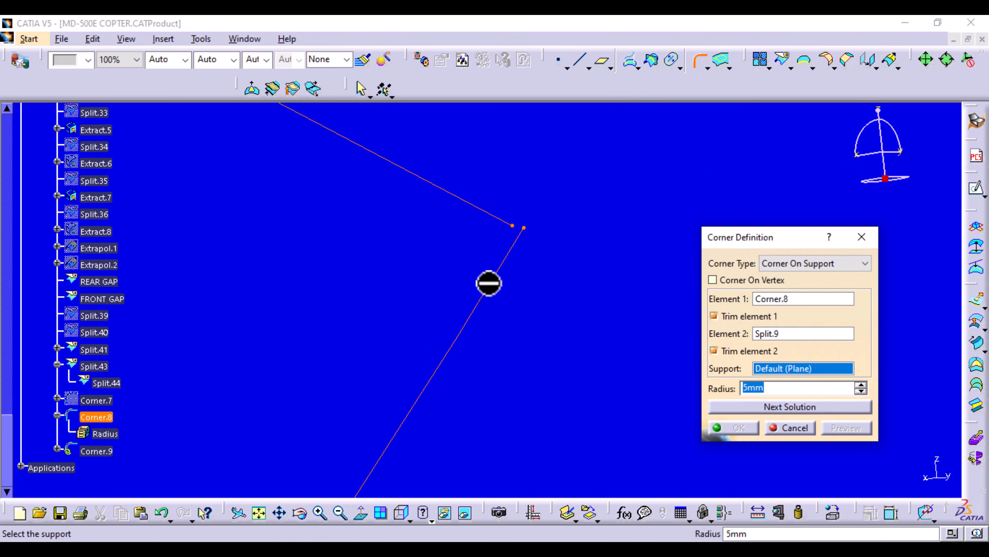
left_click(514, 349)
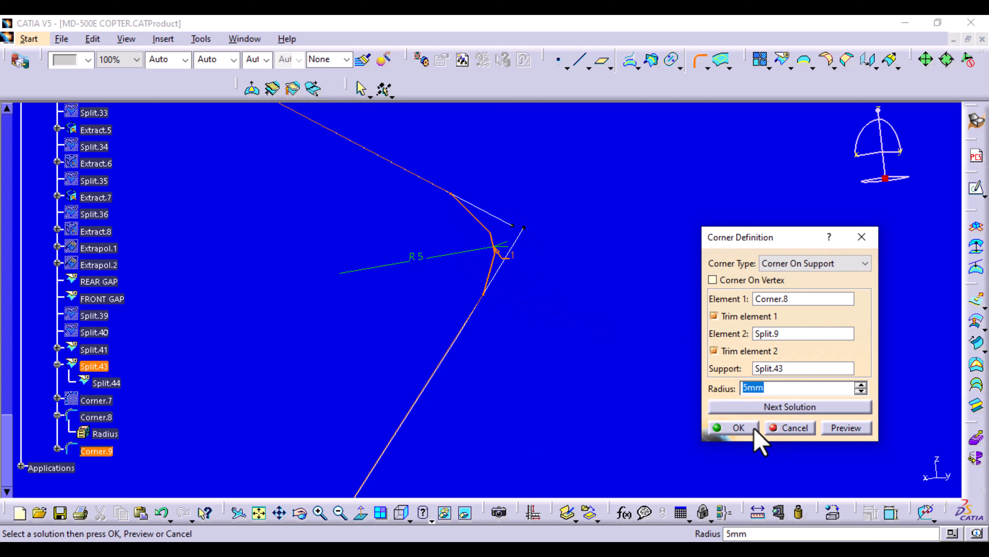
left_click(738, 427)
Set up a 5 mm corner on the remaining sharp vertex of Corner.9, with Corner On Vertex enabled and Split.43 as support
middle_click_drag(587, 173, 618, 473)
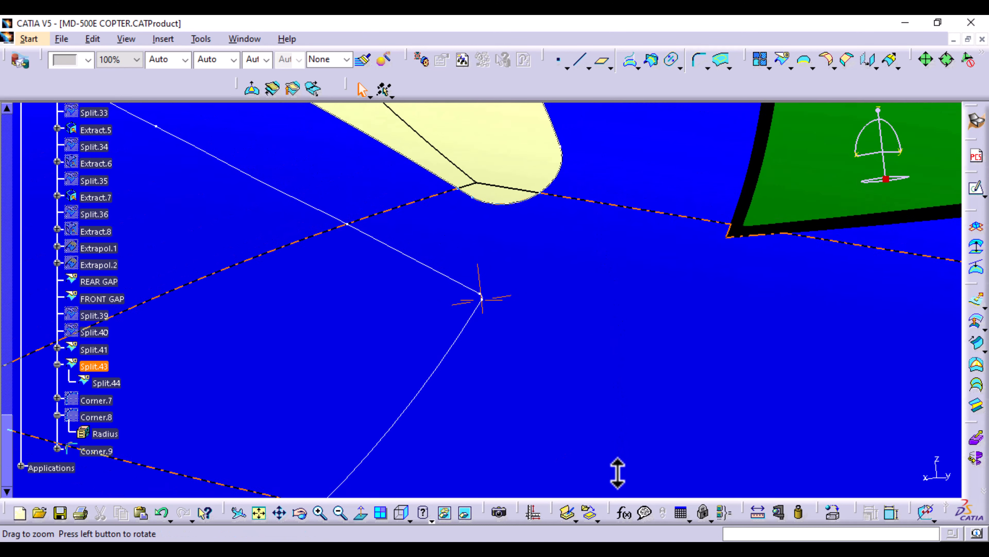
middle_click_drag(506, 408, 684, 145)
middle_click_drag(446, 287, 682, 152)
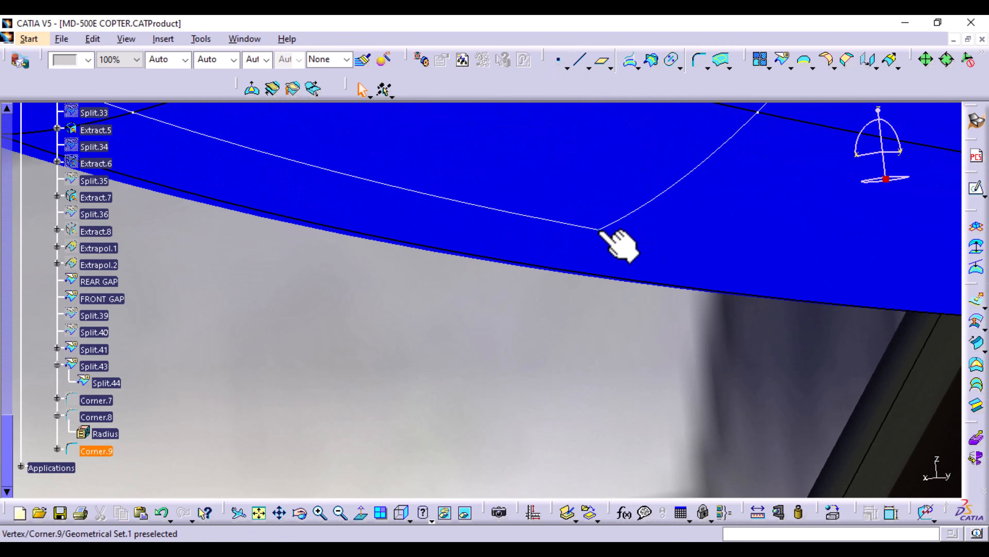
left_click(699, 62)
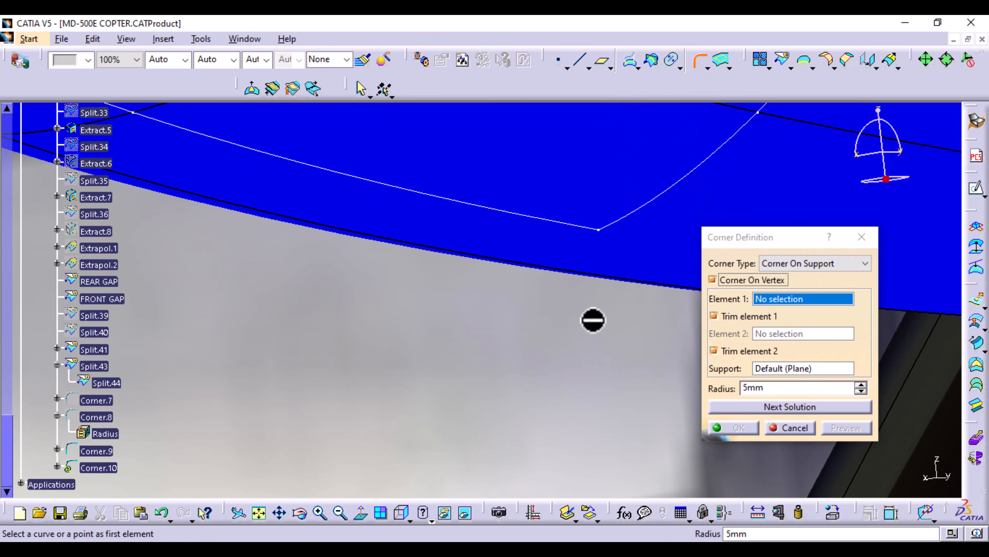
middle_click_drag(592, 321, 584, 221, "ctrl")
middle_click_drag(634, 174, 331, 296)
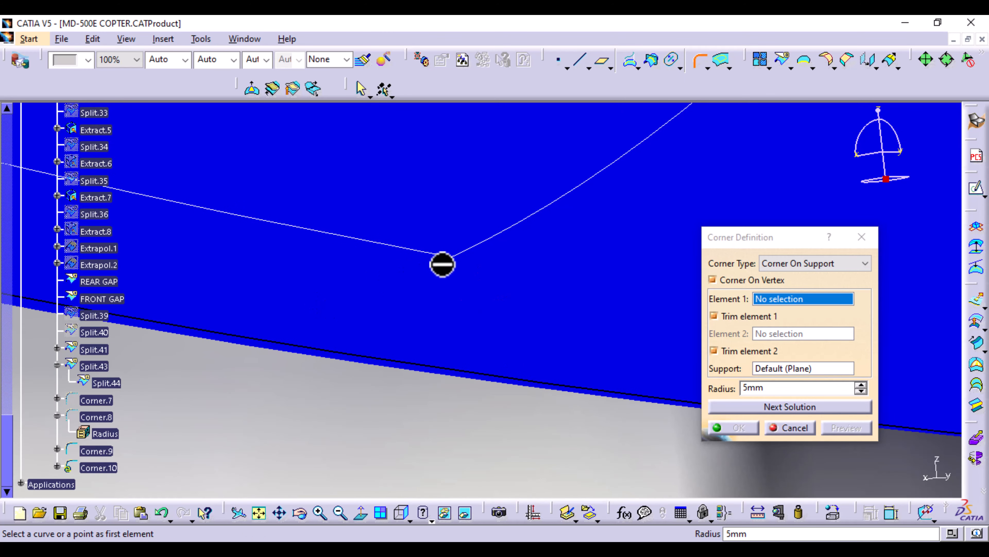
left_click(452, 258)
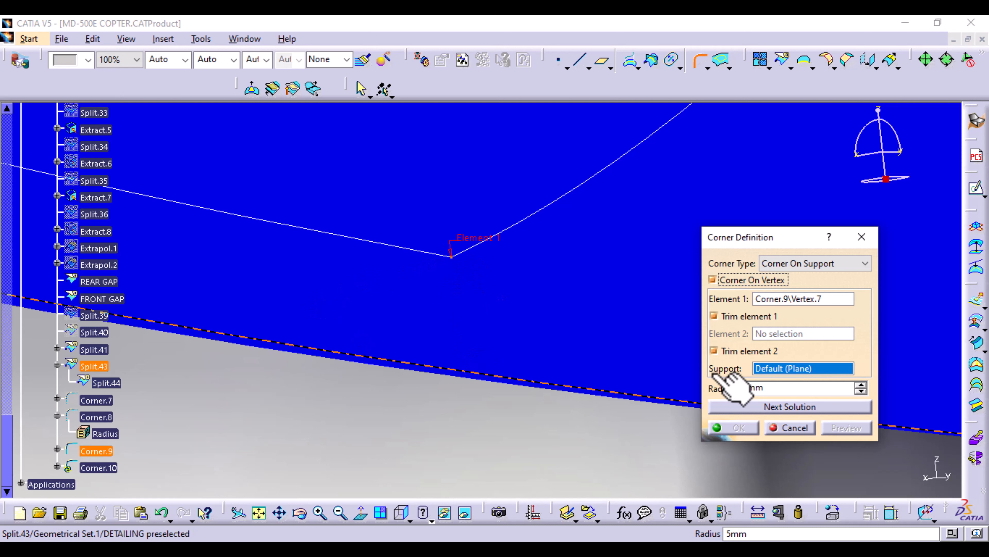
left_click(531, 291)
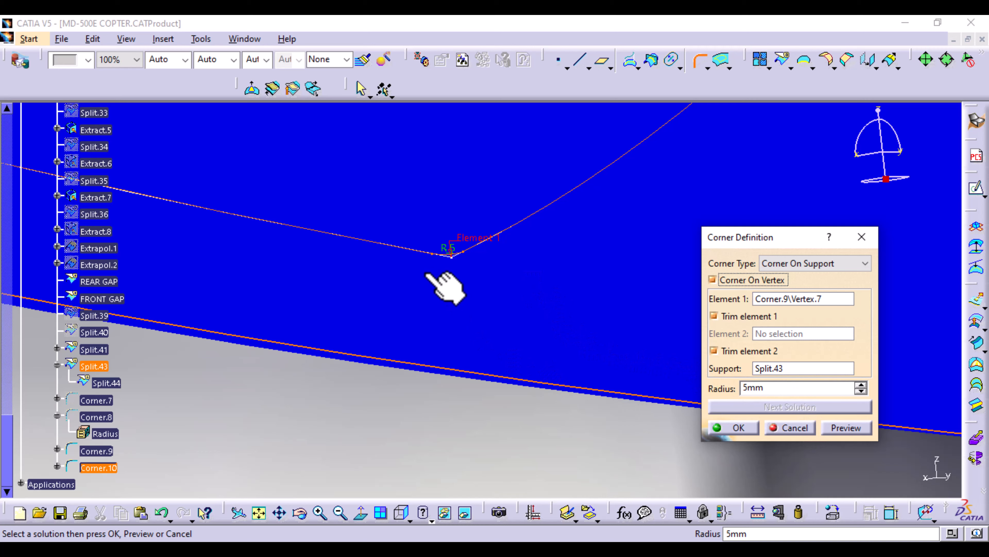
Split the blue fuselage surface Split.43 with the rounded lower nose window outline Corner.10, keeping both sides
middle_click_drag(444, 287, 490, 491)
middle_click_drag(518, 203, 508, 270)
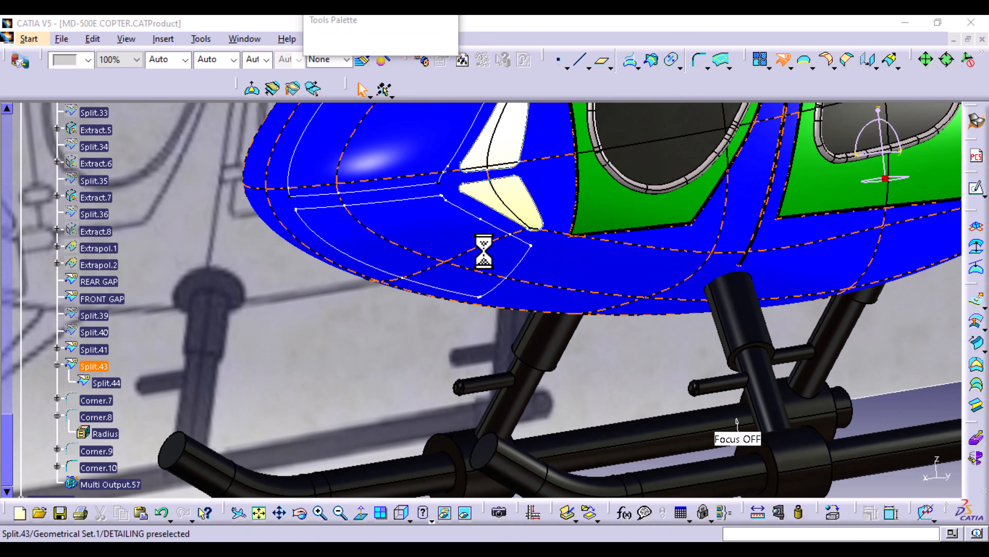
left_click(466, 233)
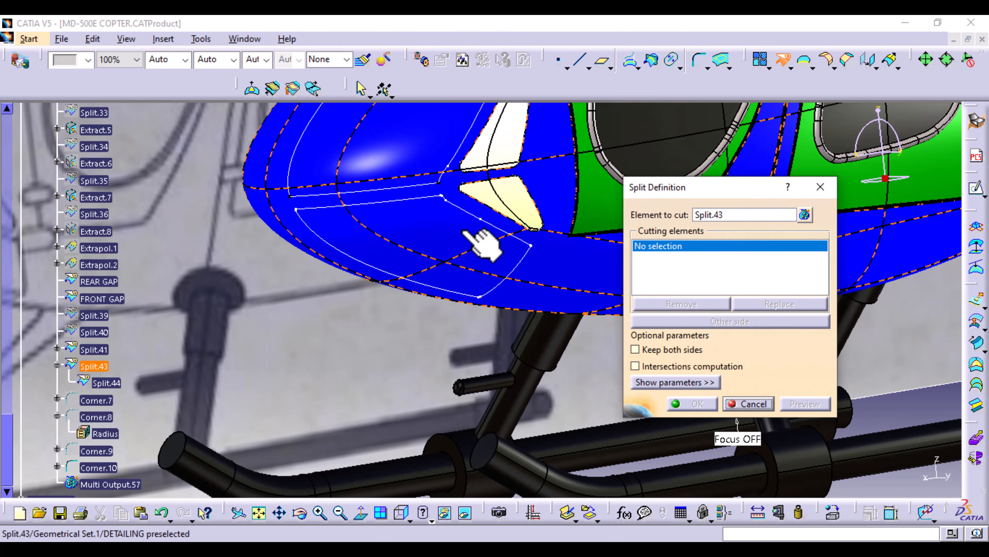
left_click(466, 231)
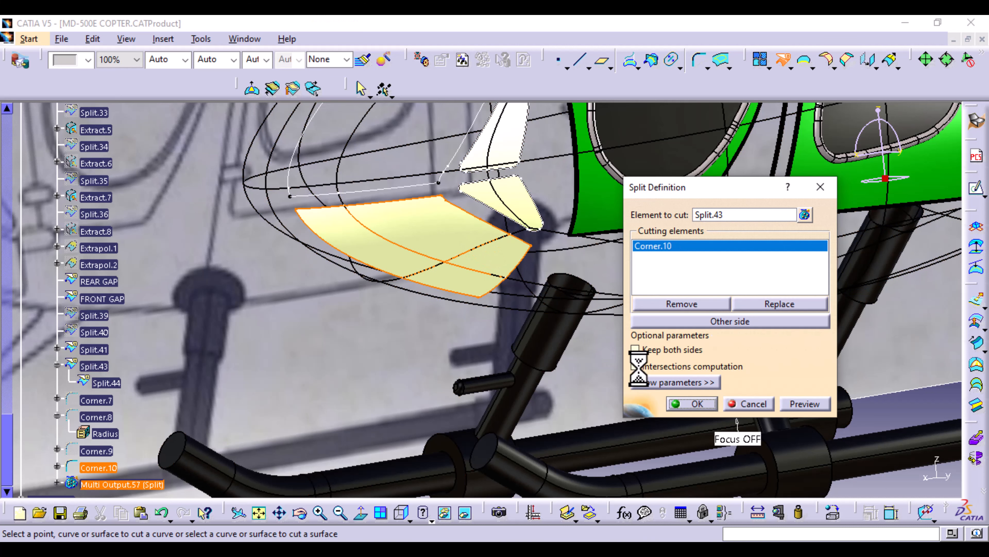
left_click(673, 350)
left_click(695, 404)
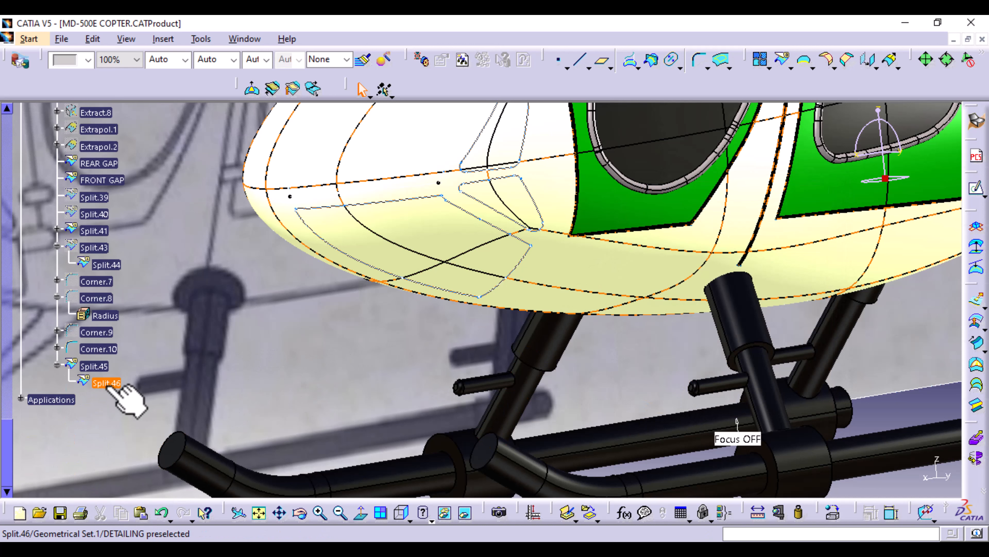
Color the main fuselage surface Split.46 blue
left_click(114, 385)
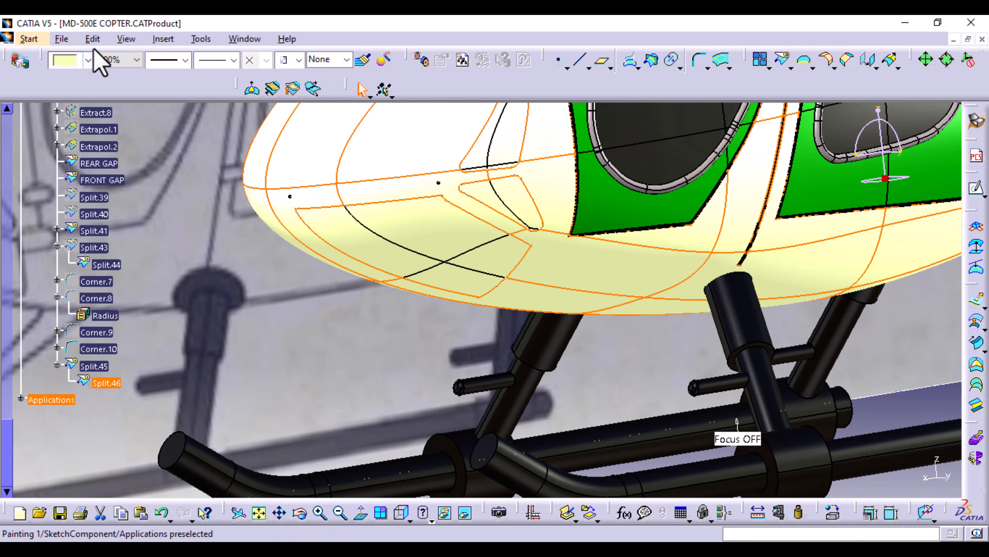
left_click(89, 59)
left_click(71, 243)
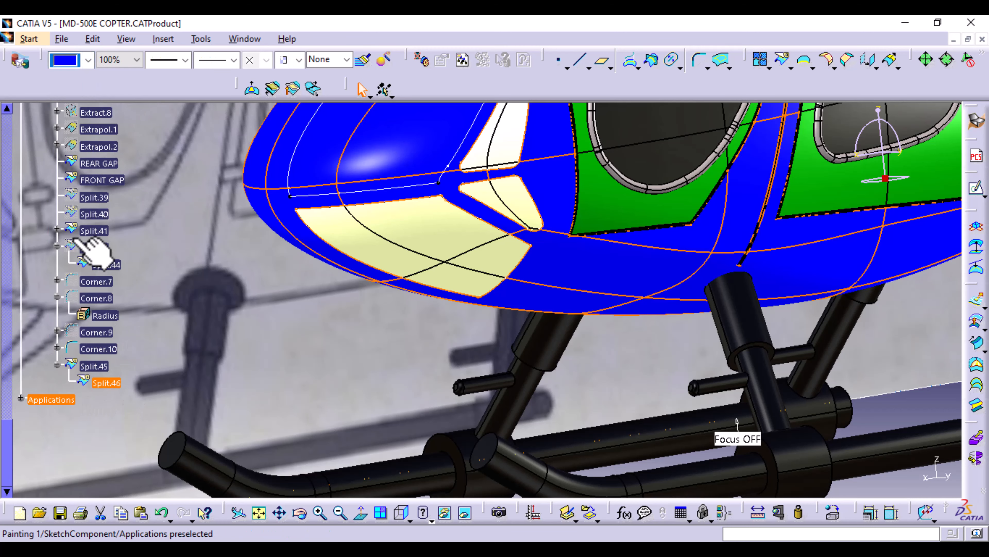
In a Split of fuselage surface Split.46, create a join of Split.6, Split.12, Split.24 and Split.11 as the cutting element
middle_click_drag(419, 161, 324, 306)
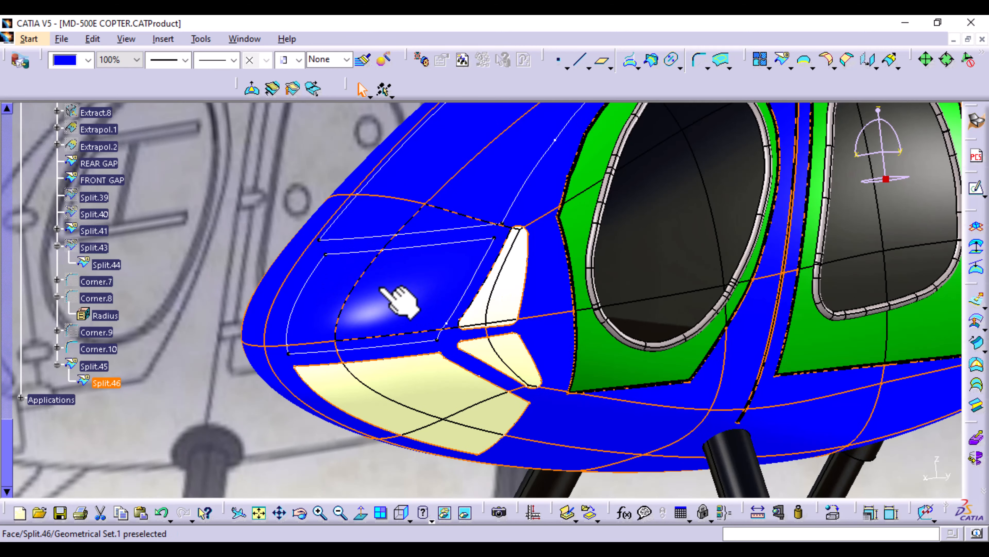
middle_click_drag(475, 214, 365, 267)
left_click(781, 63)
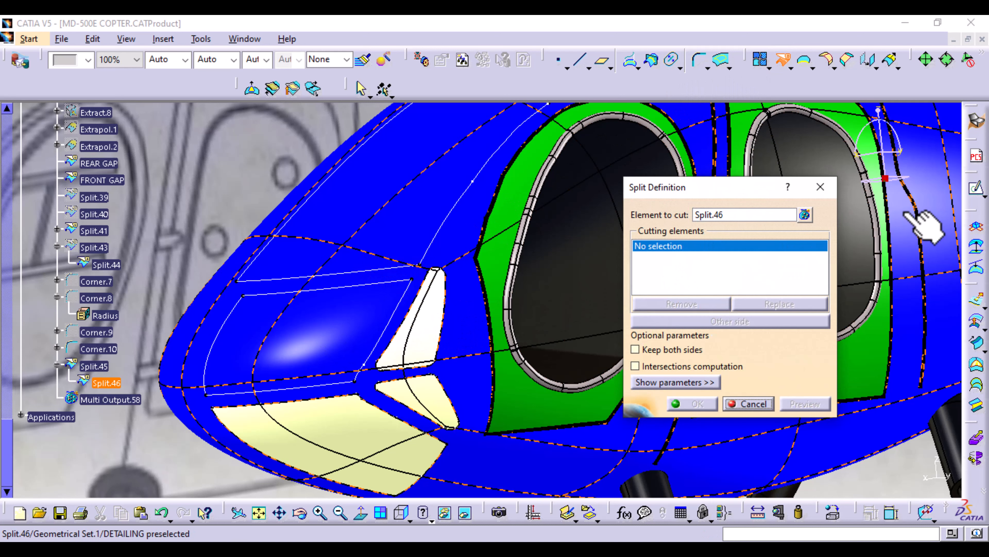
left_click(757, 215)
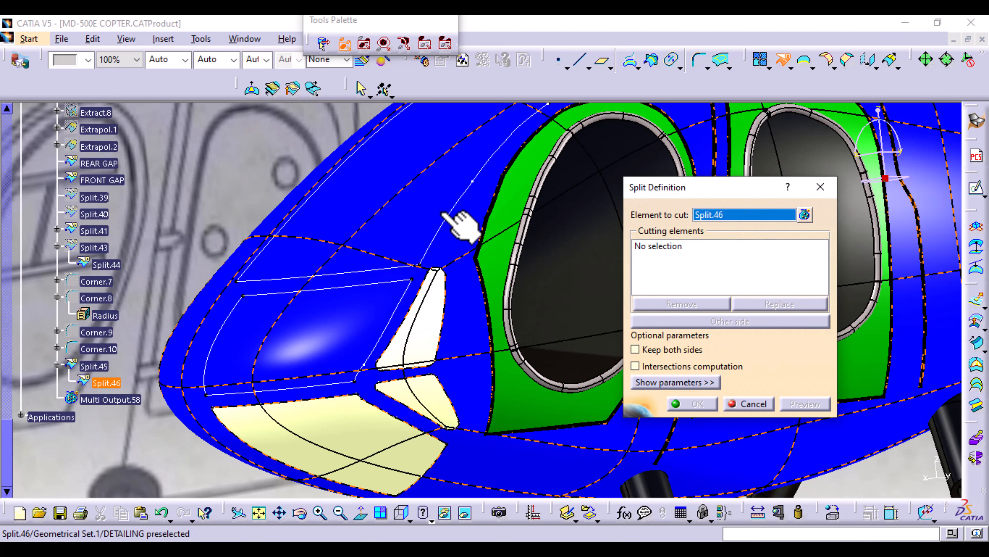
left_click(430, 196)
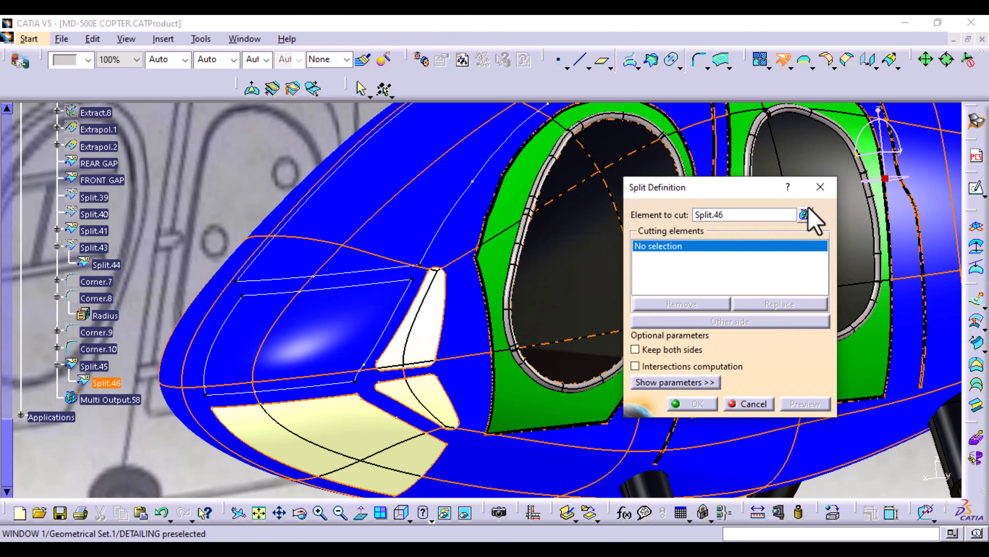
right_click(746, 246)
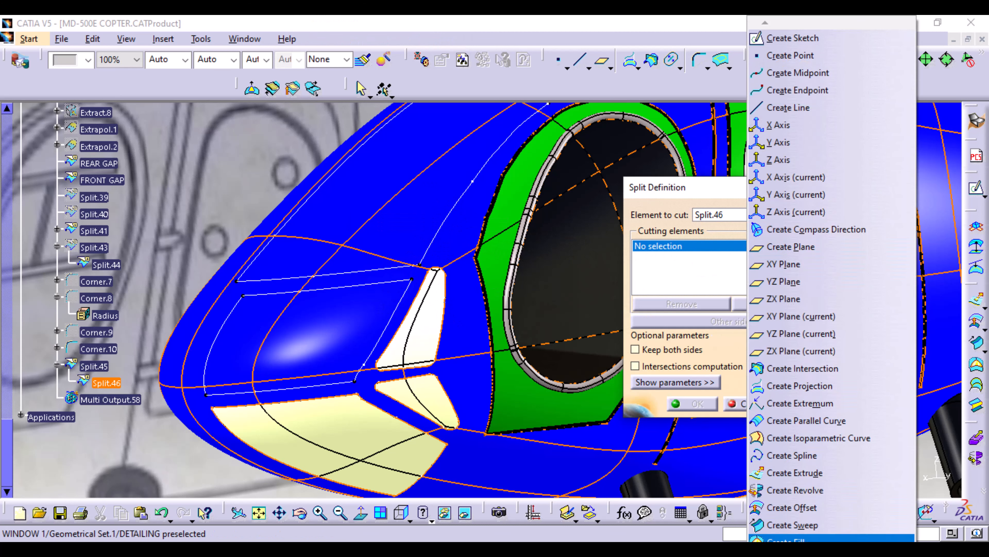
mouse_move(794, 541)
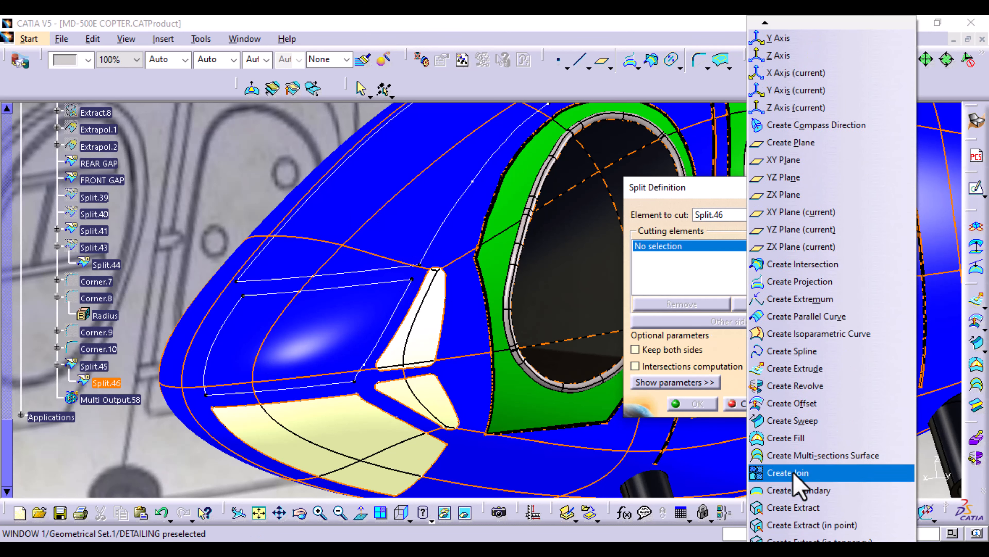
left_click(795, 472)
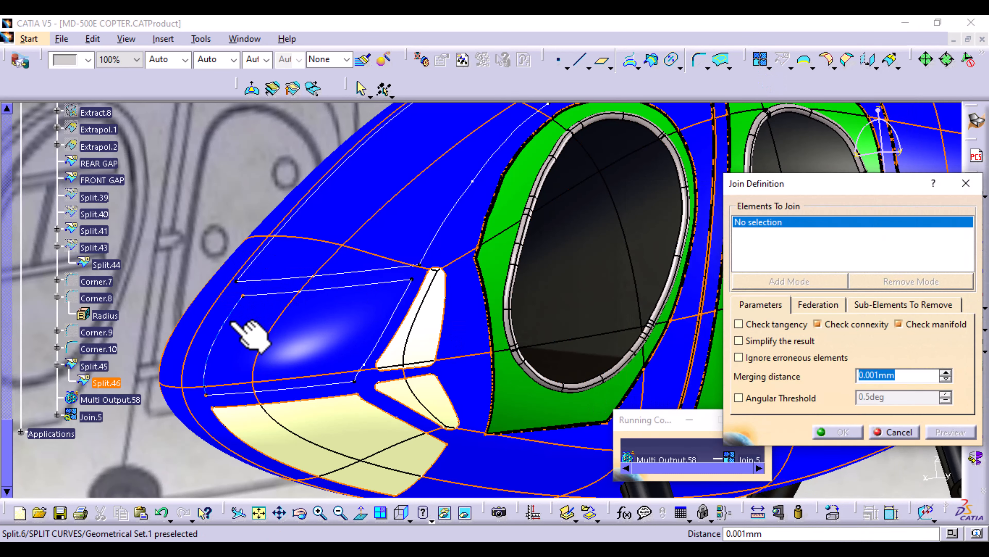
left_click(348, 288)
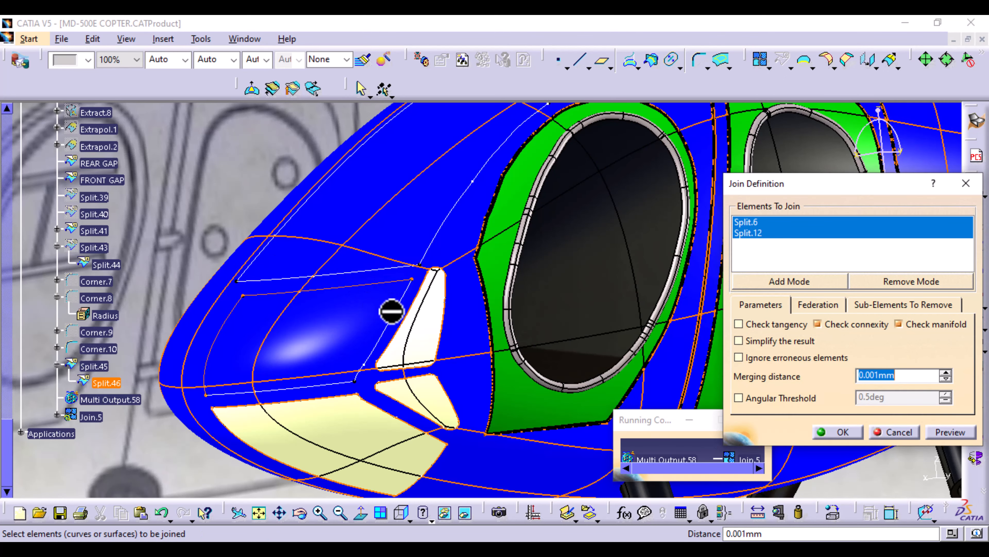
left_click(389, 325)
left_click(340, 382)
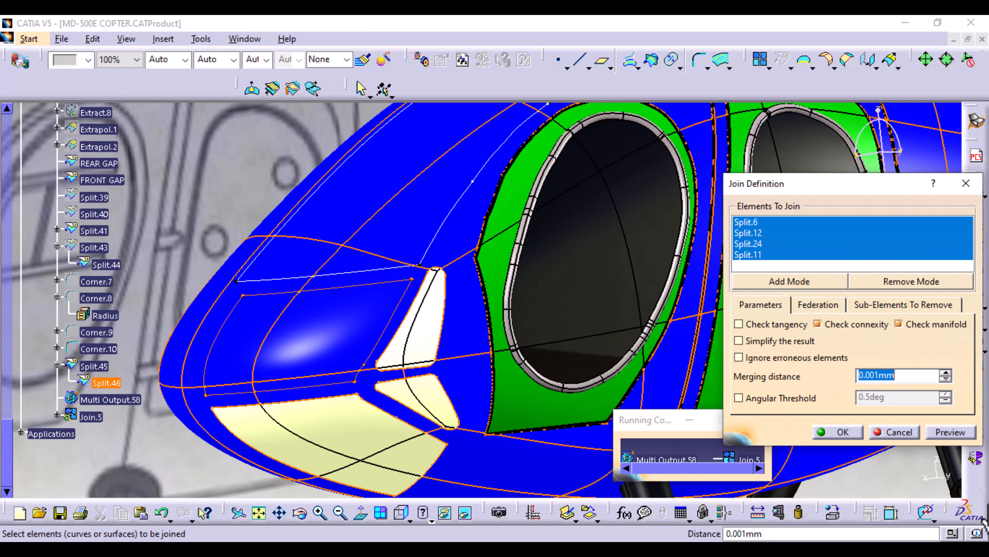
left_click(949, 432)
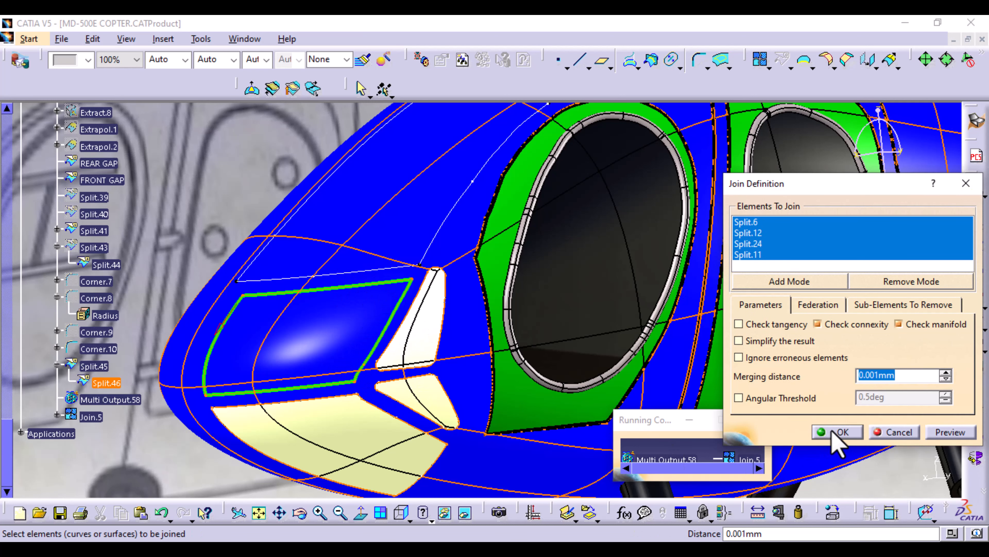
left_click(836, 432)
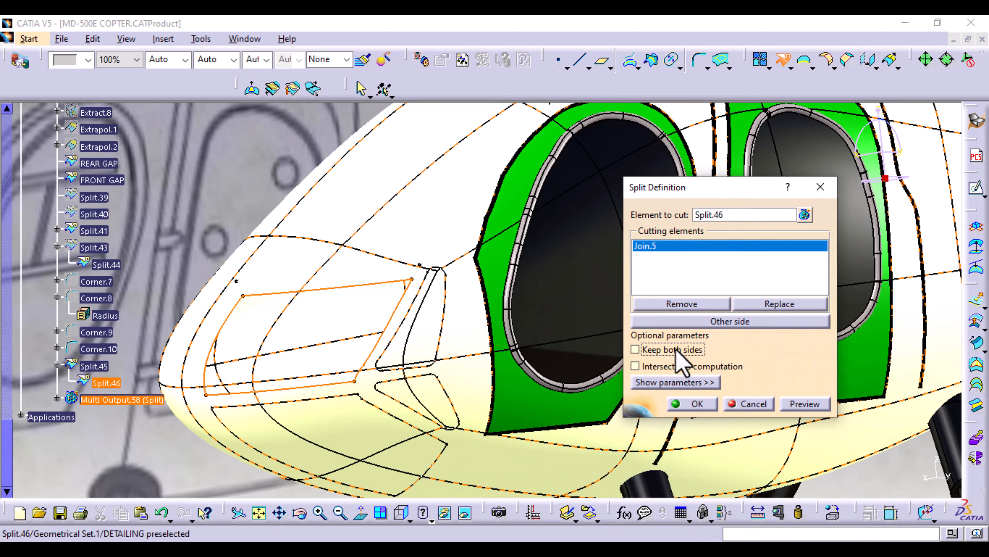
Complete the split keeping both sides, and color the resulting main fuselage surface blue
left_click(676, 350)
left_click(701, 405)
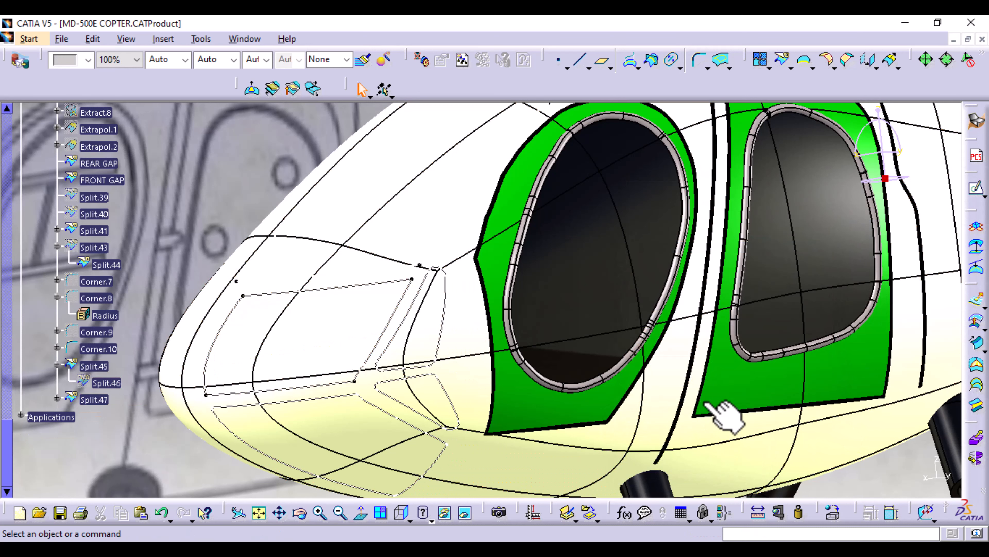
left_click(58, 397)
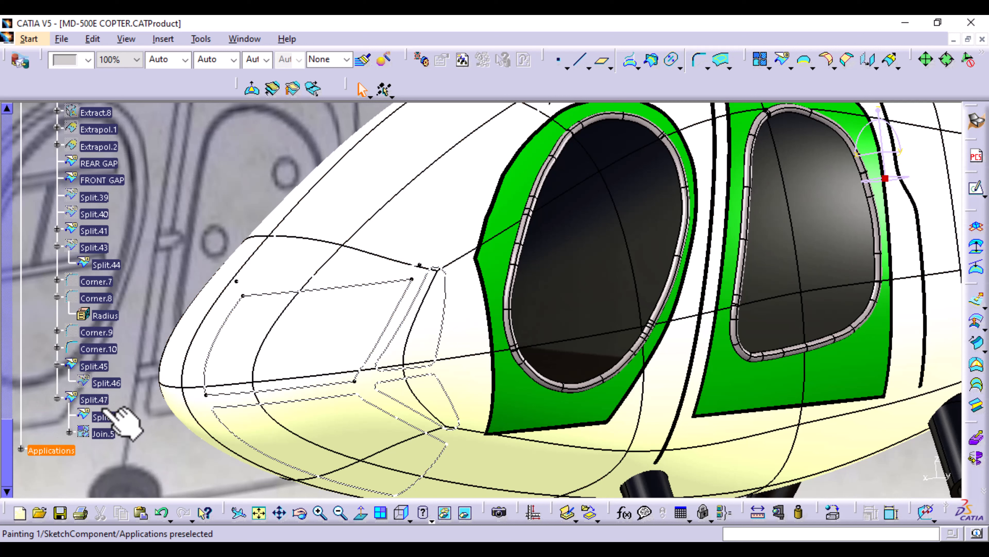
left_click(95, 399)
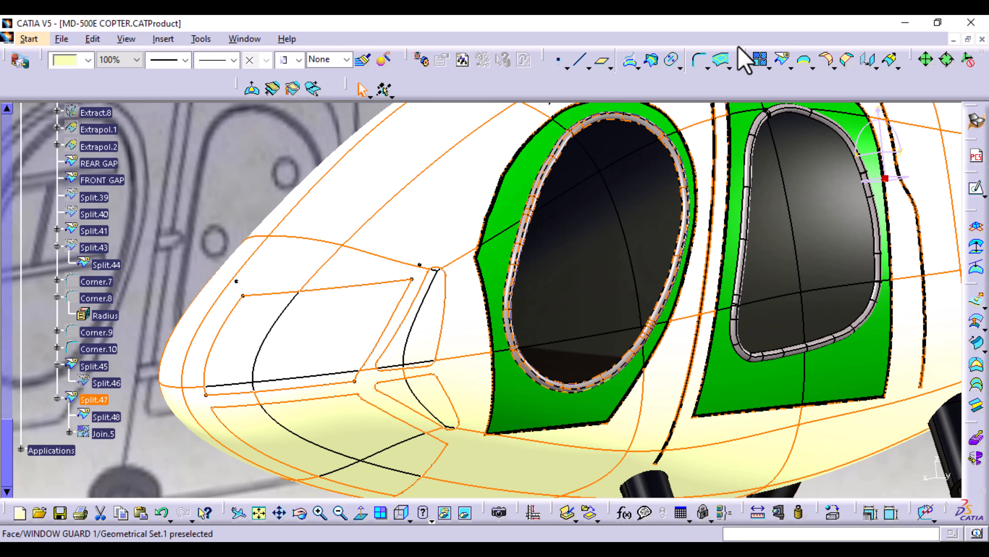
left_click(87, 60)
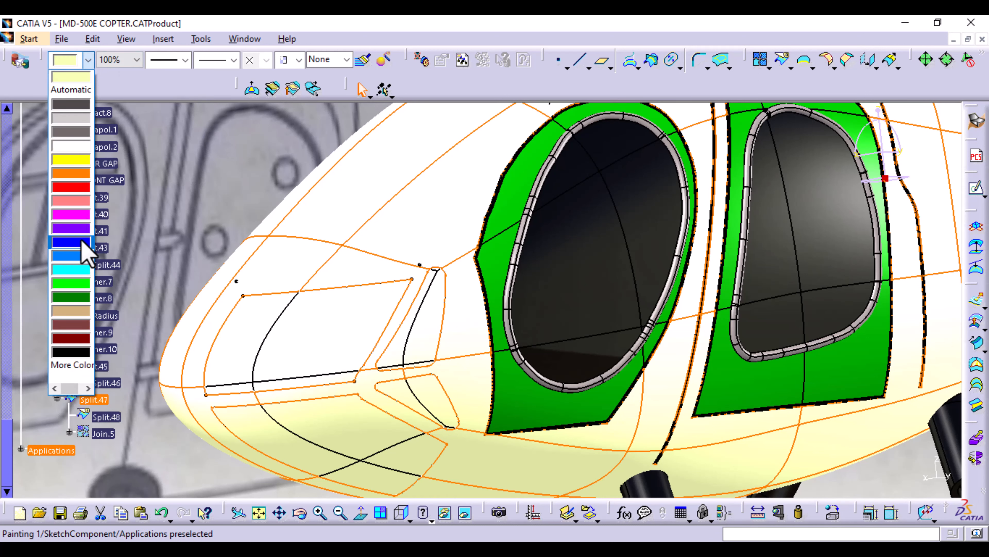
left_click(82, 243)
In a Split of fuselage surface Split.47, create a join of Split.13, Split.2, Split.14 and Split.21 as the cutting element
middle_click_drag(457, 205, 568, 230)
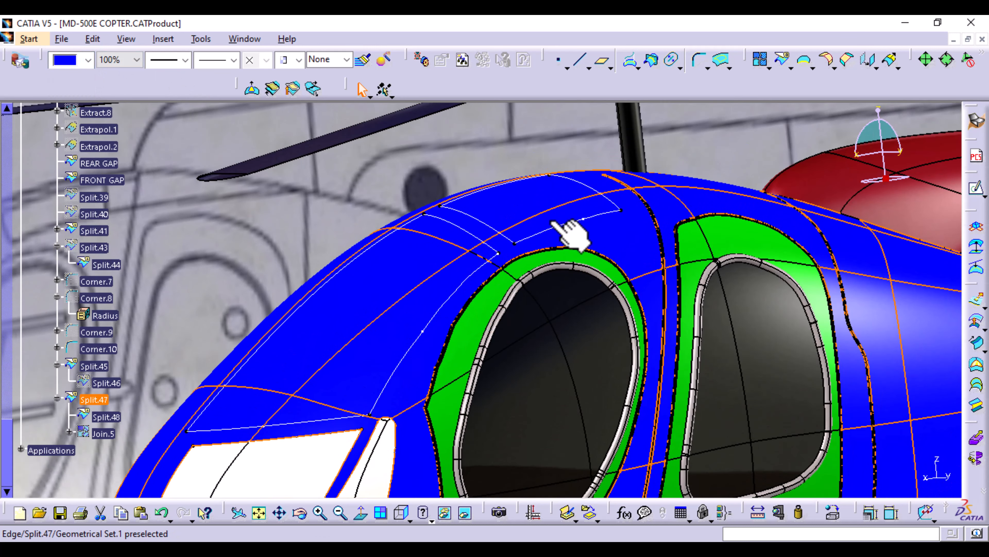
left_click(778, 62)
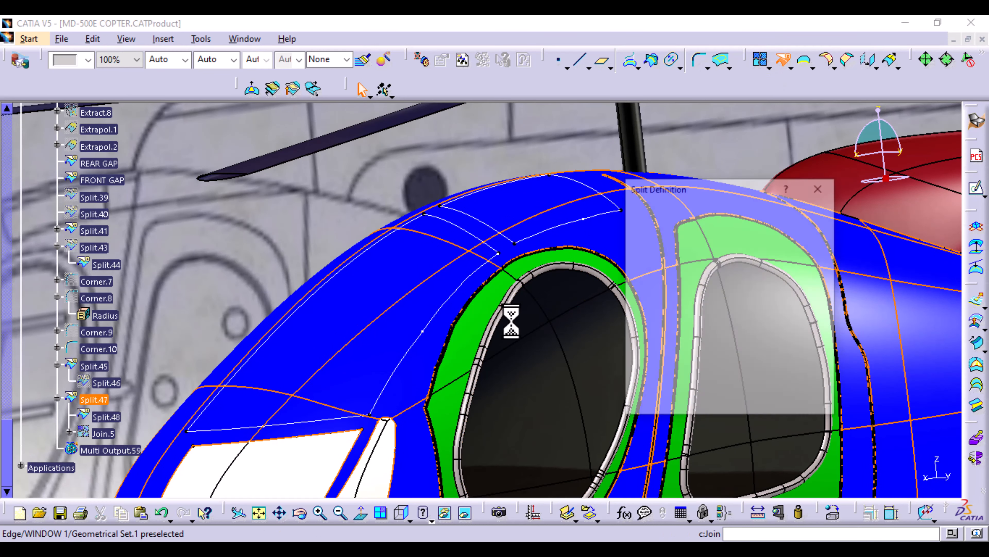
middle_click_drag(393, 320, 436, 250)
right_click(710, 251)
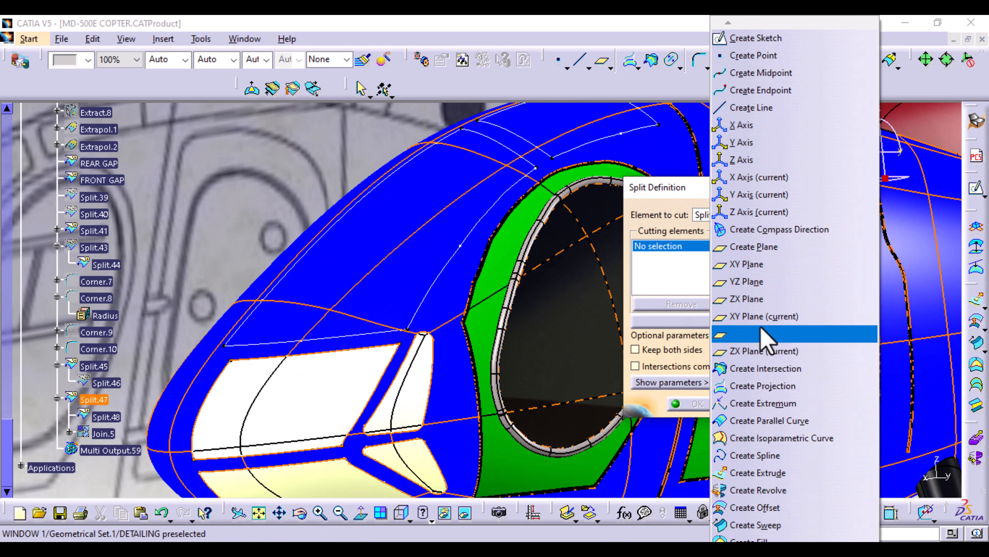
mouse_move(753, 549)
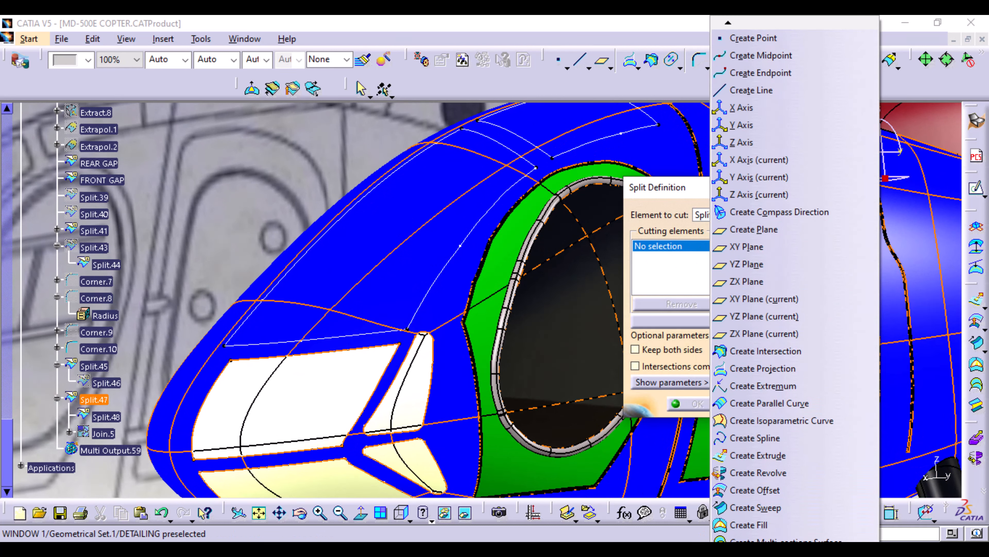
left_click(754, 456)
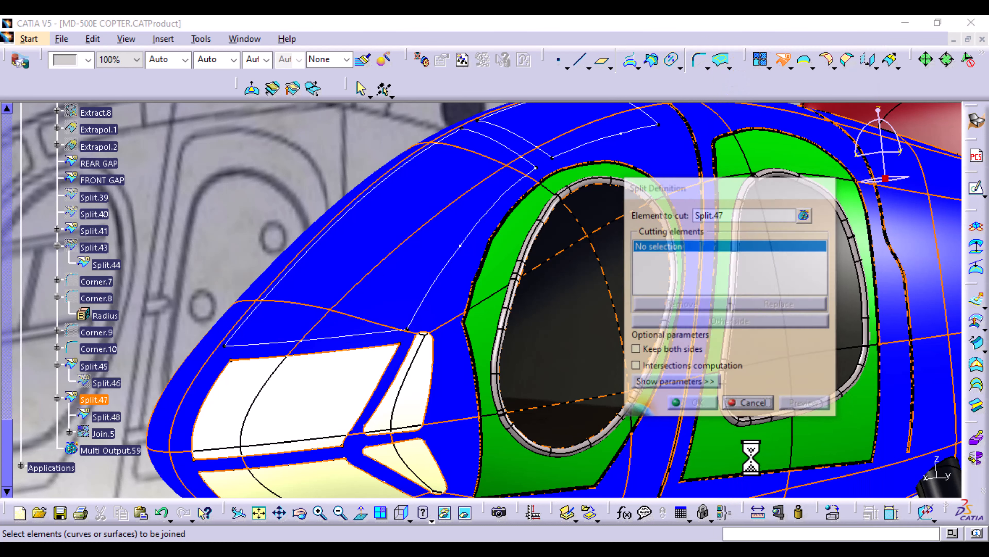
left_click(270, 344)
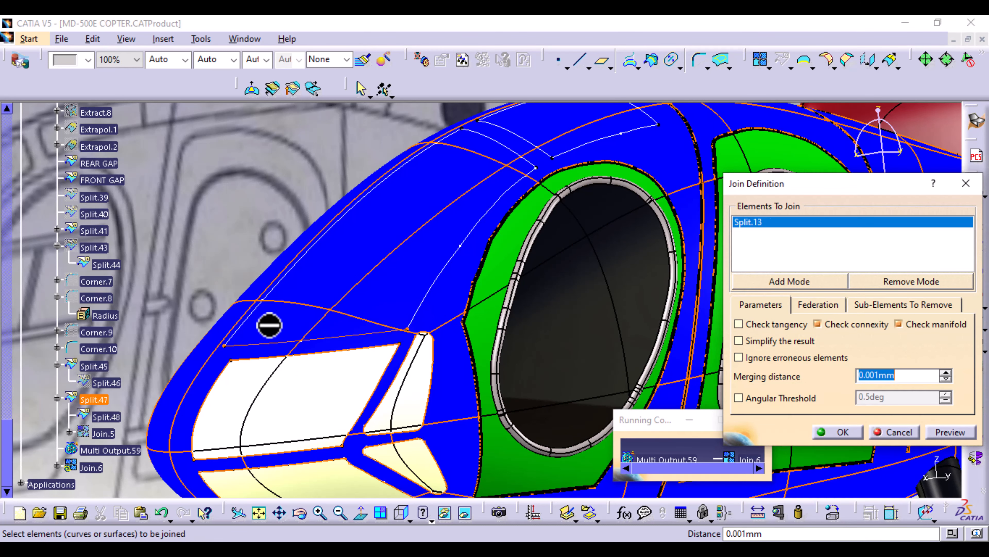
left_click(273, 287)
left_click(510, 148)
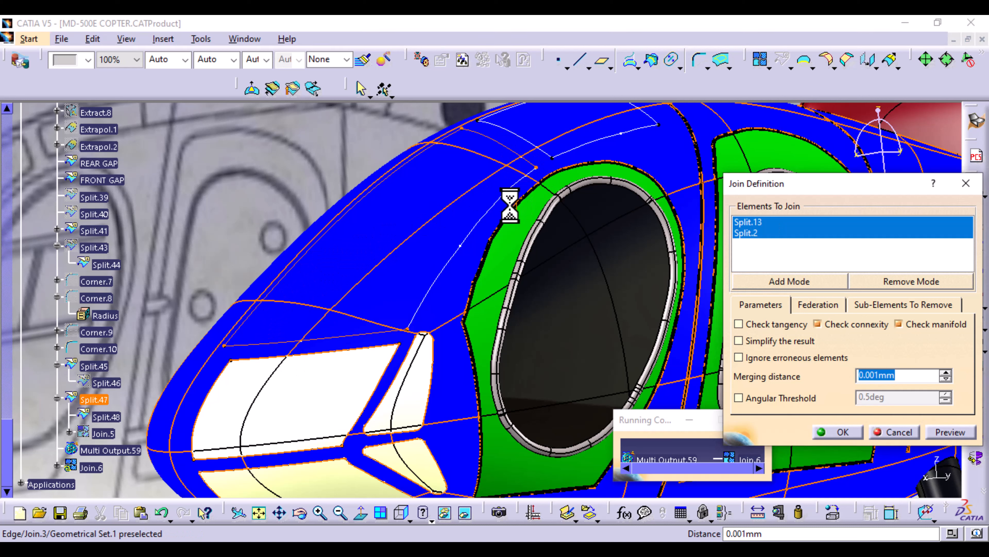
left_click(509, 218)
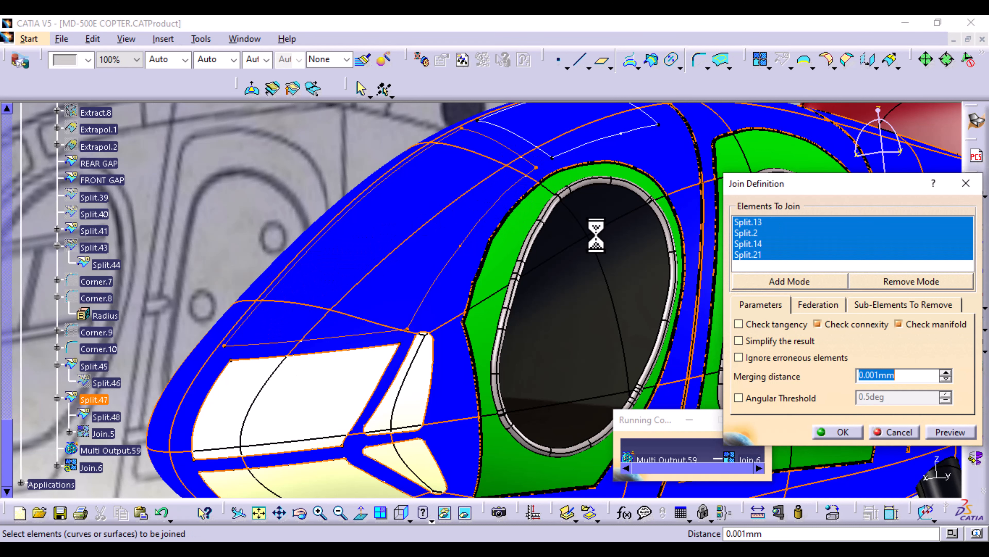
left_click(959, 431)
left_click(837, 431)
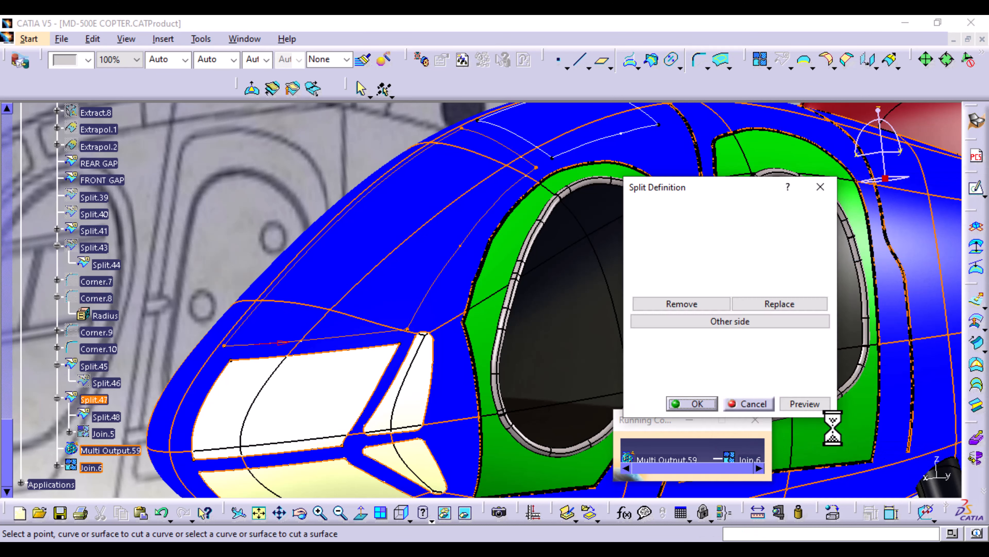
Complete the windshield split keeping both sides, and color the main fuselage surface Split.49 blue
left_click(659, 350)
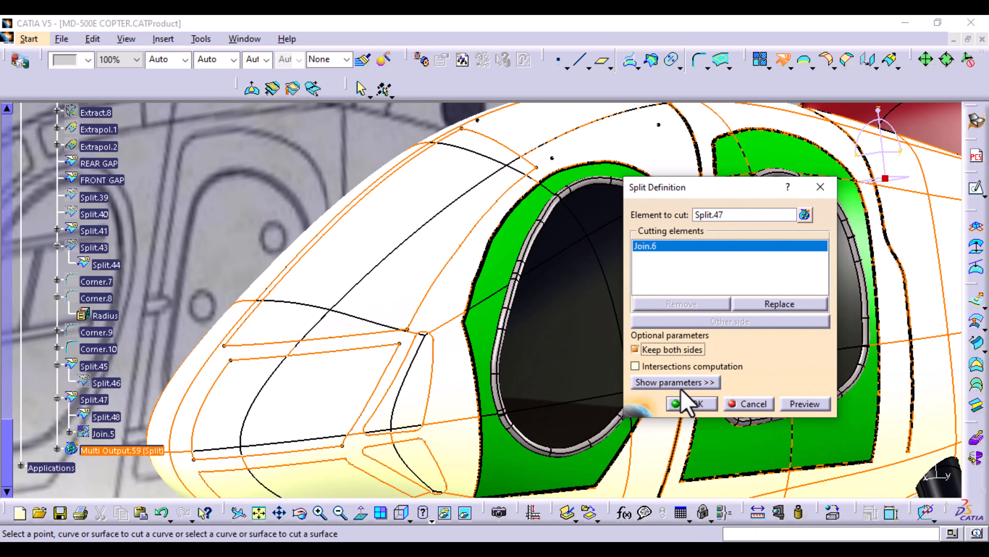
left_click(696, 405)
middle_click_drag(485, 288, 302, 288)
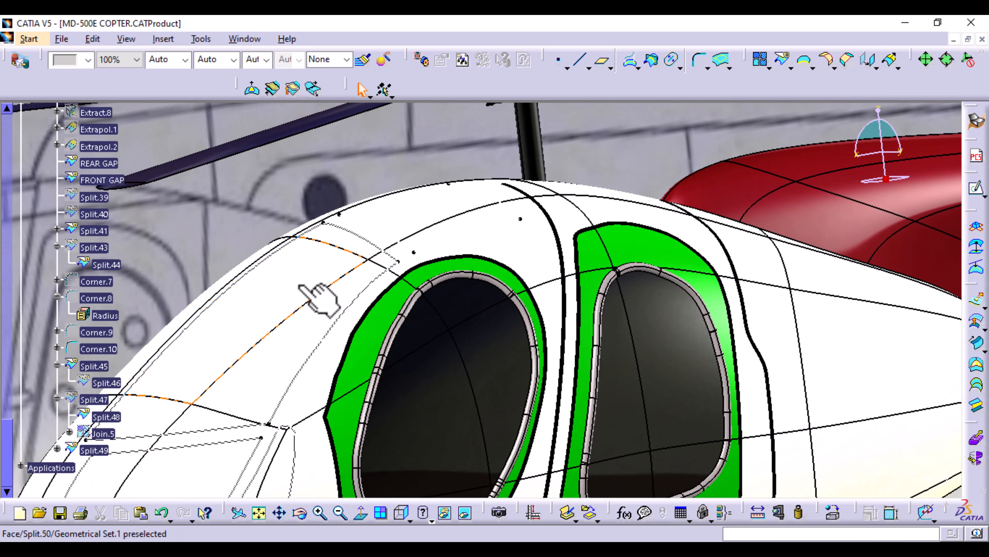
left_click(94, 450)
left_click(89, 60)
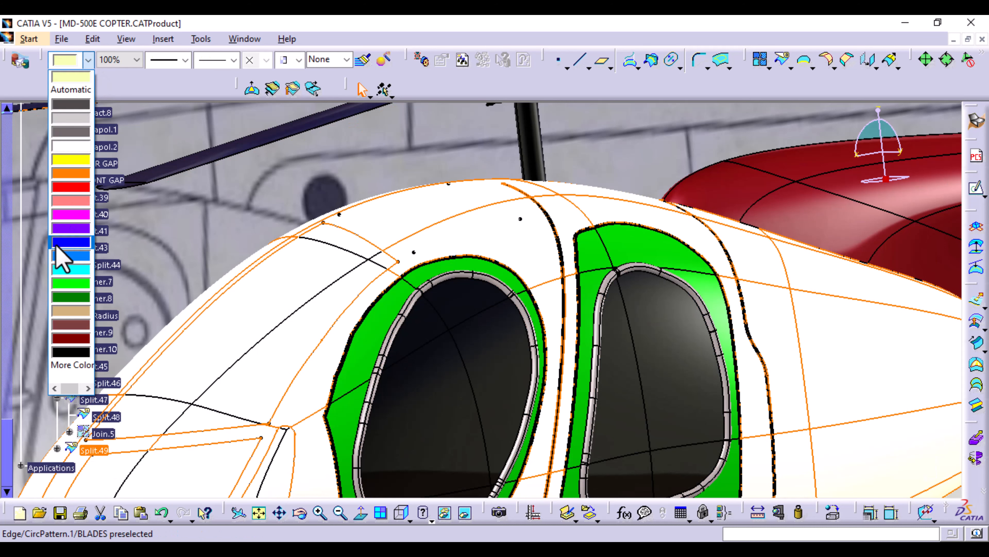
left_click(76, 241)
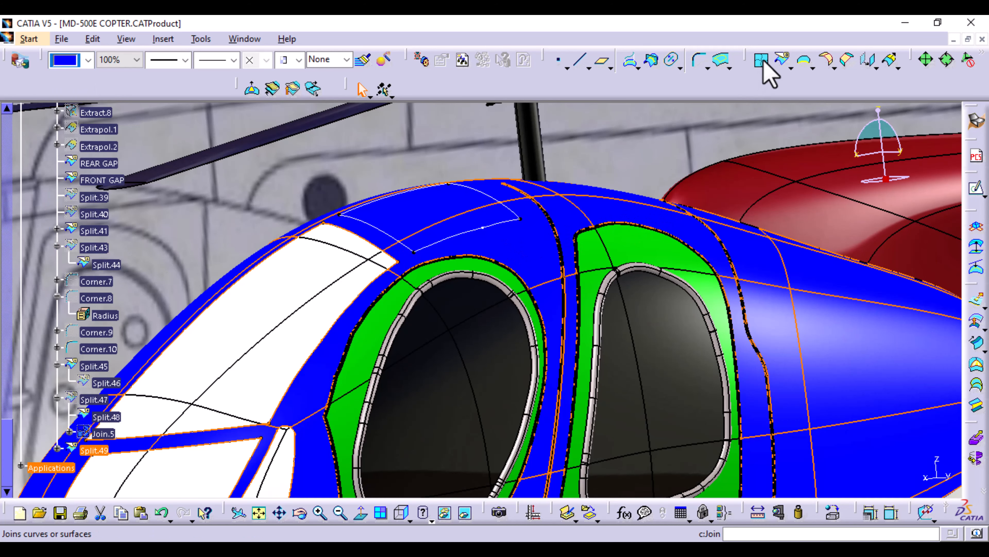
Split fuselage surface Split.49 with a new join of roof window curves Split.15, Split.4, Split.16 and Split.18, keeping both sides
left_click(784, 59)
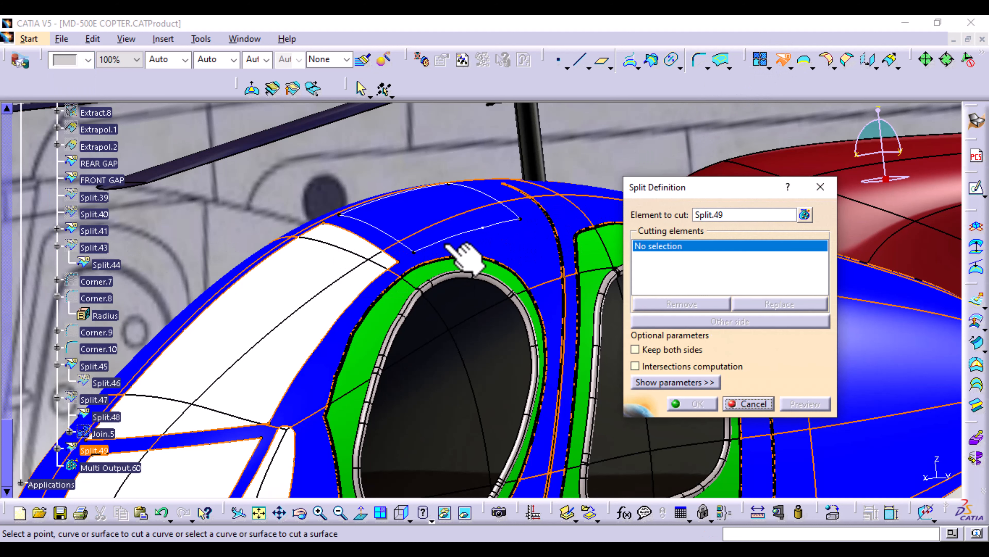
right_click(678, 257)
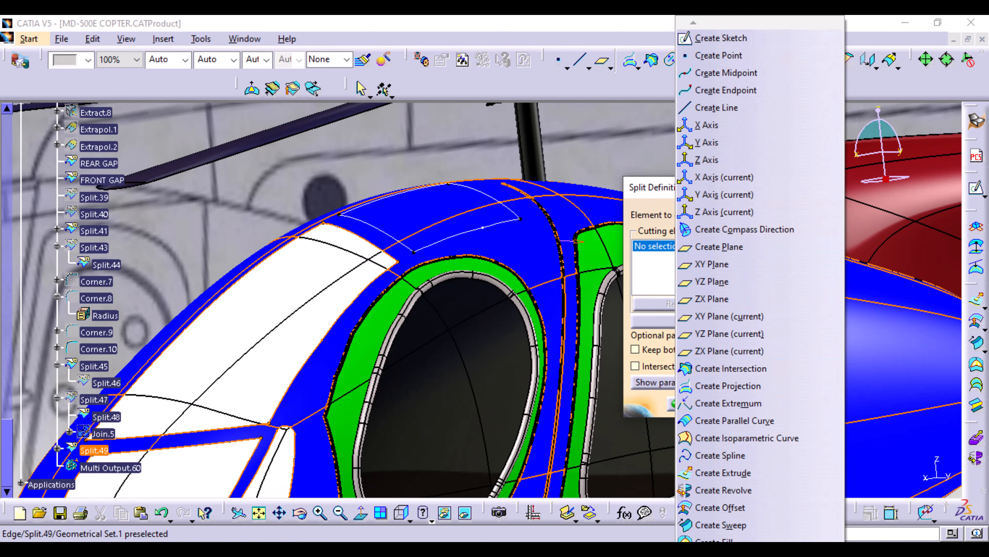
scroll(706, 540, "down", 4)
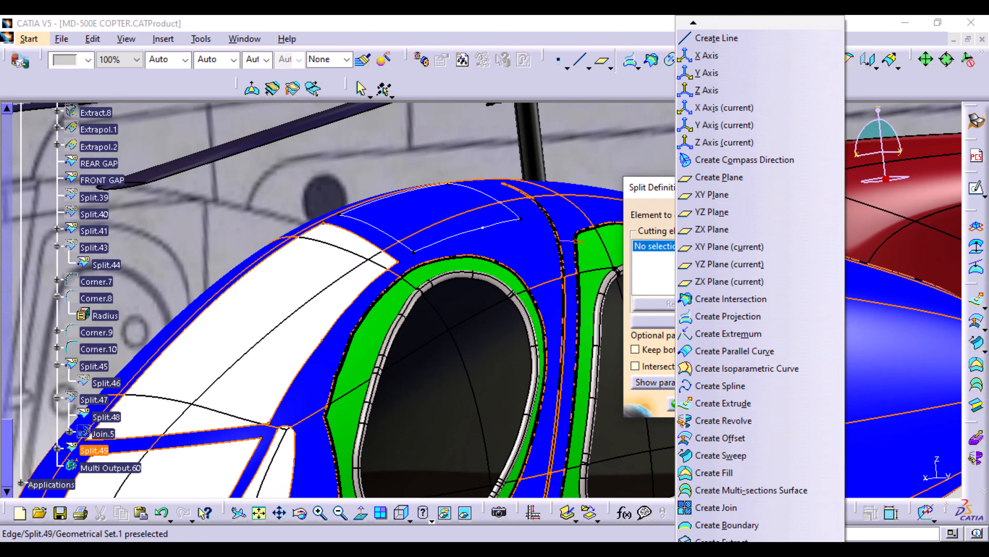
left_click(709, 508)
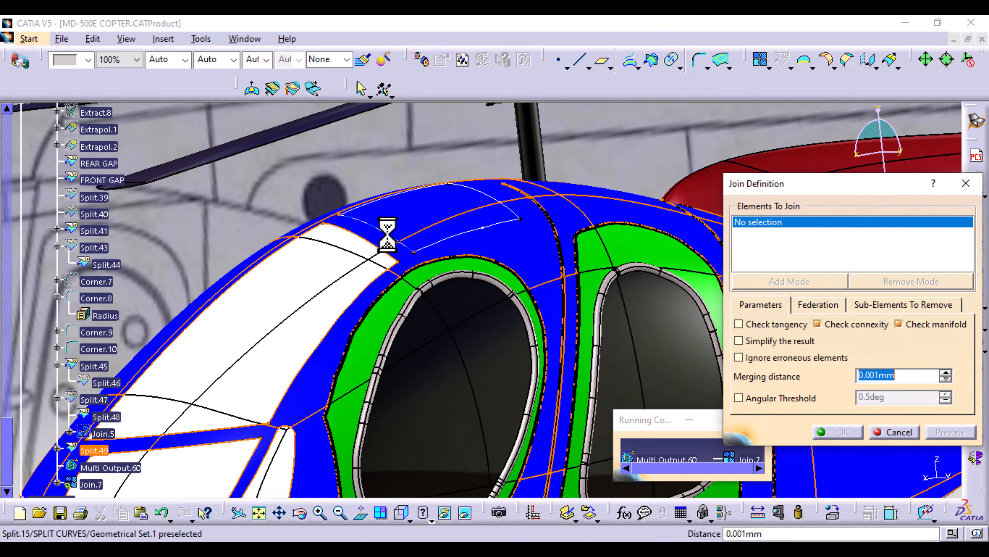
left_click(377, 215)
left_click(377, 206)
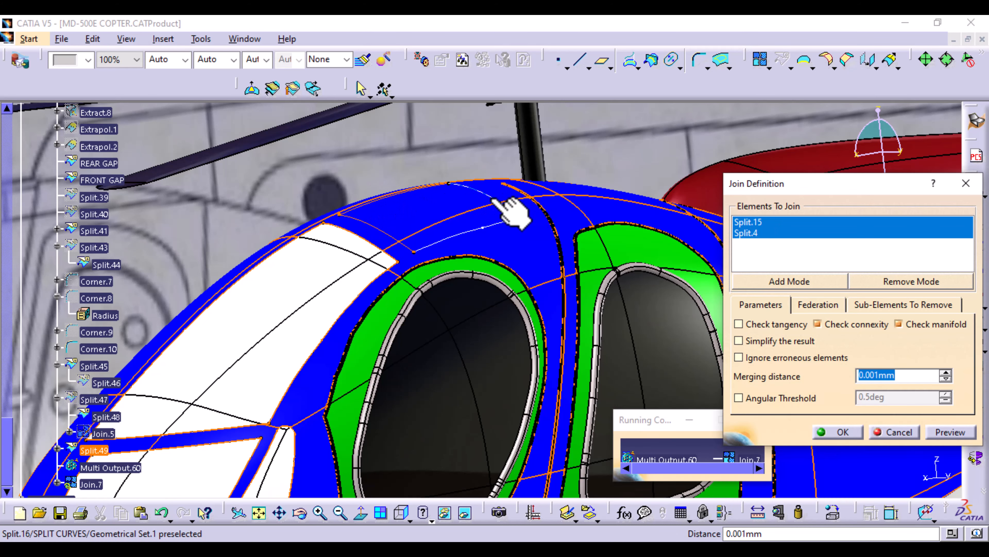
left_click(491, 222)
left_click(502, 226)
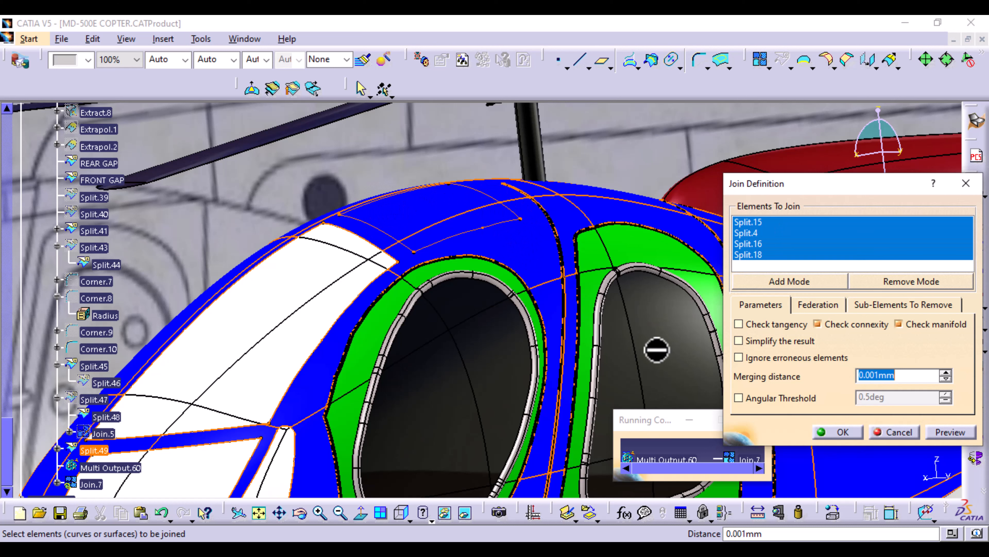
left_click(940, 431)
left_click(845, 432)
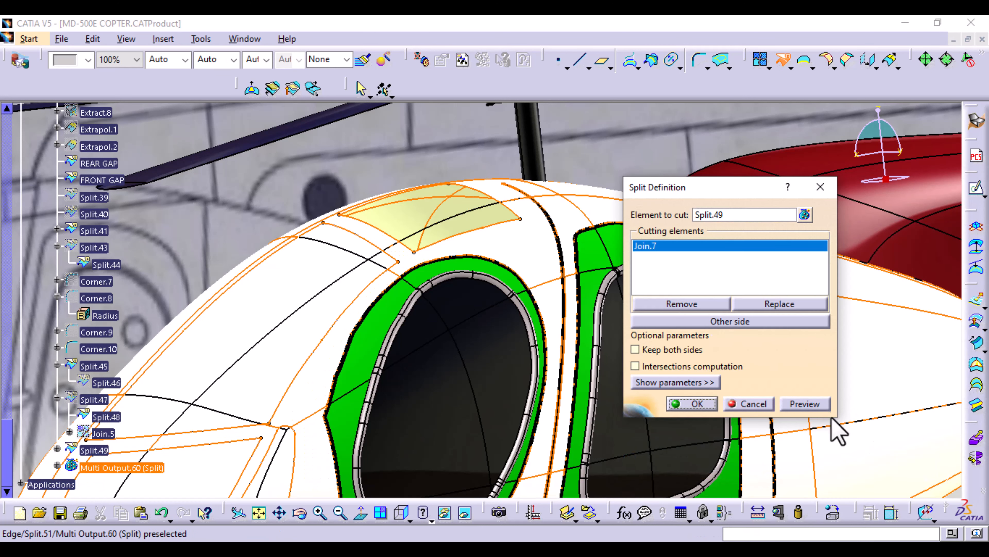
left_click(688, 350)
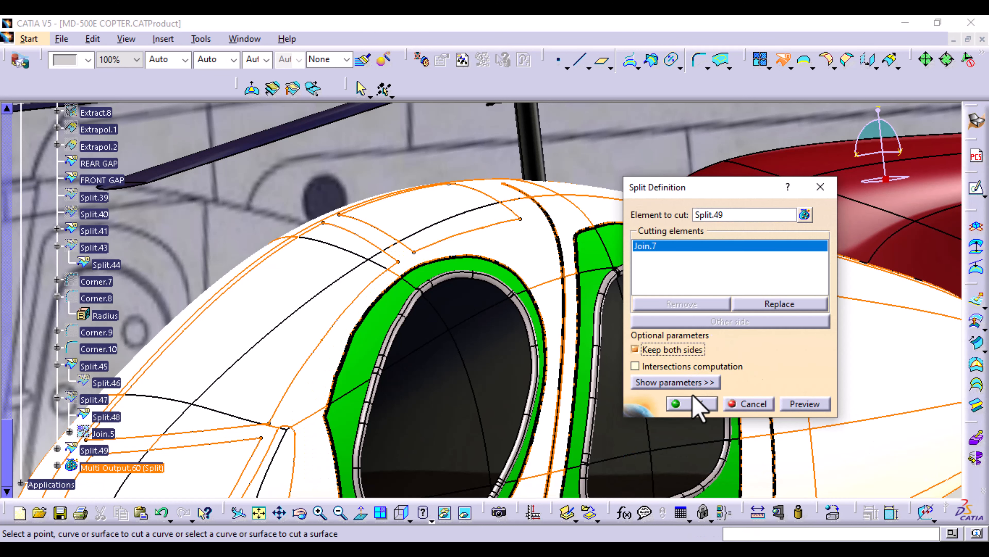
left_click(686, 404)
Hide all points and all lines in the helicopter model
middle_click_drag(634, 294, 610, 351)
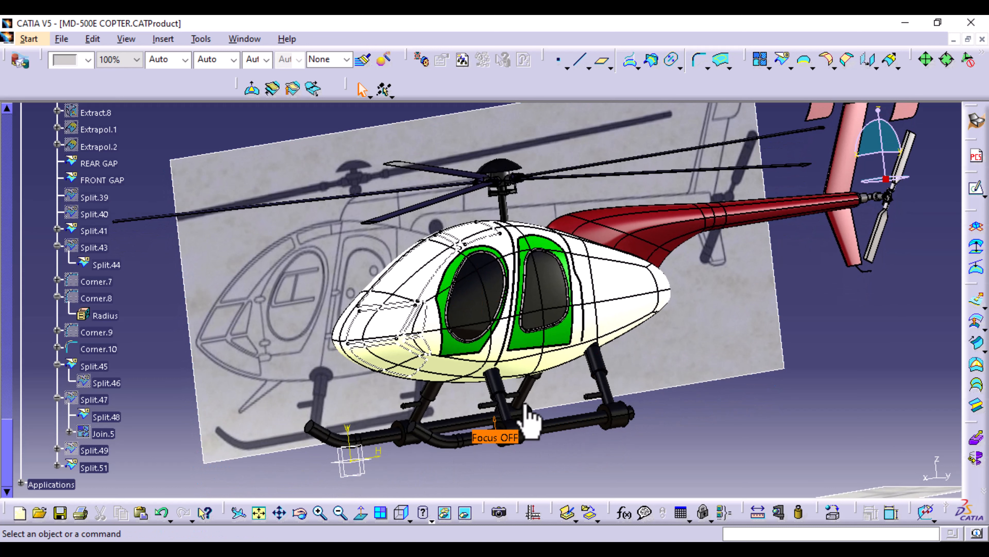
left_click(199, 39)
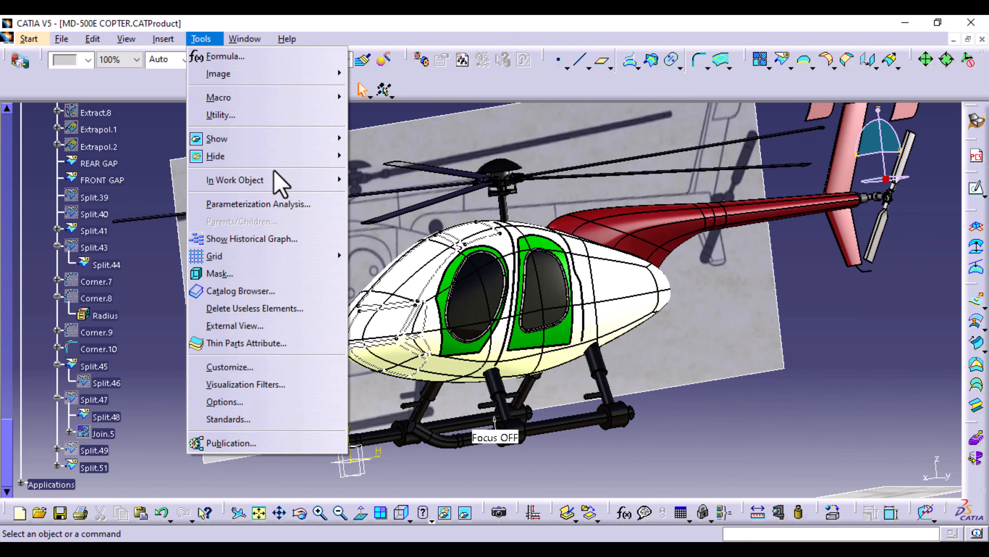
mouse_move(282, 157)
left_click(390, 156)
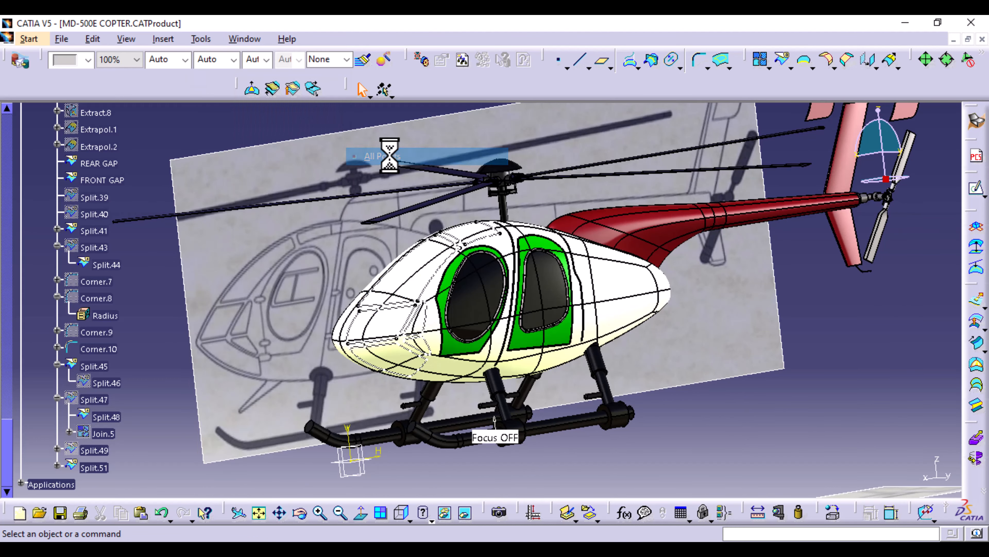
left_click(202, 39)
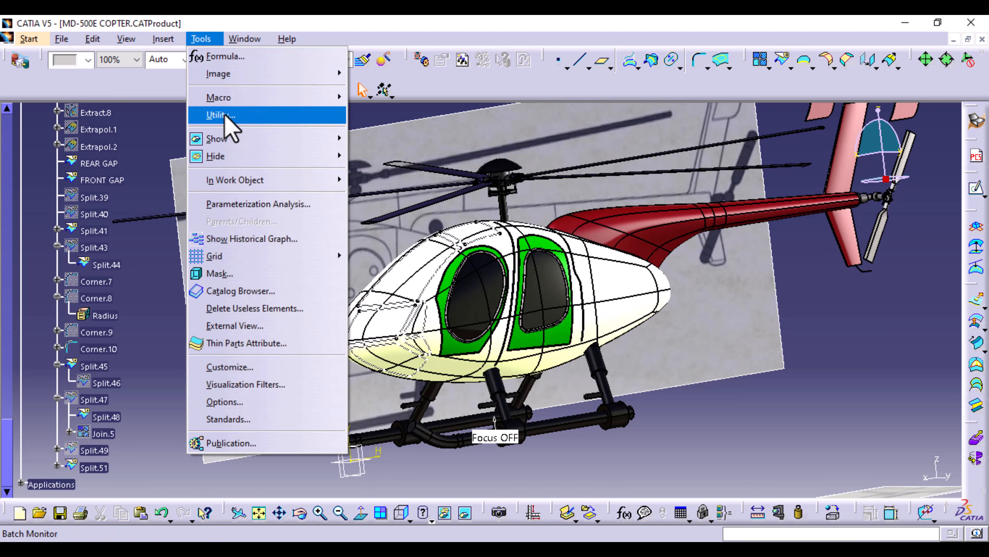
mouse_move(254, 158)
left_click(389, 174)
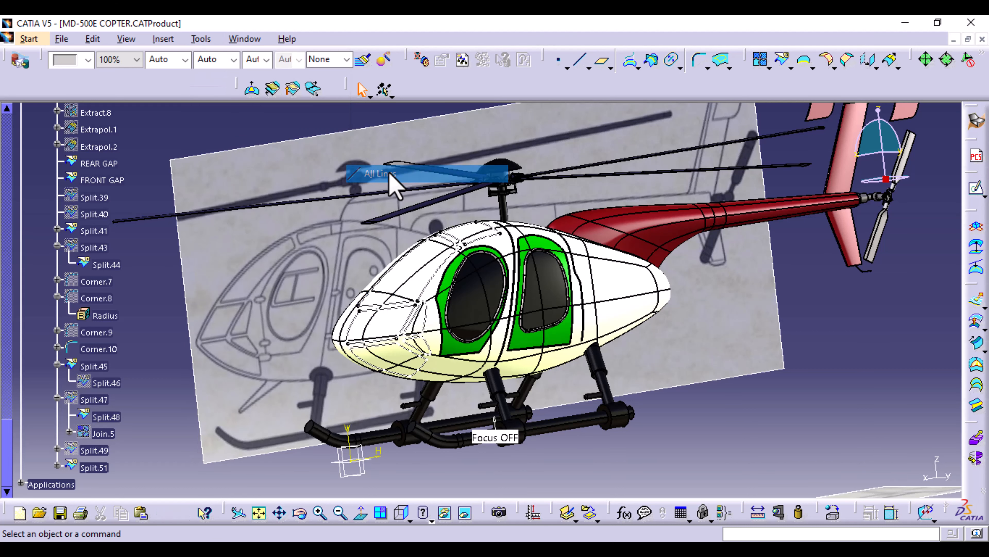
Hide all curves and all sketches in the helicopter model
left_click(202, 40)
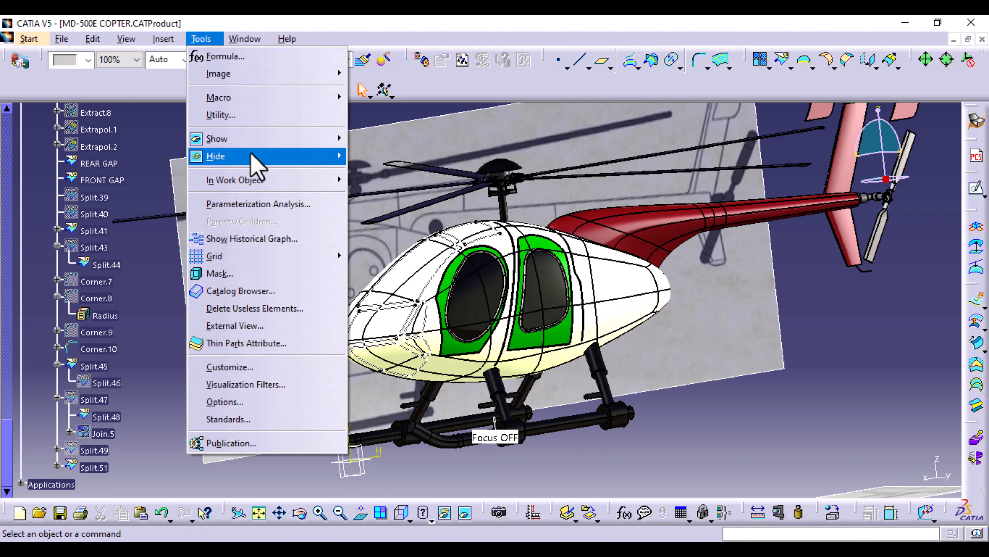
mouse_move(330, 159)
left_click(397, 198)
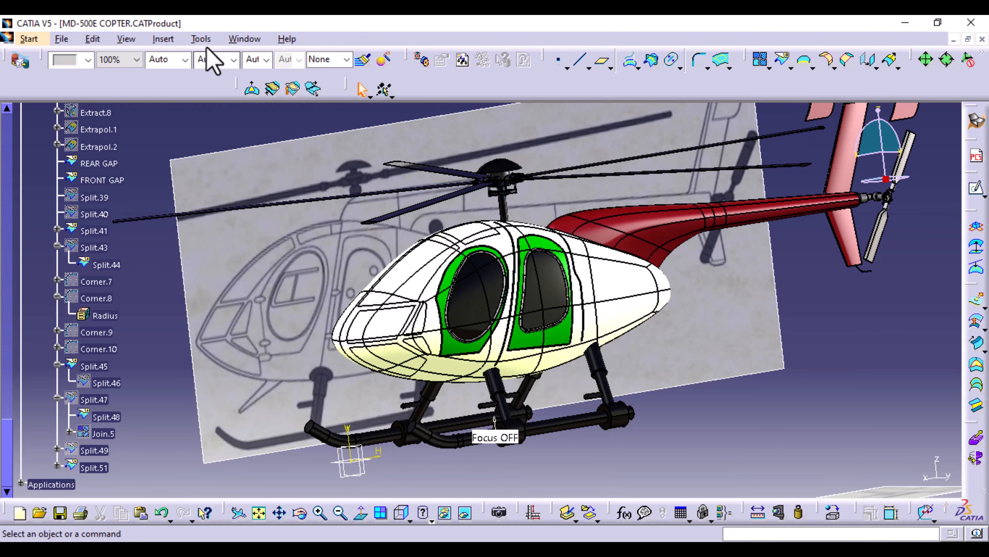
left_click(201, 38)
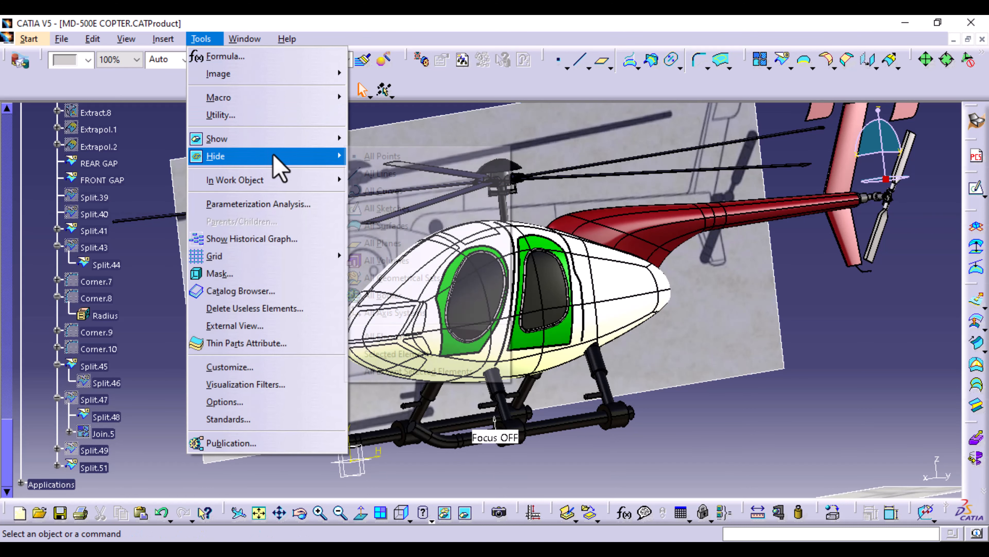
mouse_move(278, 157)
left_click(436, 220)
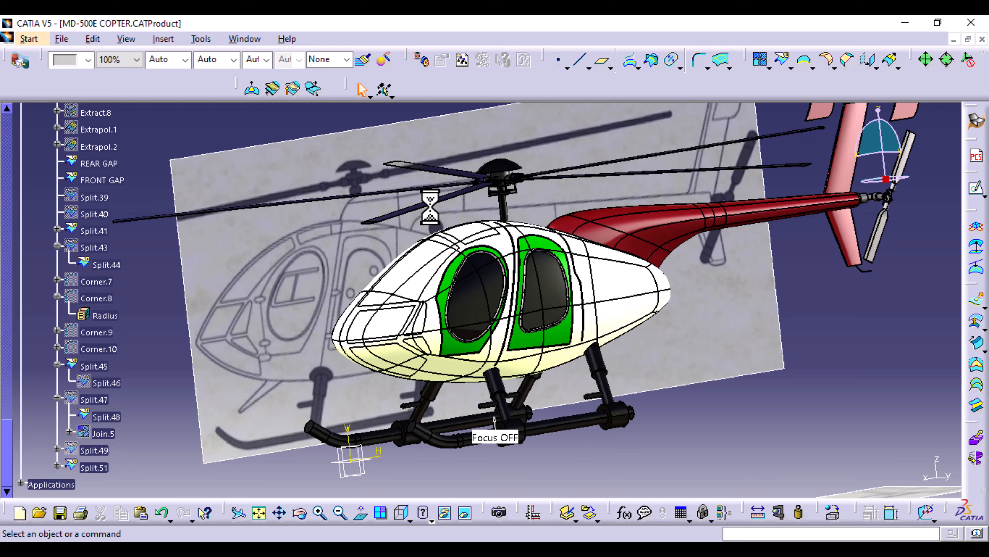
Apply the Black painting material from the default material catalog to the lower and upper nose window panels, Split.45 and Split.48
middle_click_drag(585, 428, 571, 396)
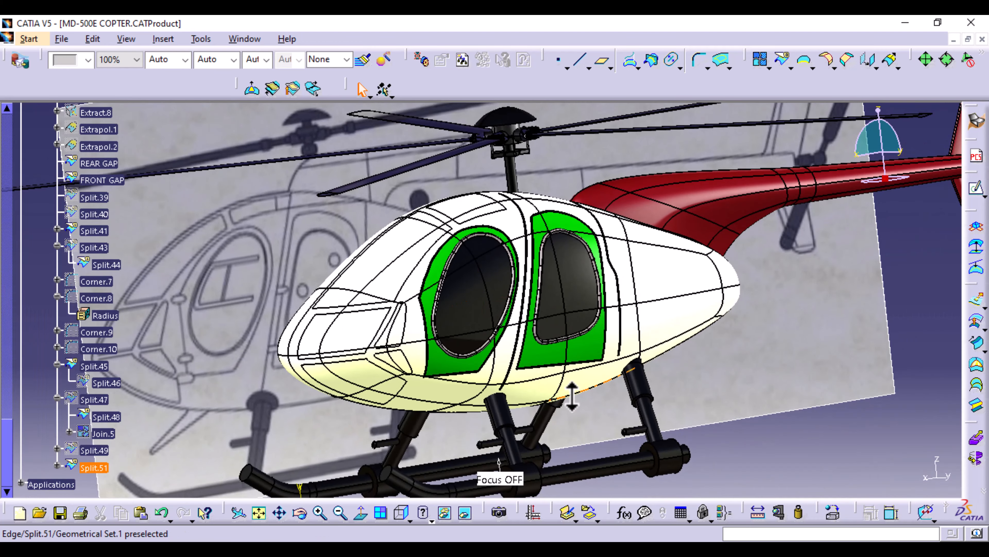
left_click(829, 513)
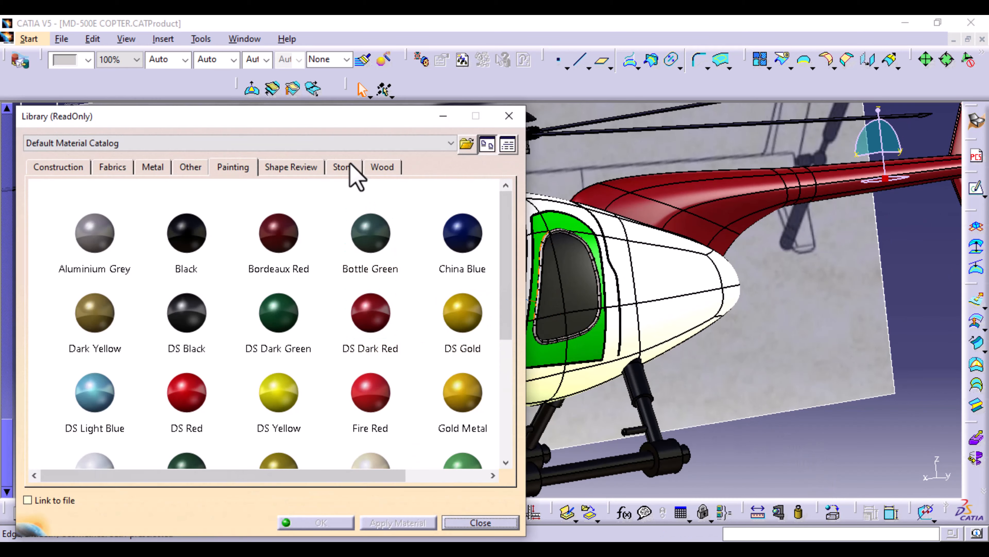
left_click_drag(362, 118, 913, 166)
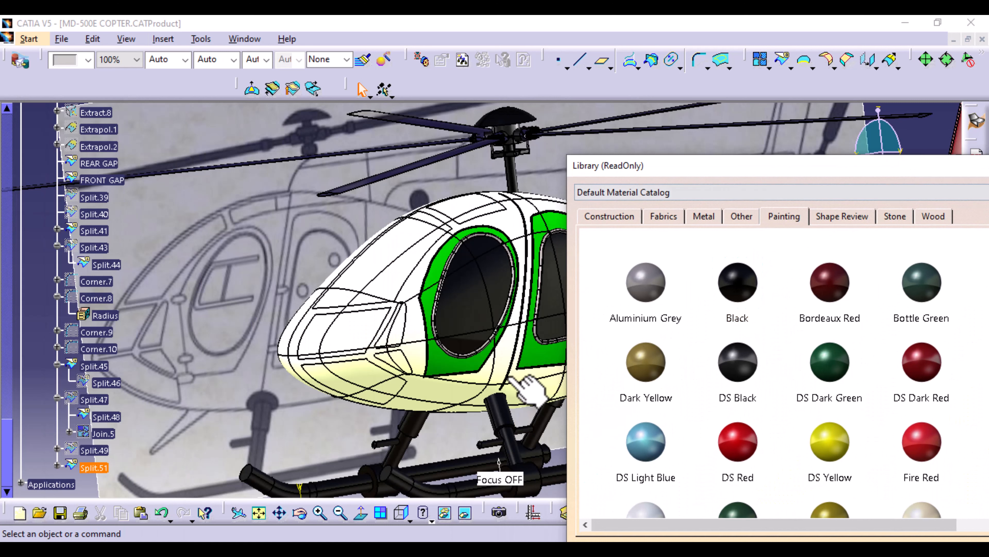
middle_click_drag(459, 407, 442, 309)
middle_click_drag(468, 353, 526, 226)
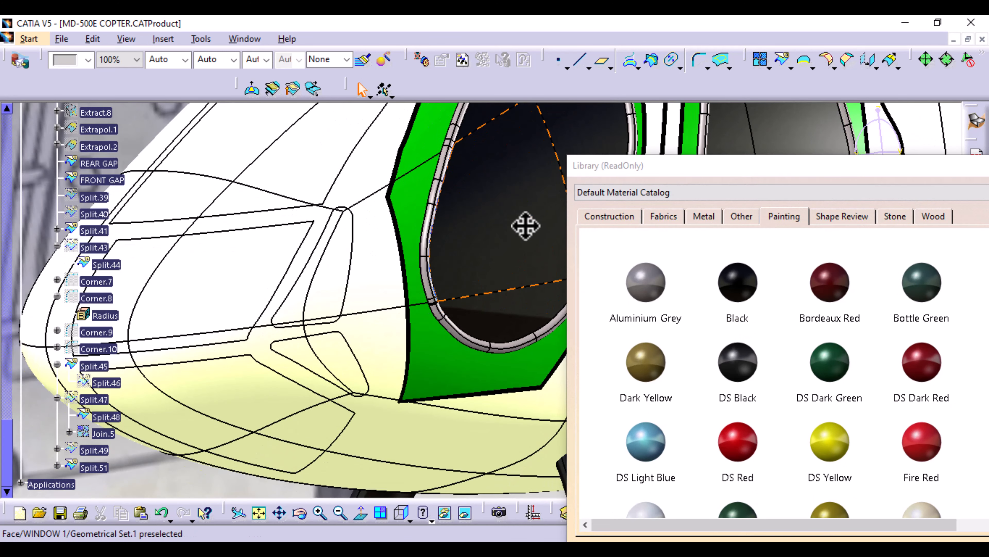
left_click_drag(740, 286, 217, 415)
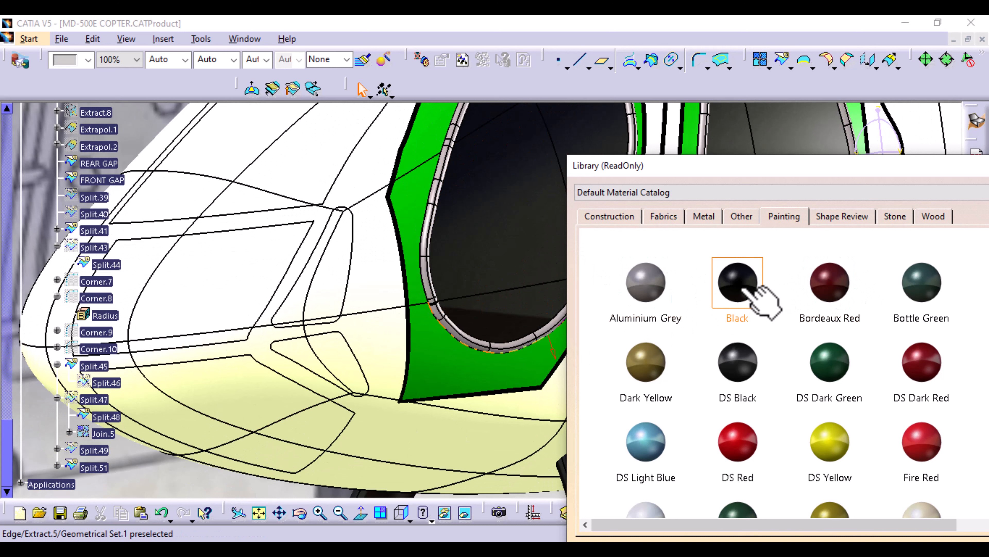
left_click_drag(716, 324, 300, 419)
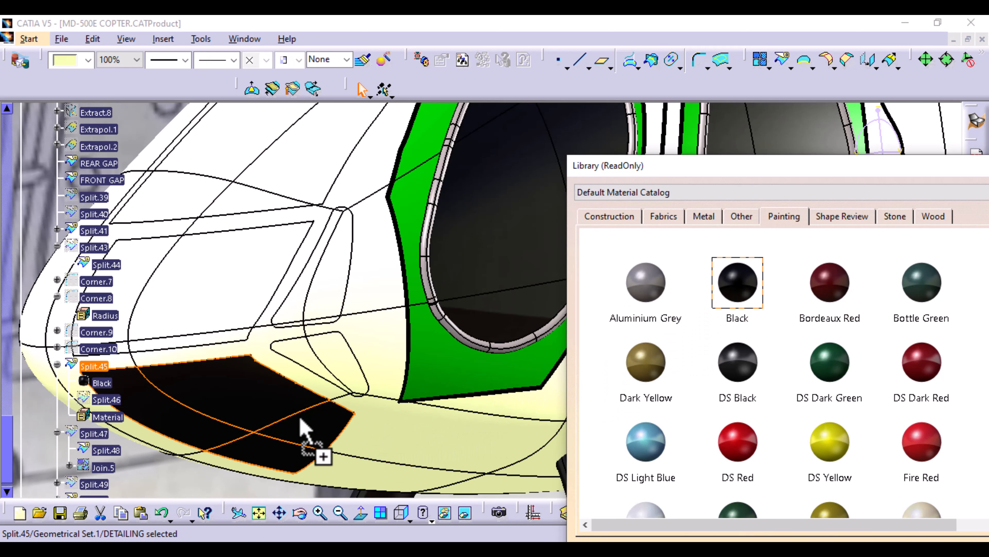
left_click_drag(762, 299, 228, 291)
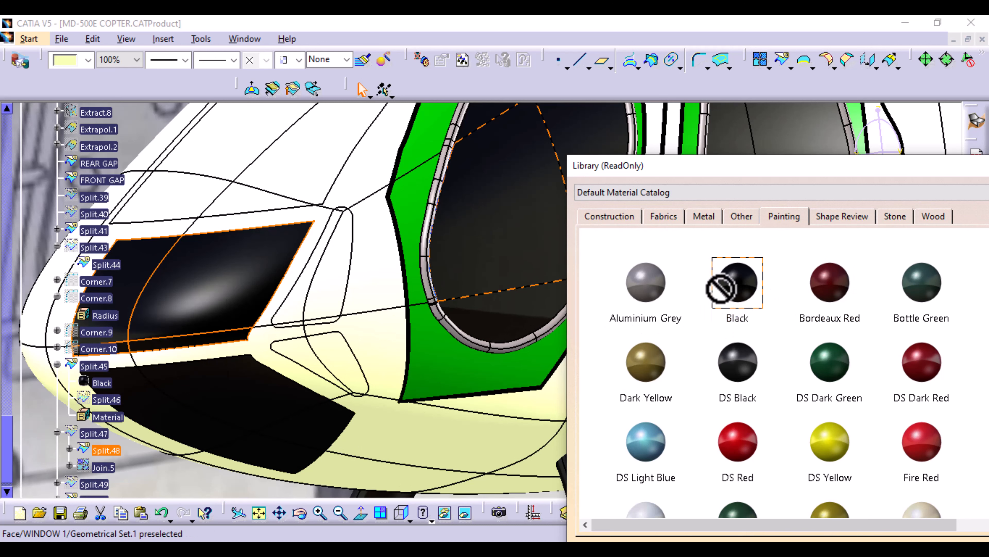
Apply the Black painting material to the windshield panel and the roof window panel Split.52
left_click_drag(721, 288, 268, 154)
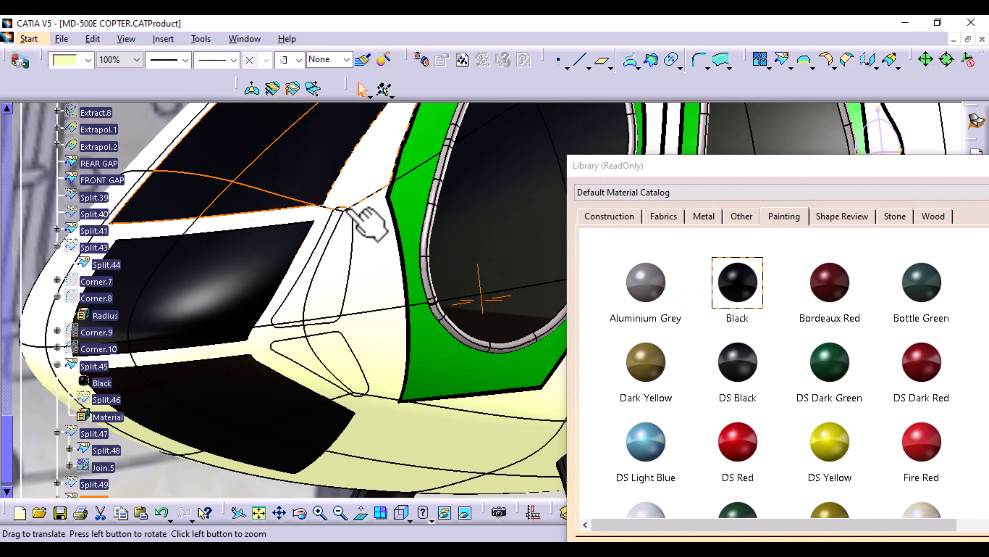
middle_click_drag(347, 210, 260, 459)
left_click_drag(728, 290, 423, 302)
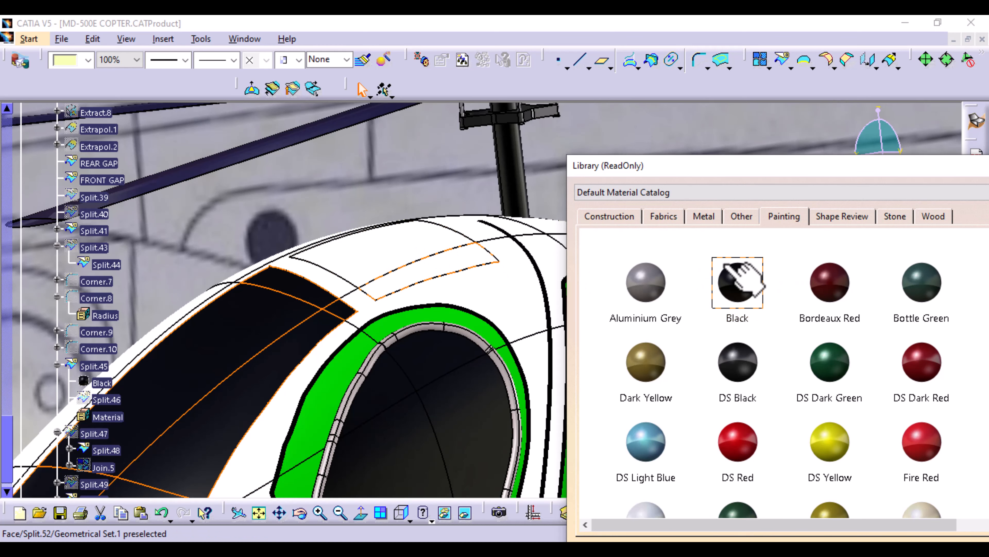
left_click_drag(737, 282, 408, 258)
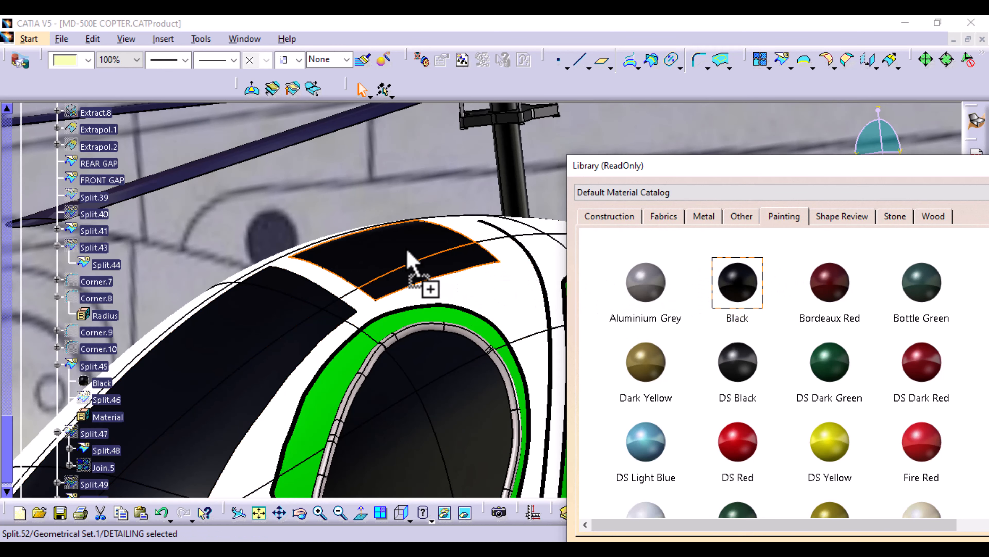
Apply the DS Dark Red painting material to the main fuselage surface and both door panels, Extract.5 and Extract.7
middle_click_drag(519, 278, 491, 199)
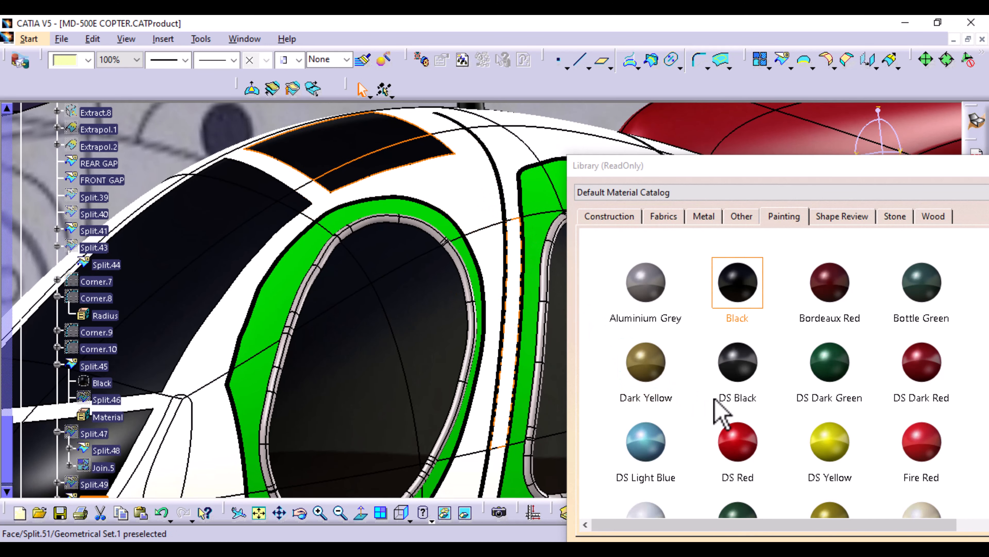
left_click(930, 455)
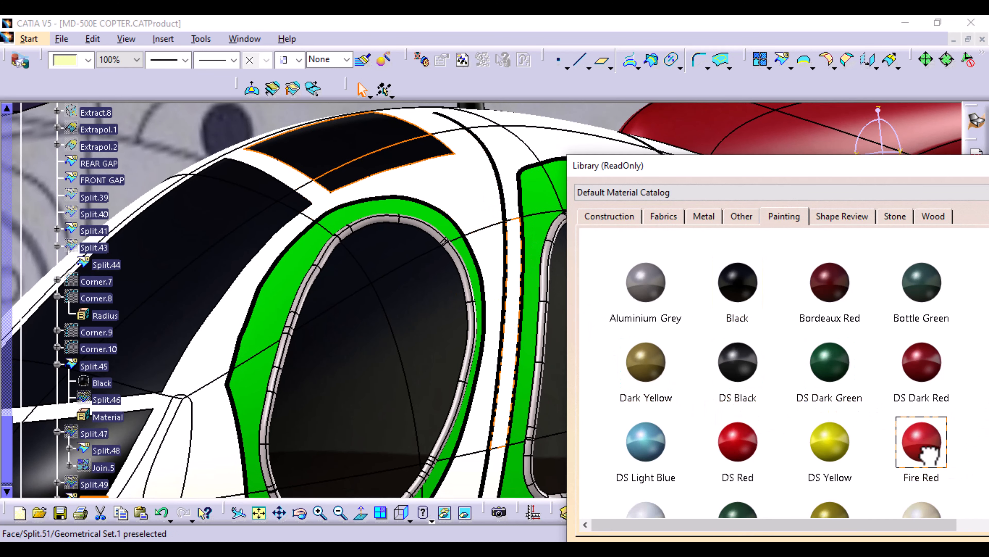
left_click_drag(937, 371, 490, 199)
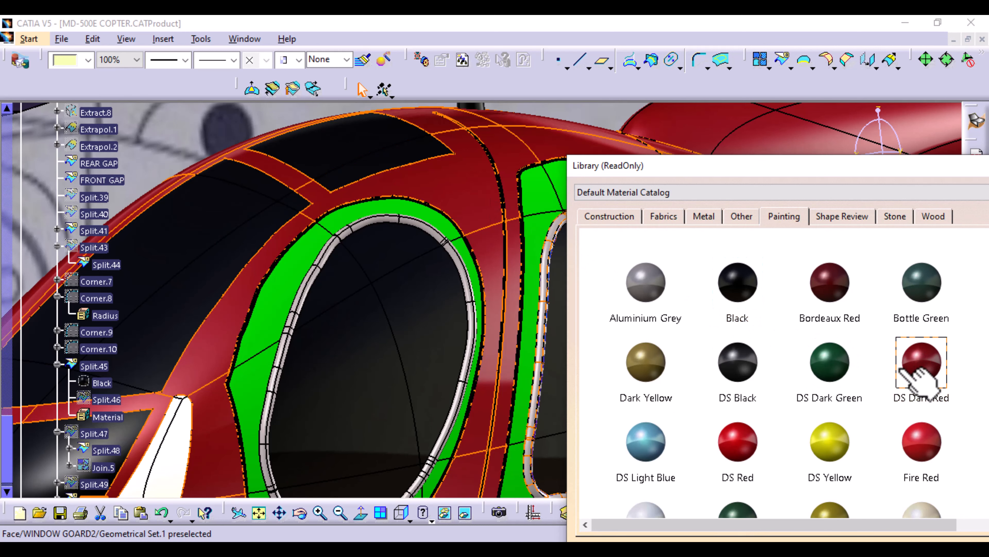
left_click_drag(897, 383, 309, 298)
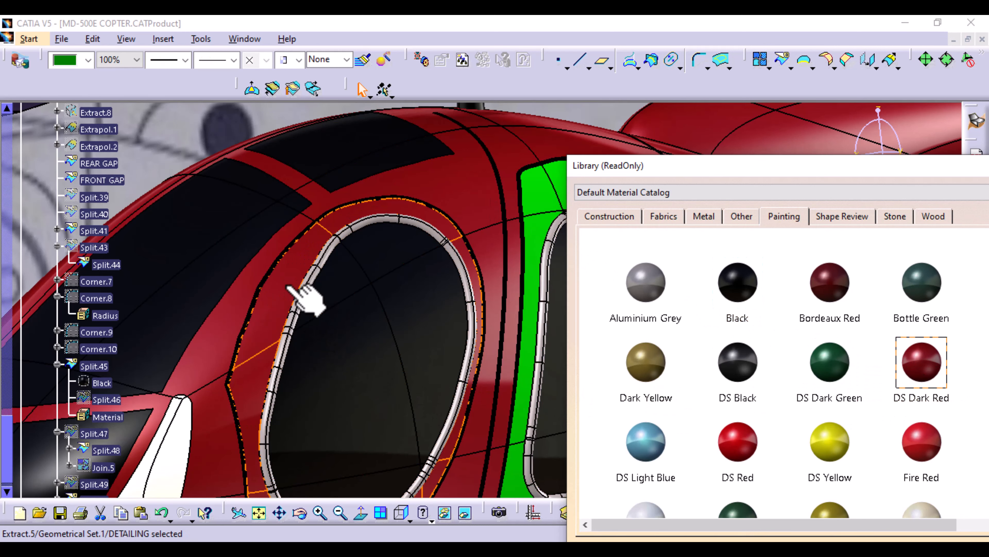
left_click_drag(525, 275, 534, 198)
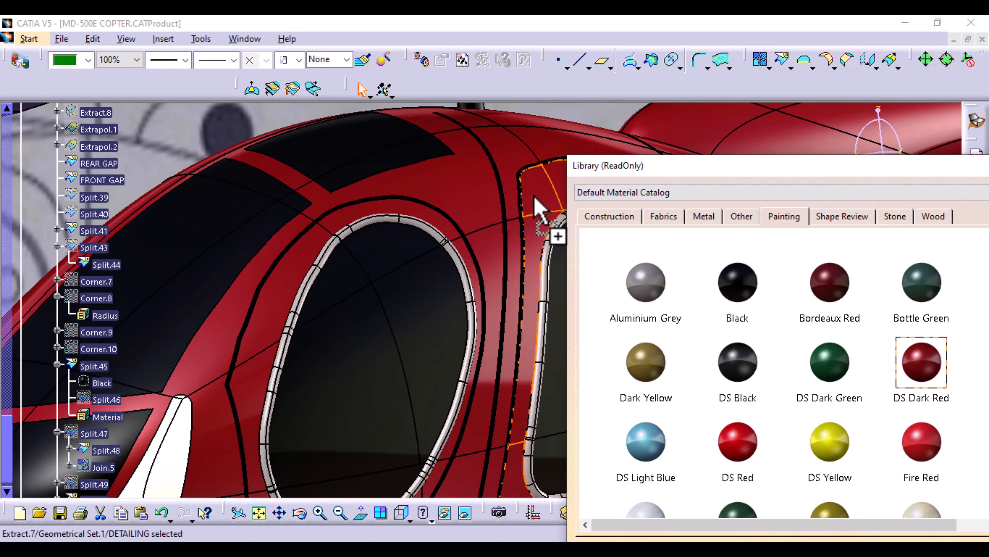
Apply the DS Dark Green painting material to the frames around the front and rear door windows
middle_click_drag(514, 402, 528, 418, "ctrl")
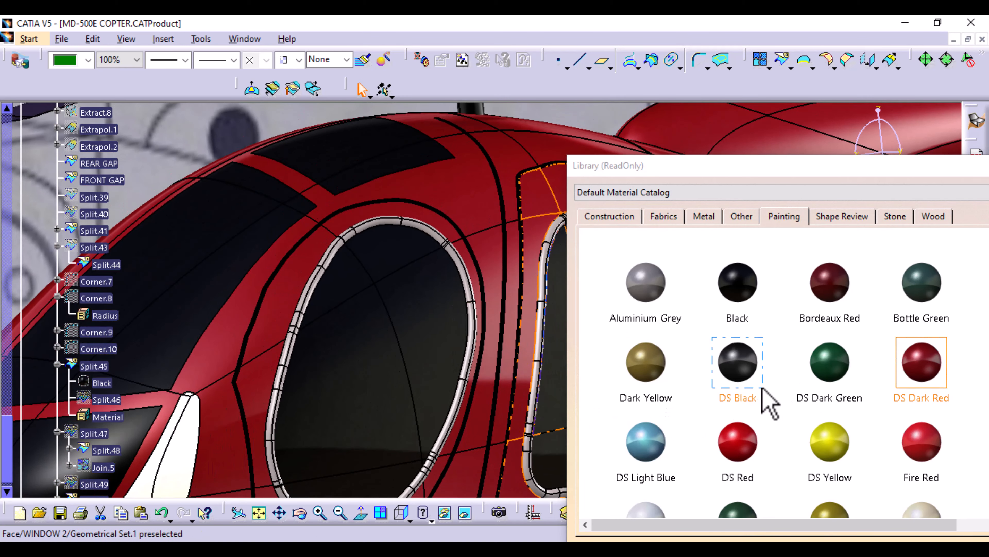
left_click_drag(838, 374, 468, 365)
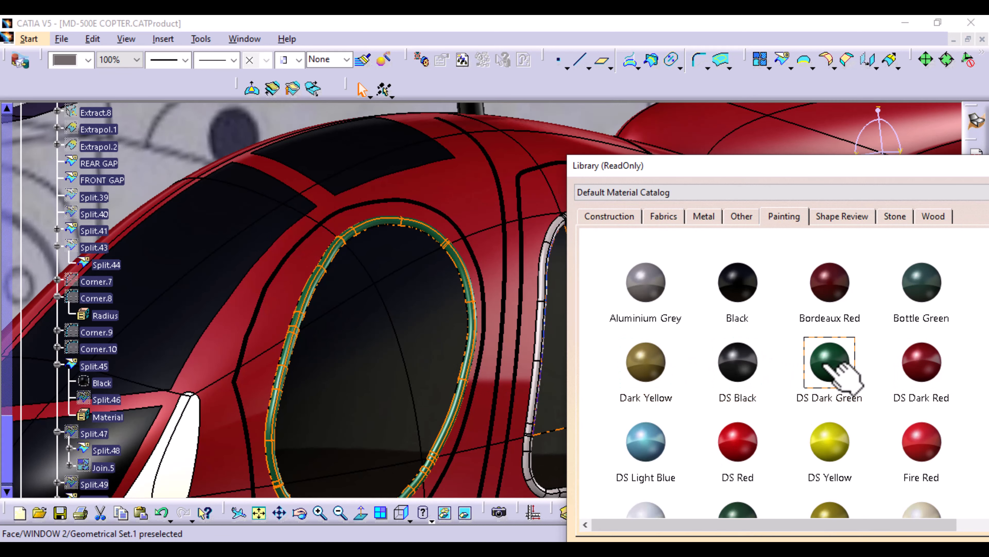
left_click_drag(837, 375, 536, 406)
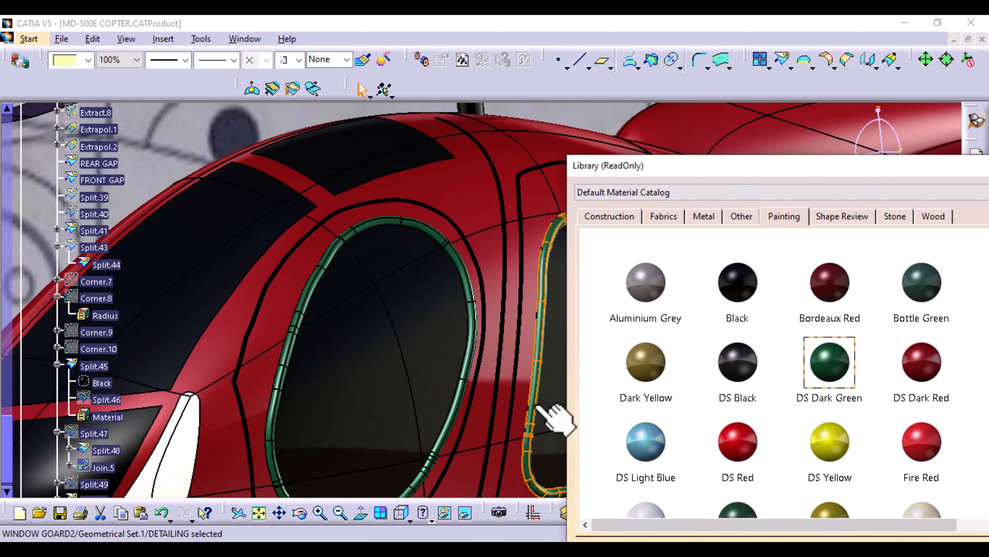
Apply the Black painting material to the two small triangular side windows, Split.41 and Split.44, beside the nose
middle_click_drag(526, 226, 450, 288, "ctrl")
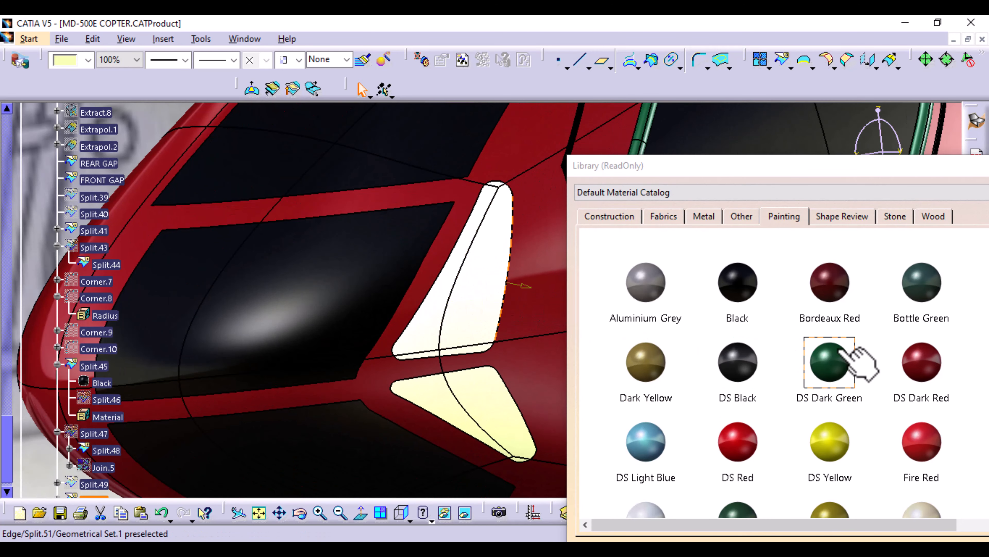
left_click_drag(751, 294, 482, 318)
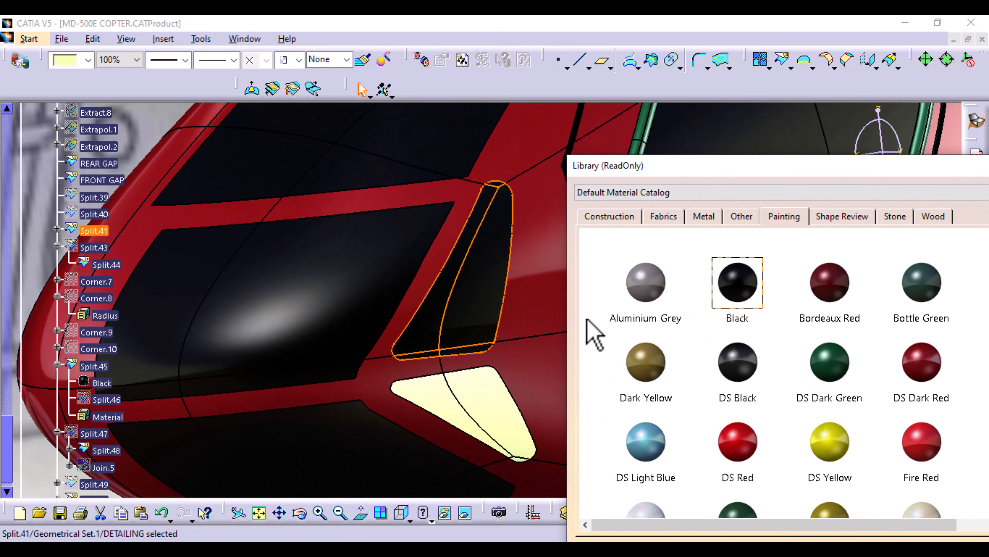
left_click_drag(745, 295, 495, 423)
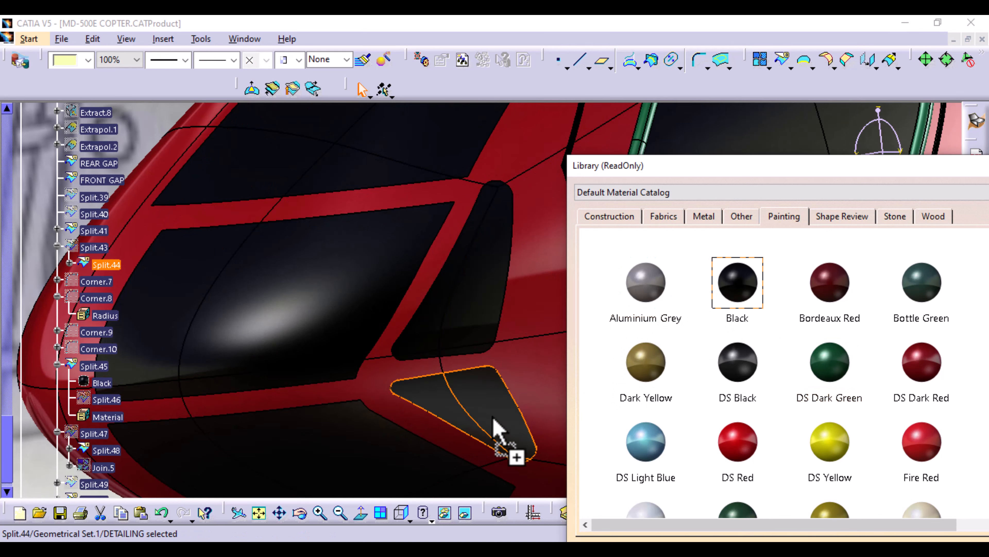
Apply the DS Black painting material to the REAR GAP and FRONT GAP surfaces
scroll(57, 248, "up", 2)
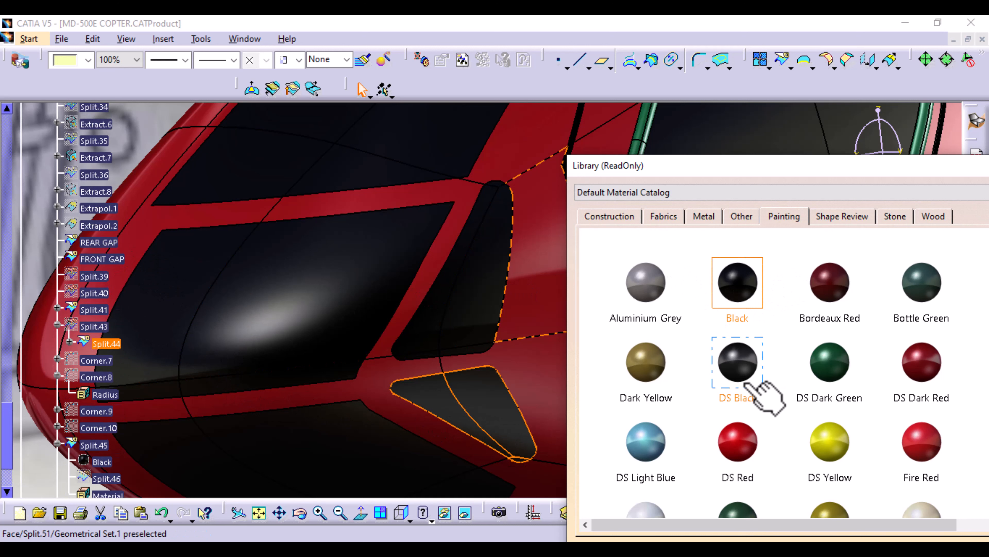
left_click_drag(746, 384, 103, 245)
left_click_drag(747, 385, 103, 265)
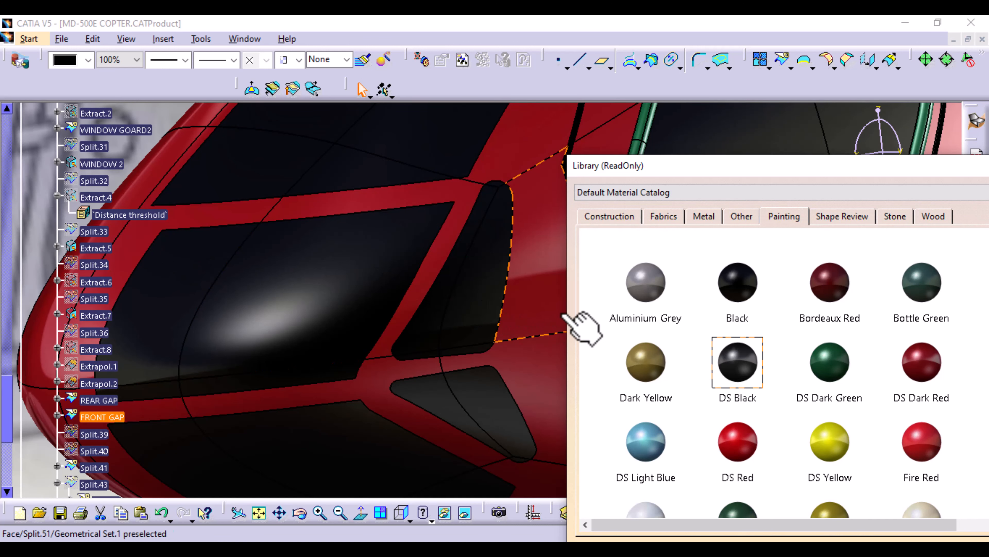
Apply the DS Black painting material to the door gap surfaces Join.3 and Join.4, and close the material library
middle_click_drag(522, 296, 227, 349)
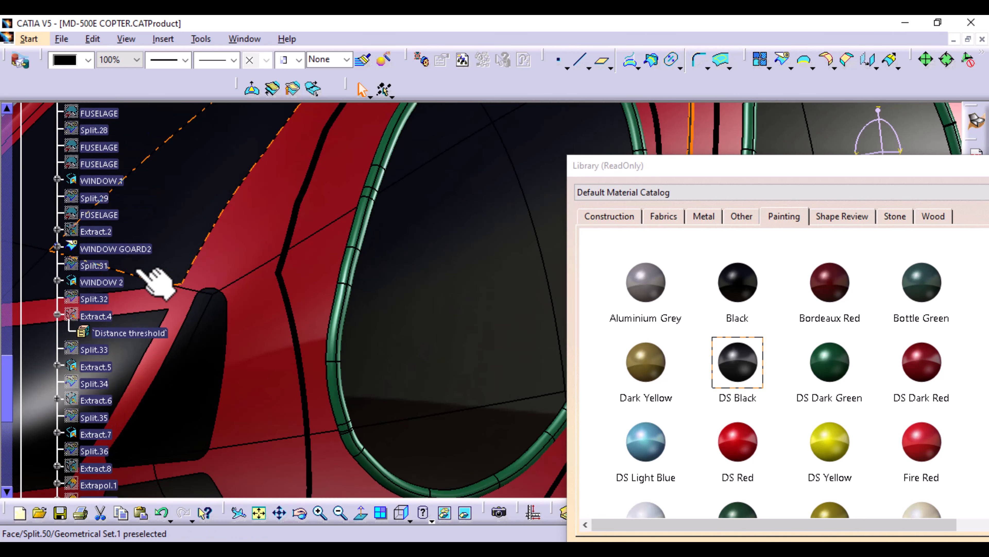
scroll(138, 270, "up", 2)
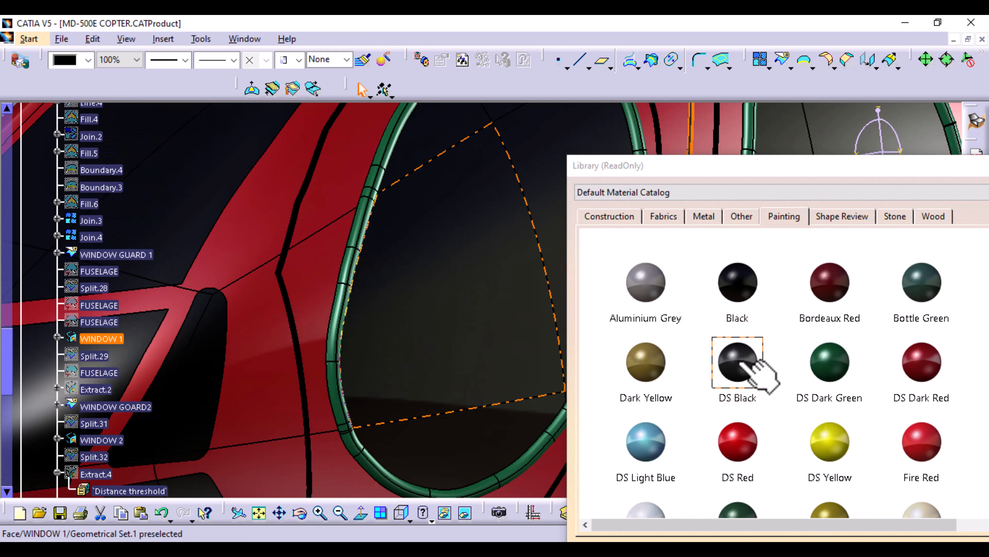
left_click_drag(751, 374, 106, 233)
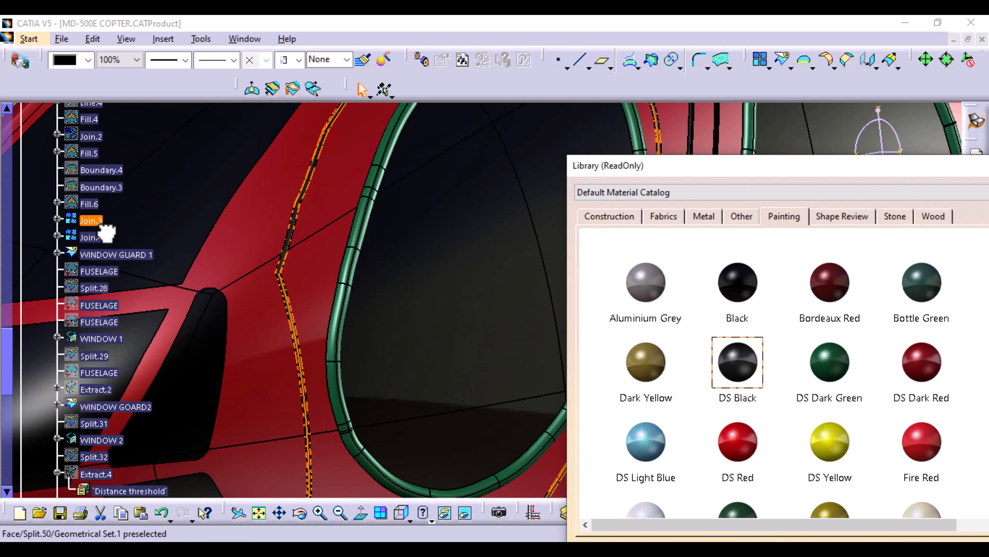
left_click_drag(750, 377, 94, 237)
middle_click_drag(393, 228, 347, 339)
middle_click_drag(467, 331, 157, 296)
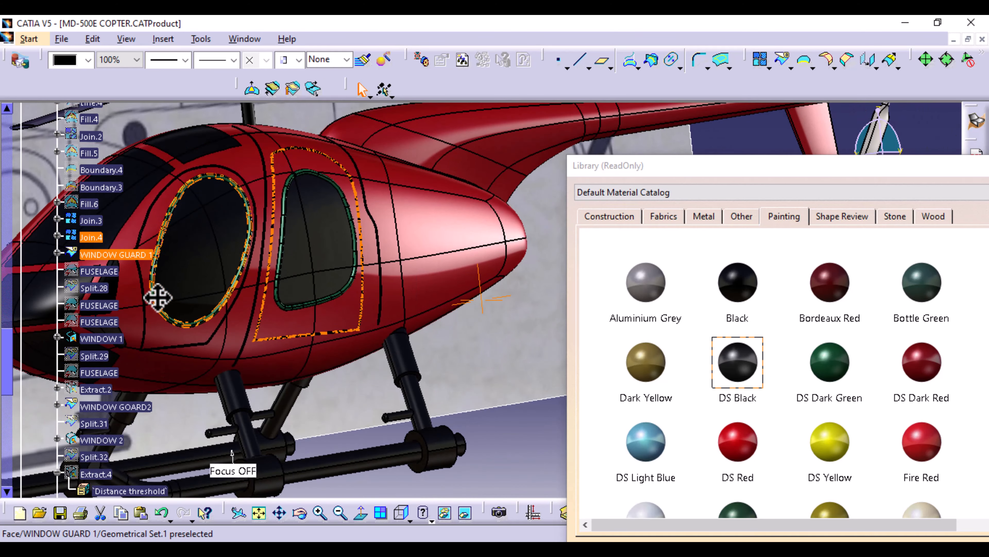
middle_click_drag(297, 266, 299, 347)
middle_click_drag(294, 282, 415, 314)
middle_click_drag(518, 414, 758, 535)
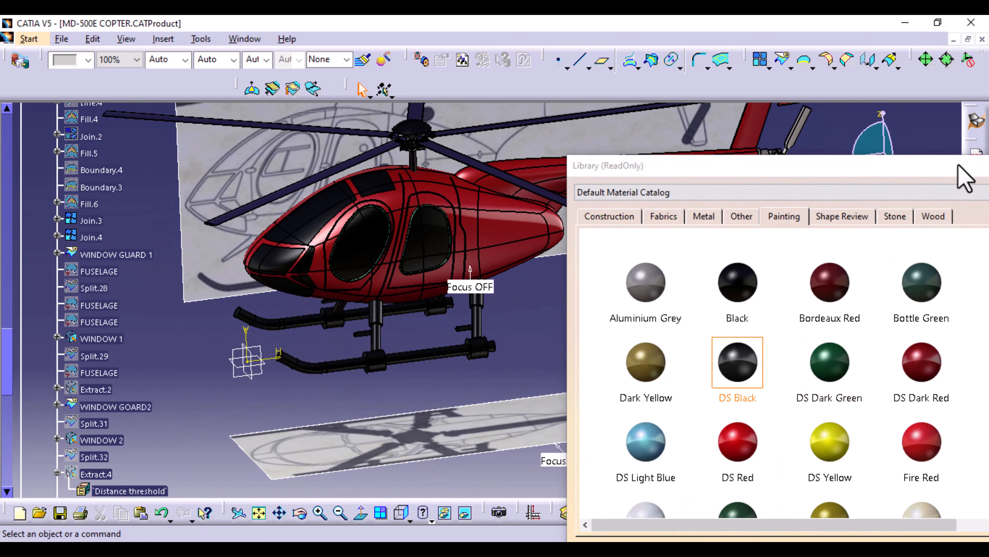
left_click_drag(965, 172, 751, 182)
left_click(853, 182)
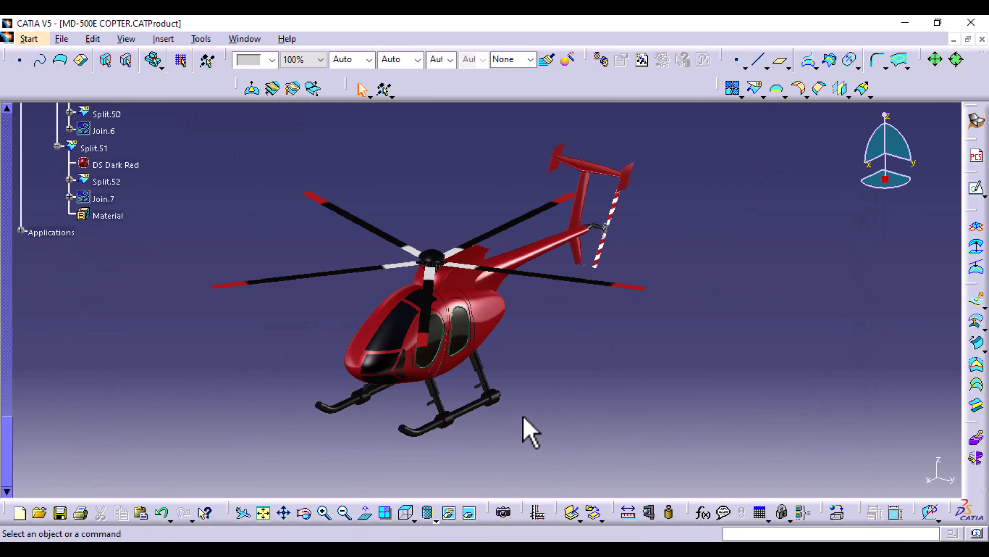
Examine the painted helicopter and switch to the spec sheet PDF in the browser, zooming out on page 12 to compare the reference photo
middle_click_drag(523, 418, 524, 301)
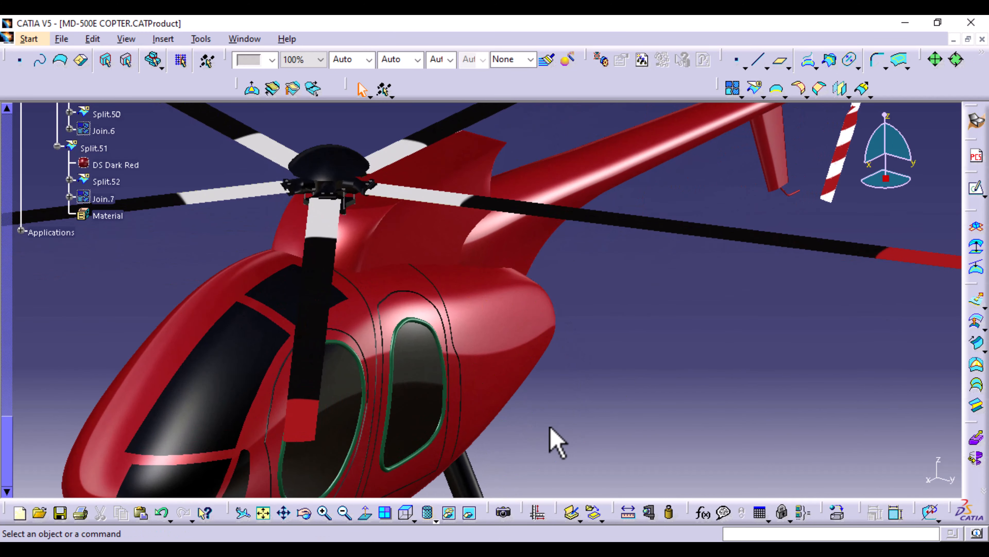
middle_click_drag(550, 428, 499, 431)
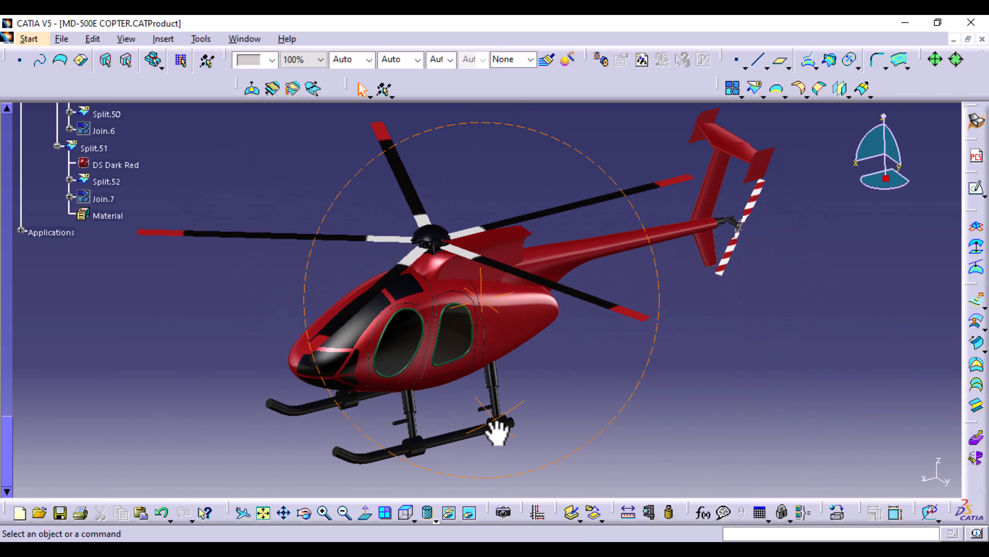
key("alt+Tab")
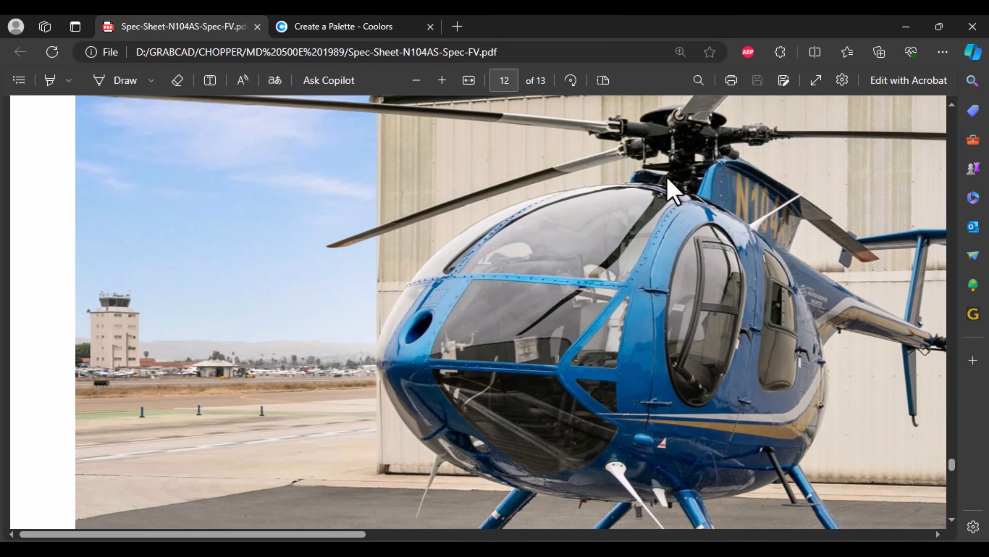
left_click(420, 80)
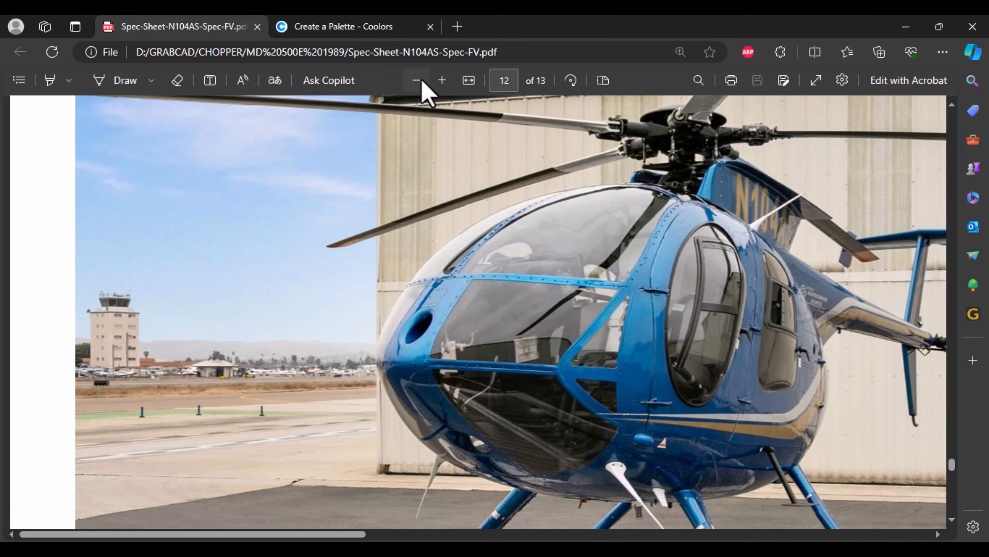
left_click(421, 81)
left_click(421, 81)
left_click(423, 82)
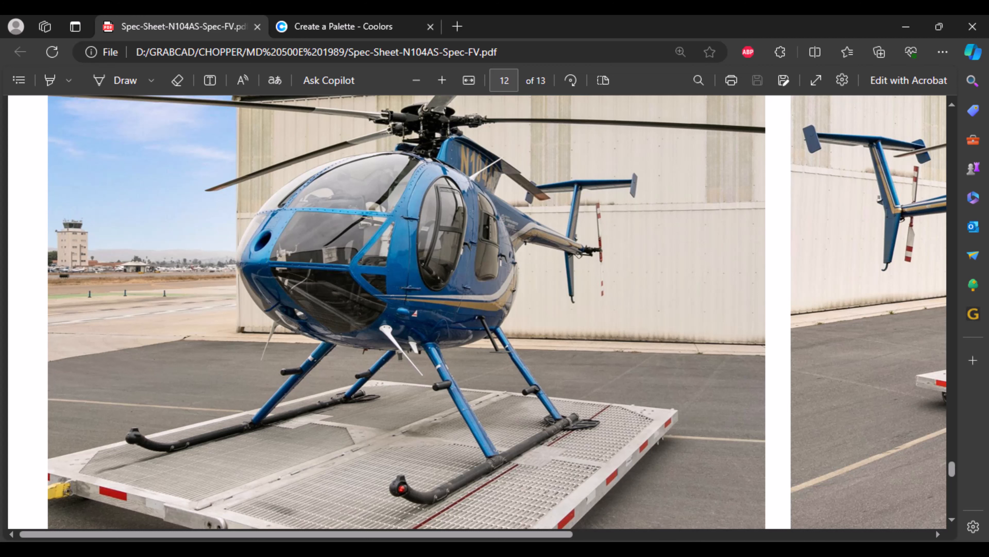
mouse_move(624, 549)
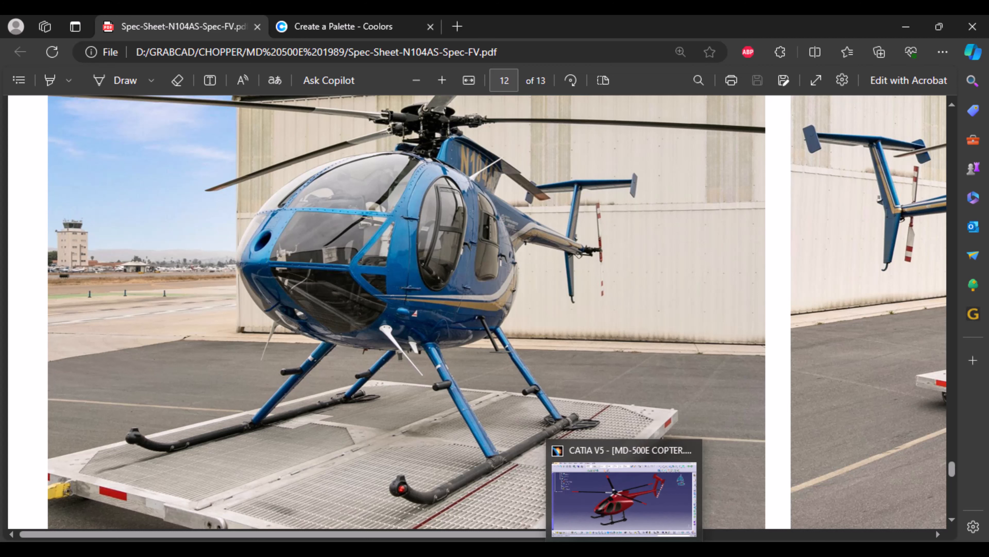
Switch to CATIA and examine the painted helicopter, including a close look at the main rotor hub
left_click(607, 480)
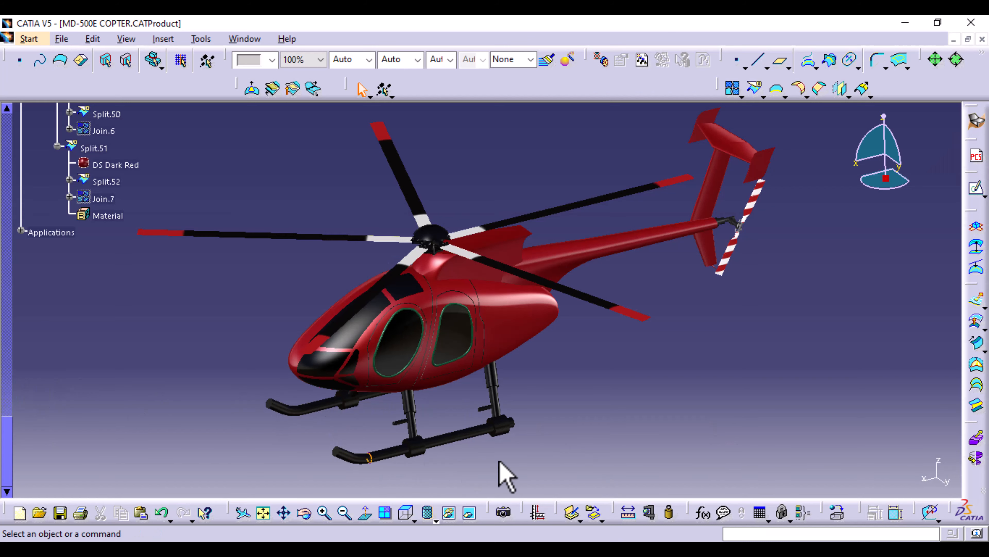
middle_click_drag(425, 419, 471, 408)
middle_click(471, 408)
middle_click_drag(495, 336, 473, 365)
middle_click_drag(519, 261, 500, 292)
middle_click_drag(468, 336, 777, 453)
middle_click_drag(611, 419, 609, 324)
middle_click_drag(628, 460, 594, 339)
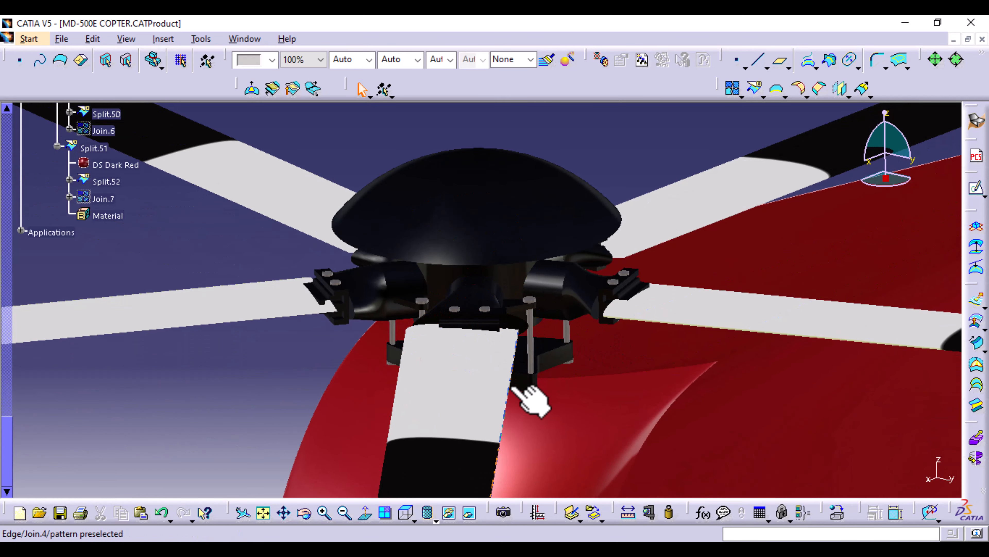
middle_click_drag(648, 376, 648, 553)
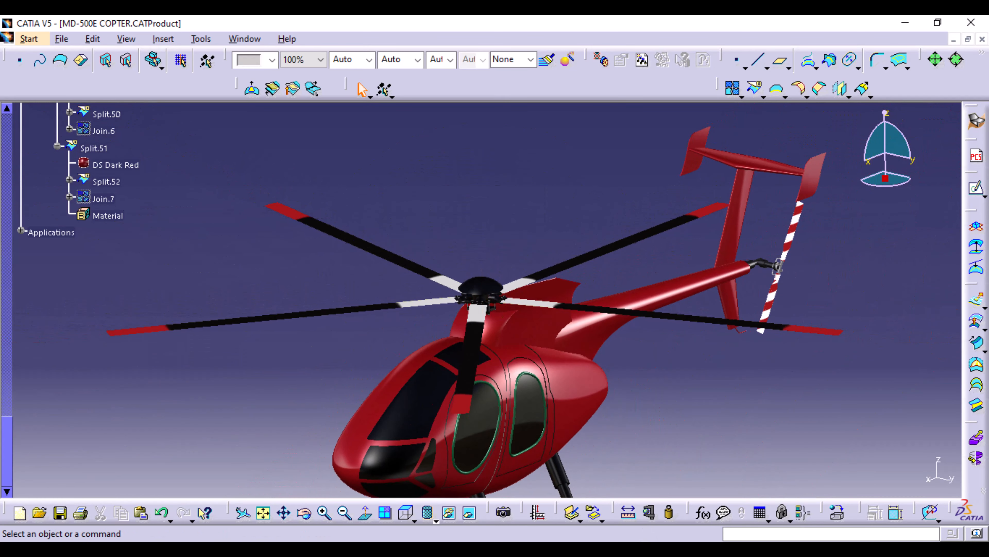
Examine the tail rotor up close, the whole helicopter, and the painted nose and windows from the front
middle_click_drag(712, 439, 312, 508)
mouse_move(390, 402)
middle_mouse_down()
mouse_move(375, 287)
mouse_move(687, 317)
middle_mouse_up()
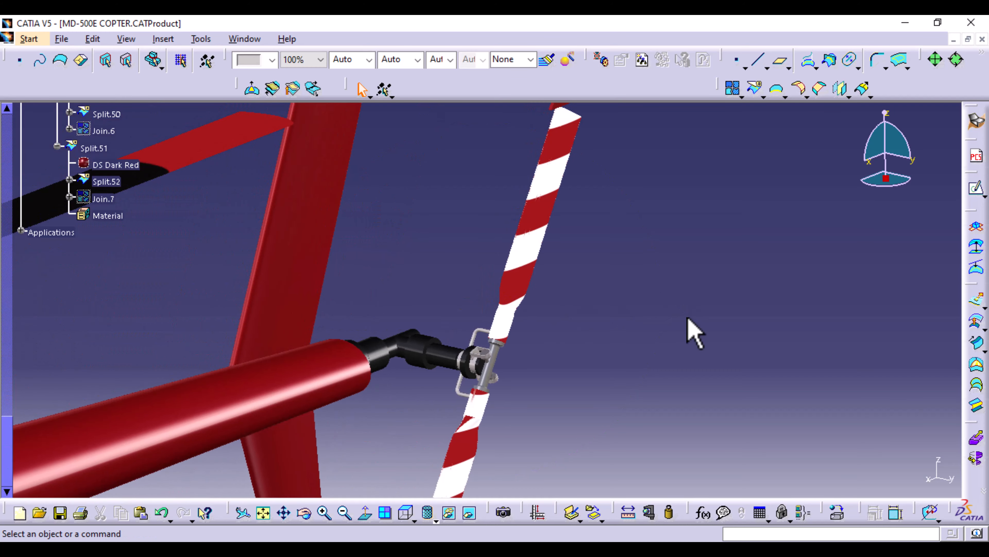
middle_click_drag(602, 280, 623, 478)
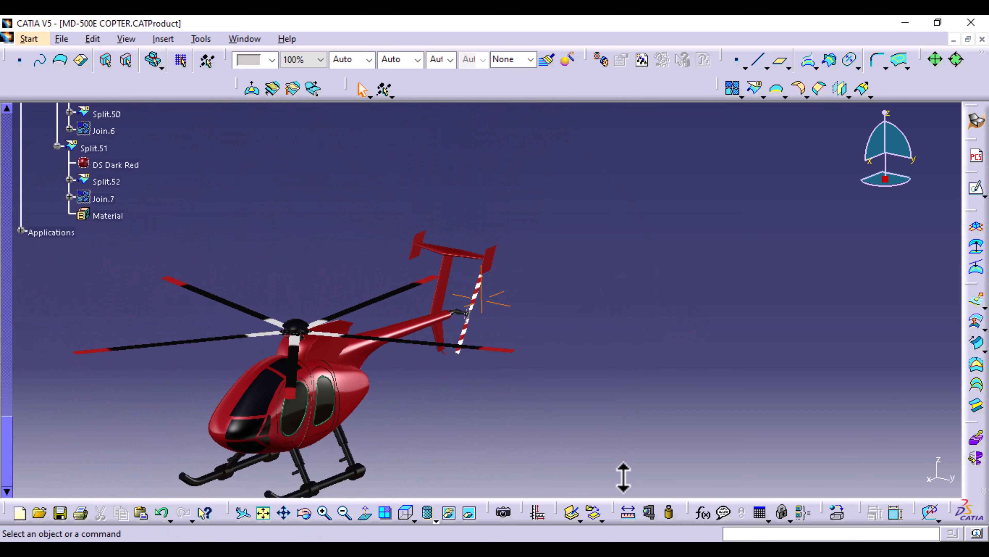
middle_click_drag(502, 411, 590, 380)
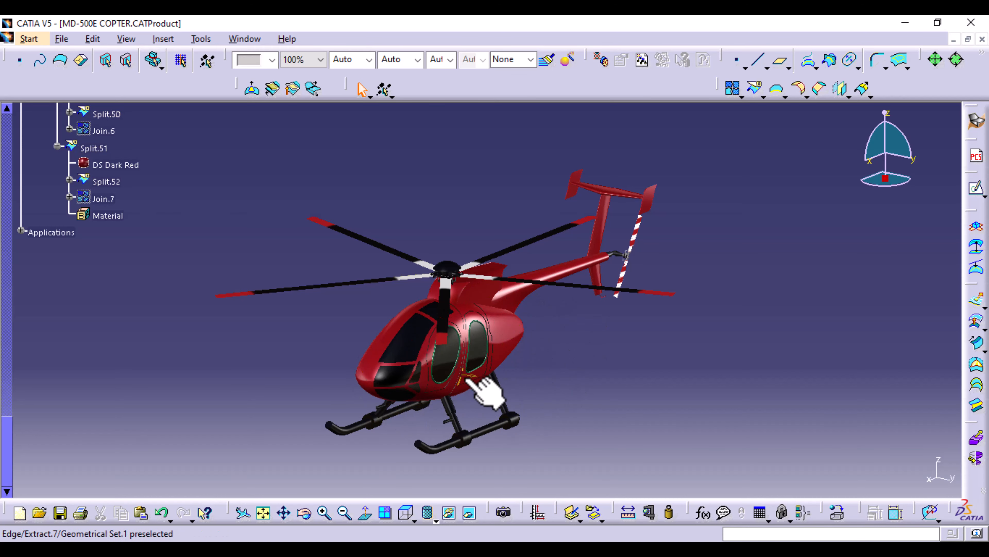
middle_click_drag(426, 393, 422, 316, "ctrl")
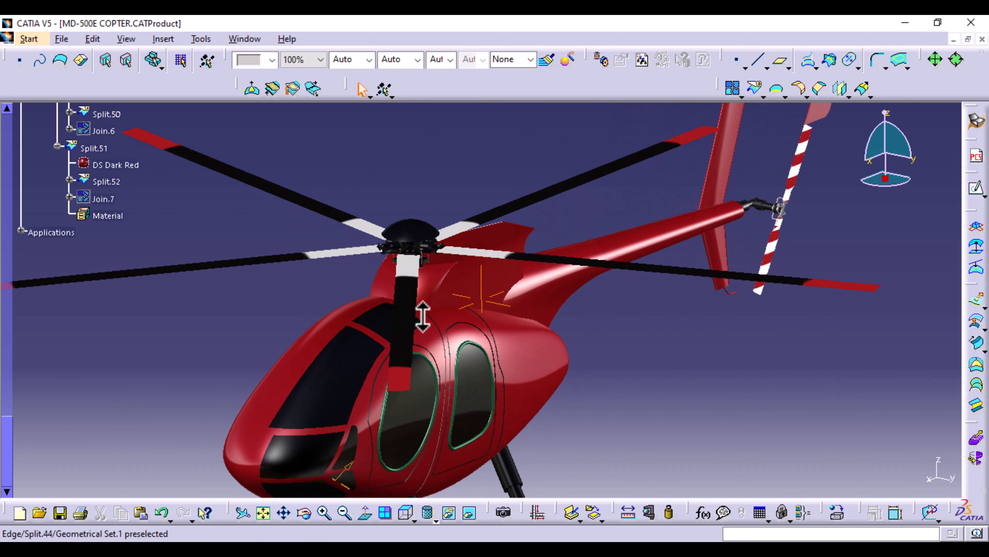
middle_click_drag(386, 370, 413, 406, "ctrl")
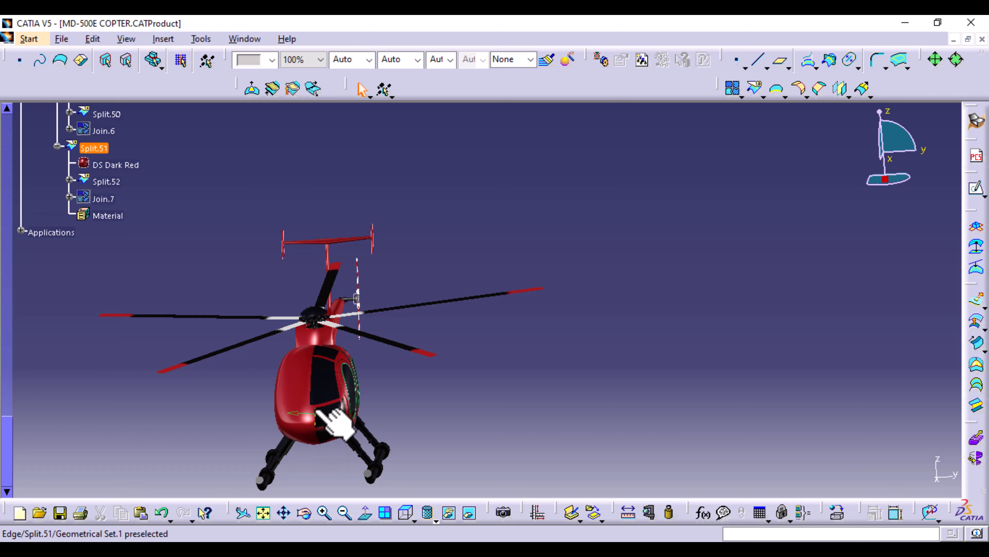
middle_click_drag(312, 439, 316, 361)
middle_click_drag(215, 445, 417, 317)
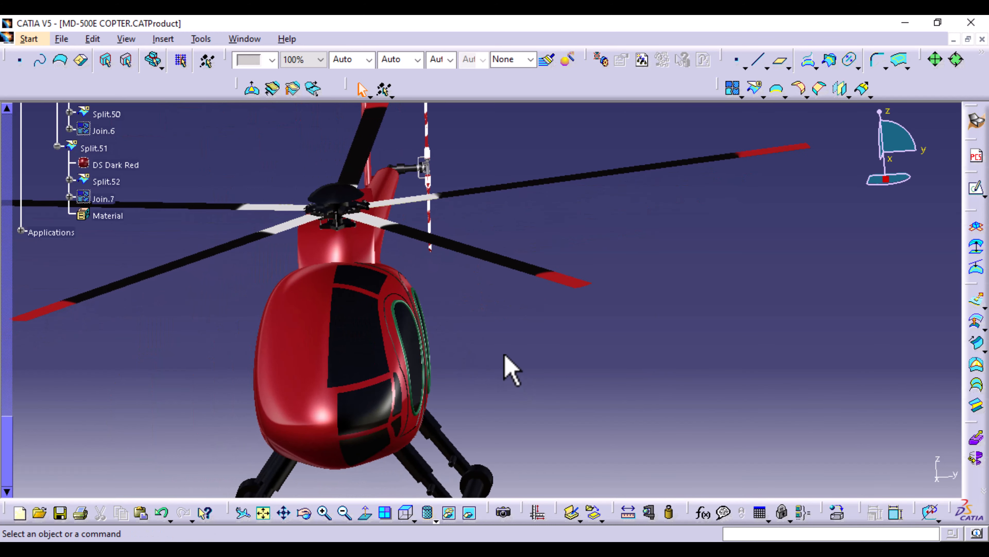
middle_click_drag(506, 355, 422, 356)
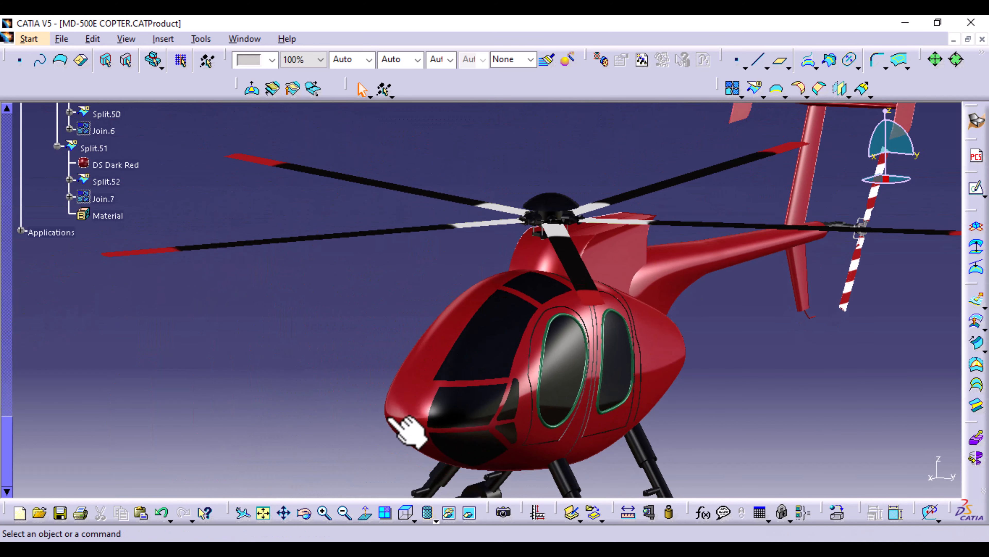
Show the hidden outline curves Join.7 and Join.6 around the roof window and the large windshield
scroll(97, 250, "up", 3)
scroll(98, 234, "up", 6)
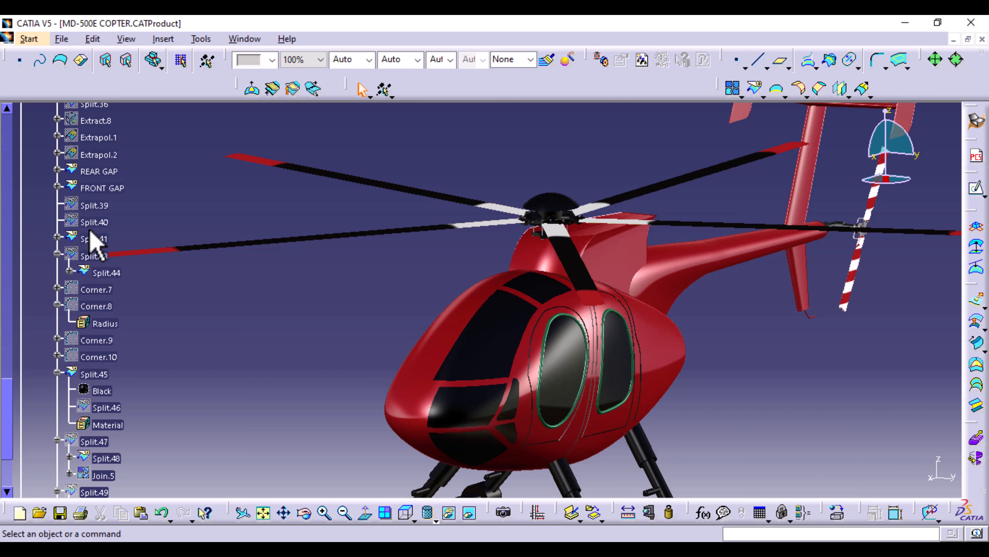
scroll(95, 242, "down", 4)
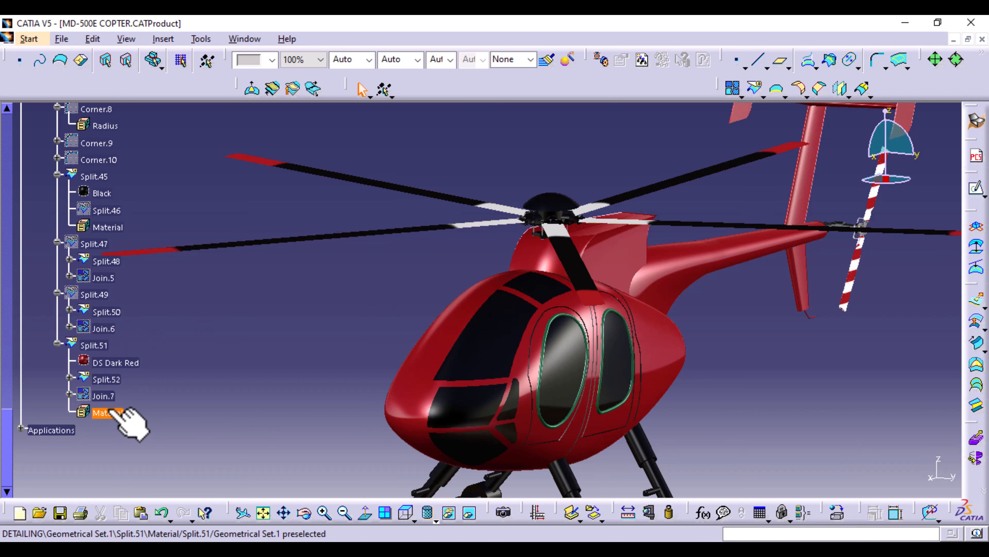
left_click(104, 396)
right_click(104, 396)
left_click(188, 145)
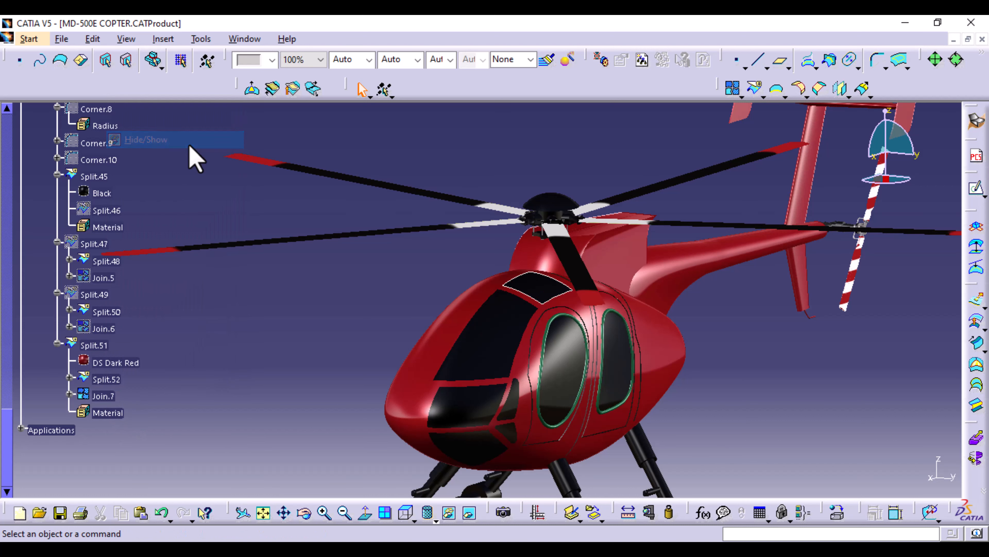
right_click(102, 329)
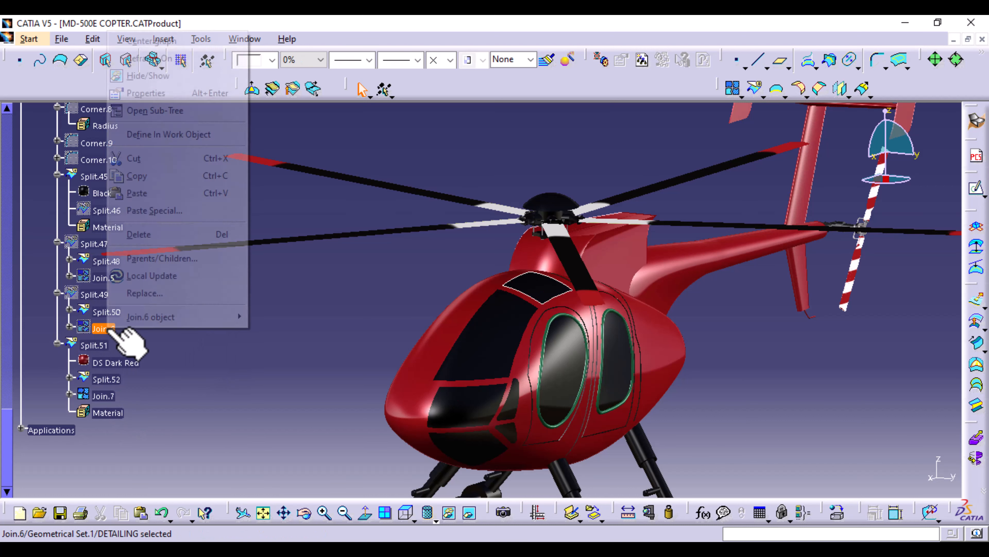
left_click(198, 88)
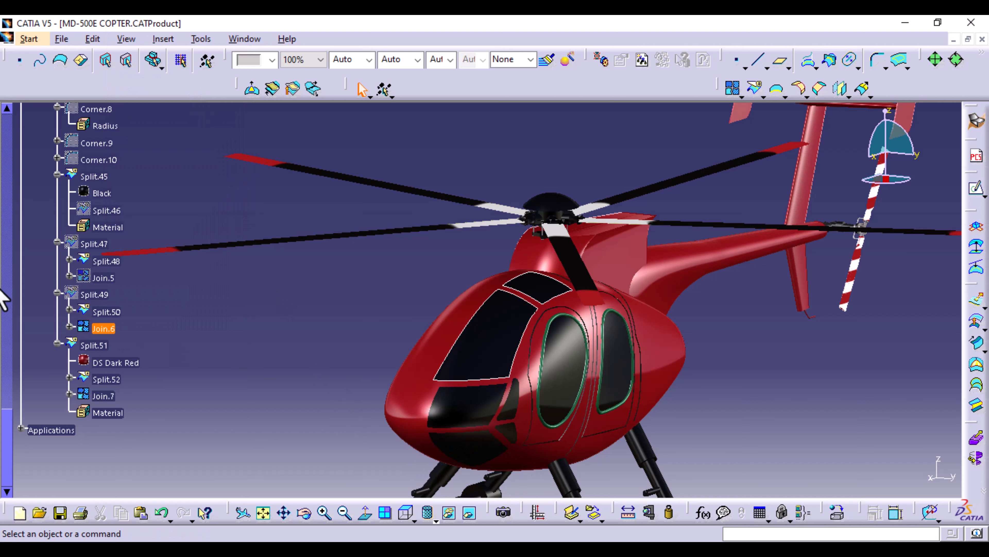
Show the outline curves Join.5 and Corner.10 around the two lower nose windows
right_click(104, 279)
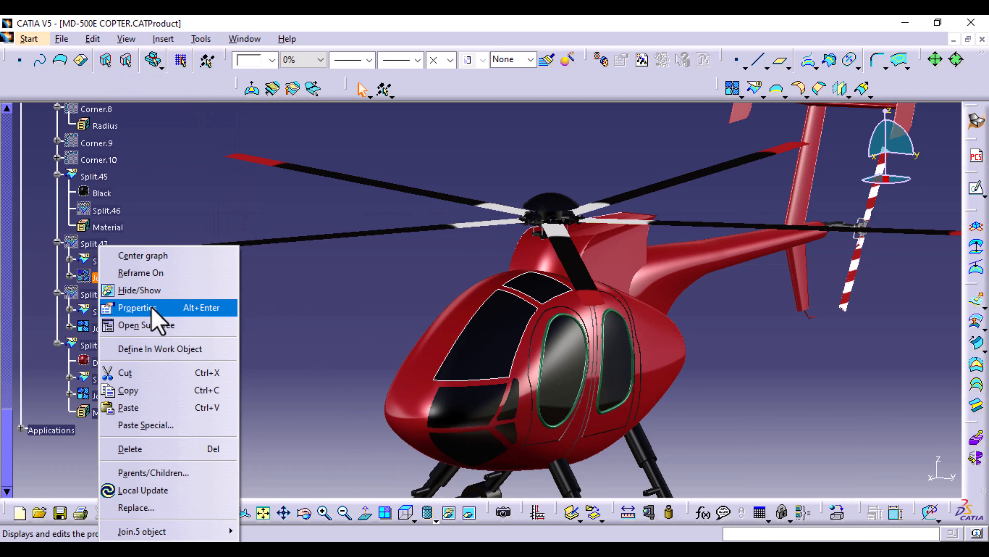
left_click(154, 291)
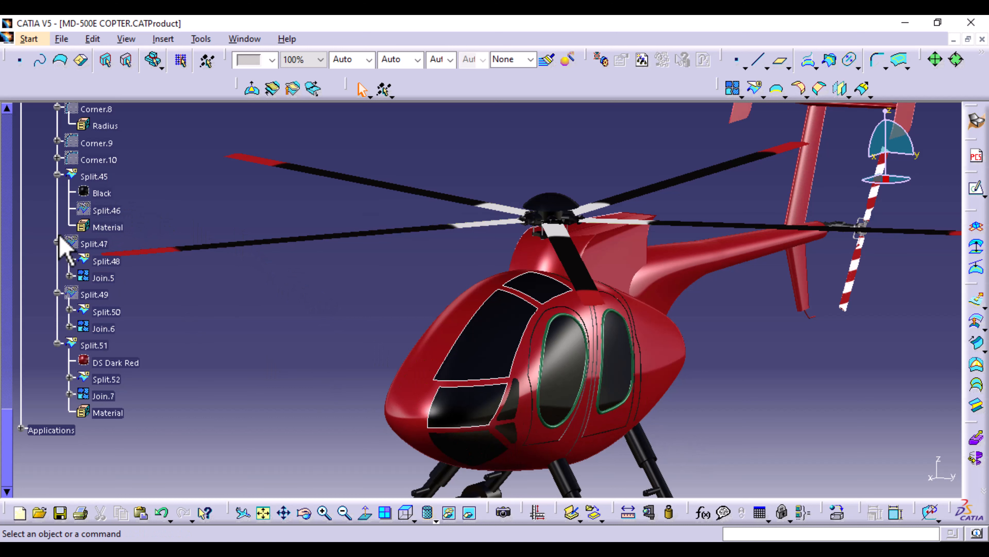
right_click(99, 160)
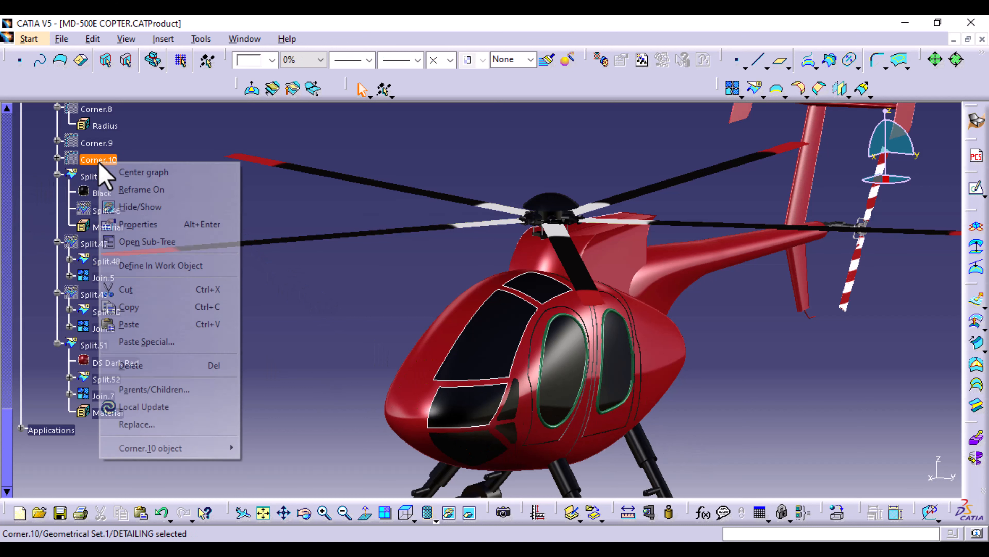
left_click(167, 207)
Show the curves Corner.3 and Corner.6 from the 3D CORNERS set as outlines of the two small triangular side windows
scroll(132, 239, "up", 2)
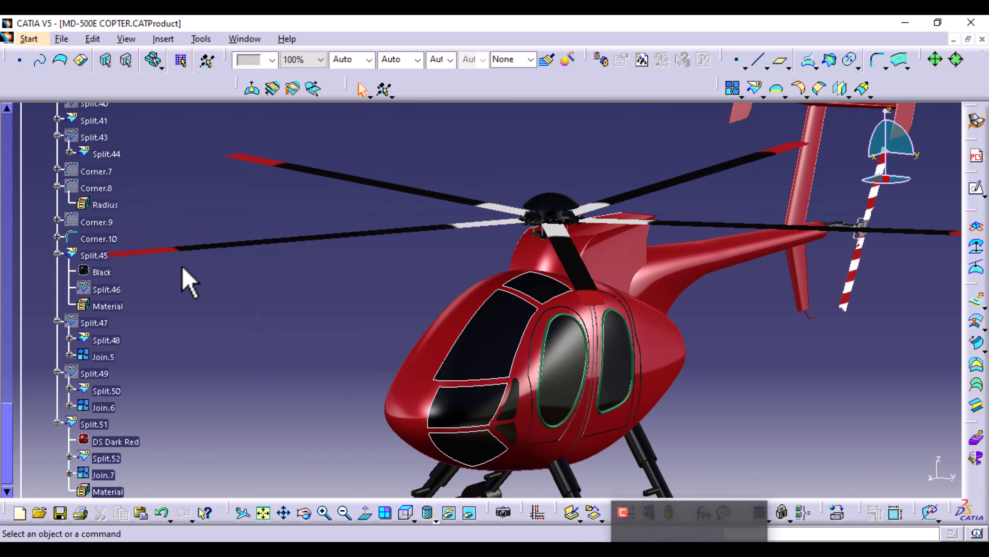
scroll(189, 281, "up", 3)
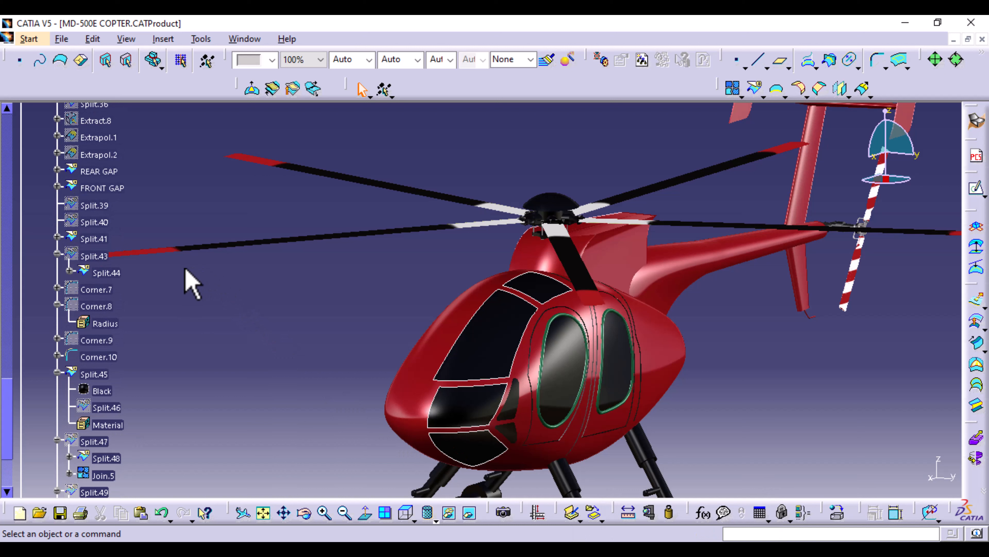
scroll(193, 282, "up", 6)
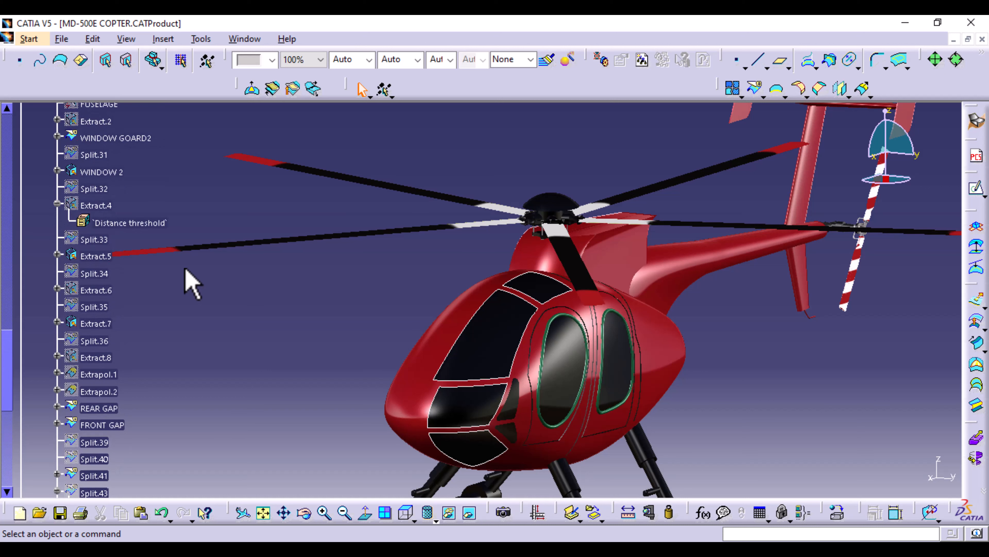
scroll(192, 283, "down", 8)
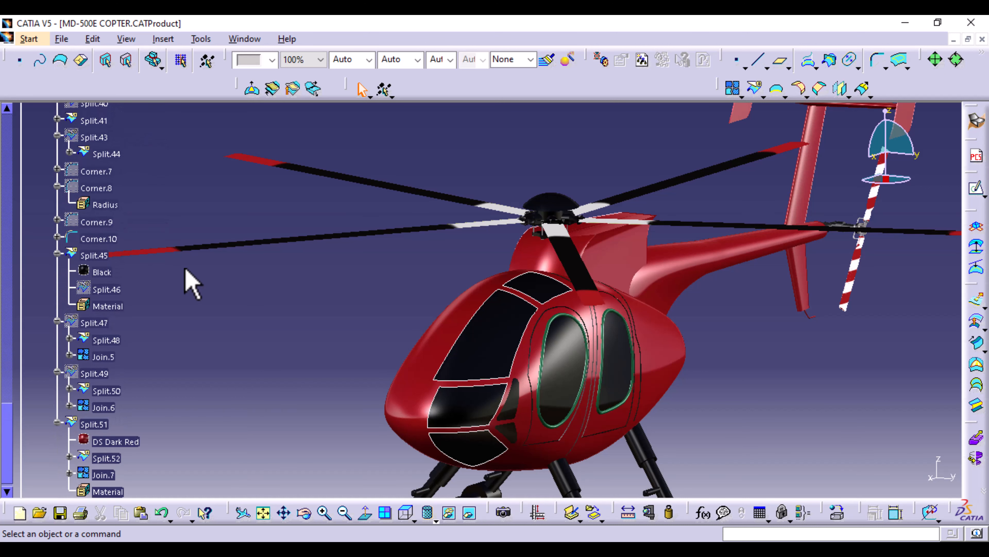
scroll(192, 284, "down", 1)
scroll(187, 286, "up", 2)
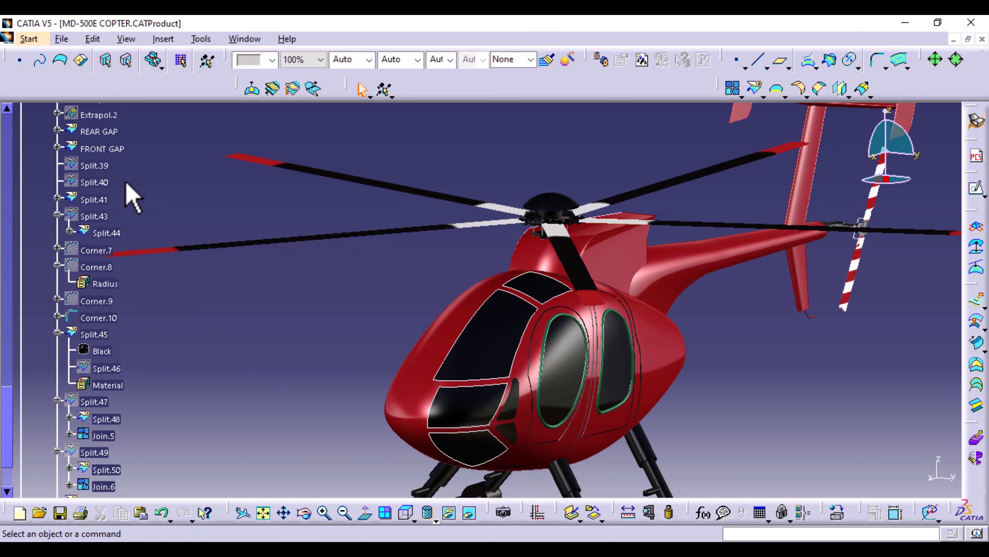
scroll(132, 203, "up", 3)
scroll(132, 203, "up", 2)
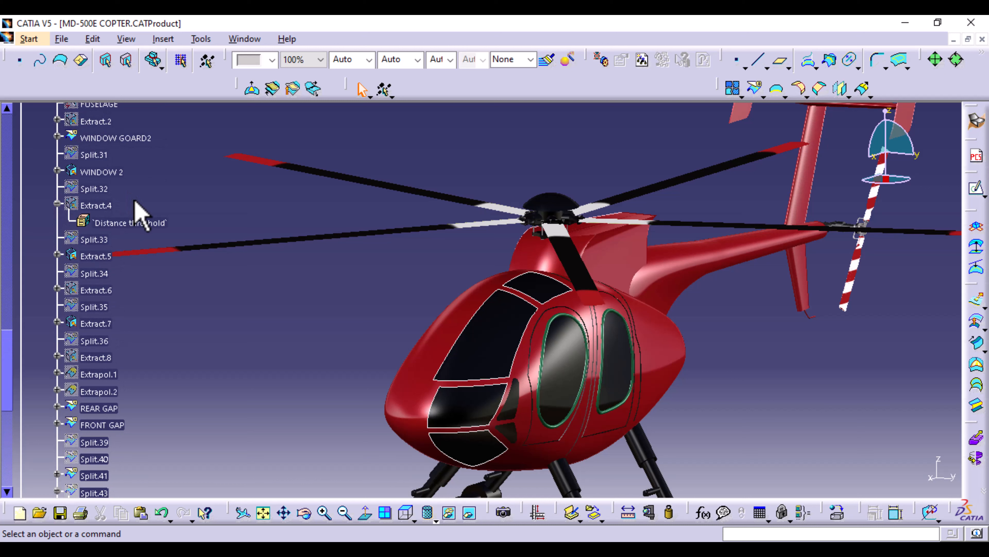
scroll(134, 203, "up", 12)
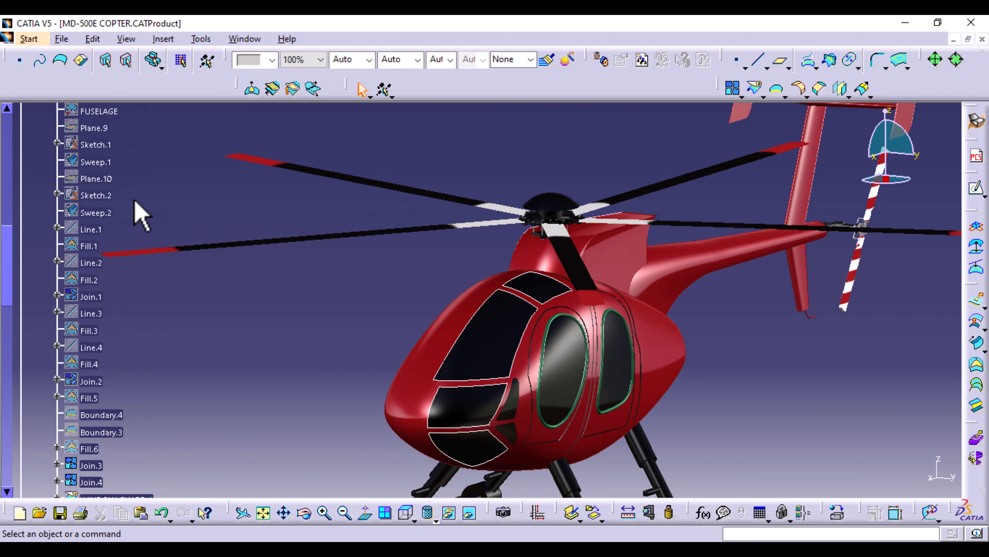
scroll(135, 202, "up", 3)
scroll(141, 214, "up", 1)
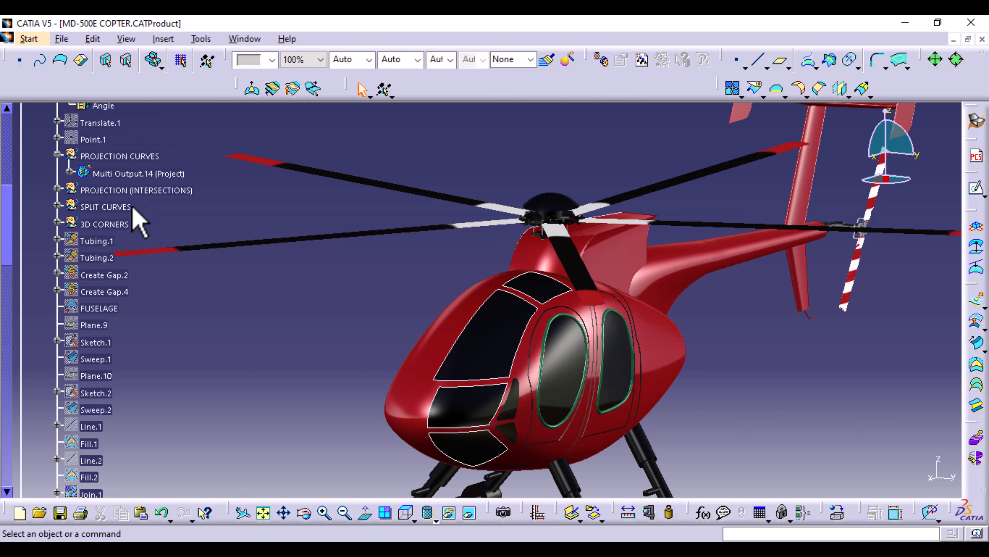
left_click(57, 222)
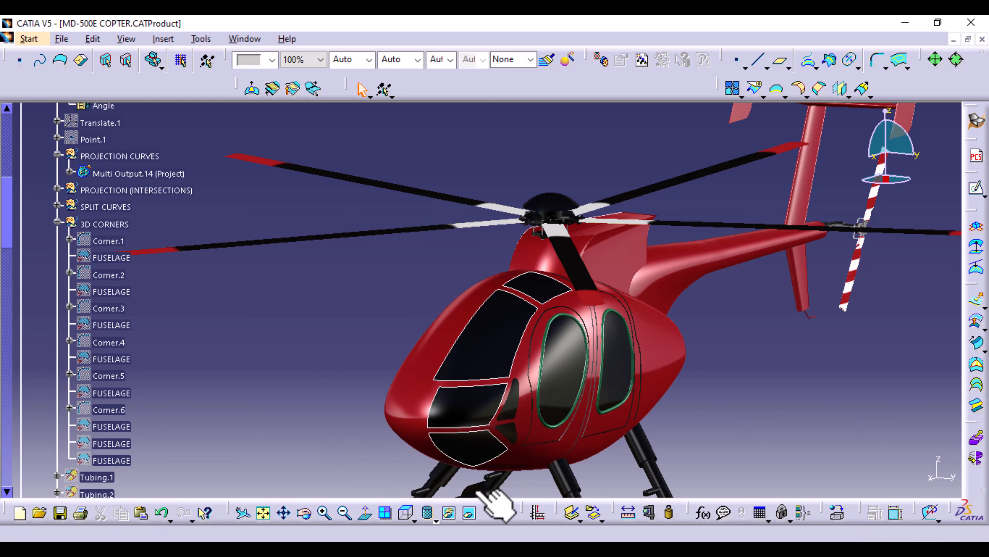
left_click(446, 512)
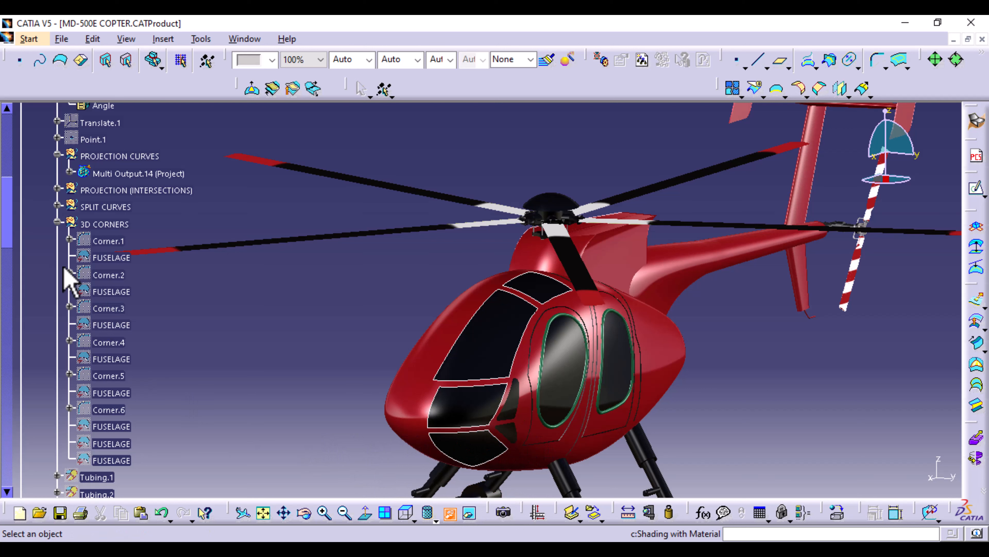
left_click(110, 242)
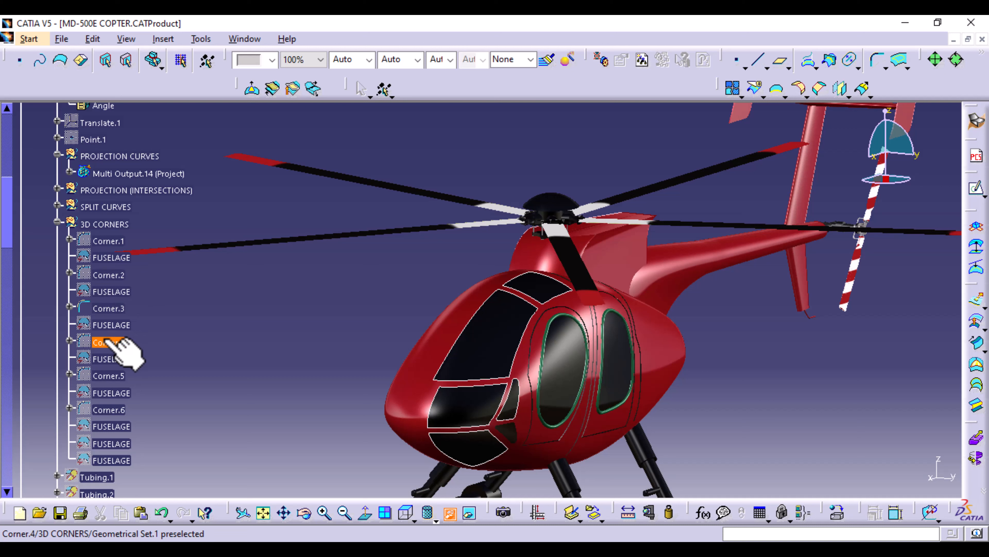
left_click(106, 409)
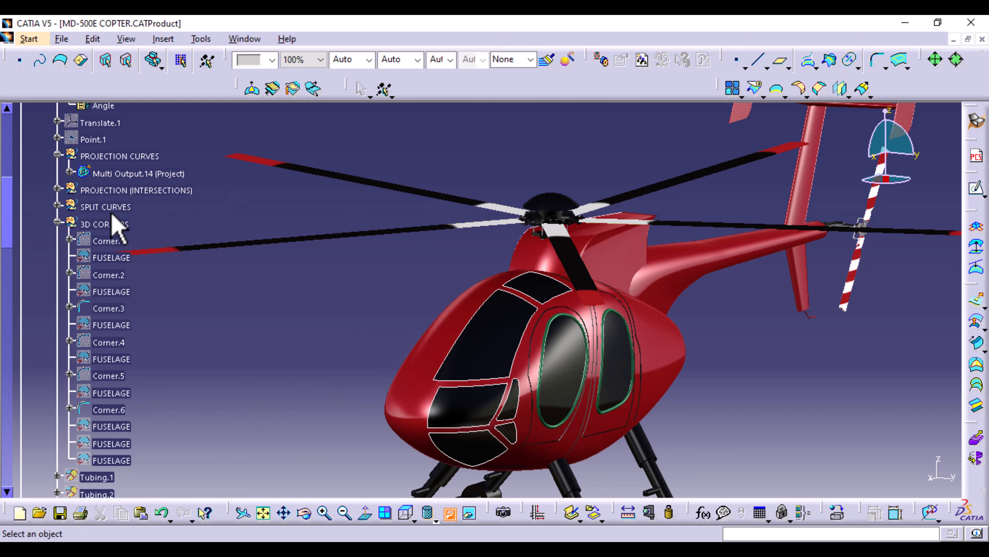
left_click(58, 223)
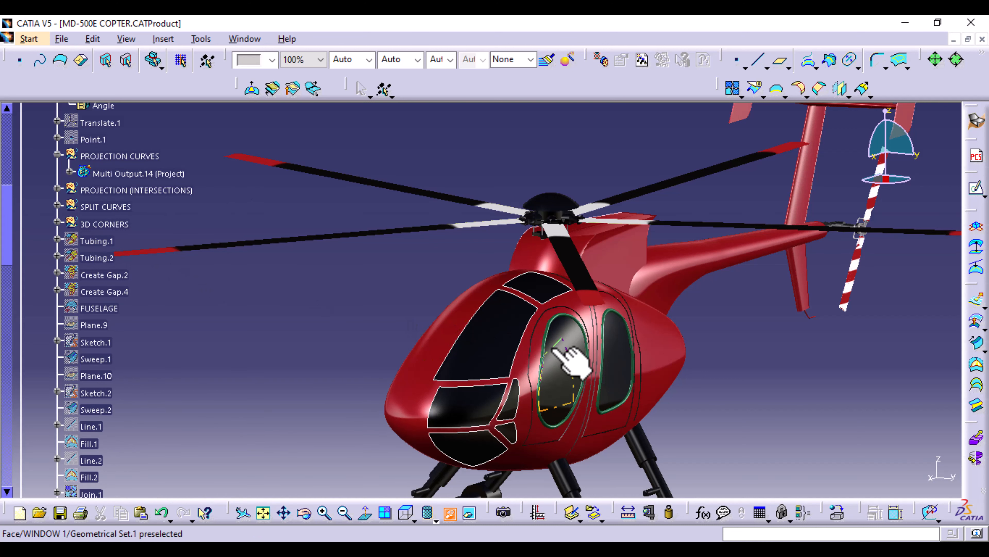
Show the Parallel.1 curve under Tubing.1
middle_click_drag(592, 405, 452, 265)
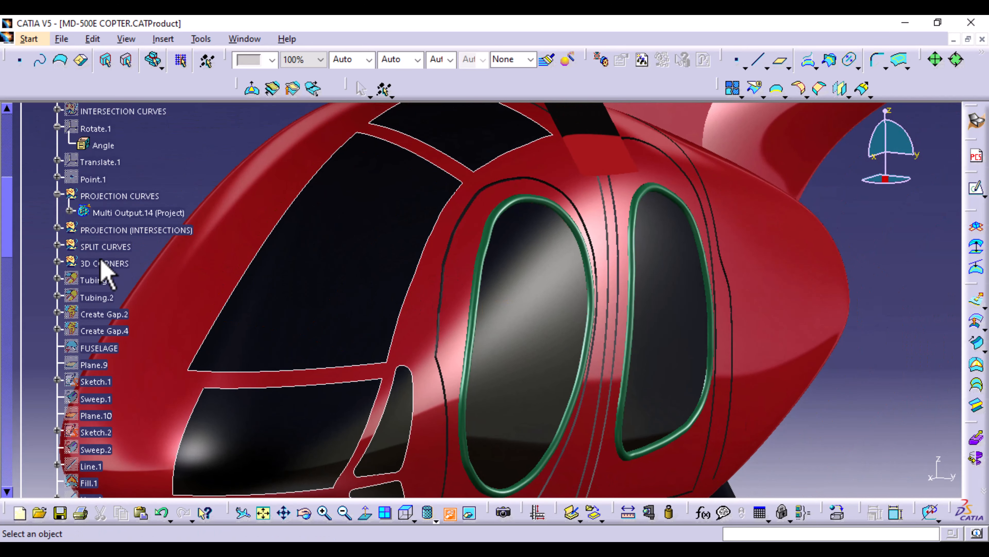
left_click(58, 277)
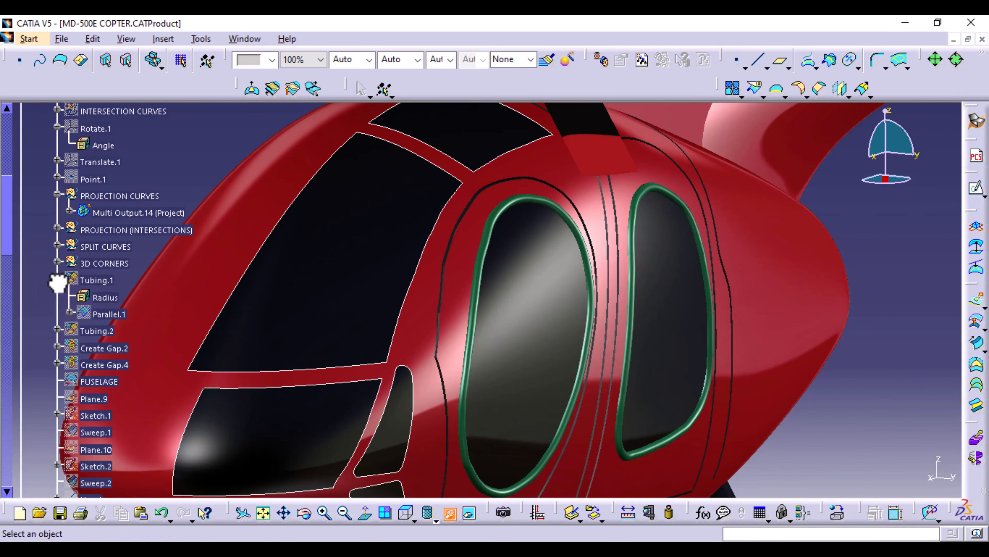
right_click(109, 314)
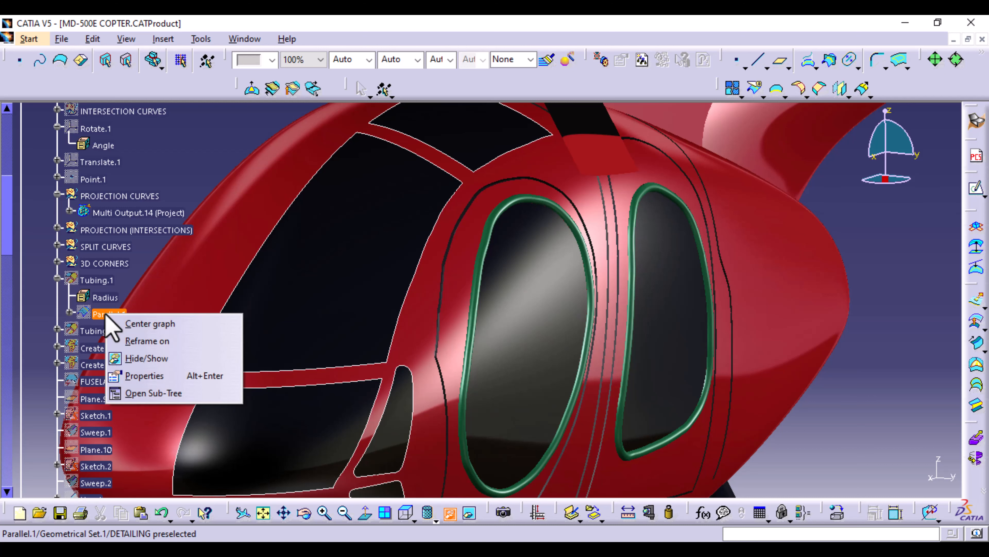
left_click(144, 358)
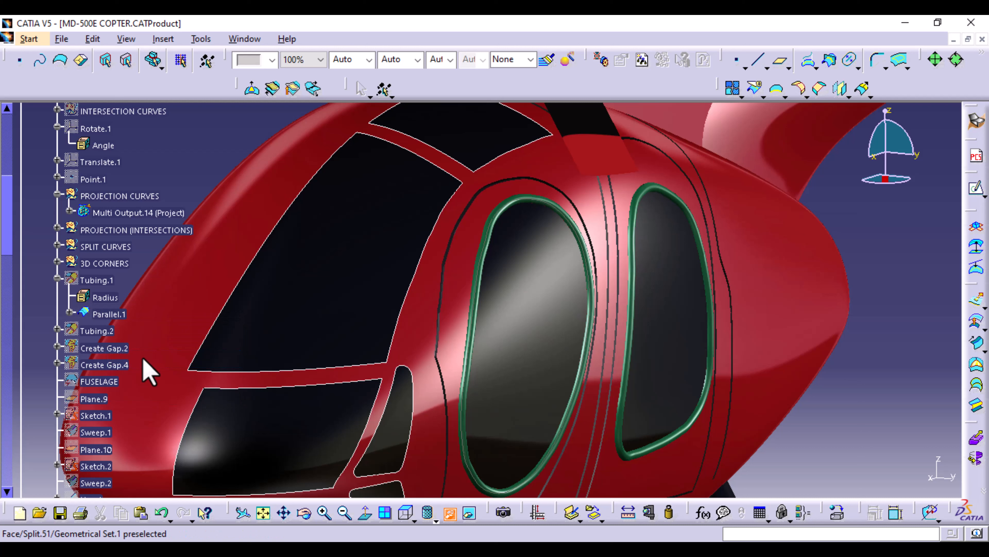
Show the Parallel.2 curve under Tubing.2
left_click(57, 329)
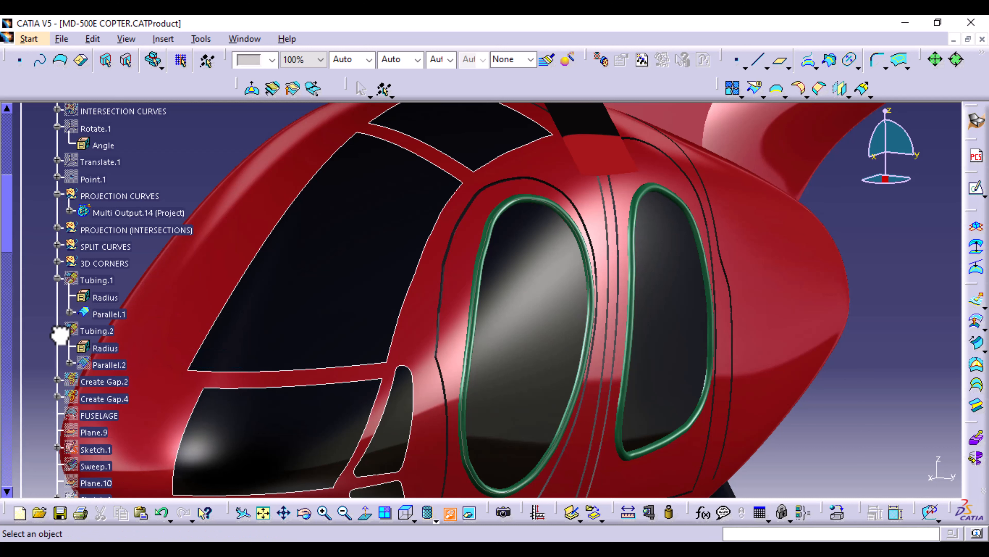
right_click(115, 365)
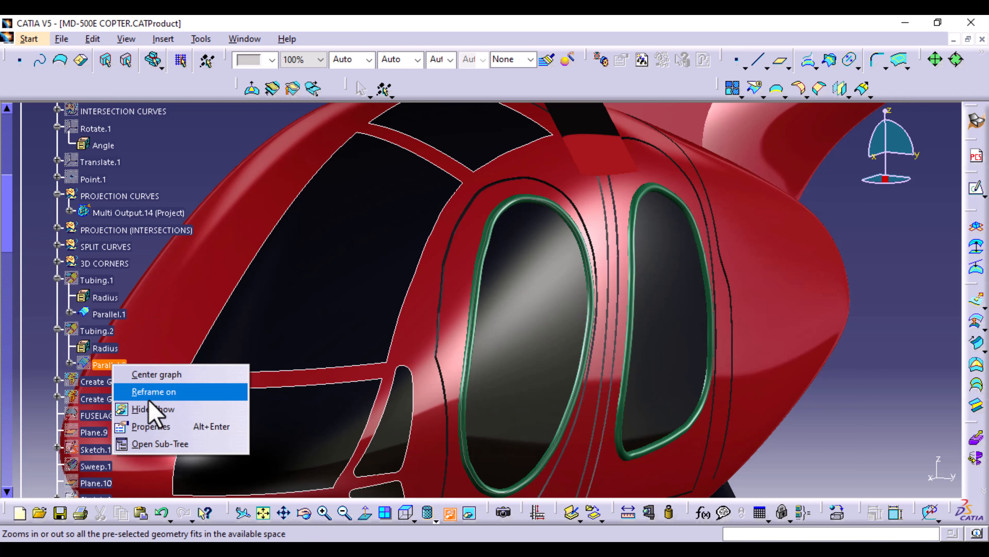
left_click(156, 409)
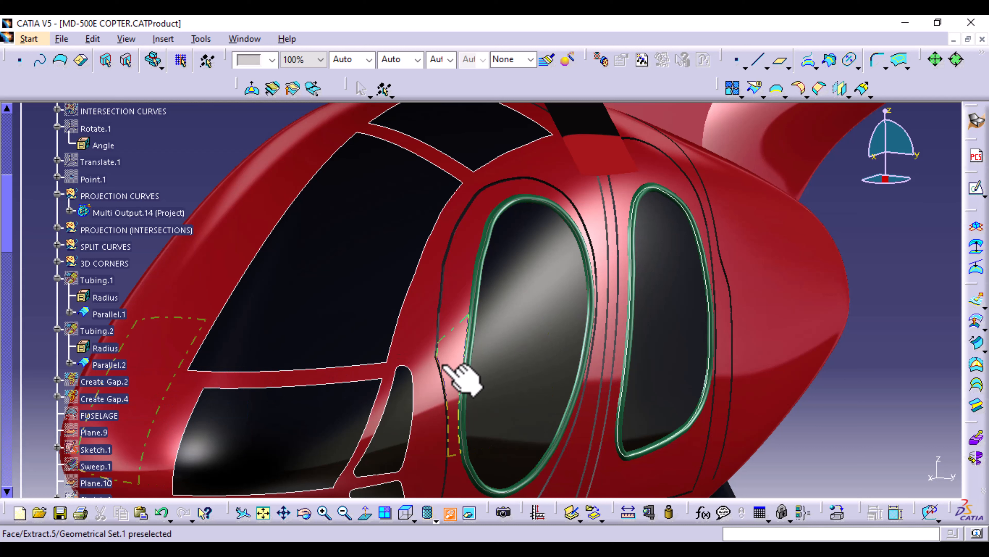
Check the contents of Create Gap.2 and collapse the Create Gap.2, Tubing.1 and Tubing.2 branches in the specification tree
left_click(57, 380)
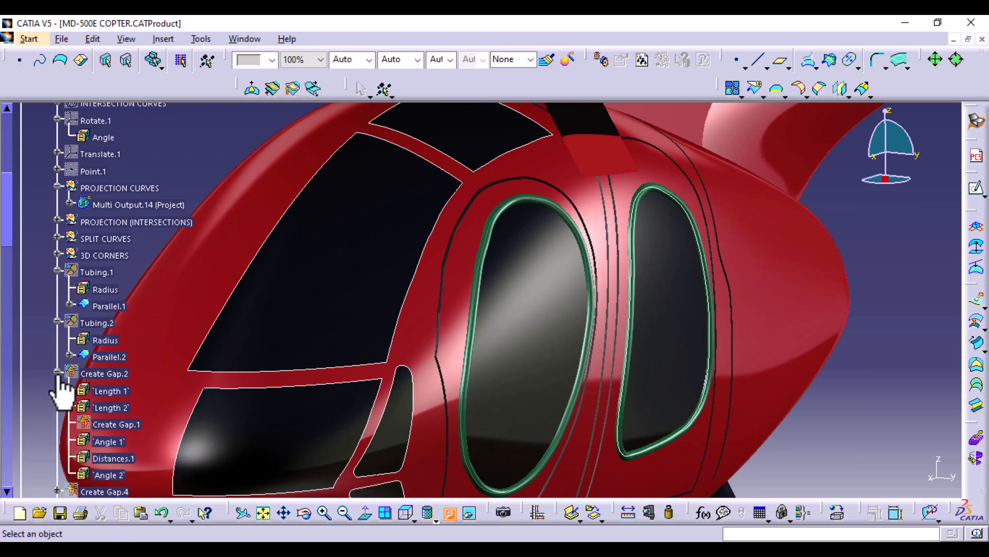
left_click(58, 372)
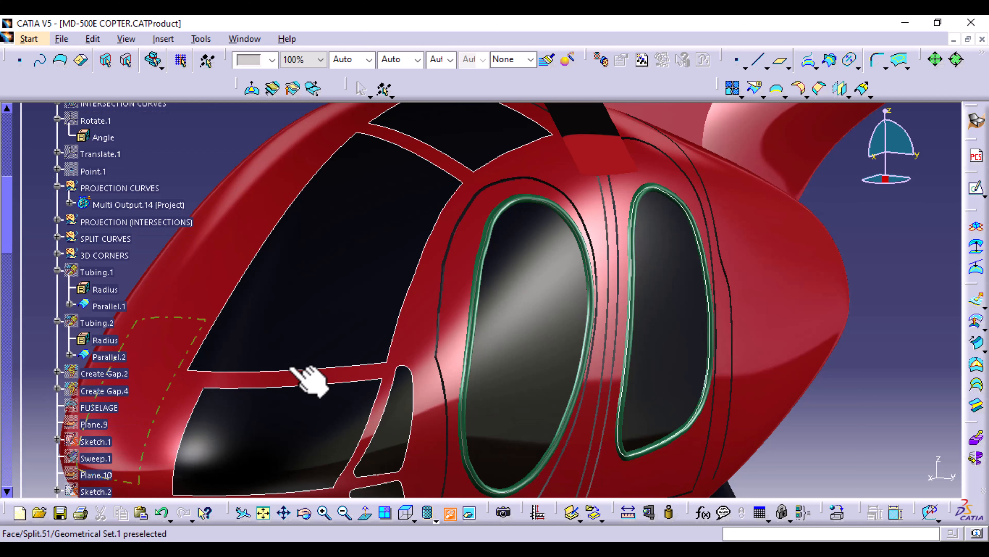
left_click(164, 204)
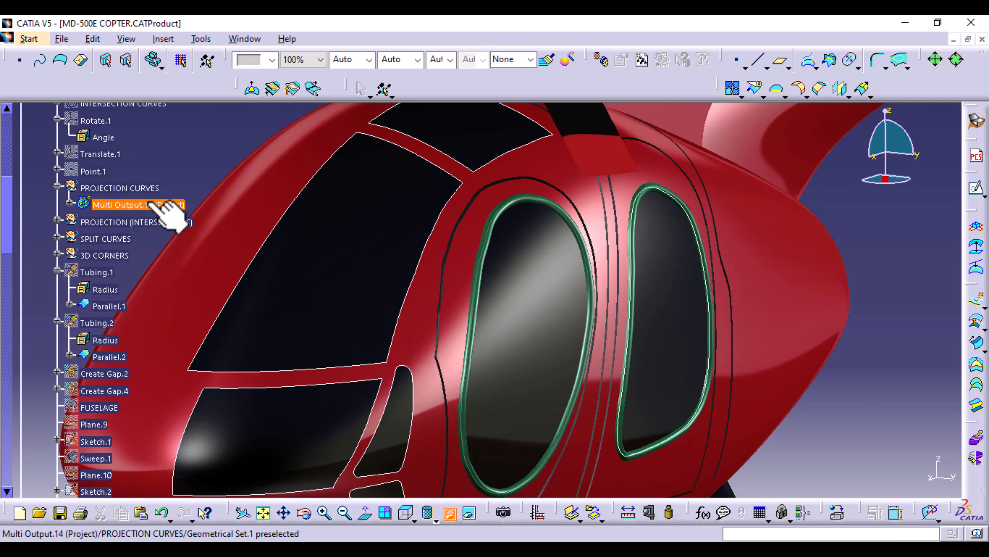
scroll(164, 206, "up", 3)
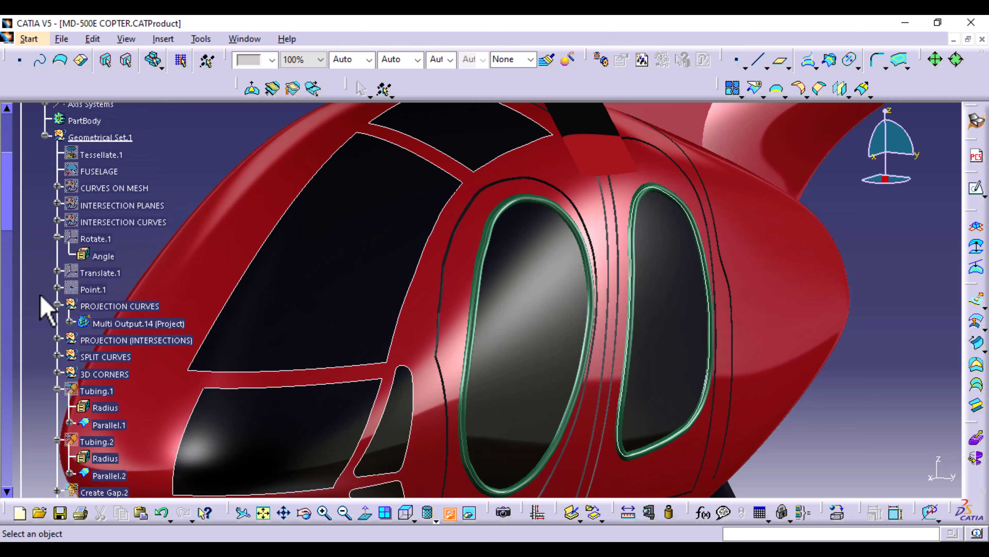
left_click(58, 389)
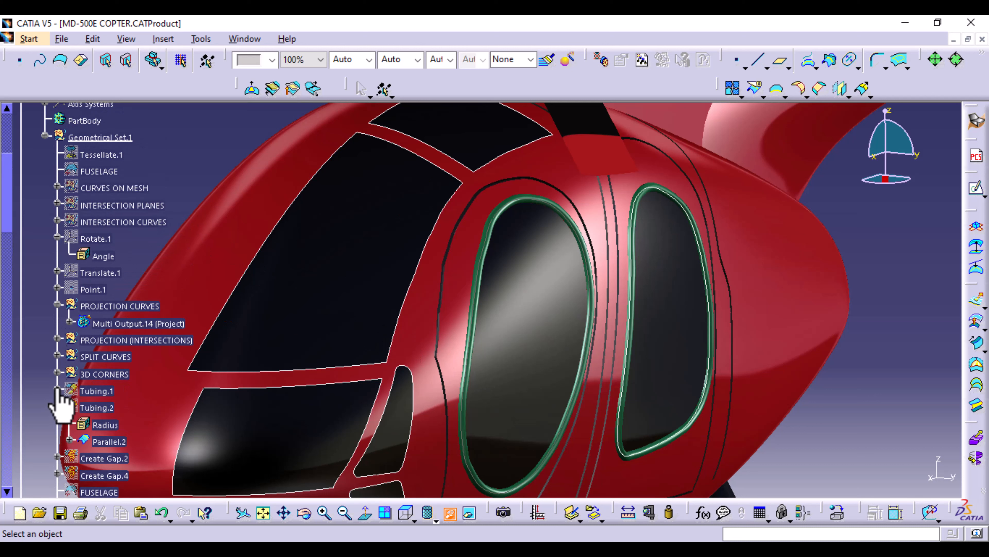
left_click(57, 406)
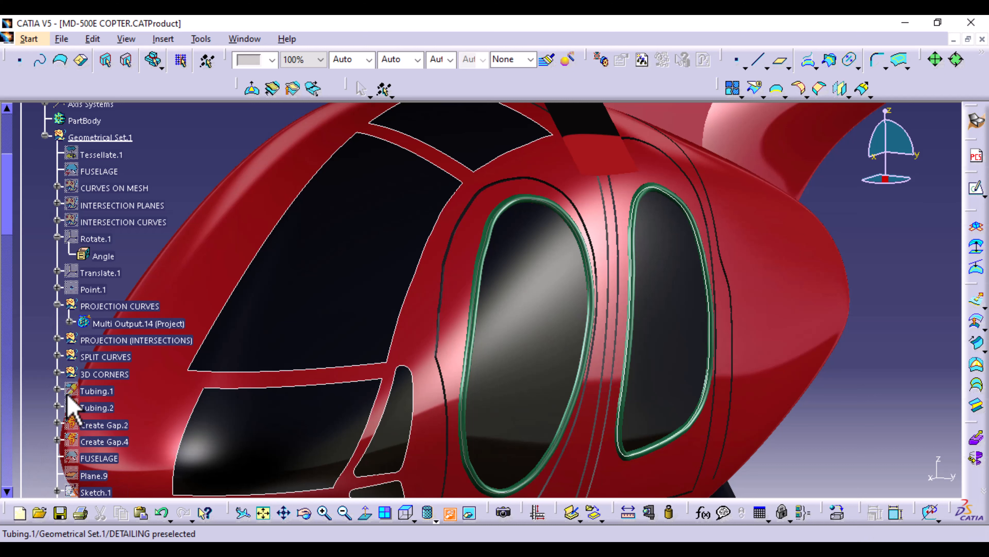
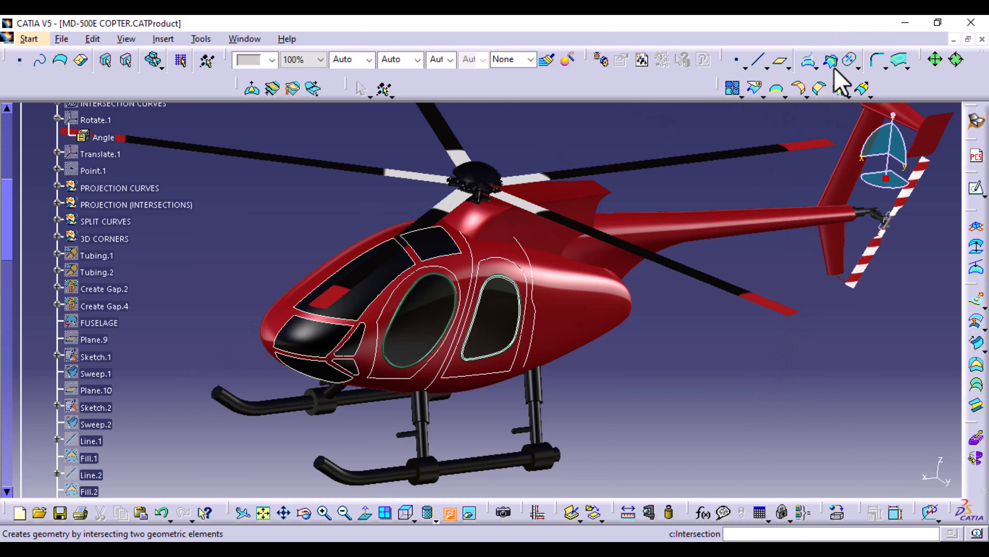
Start a Symmetry with the curve Project.6 behind the rear door and open its list for multiple elements
left_click(842, 91)
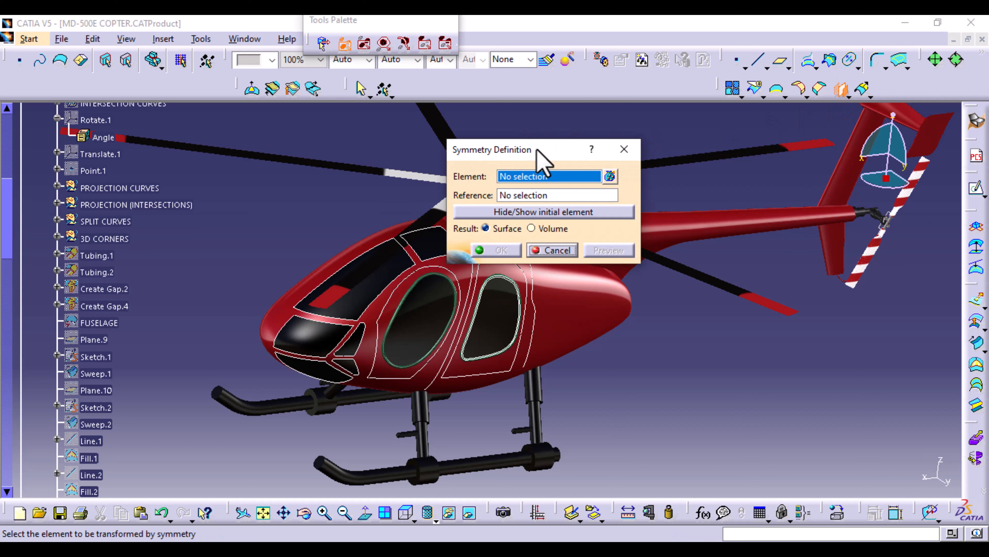
left_click_drag(537, 150, 745, 179)
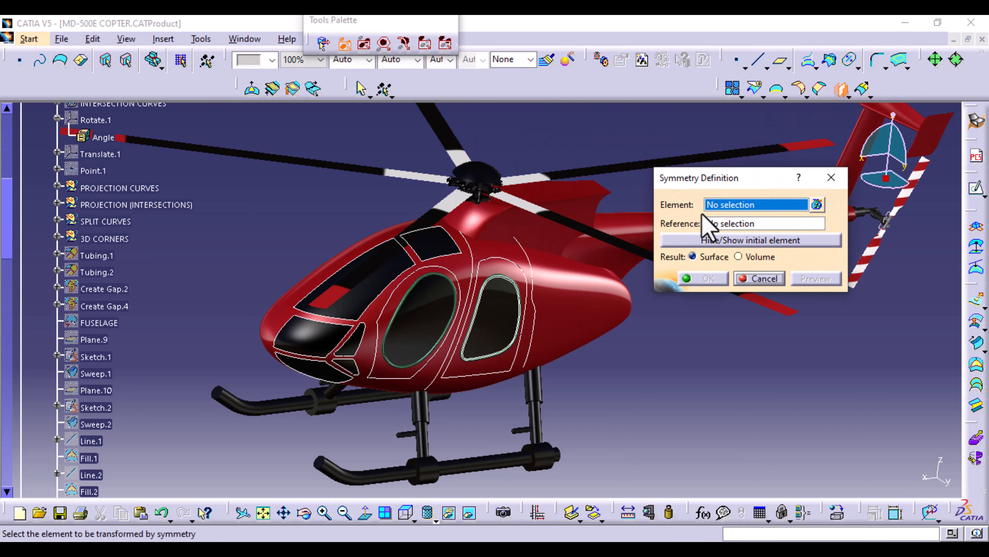
left_click(533, 350)
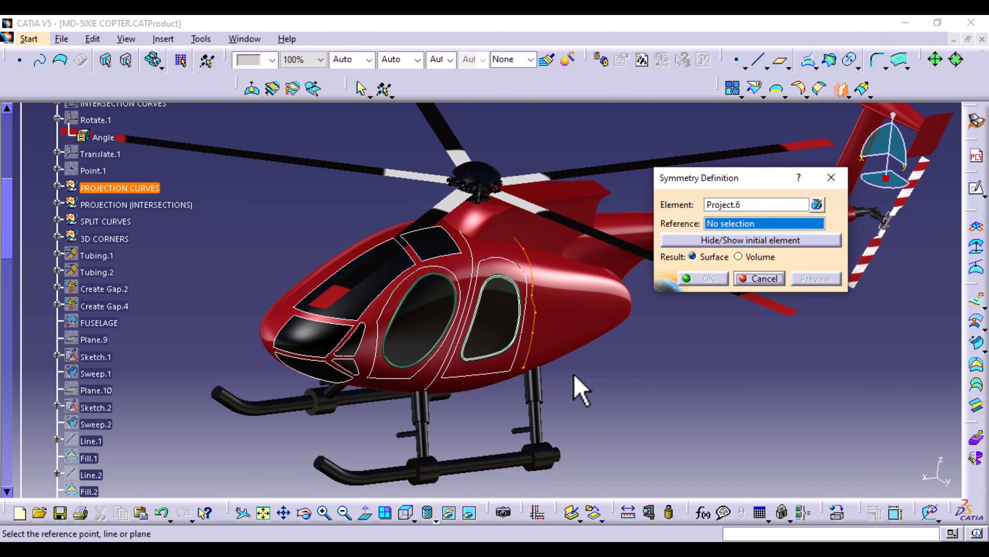
left_click(817, 204)
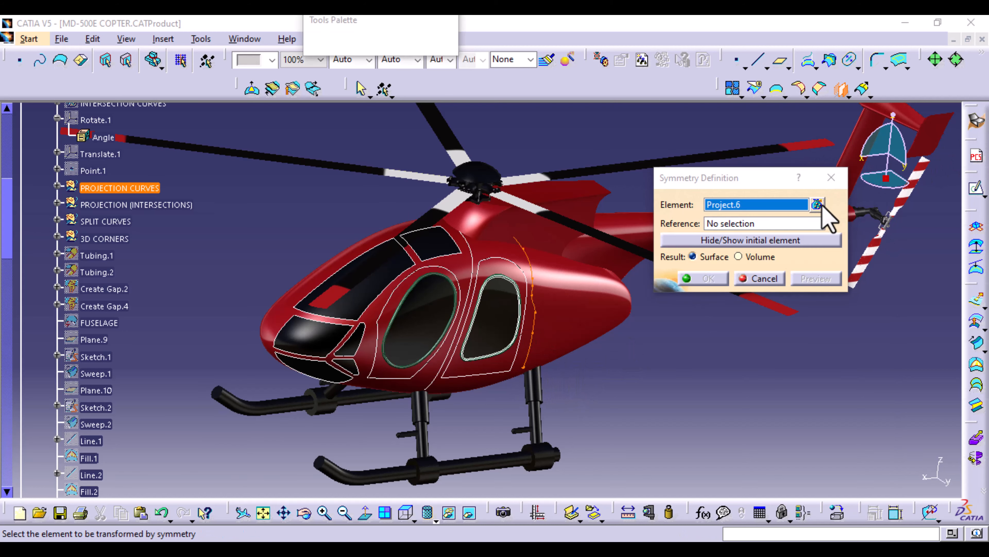
Add the door and side window curves Project.4, Parallel.2, Project.5, Project.3 and Parallel.1 to the symmetry elements
middle_click_drag(623, 346, 594, 212, "ctrl")
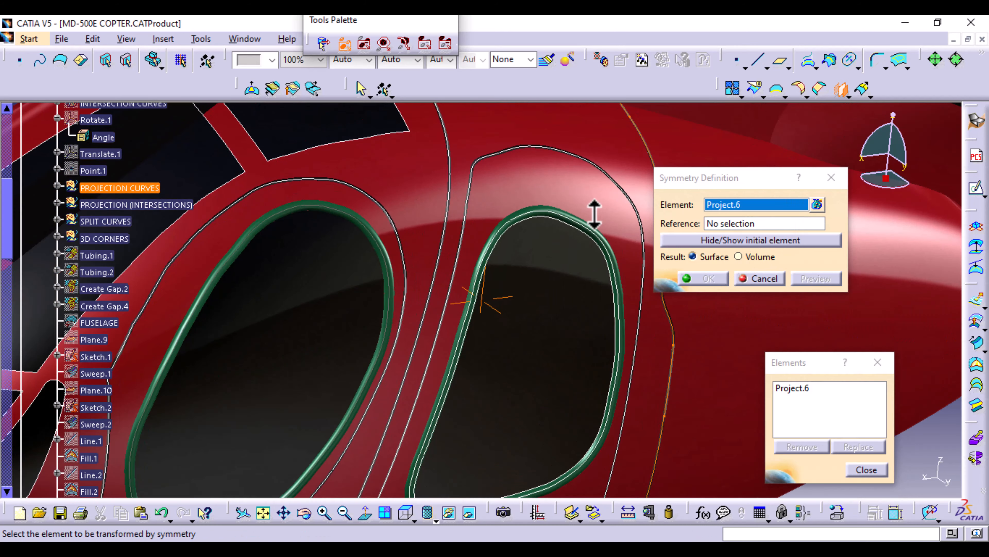
left_click(640, 216)
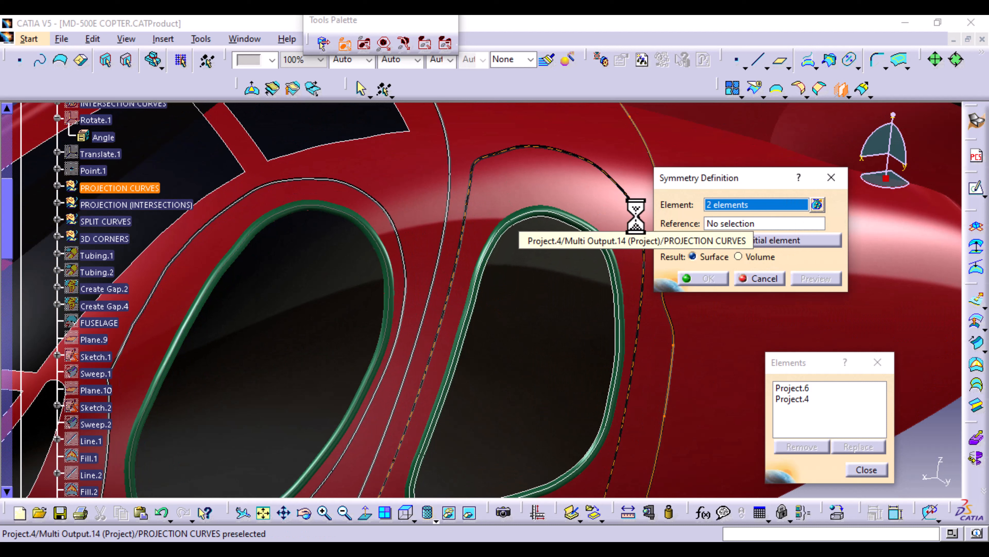
left_click(615, 266)
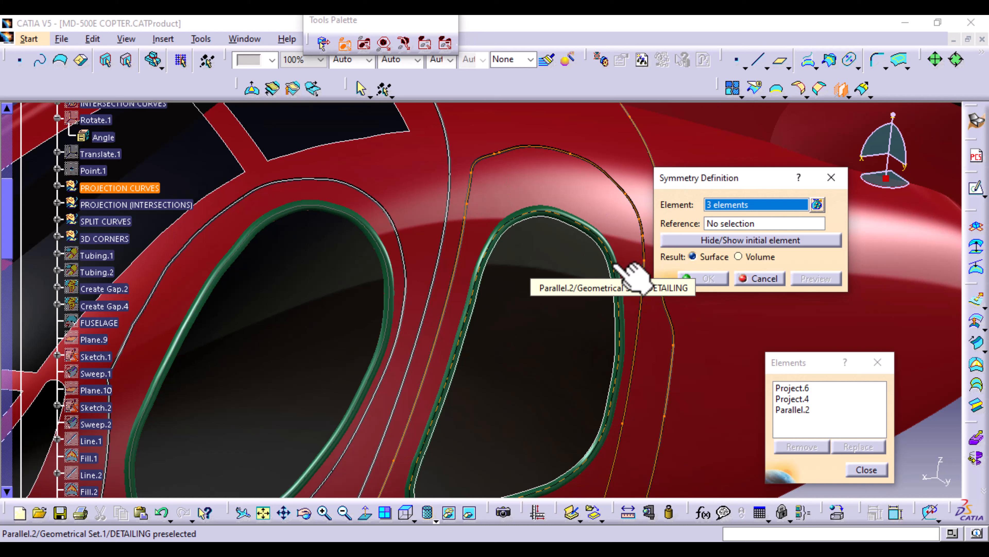
left_click(442, 262)
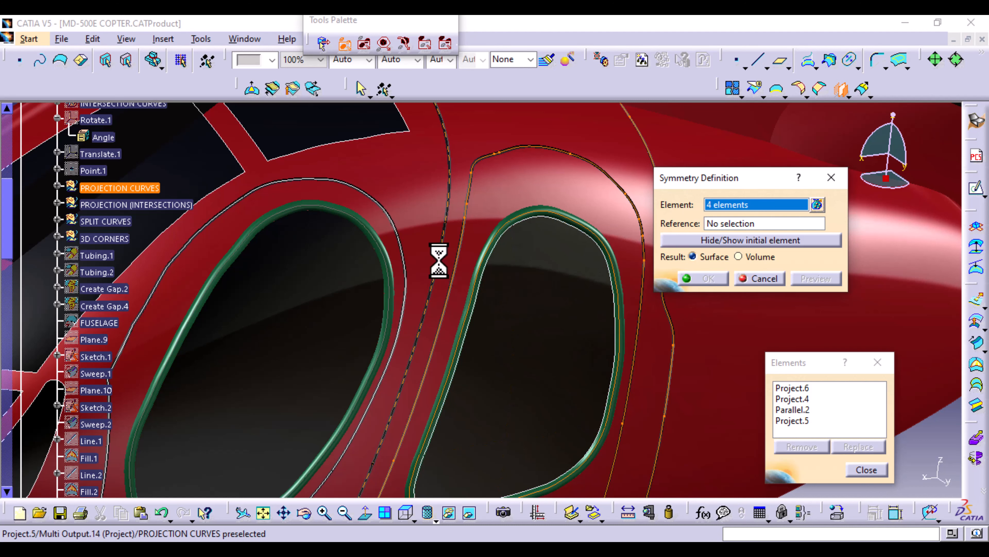
left_click(406, 270)
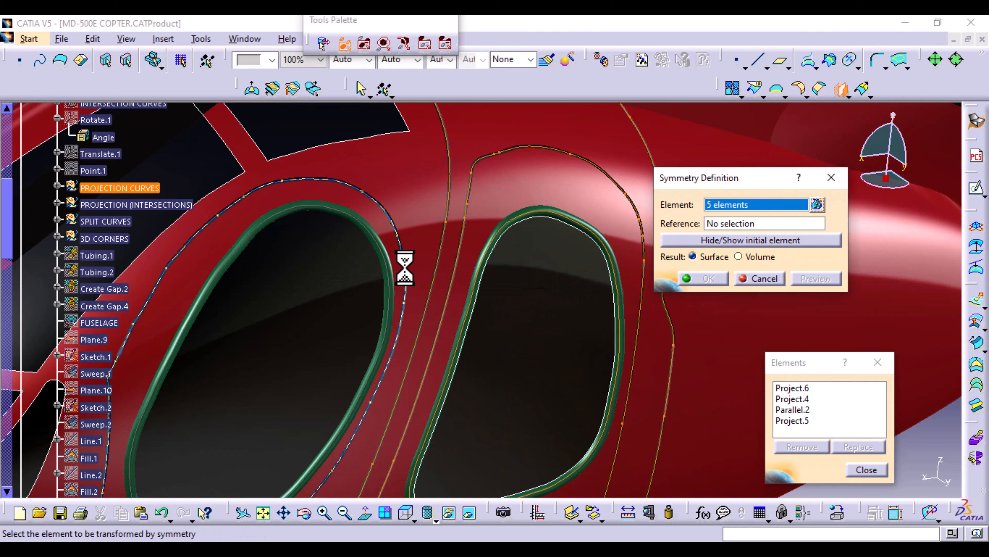
left_click(392, 290)
left_click_drag(880, 404, 879, 418)
Add the roof, windshield, nose and small triangular window outlines Join.7, Join.6, Join.5, Corner.10, Corner.3 and Corner.6 to the symmetry elements
middle_click_drag(450, 236, 458, 354)
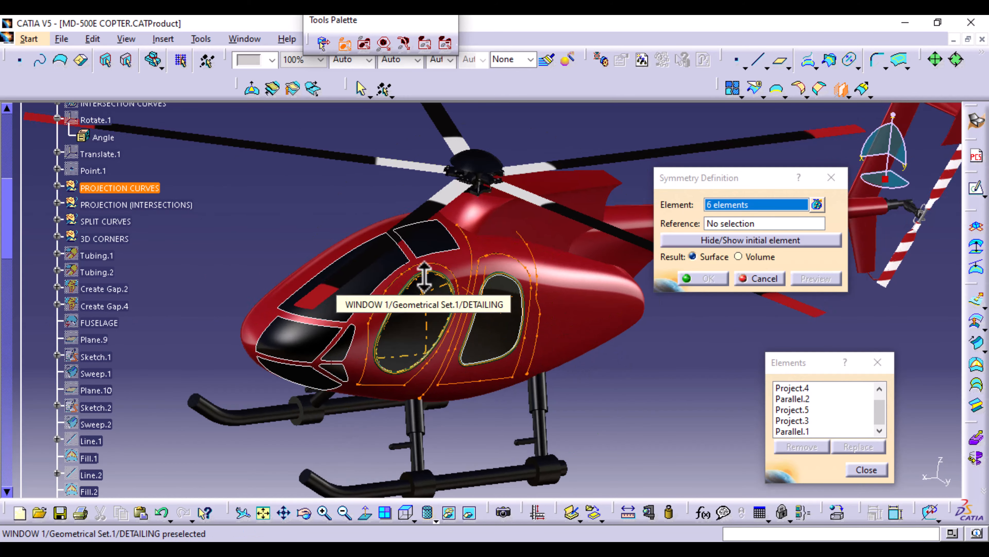
left_click(455, 263)
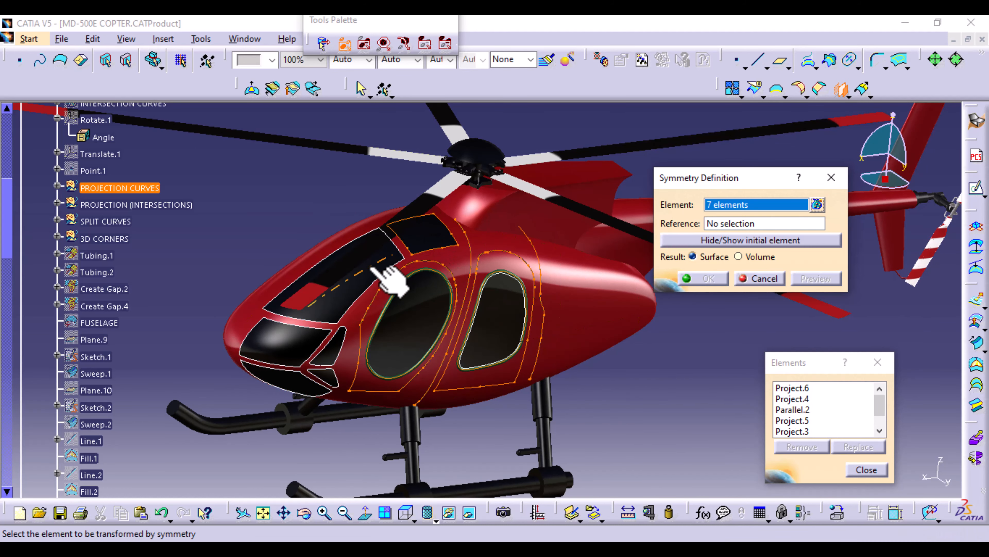
left_click(383, 277)
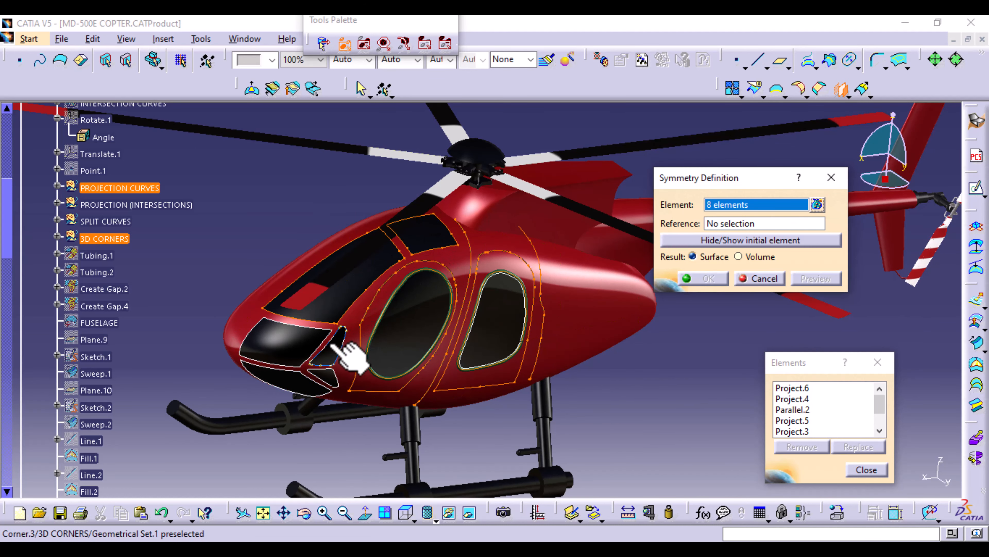
left_click(337, 334)
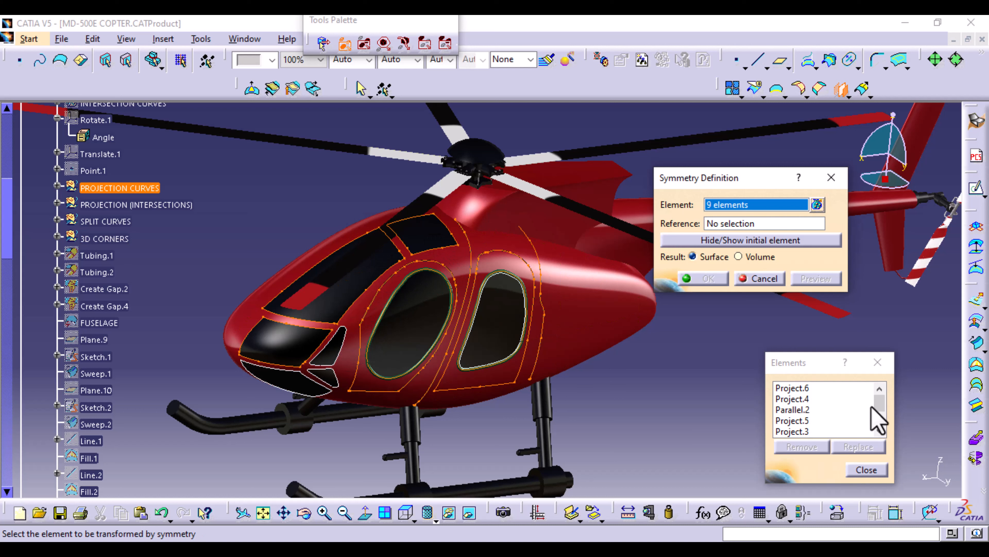
left_click_drag(870, 407, 875, 420)
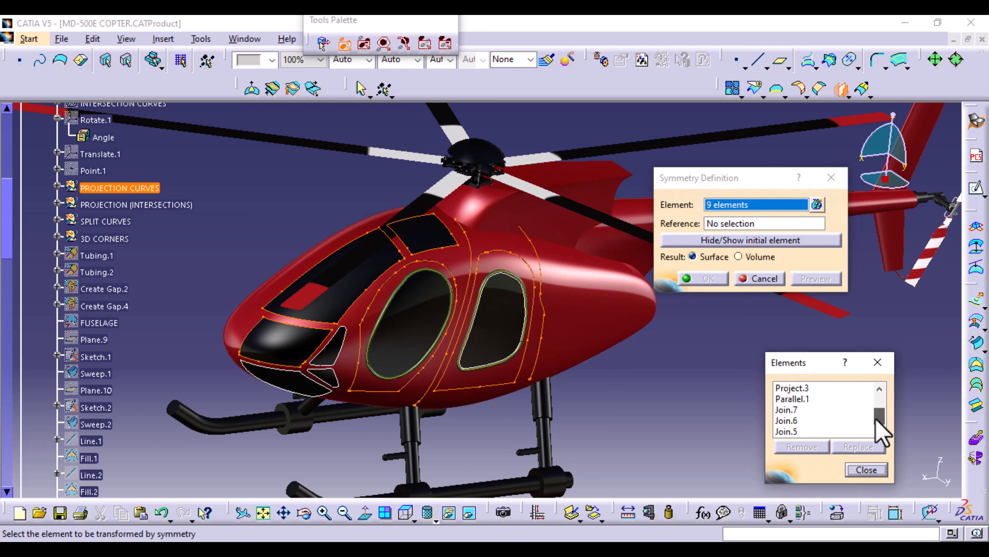
left_click(275, 372)
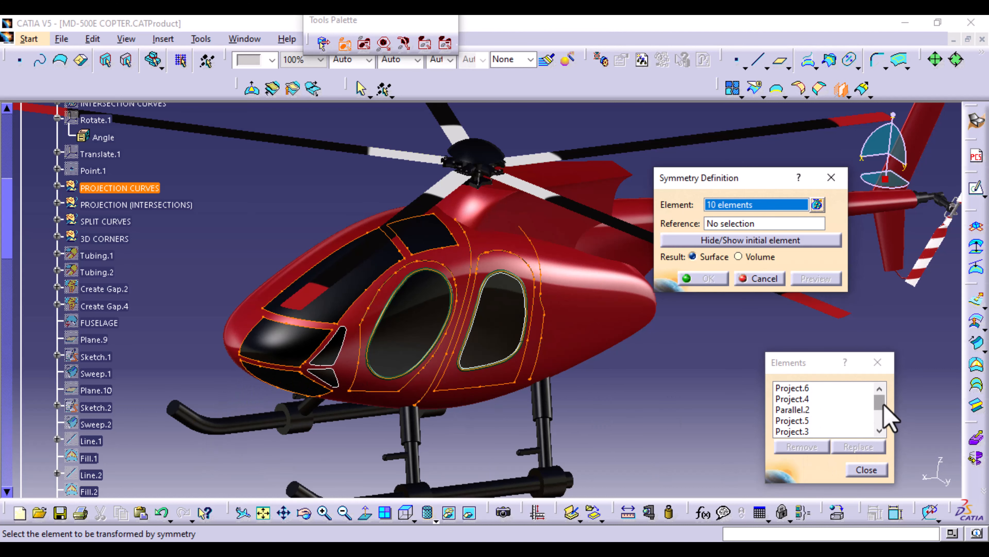
left_click_drag(883, 402, 882, 436)
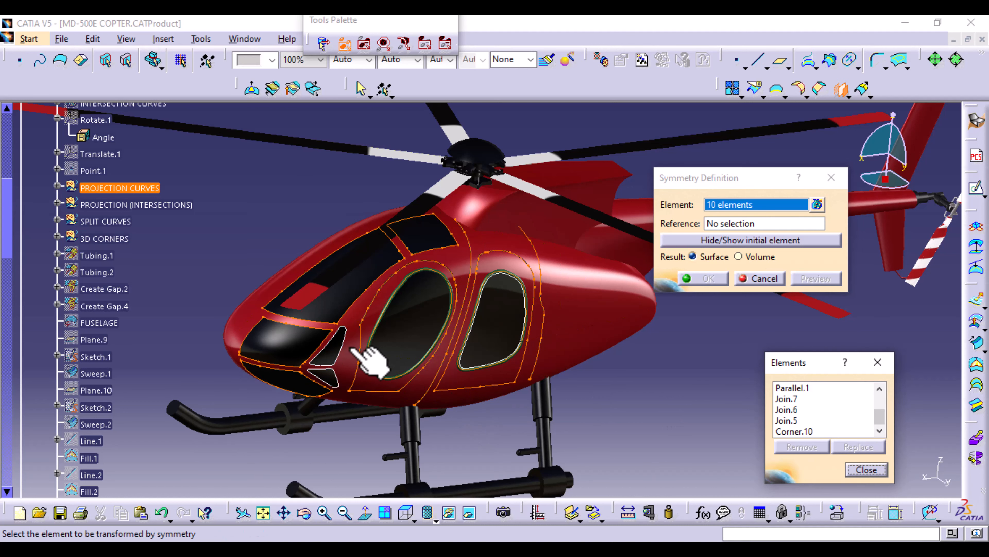
left_click(338, 368)
left_click(343, 381)
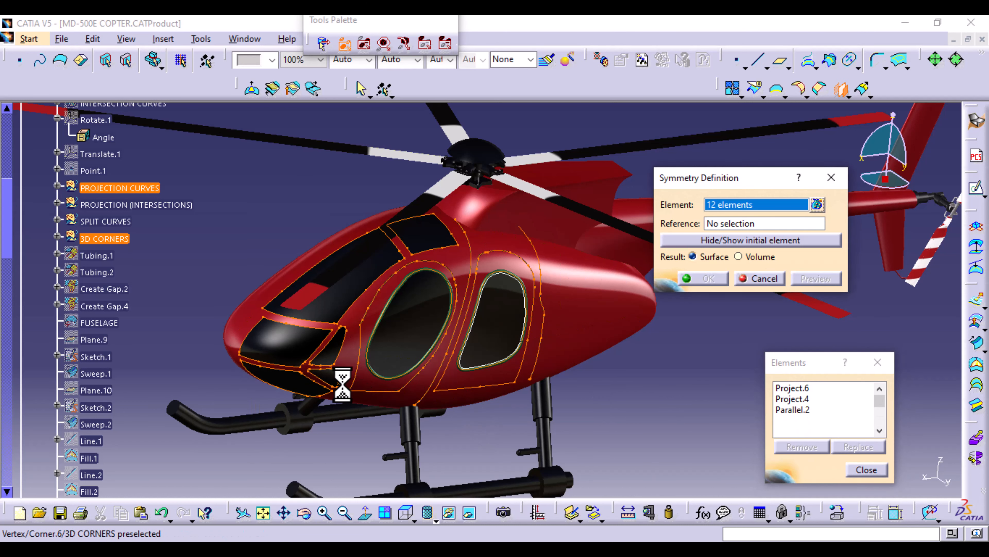
Mirror the 12 selected curves about the ZX plane to the other side of the fuselage
left_click(865, 472)
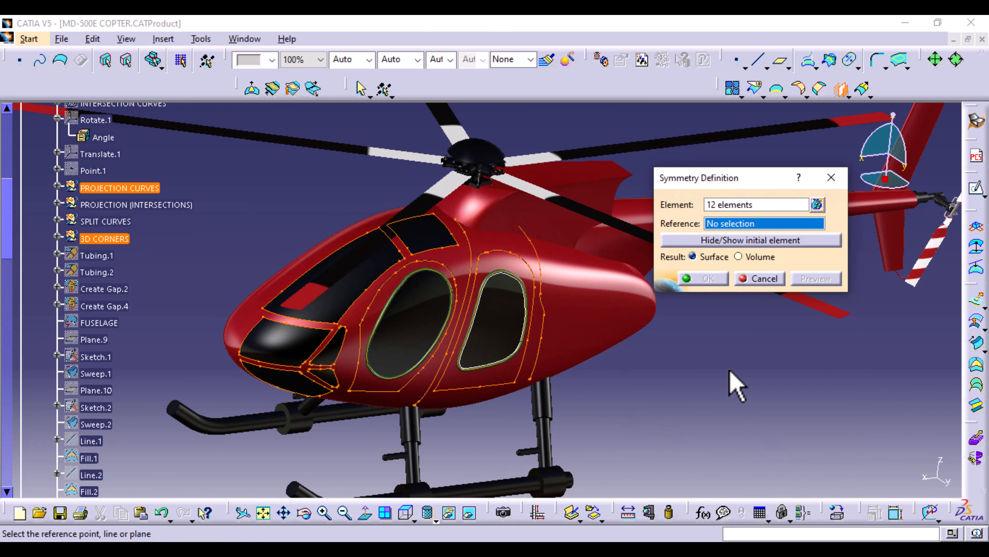
right_click(750, 226)
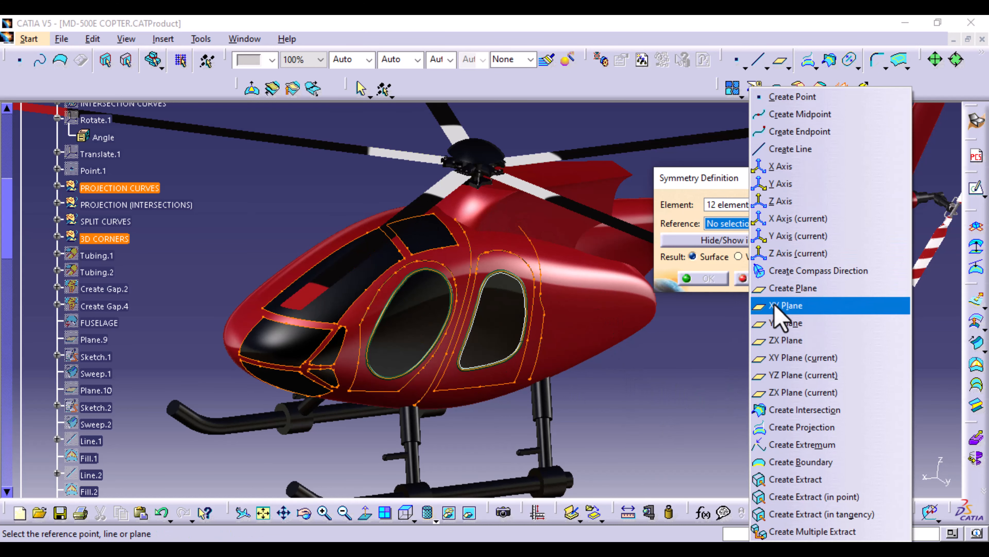
left_click(785, 340)
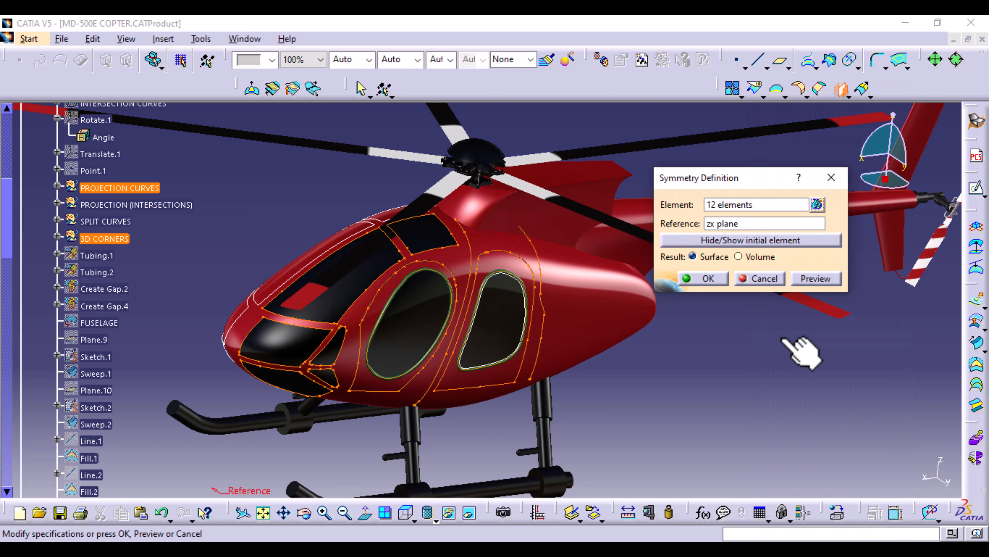
left_click(720, 280)
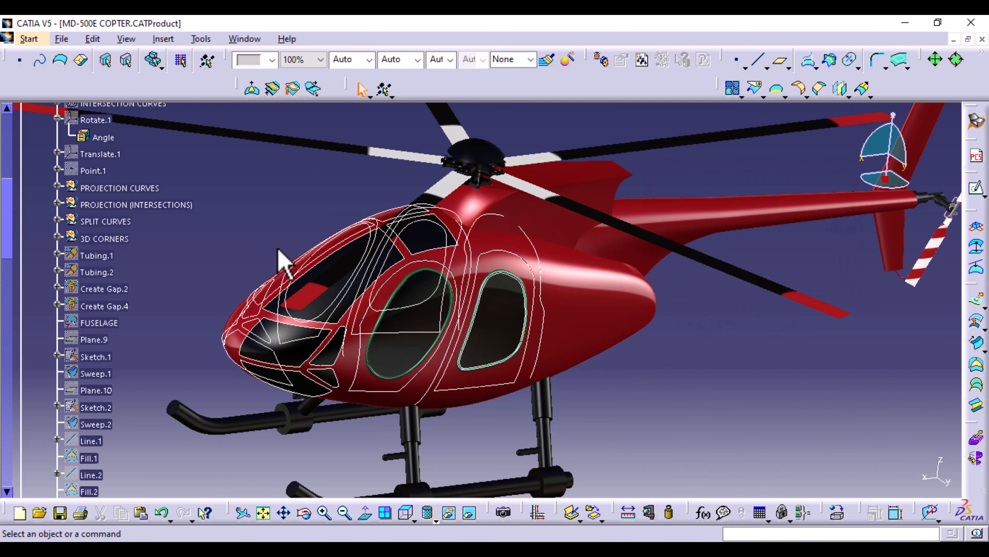
Hide all curves in the model
middle_click_drag(210, 303, 353, 381)
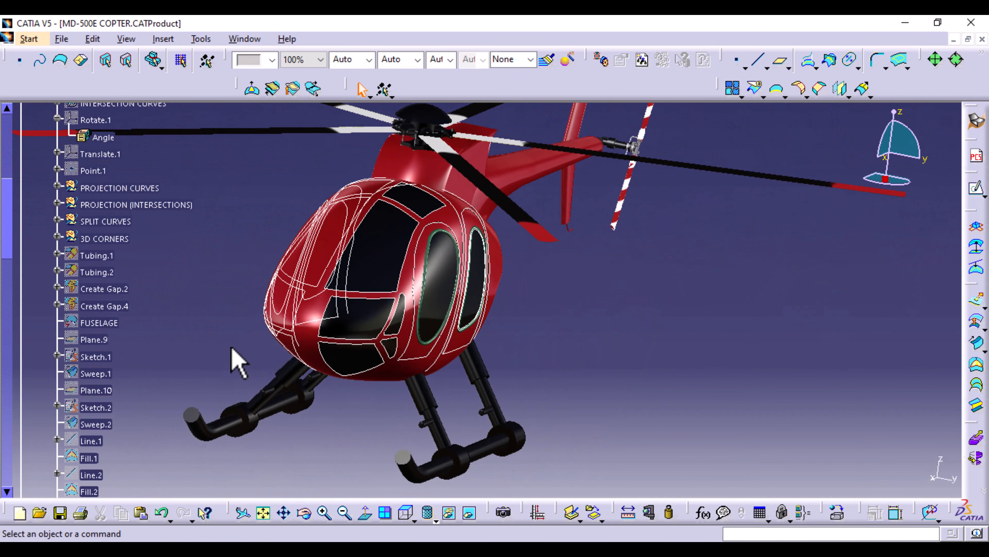
left_click(201, 38)
mouse_move(230, 156)
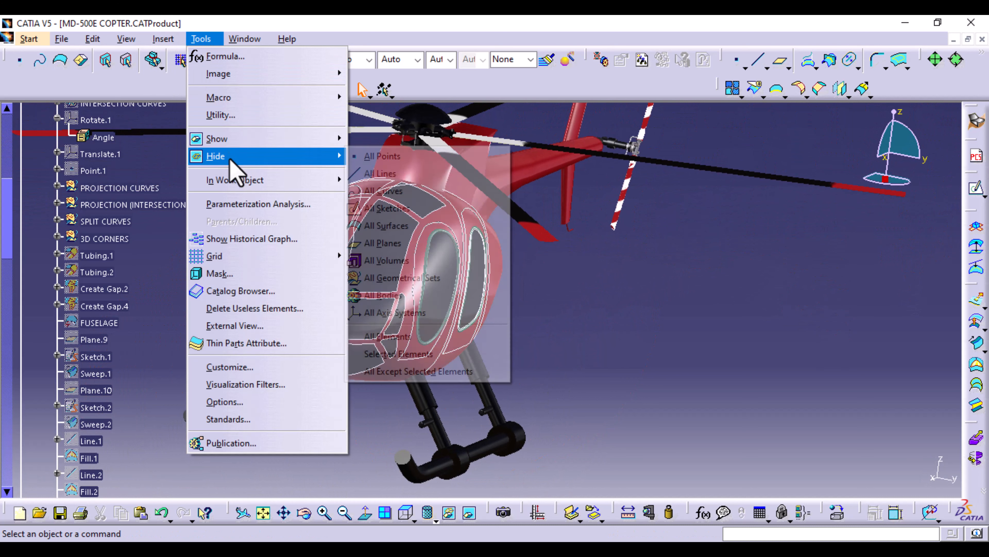
left_click(387, 191)
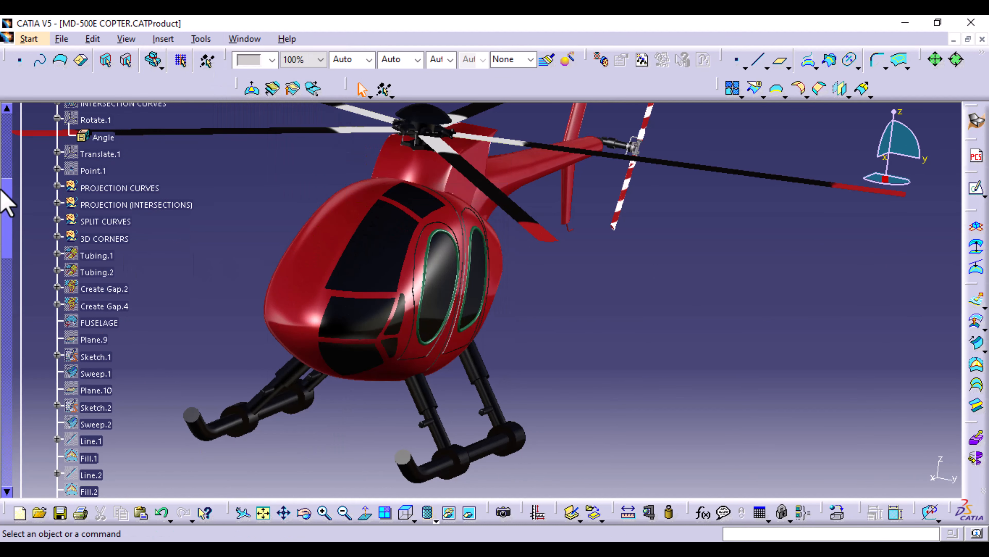
Try to show the mirrored curves by toggling the visibility of the Multi Output.64 (Symmetry) set
left_click_drag(10, 210, 10, 444)
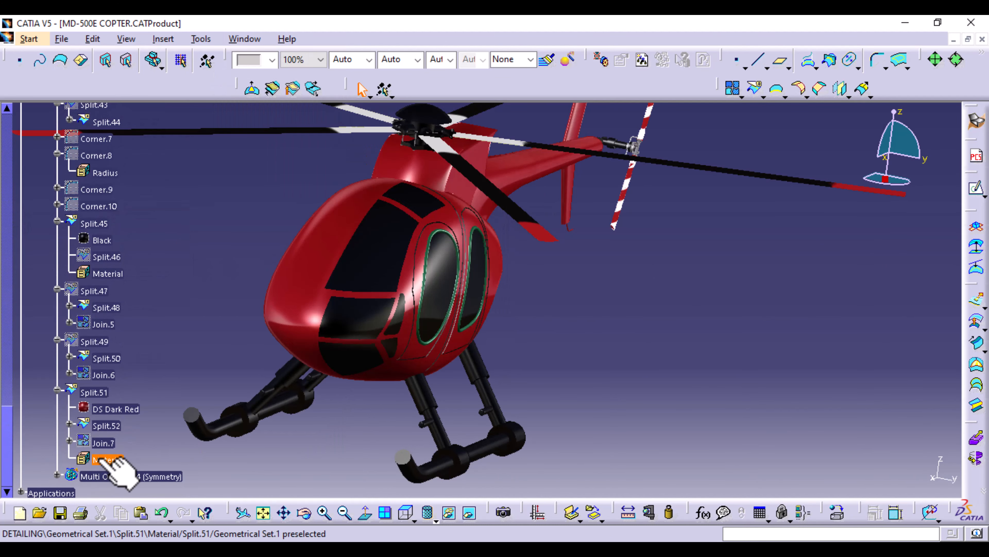
right_click(164, 476)
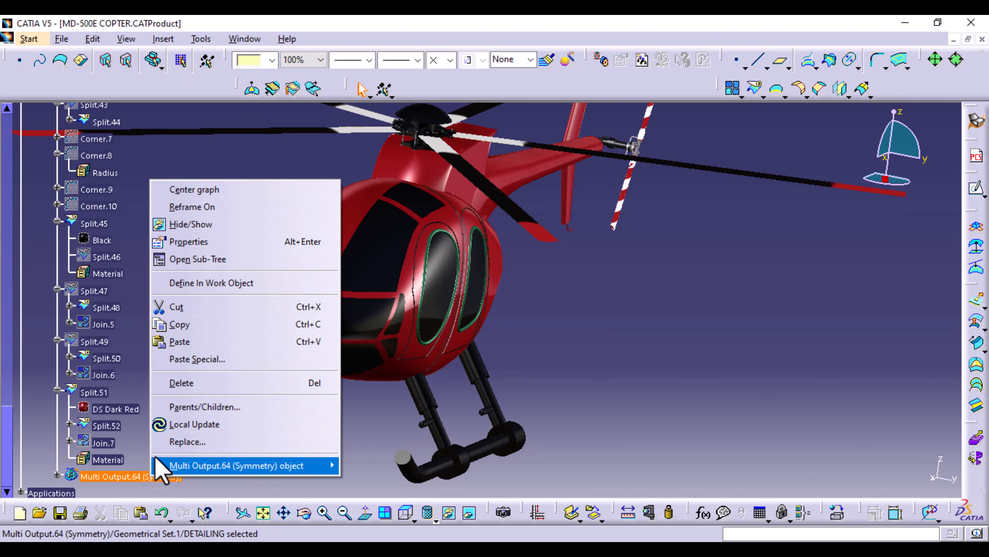
left_click(203, 229)
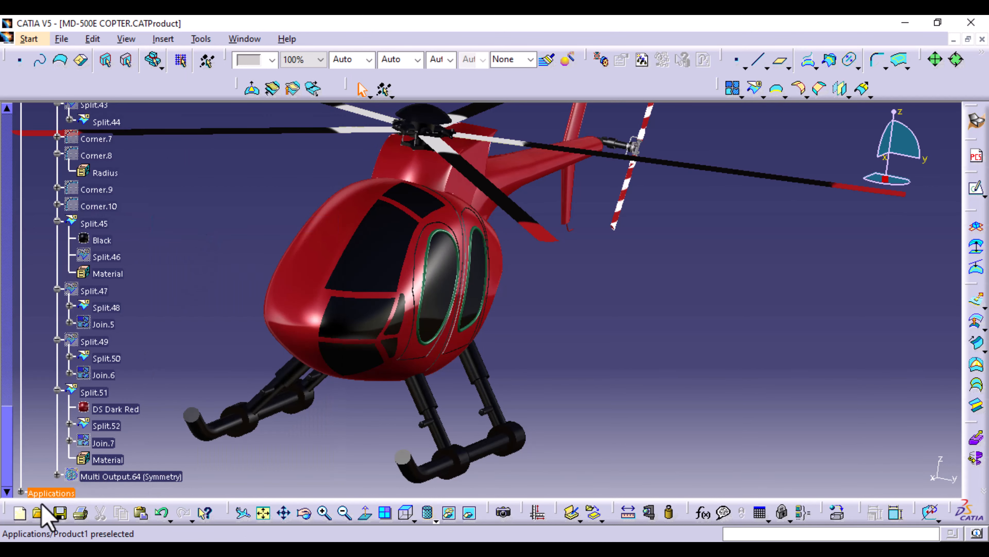
right_click(89, 478)
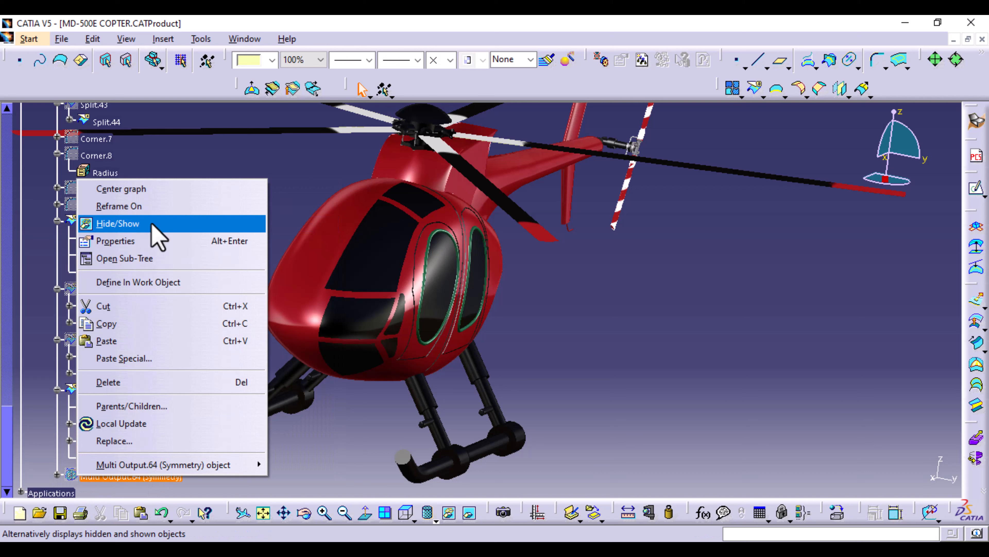
left_click(99, 223)
Expand Multi Output.64 (Symmetry) and show the mirrored curves Symmetry.18 through Symmetry.29 on the fuselage
left_click(57, 475)
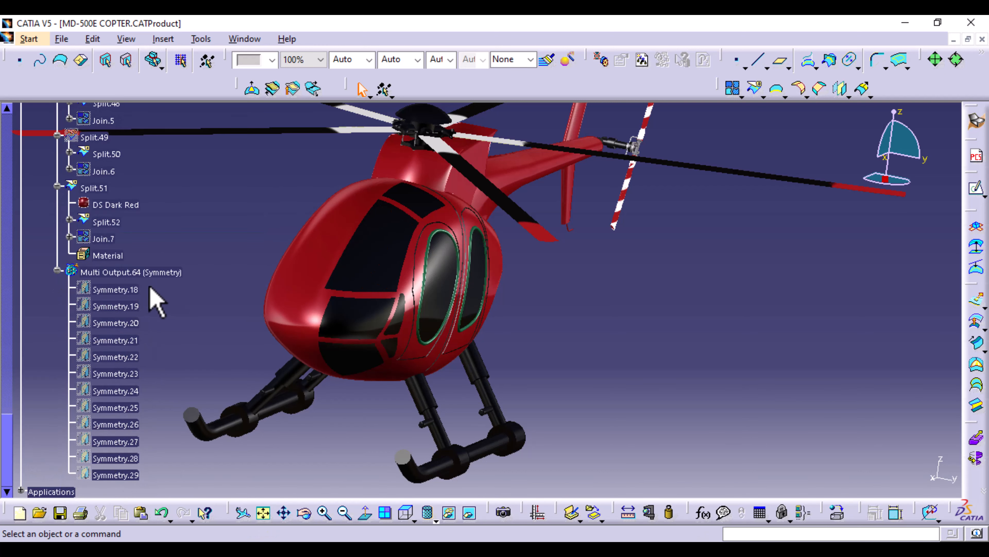
left_click_drag(149, 286, 62, 478)
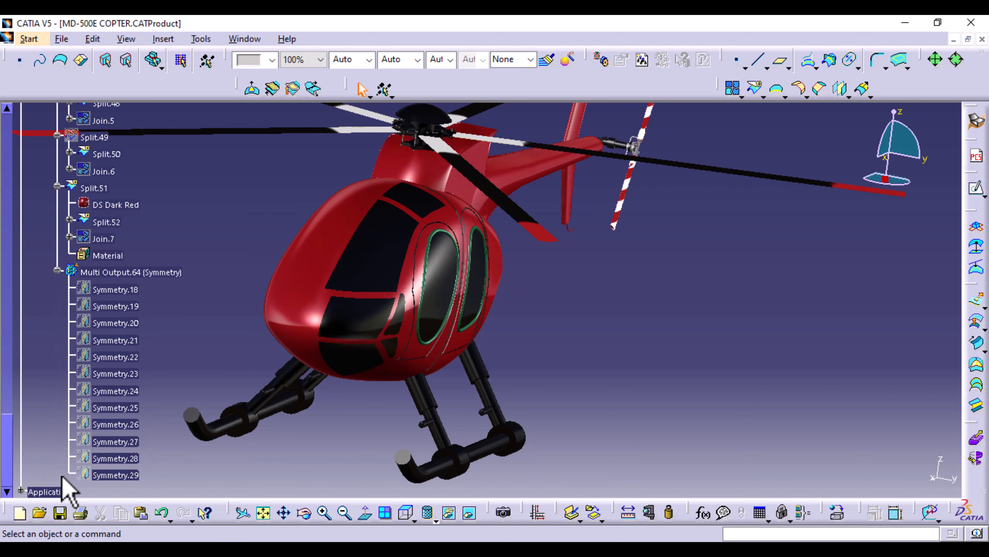
left_click(69, 435)
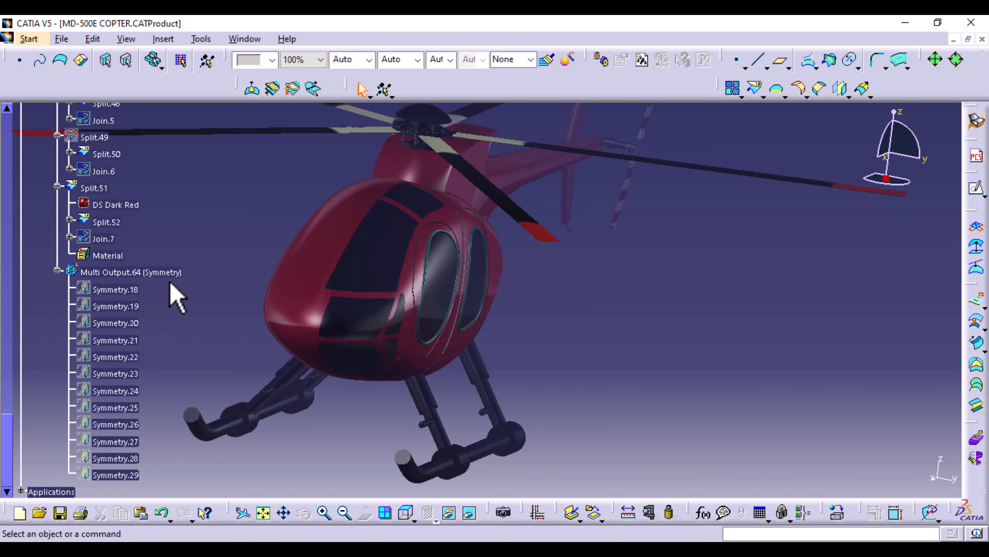
left_click_drag(74, 283, 44, 485)
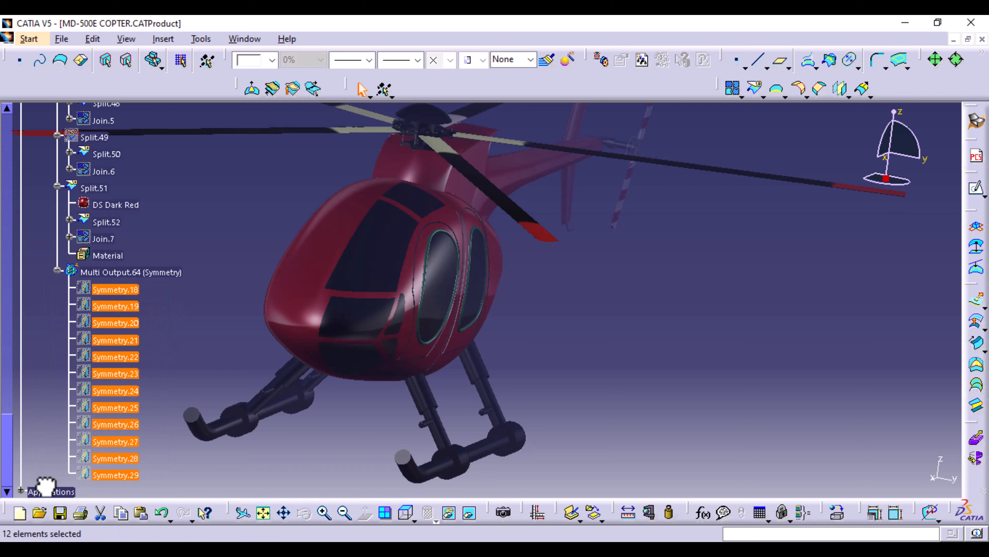
left_click(450, 512)
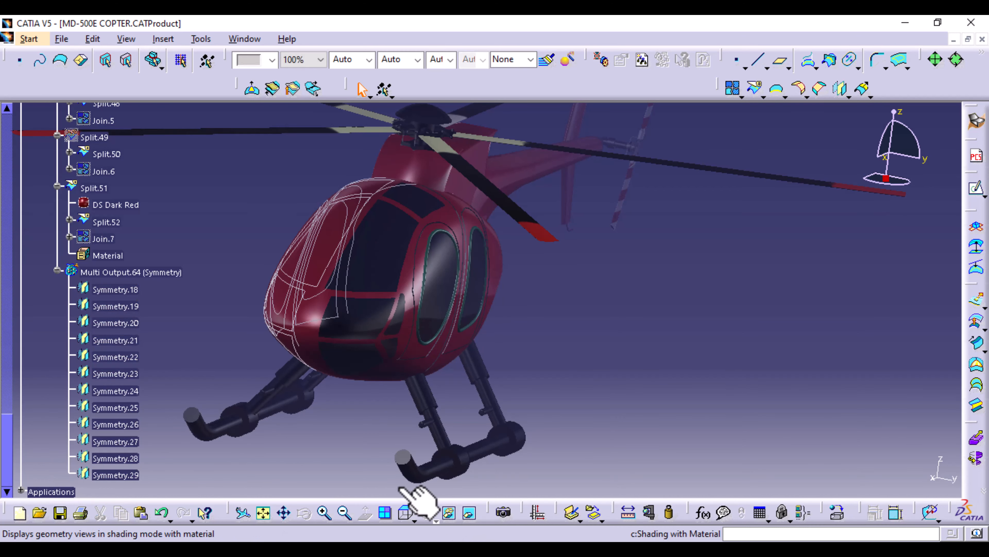
left_click(56, 246)
middle_click_drag(261, 249, 483, 302)
middle_click_drag(411, 292, 621, 418)
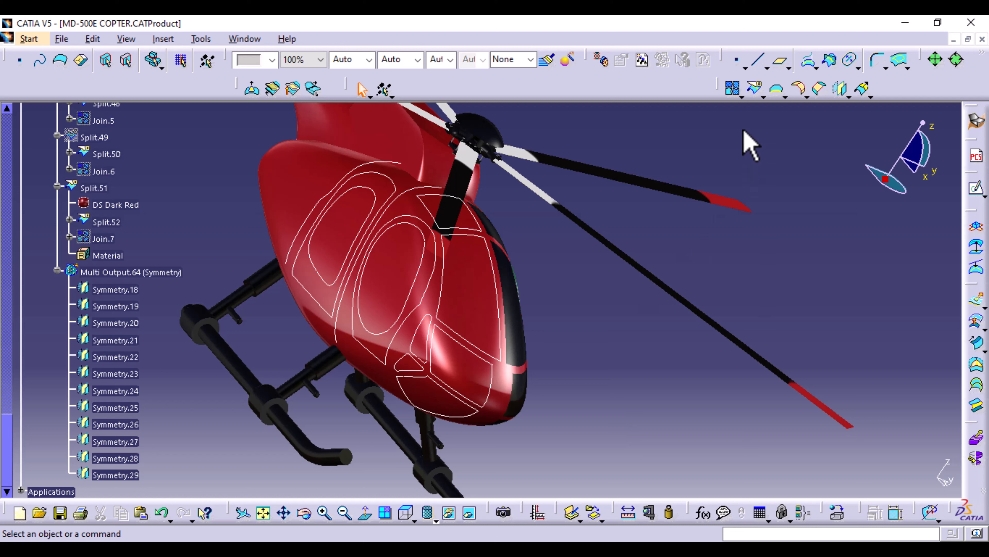
Project the 12 mirrored curves onto the fuselage surface Split.51, using Normal projection with the nearest solution
left_click(166, 272)
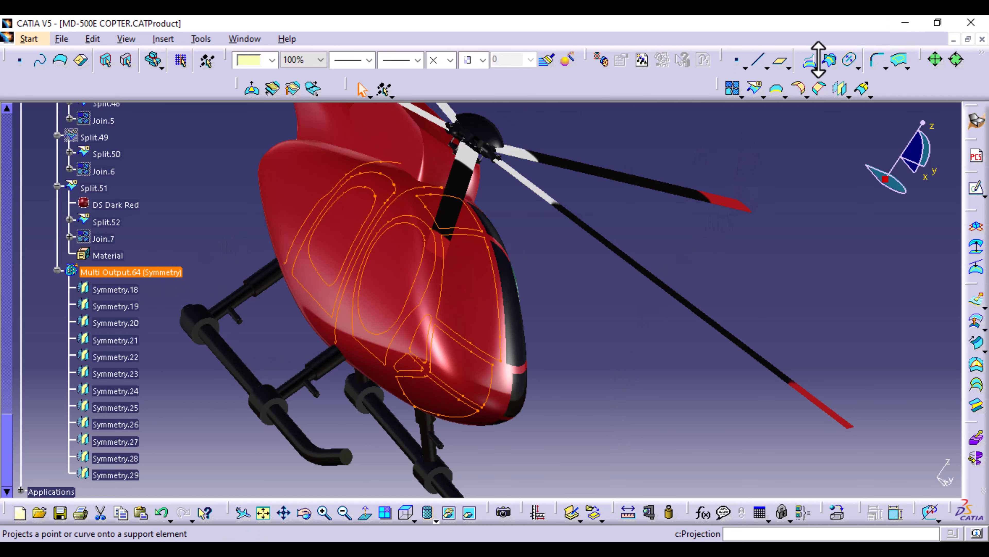
left_click(809, 61)
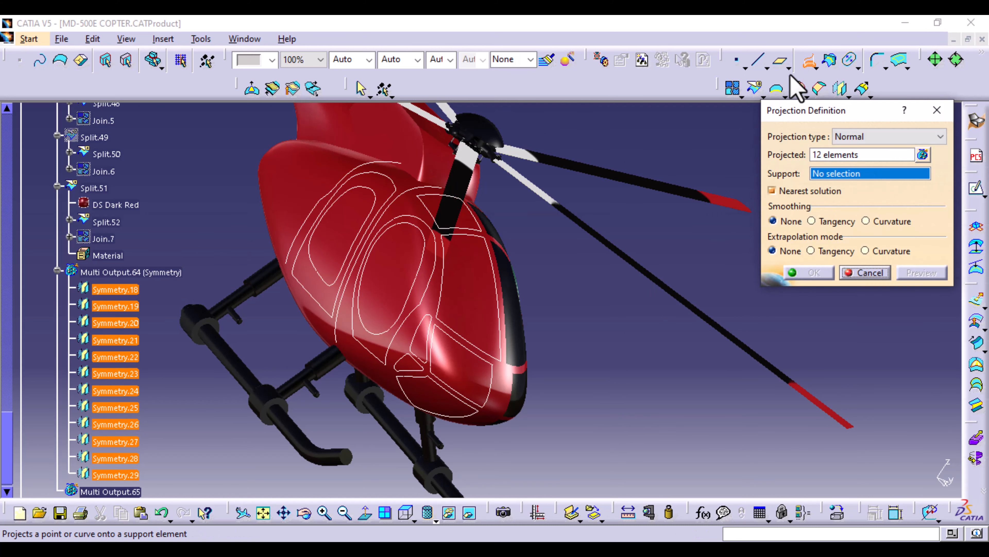
left_click(479, 300)
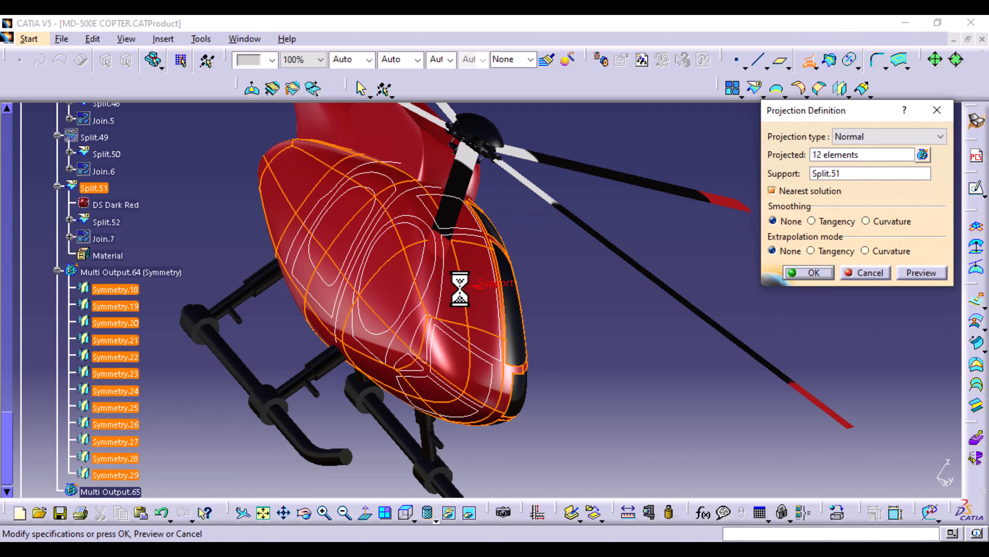
left_click(920, 272)
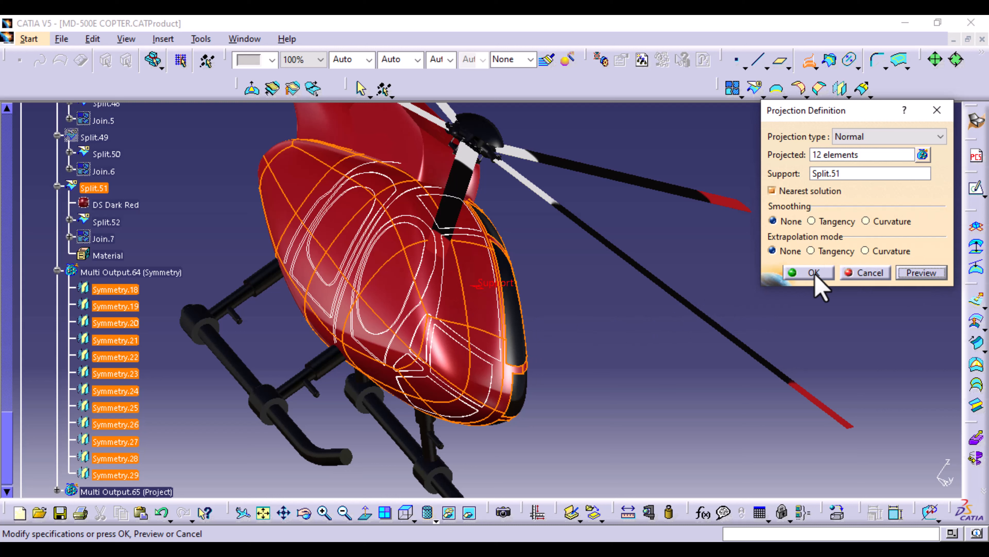
left_click(814, 273)
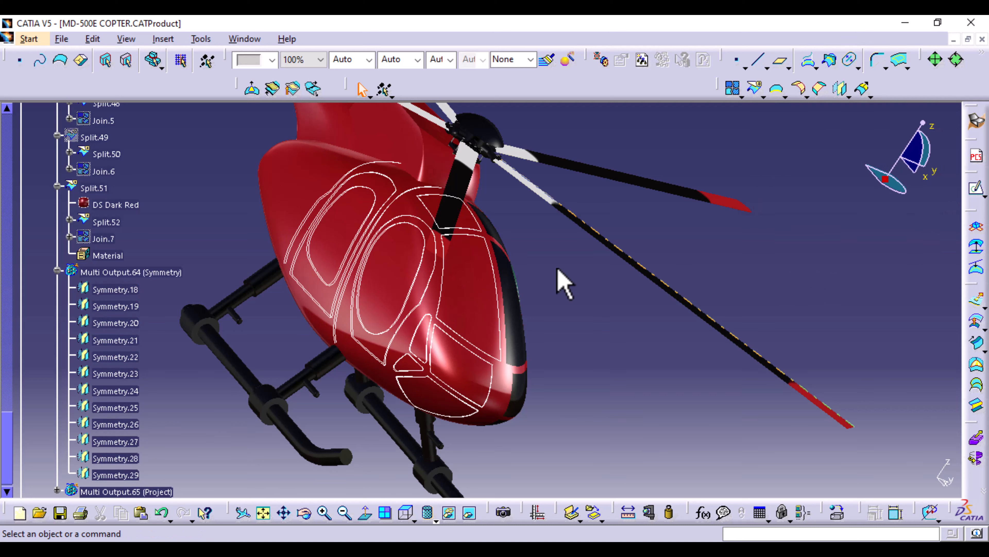
Hide the Multi Output.64 (Symmetry) curves and collapse their branch in the tree
right_click(100, 273)
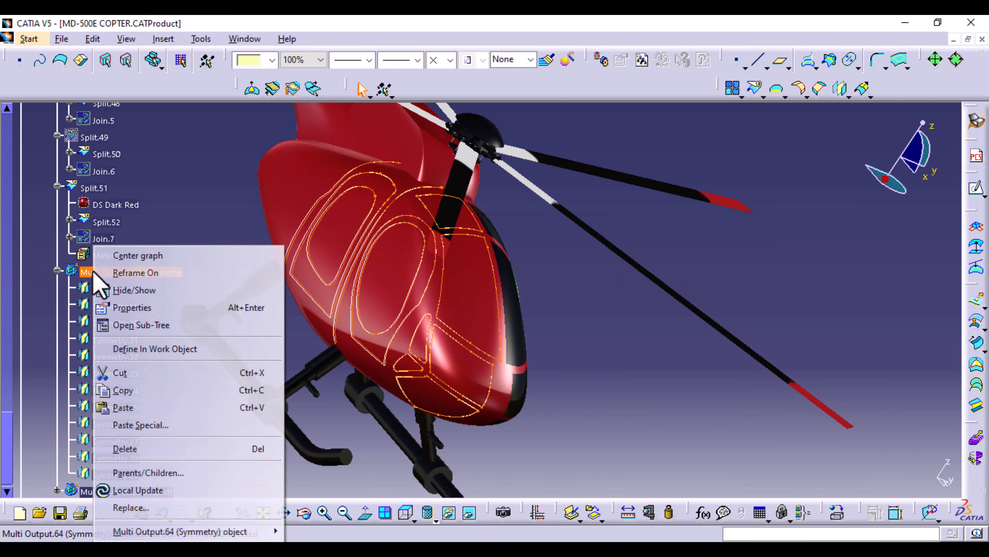
left_click(131, 290)
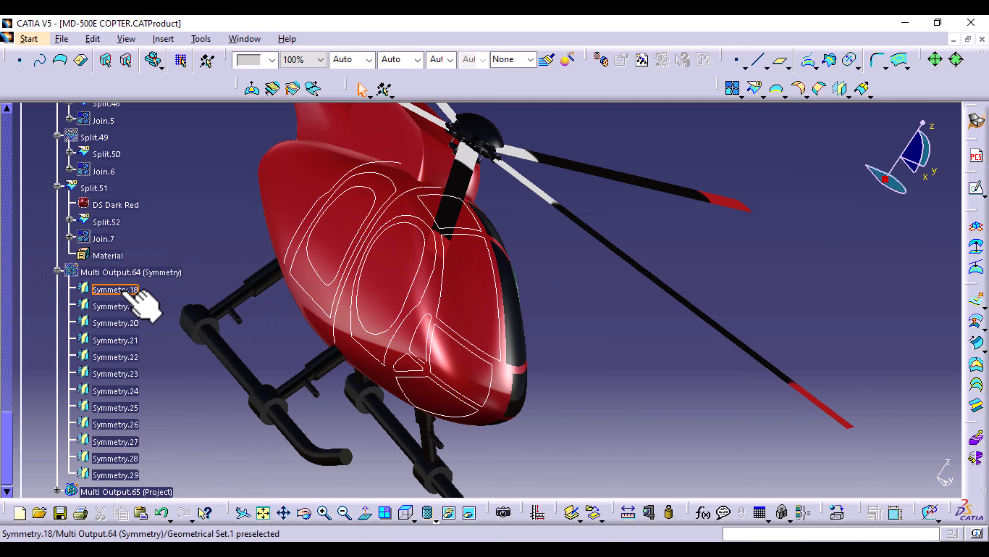
left_click(57, 270)
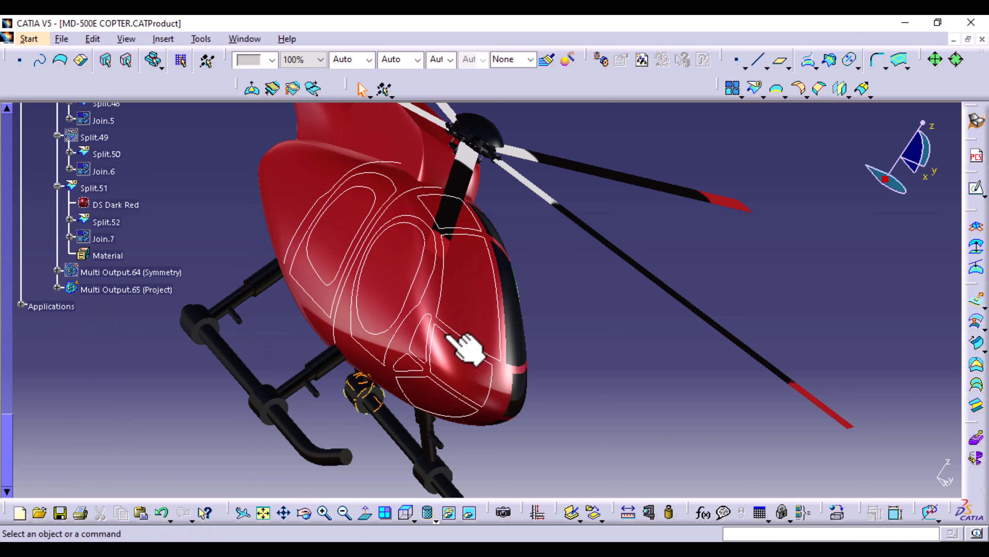
left_click(429, 190)
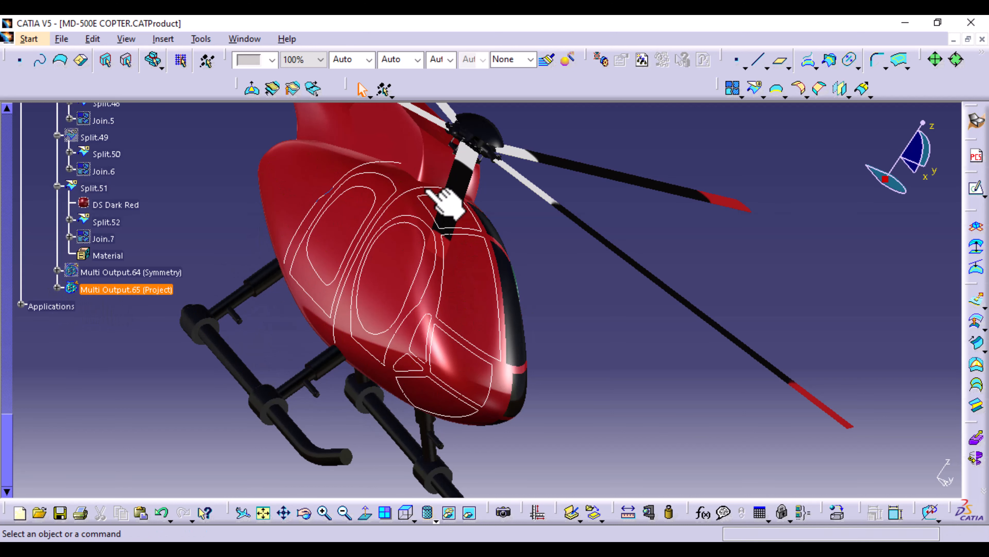
left_click(686, 377)
mouse_move(635, 331)
middle_mouse_down()
mouse_move(585, 270)
mouse_move(512, 336)
mouse_move(654, 299)
mouse_move(637, 315)
middle_mouse_up()
left_click(425, 306)
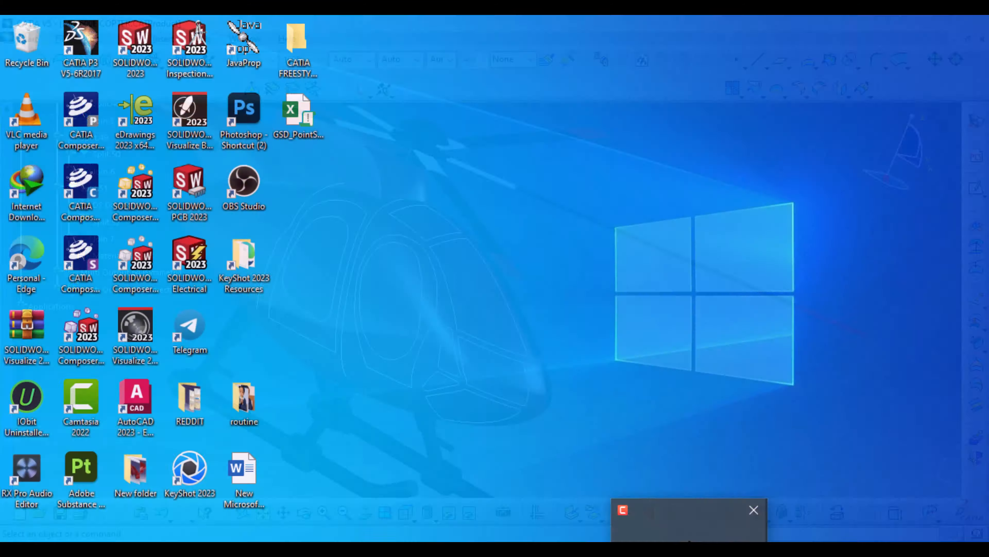
left_click(689, 520)
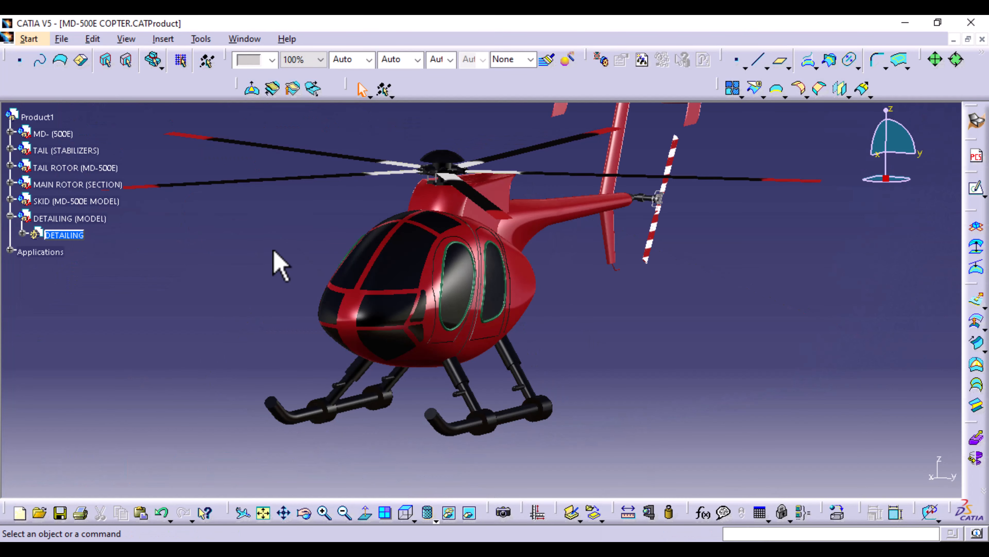
middle_click_drag(271, 263, 389, 335)
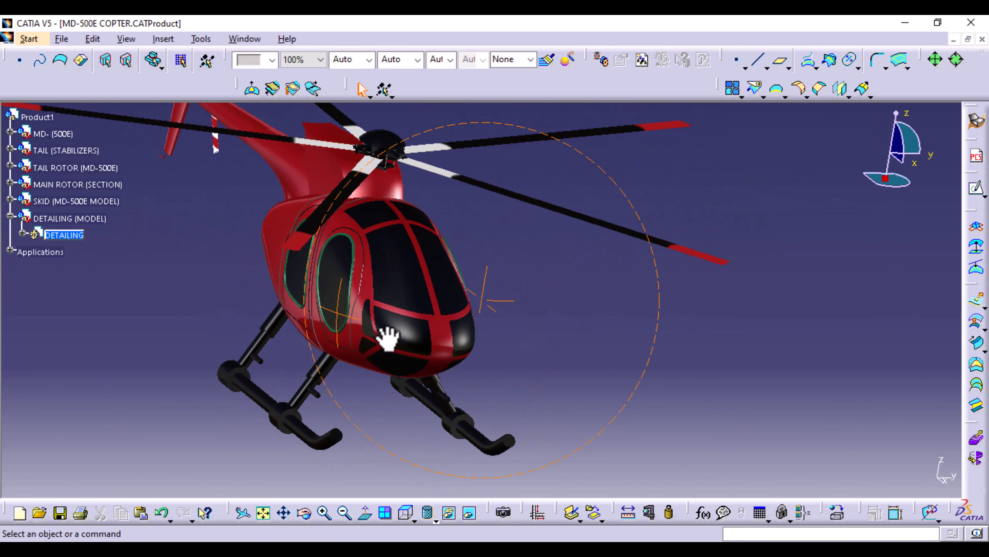
middle_click_drag(553, 319, 585, 309)
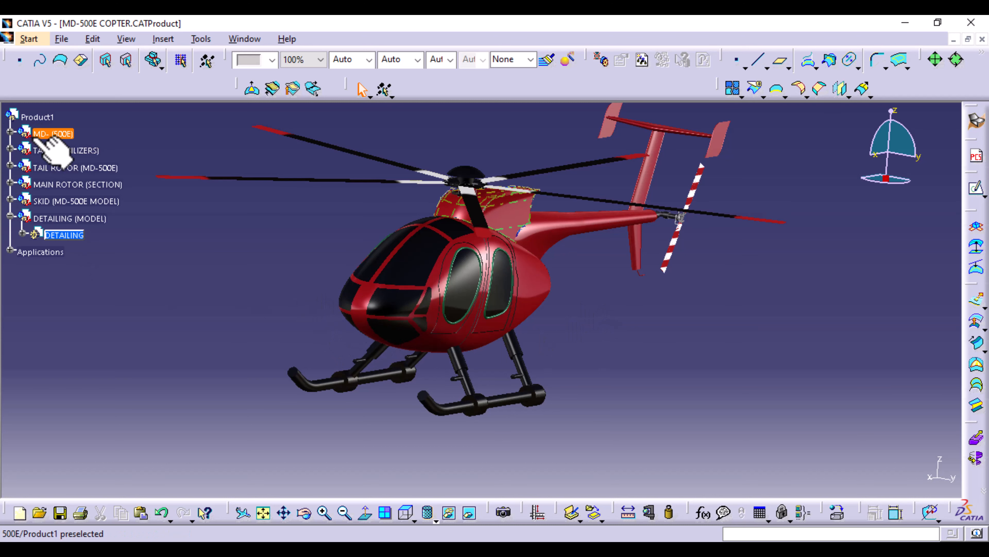
Show the yz plane of the DETAILING part and open a new sketch on it
left_click(22, 233)
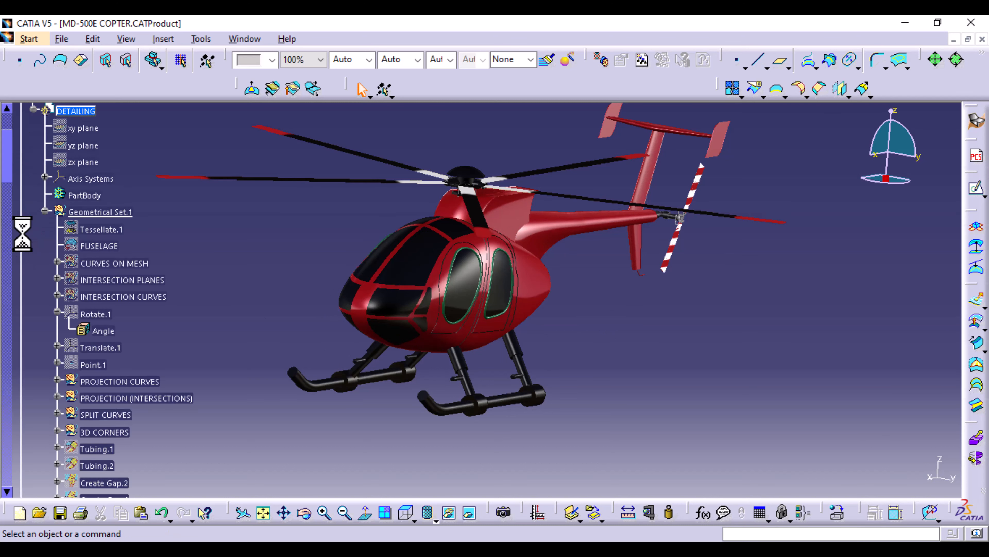
right_click(94, 146)
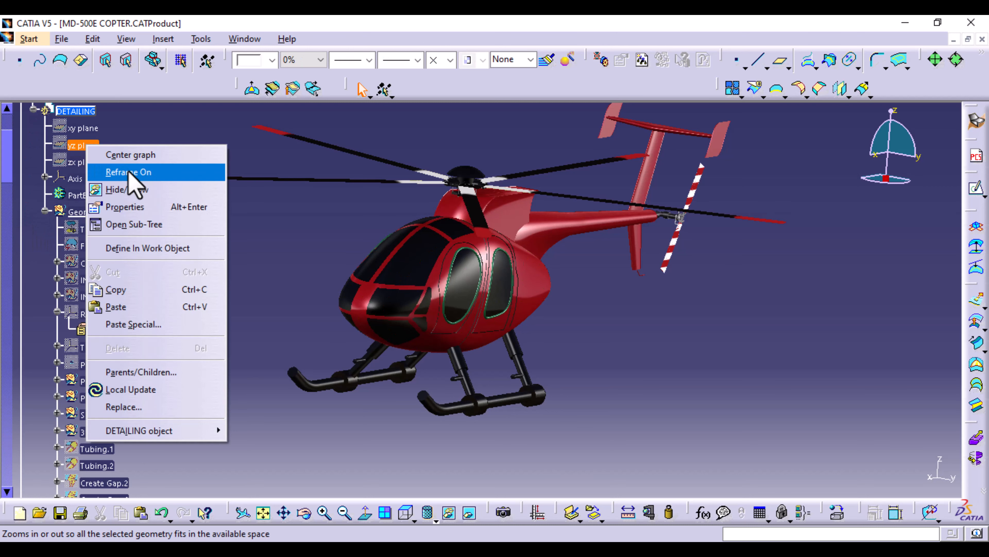
left_click(131, 188)
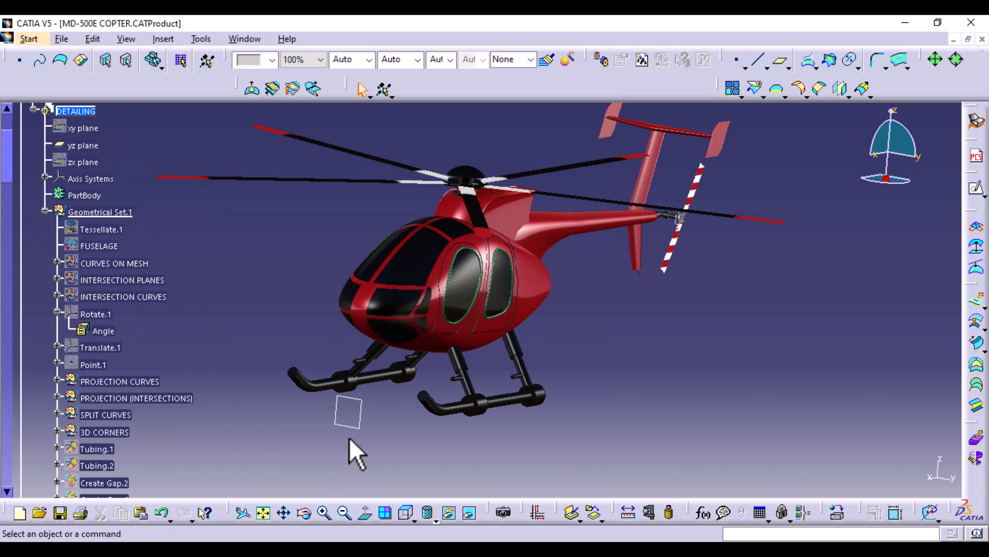
left_click(356, 426)
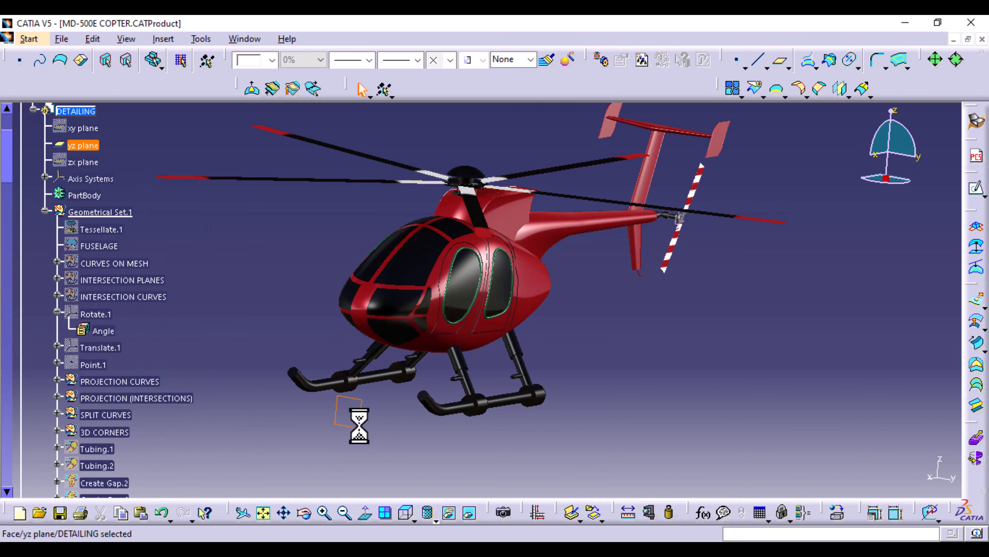
left_click(974, 195)
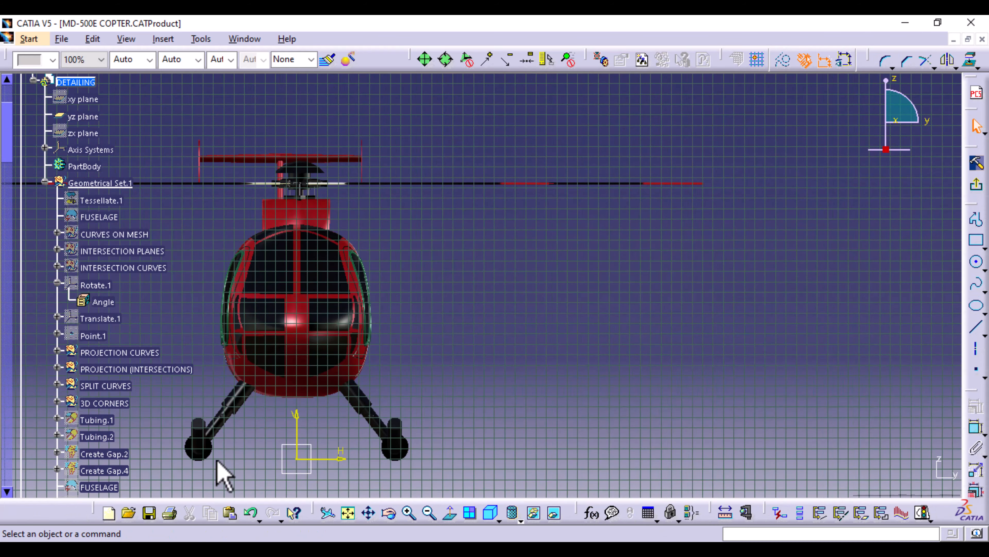
Show the front-view reference image Painting 2 from the Painting Gallery behind the sketch
scroll(61, 381, "down", 15)
scroll(59, 380, "down", 15)
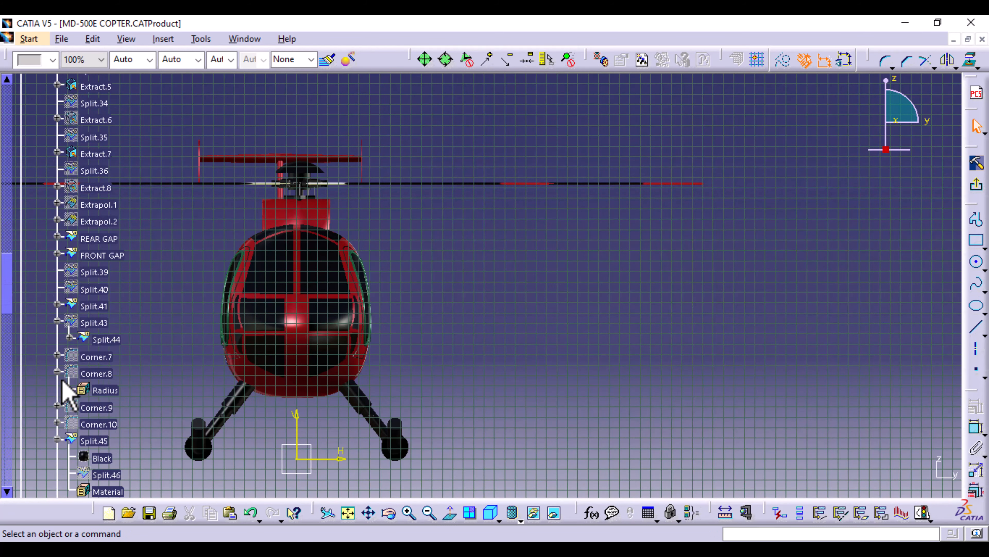
left_click_drag(9, 354, 8, 499)
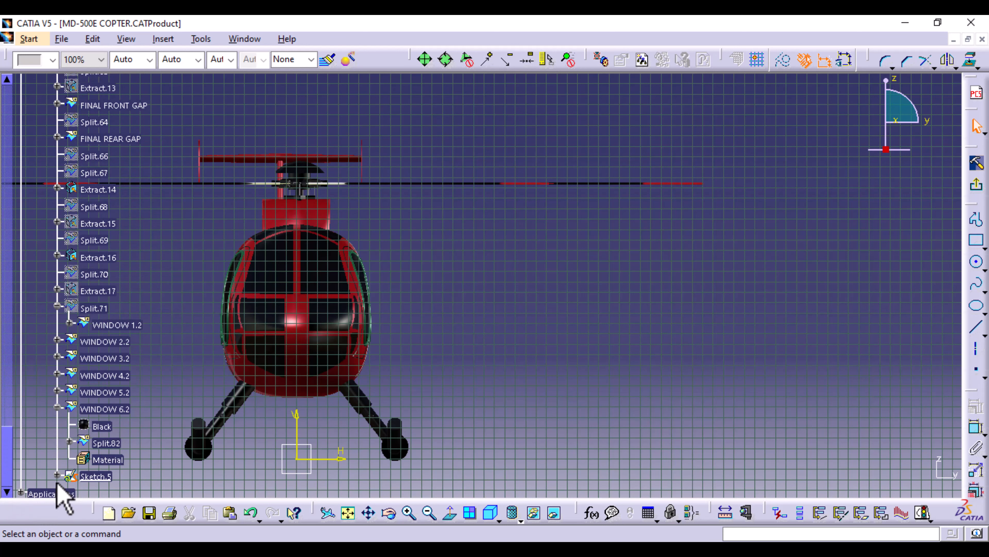
scroll(27, 480, "down", 3)
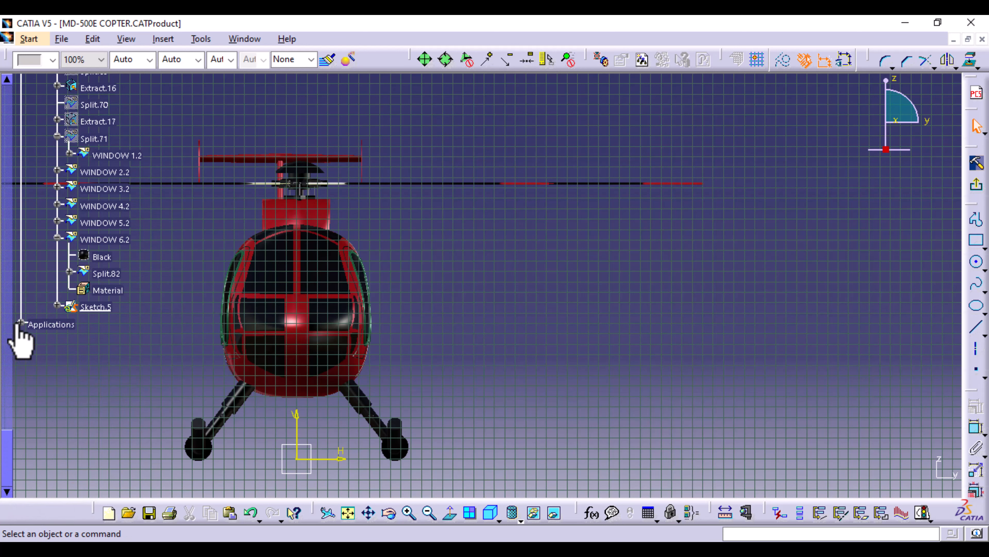
left_click(21, 322)
left_click(34, 340)
left_click(81, 374)
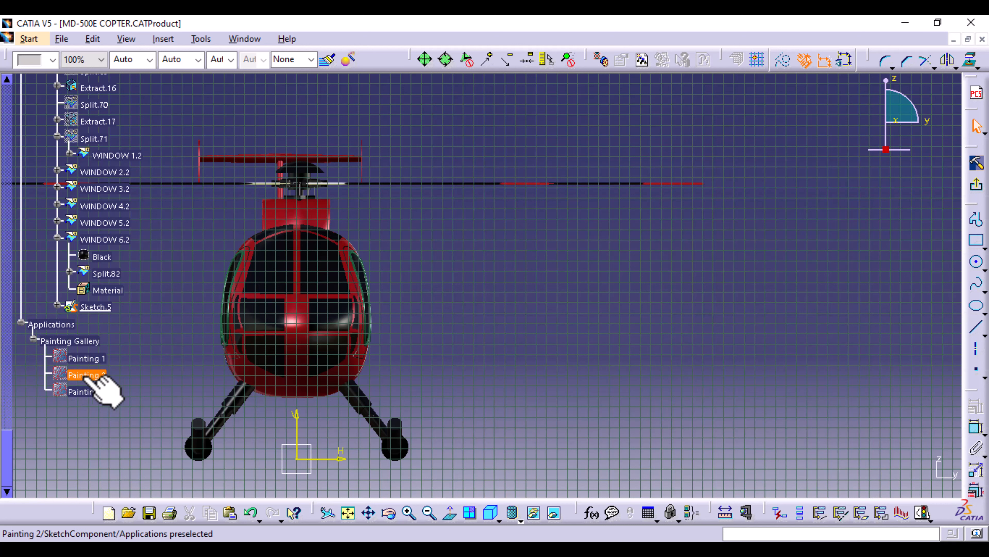
right_click(84, 378)
left_click(154, 191)
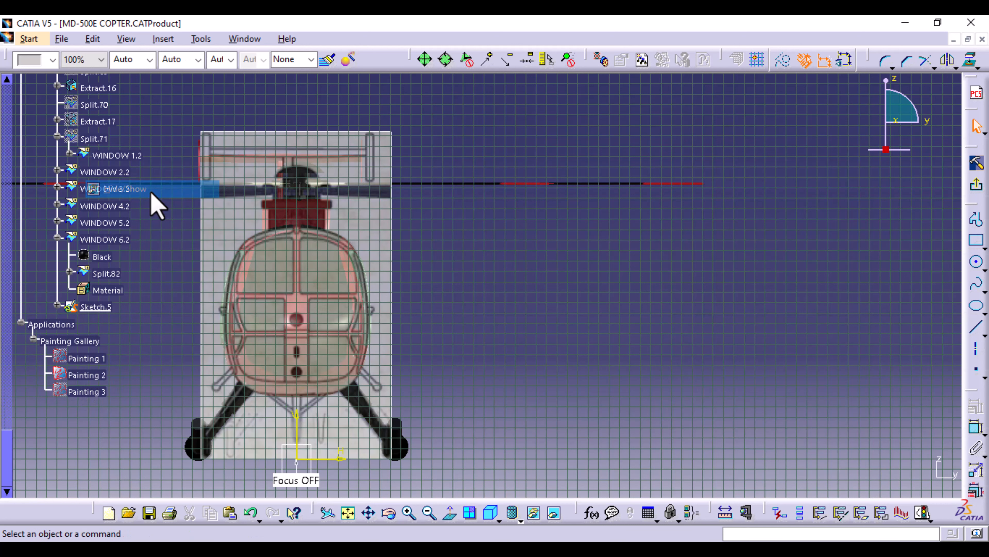
left_click(539, 338)
Sketch a circle slightly larger than the upper dark round detail on the nose centreline, then exit the sketch
middle_click_drag(538, 336, 530, 255)
mouse_move(570, 282)
middle_mouse_down()
mouse_move(618, 243)
mouse_move(808, 175)
middle_mouse_up()
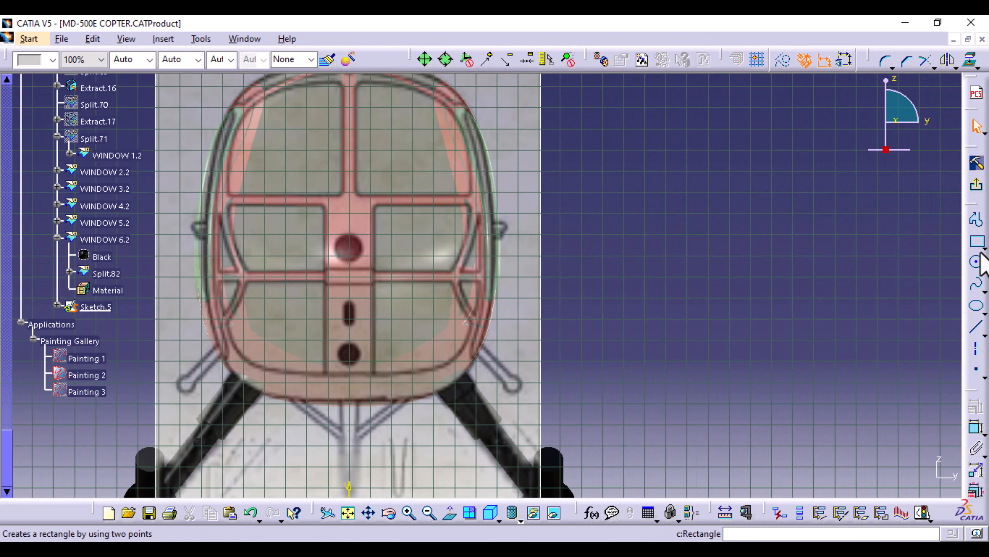
left_click(976, 264)
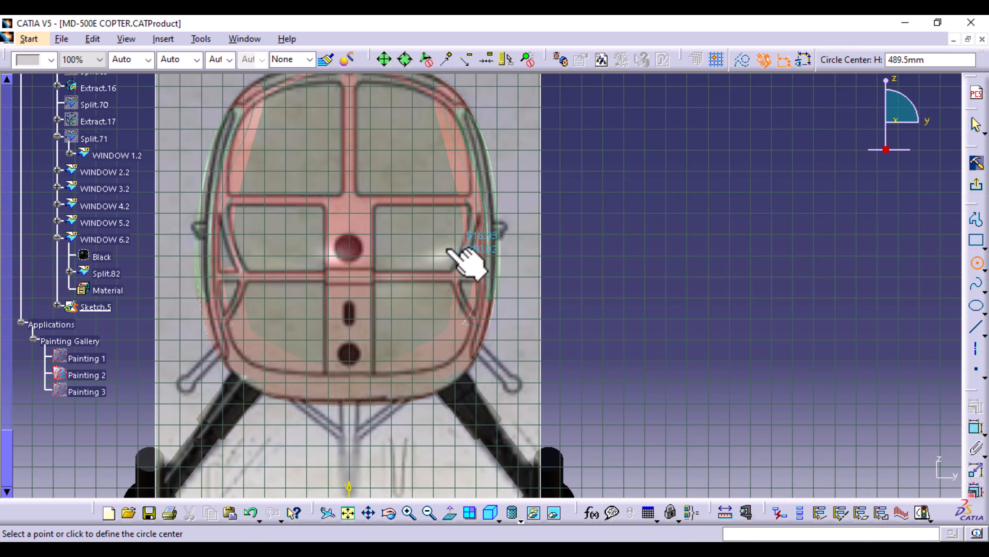
left_click(349, 246)
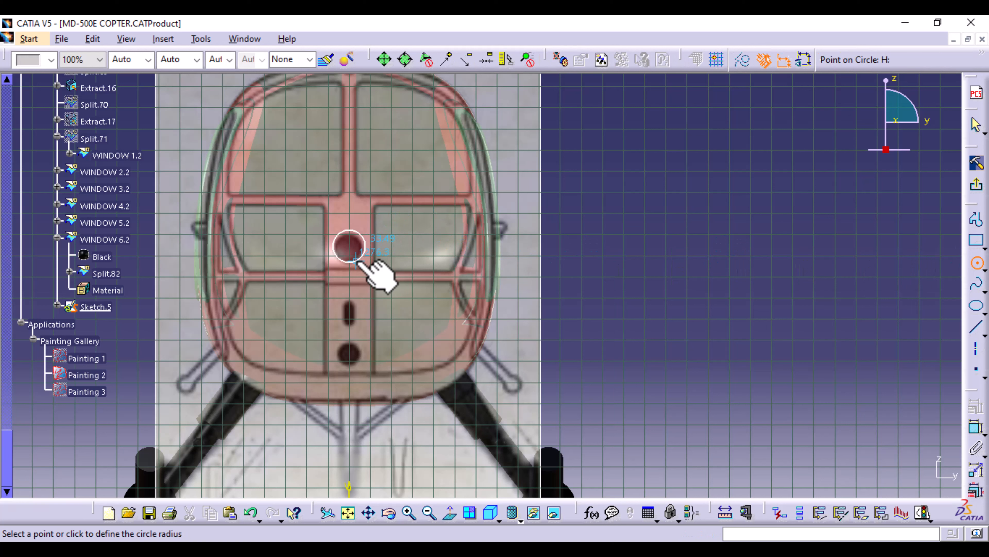
left_click(357, 260)
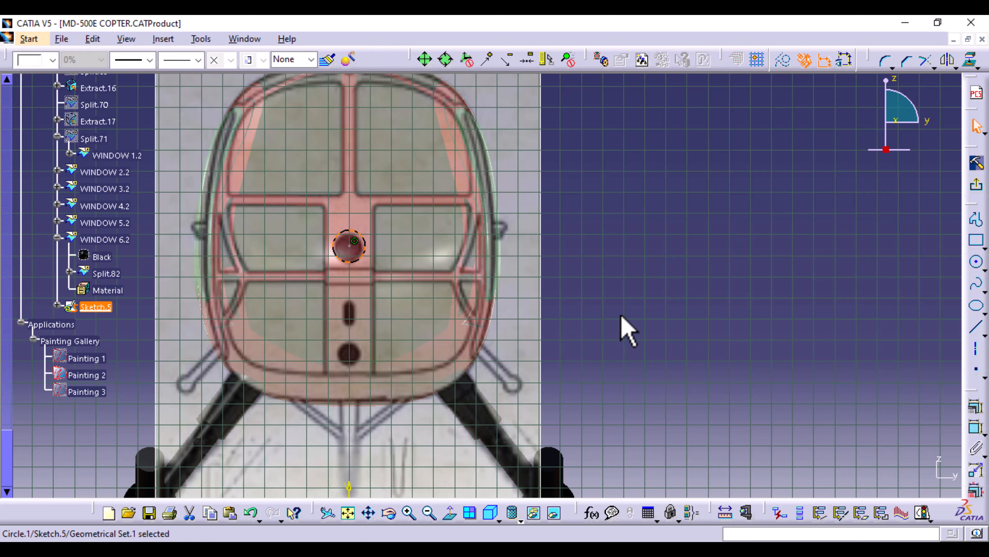
left_click(977, 186)
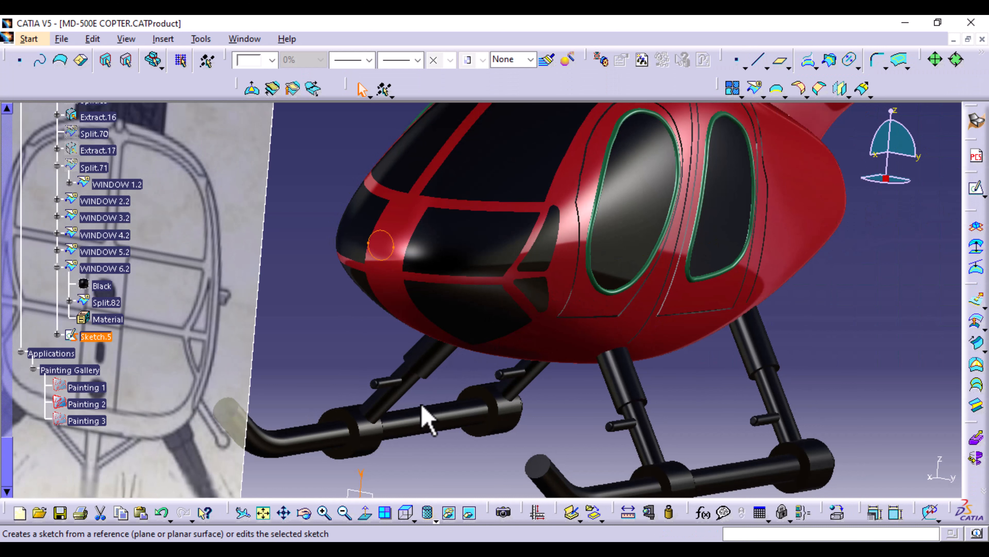
In a new sketch on the yz plane, draw a circle around the lower dark round detail on the centreline and exit
middle_click_drag(396, 335, 388, 373, "ctrl")
left_click(408, 460)
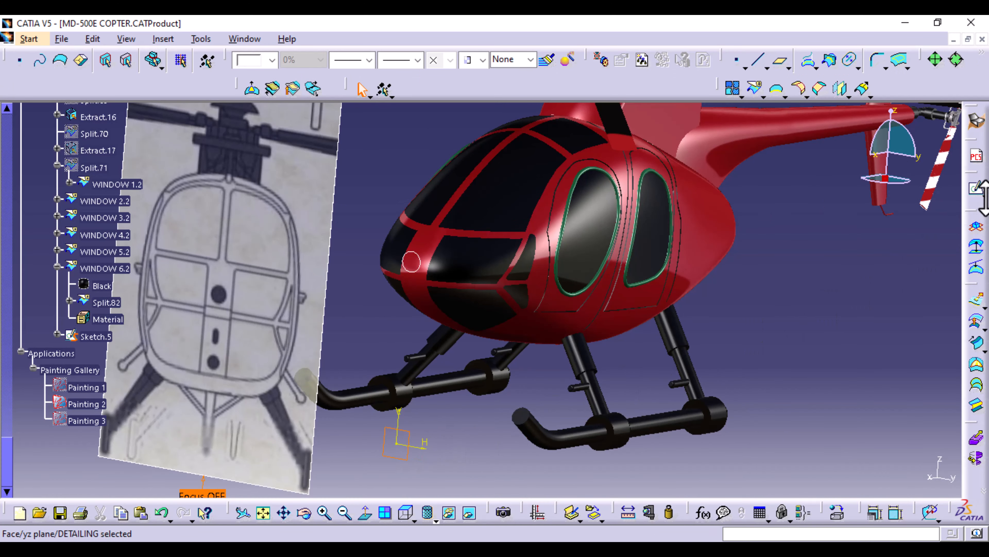
left_click(977, 186)
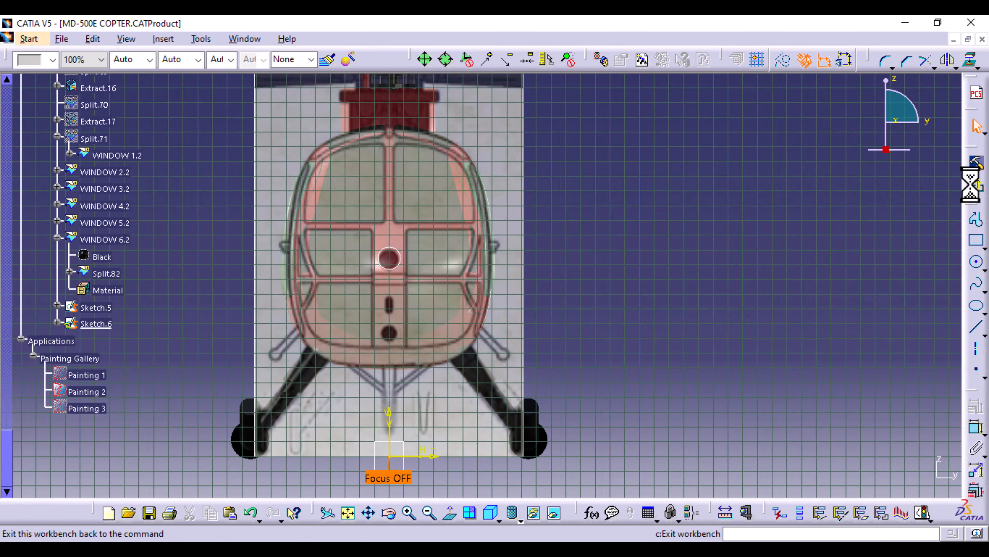
left_click(977, 263)
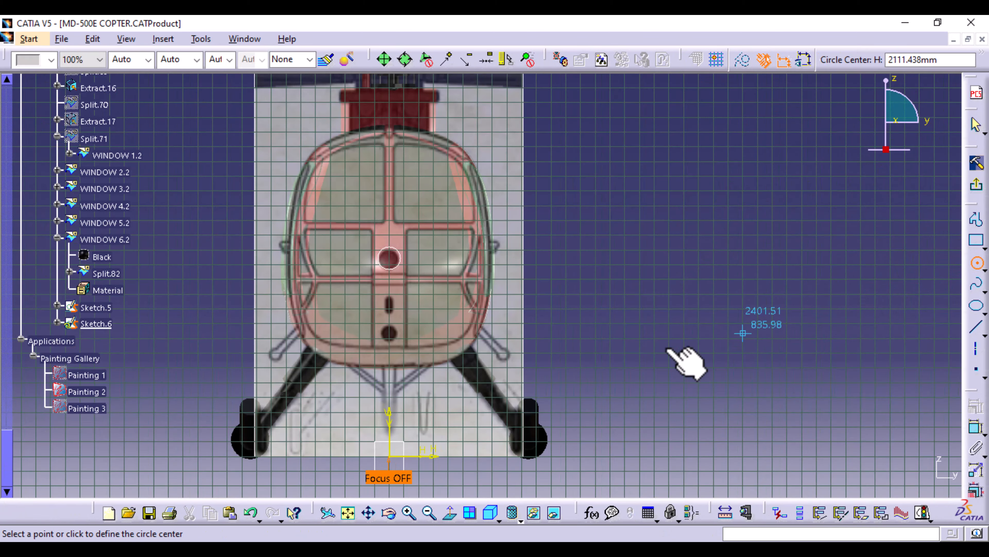
mouse_move(394, 376)
middle_mouse_down("ctrl")
mouse_move(381, 278)
mouse_move(327, 409)
mouse_move(653, 248)
middle_mouse_up("ctrl")
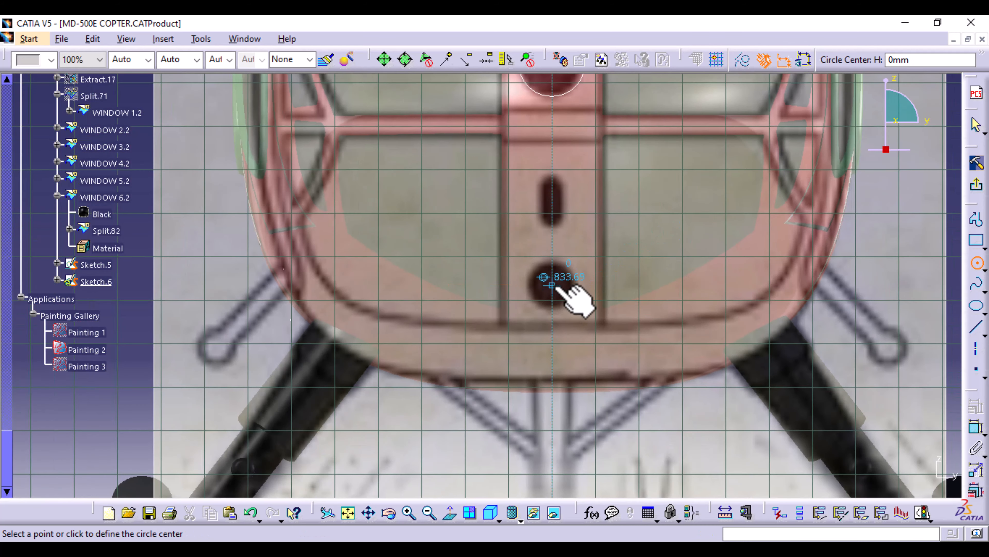
left_click(553, 285)
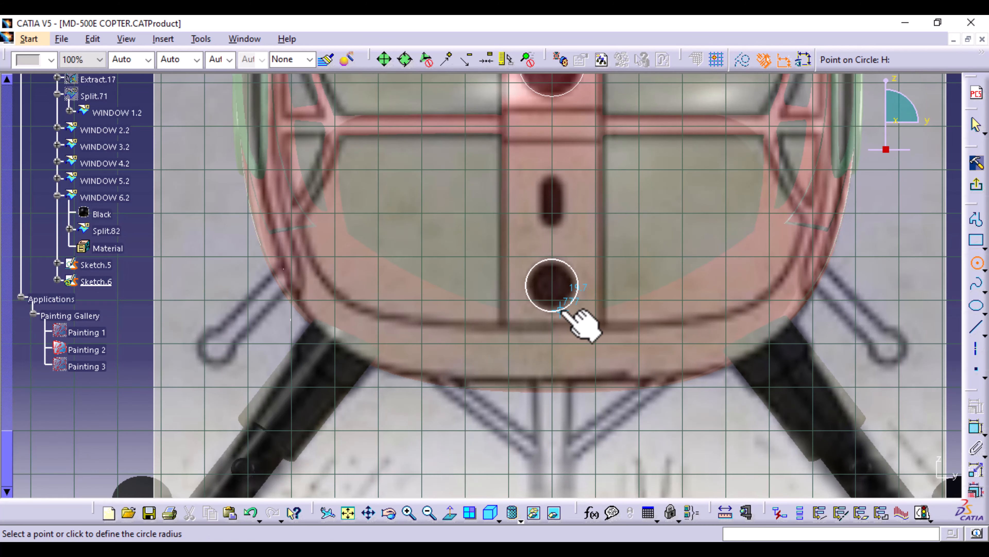
left_click(561, 310)
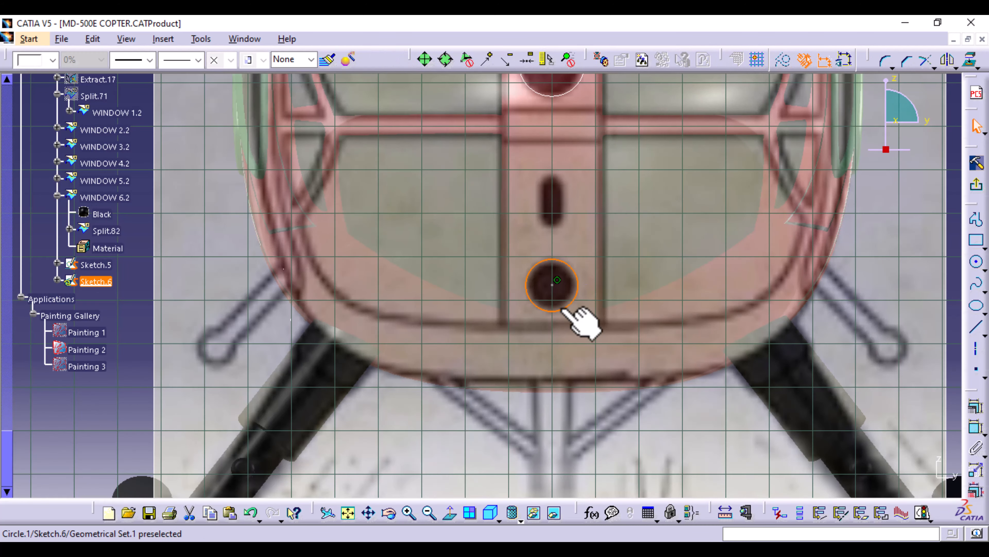
left_click(977, 188)
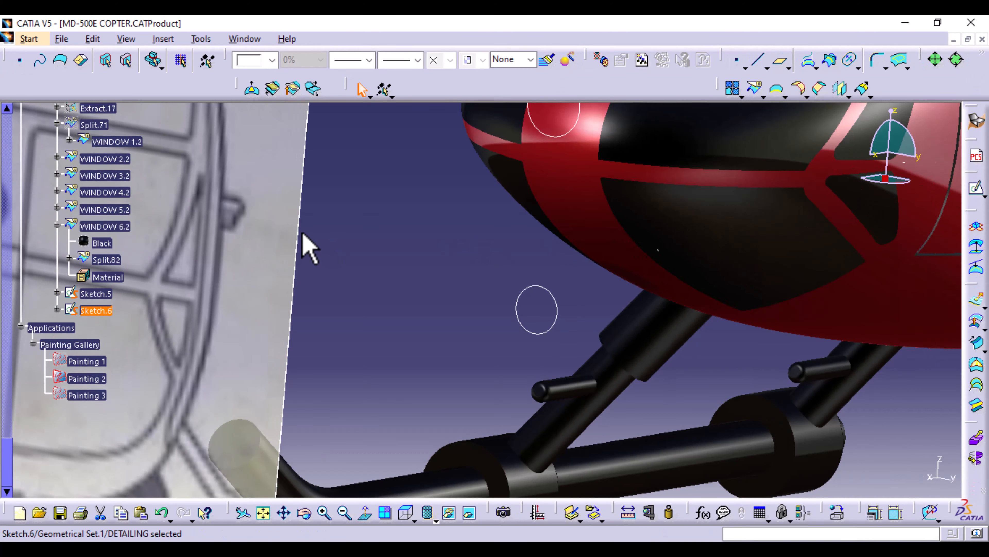
Hide the front-view reference image beside the helicopter
right_click(271, 199)
left_click(308, 246)
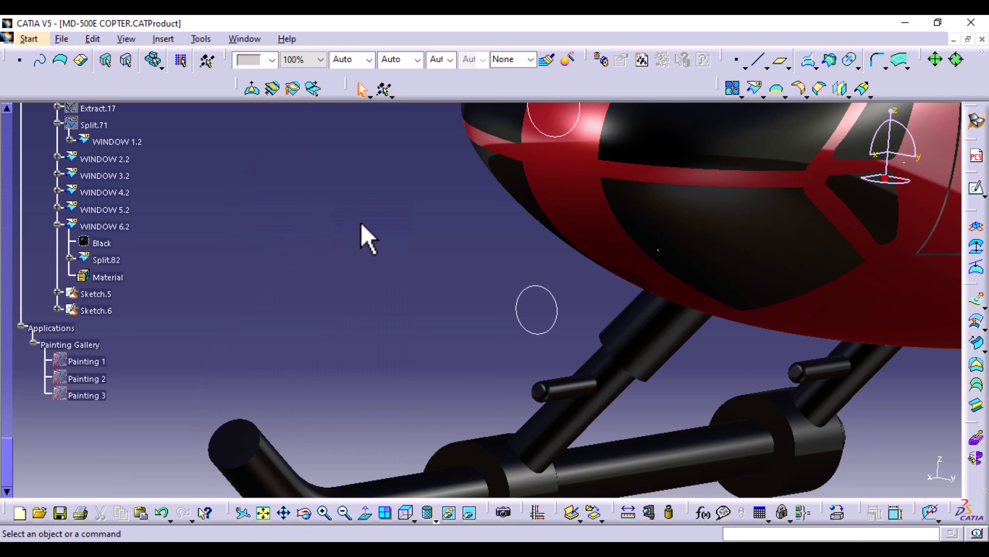
middle_click_drag(358, 211, 126, 351, "ctrl")
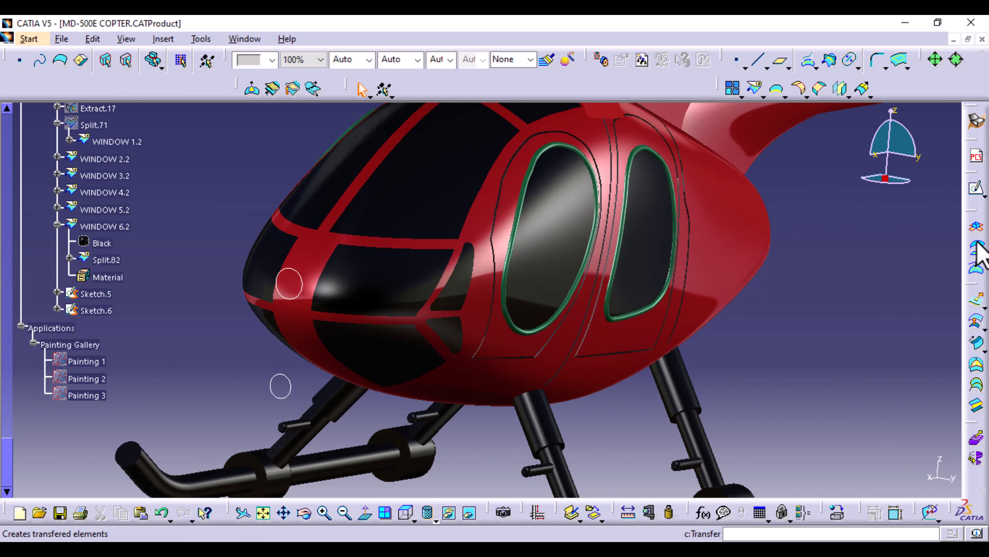
Start extruding the upper circle Sketch.5 as a surface, reversing the direction and setting Limit 1 to 124 mm into the nose
left_click(978, 306)
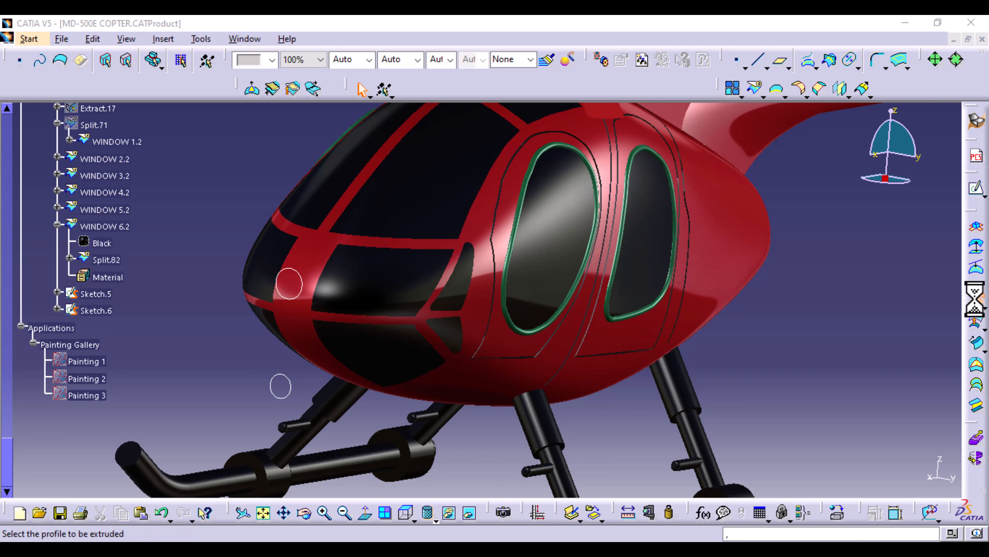
left_click(299, 274)
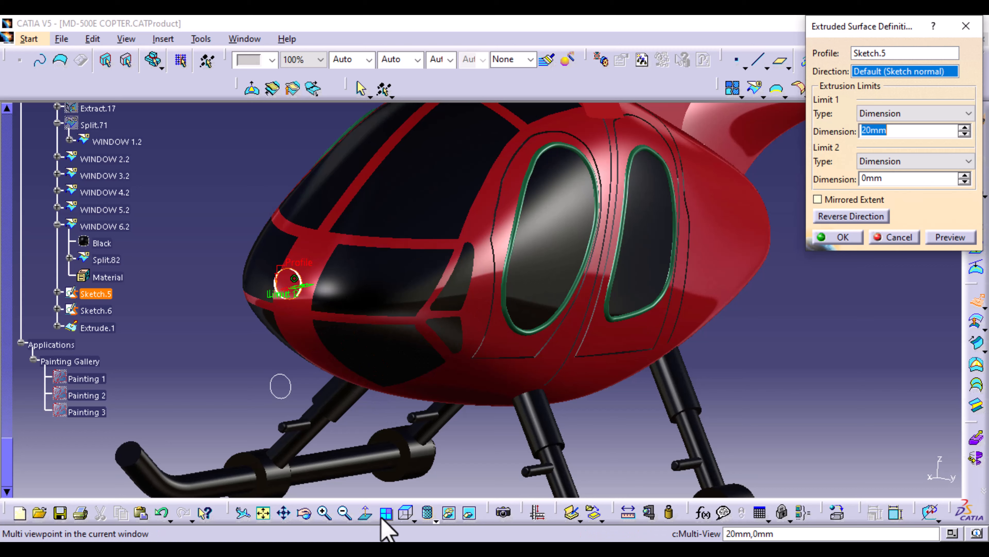
middle_click_drag(331, 393, 427, 286)
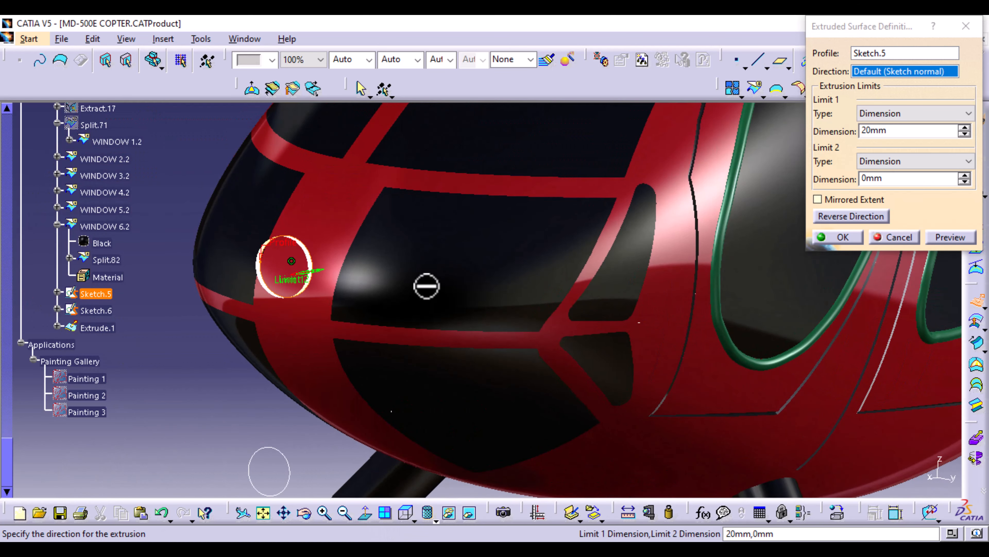
left_click(837, 218)
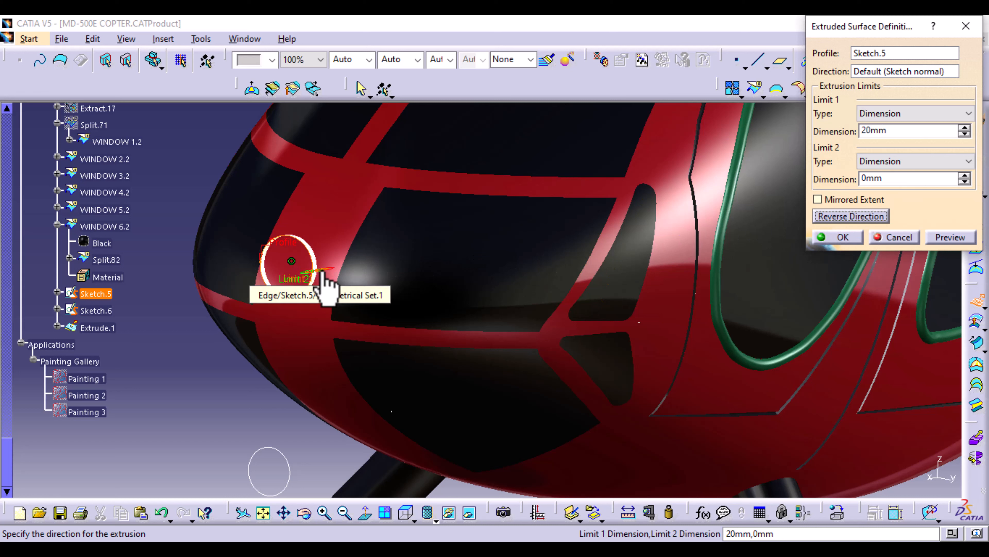
left_click_drag(321, 275, 349, 279)
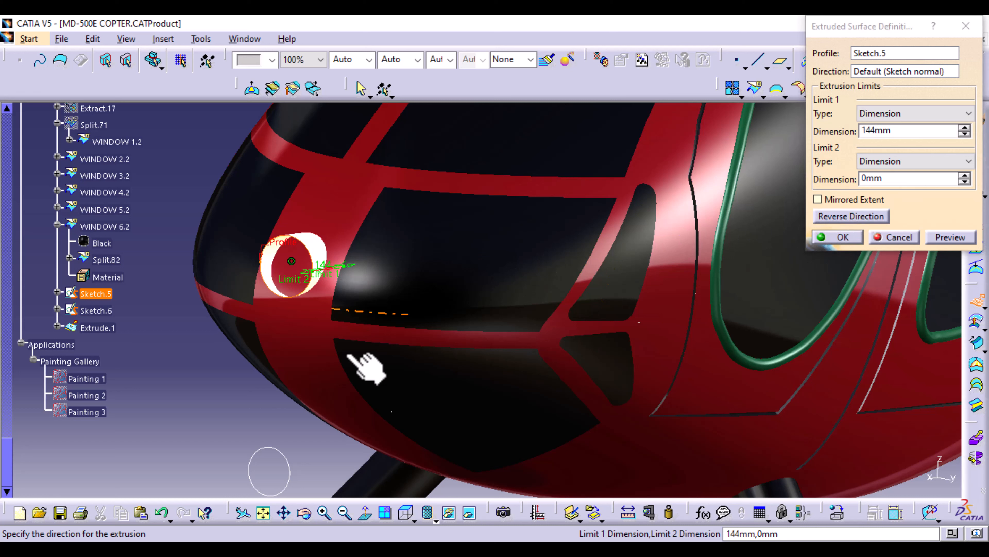
left_click(413, 521)
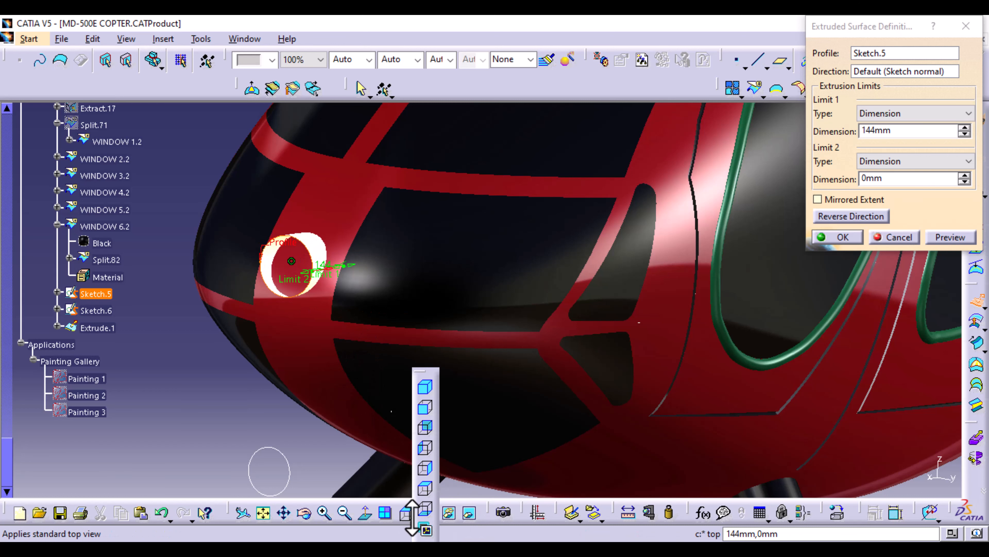
left_click(426, 470)
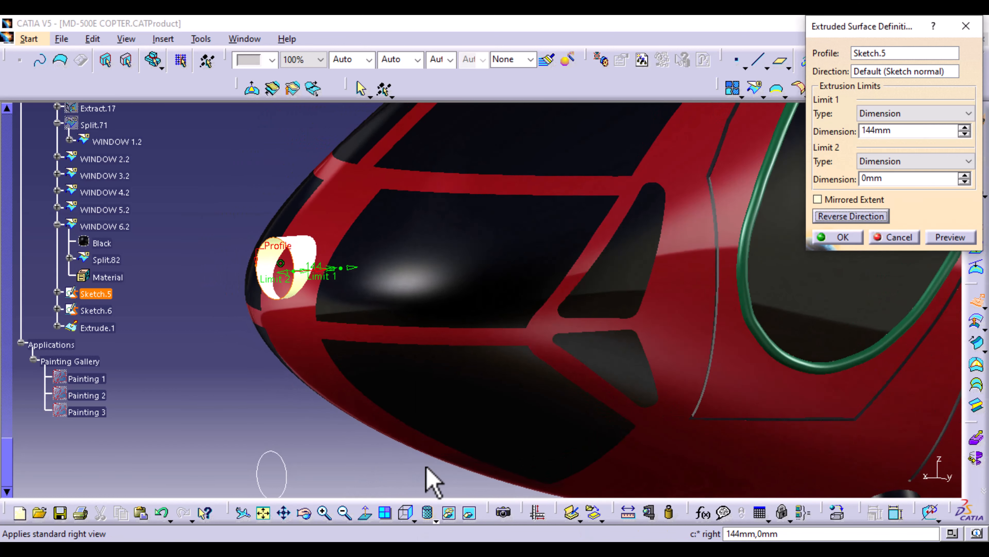
mouse_move(398, 273)
left_mouse_down()
mouse_move(382, 275)
mouse_move(391, 278)
left_mouse_up()
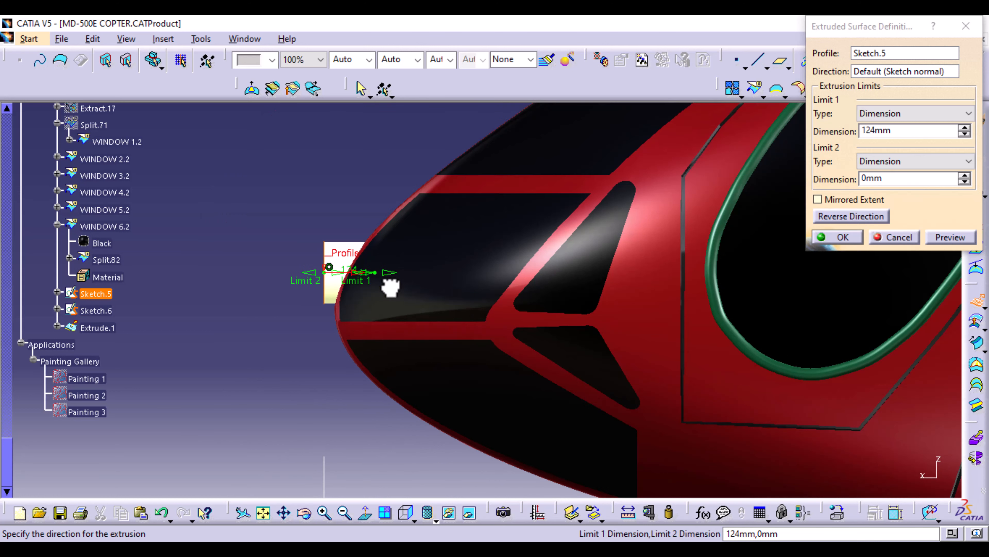
Set the extrusion's Limit 2 to Up-to element with the fuselage surface Split.82 and create the surface
left_click(877, 164)
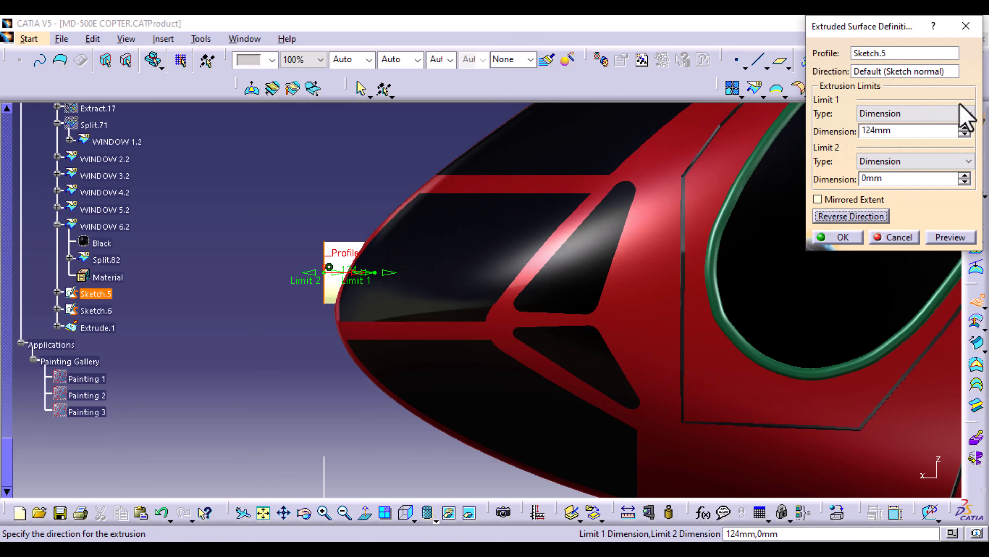
middle_click_drag(320, 181, 447, 241)
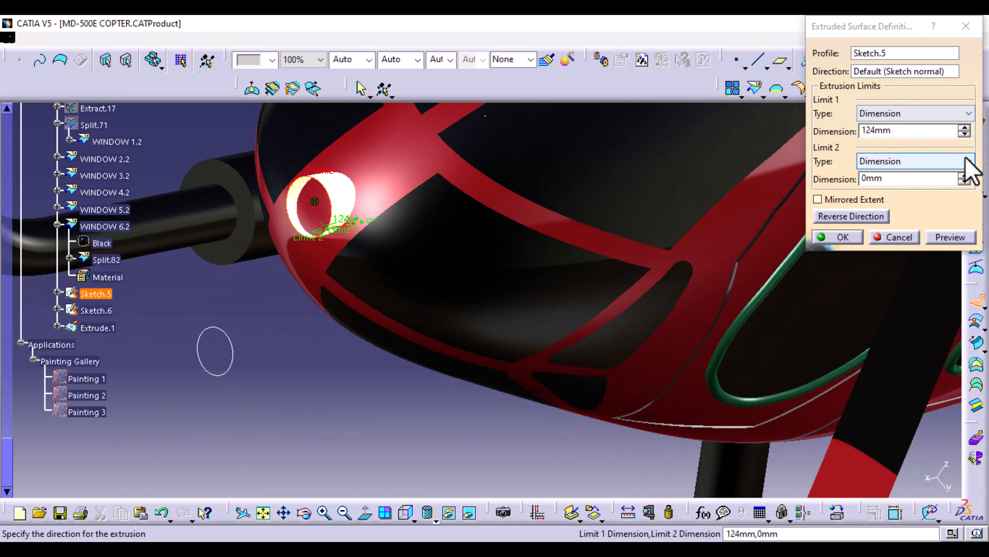
left_click(950, 161)
left_click(908, 188)
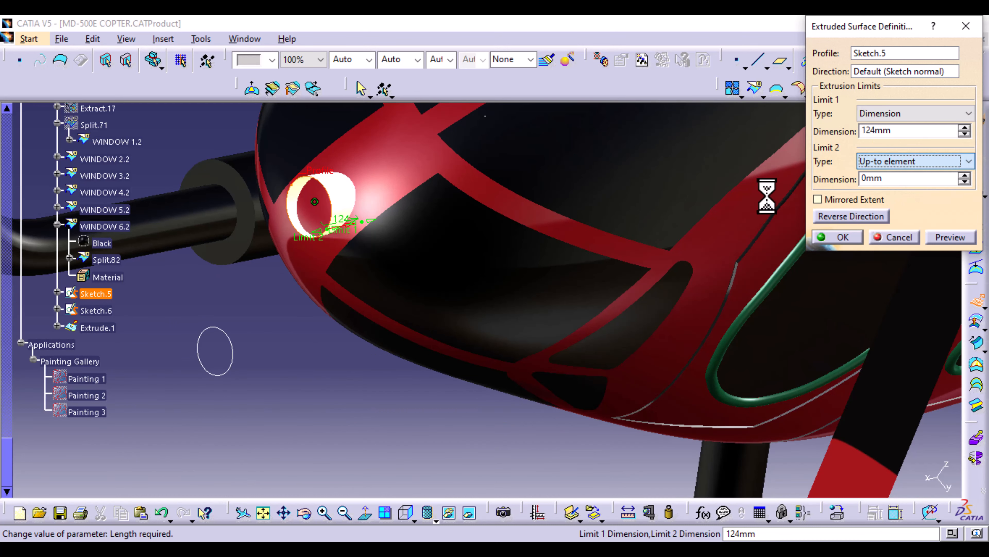
left_click(390, 160)
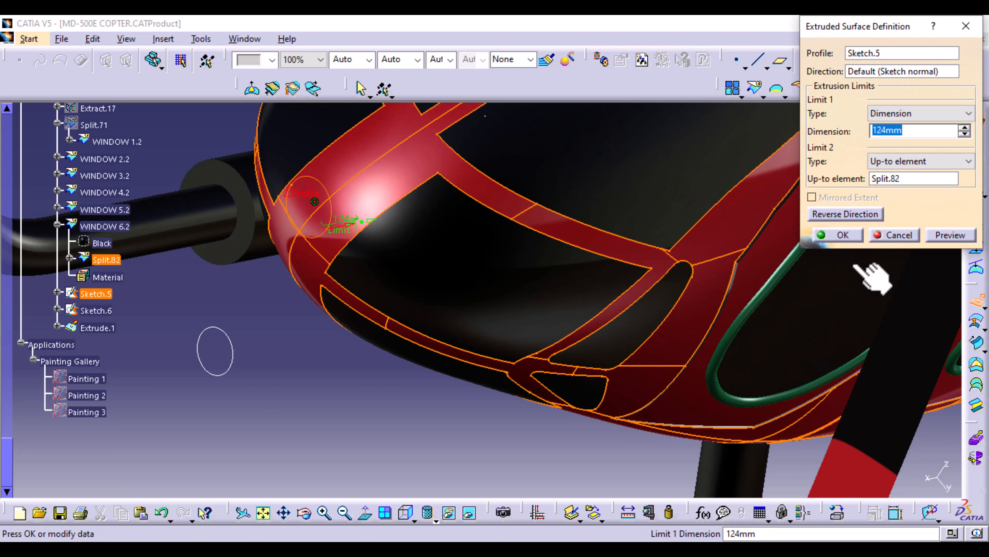
left_click(842, 235)
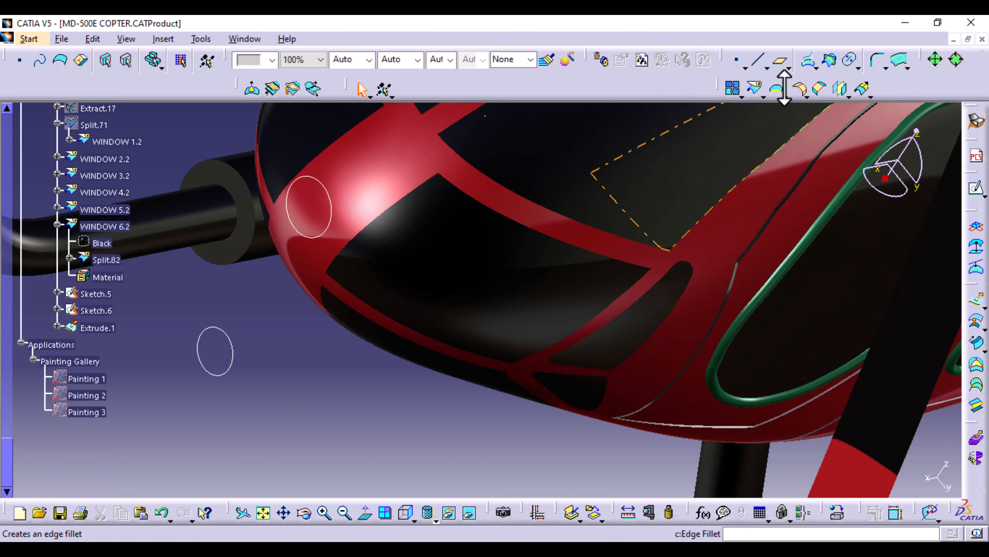
Split the fuselage surface Split.82 with Extrude.1 to open a round hole in the nose, and hide the Sketch.5 circle
left_click(756, 89)
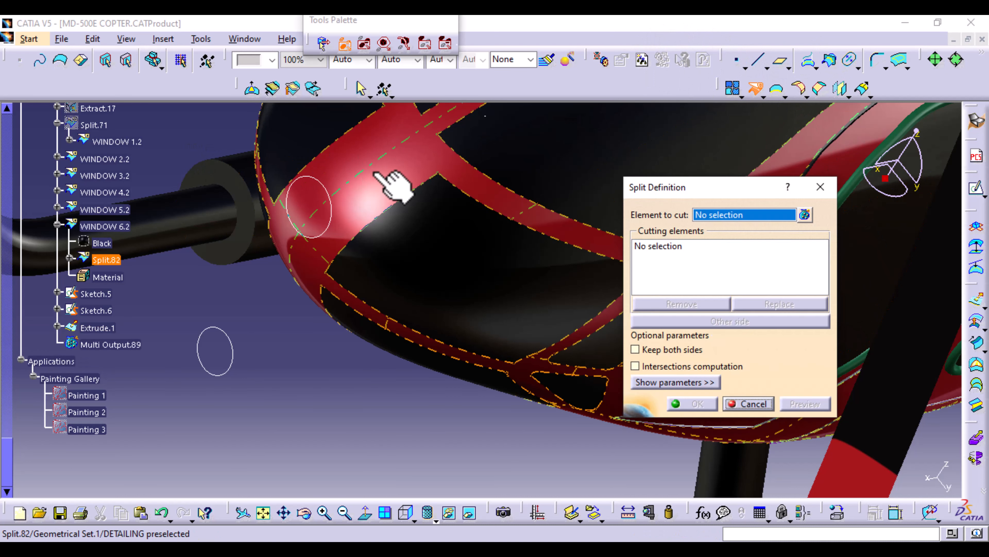
left_click(376, 175)
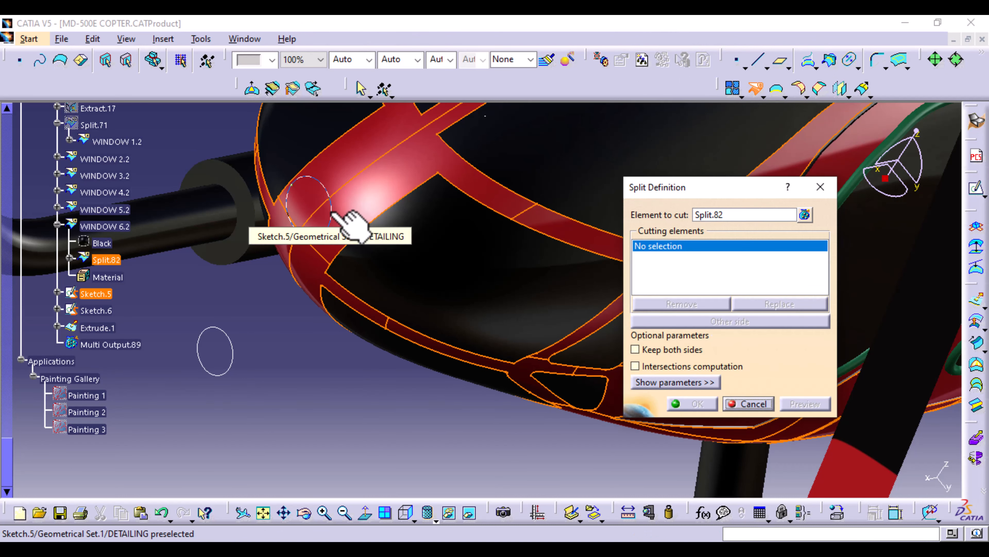
left_click(97, 327)
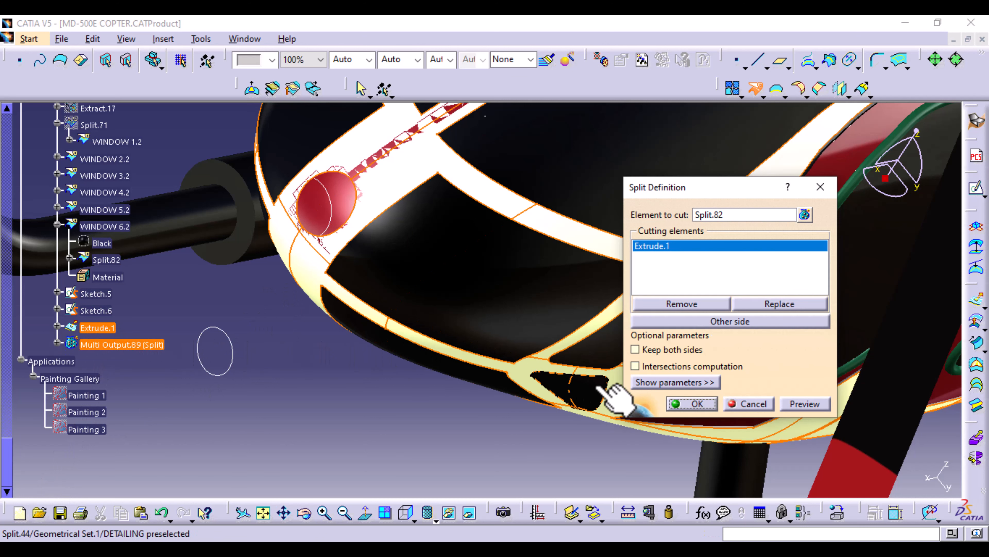
left_click(691, 405)
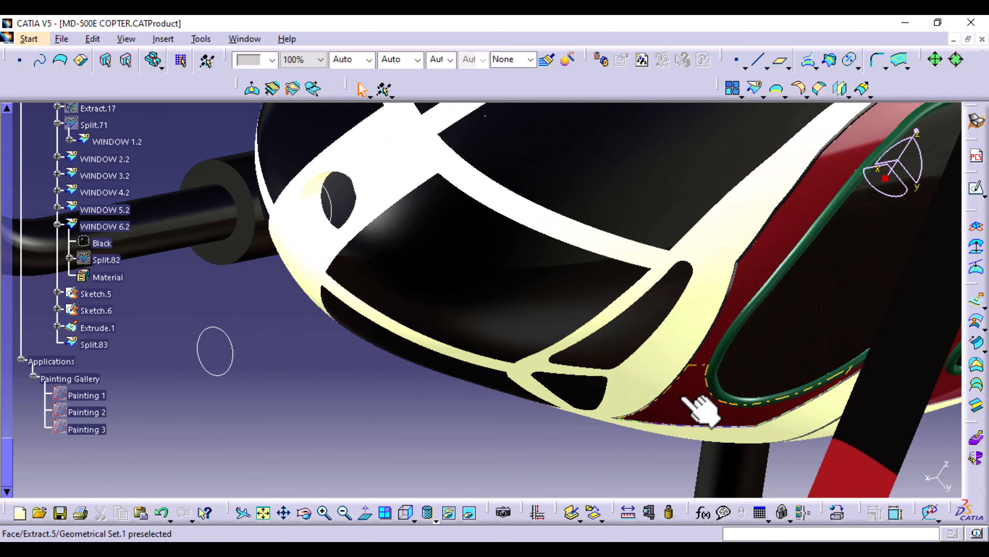
right_click(334, 206)
left_click(394, 249)
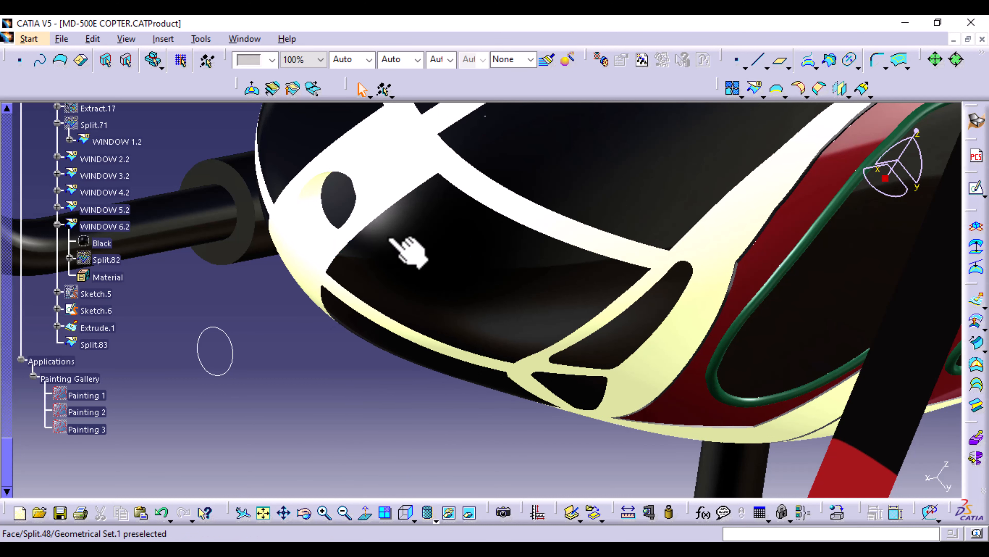
Fill the inner circular edge of Extrude.1 to close the back of the round nose recess
middle_click_drag(316, 282, 343, 234)
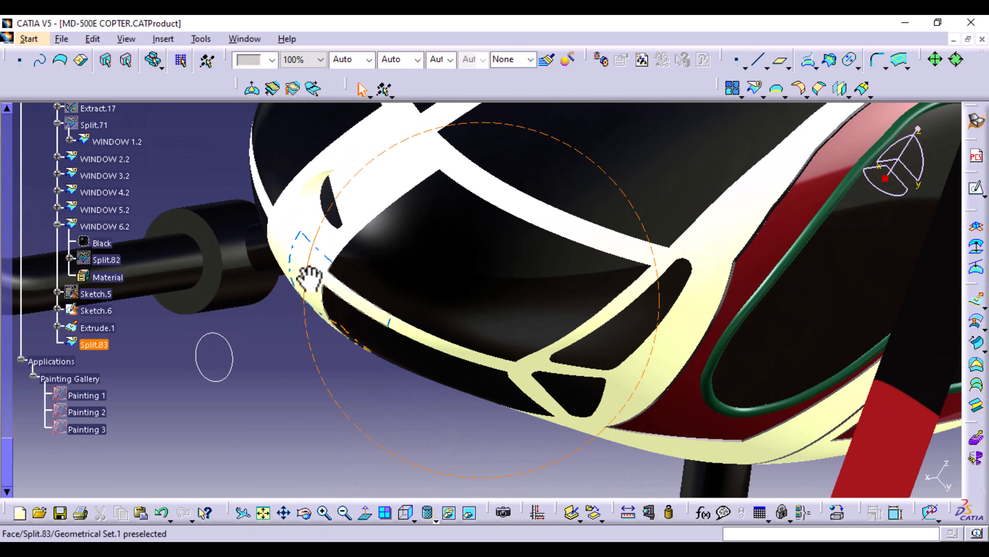
left_click(330, 217)
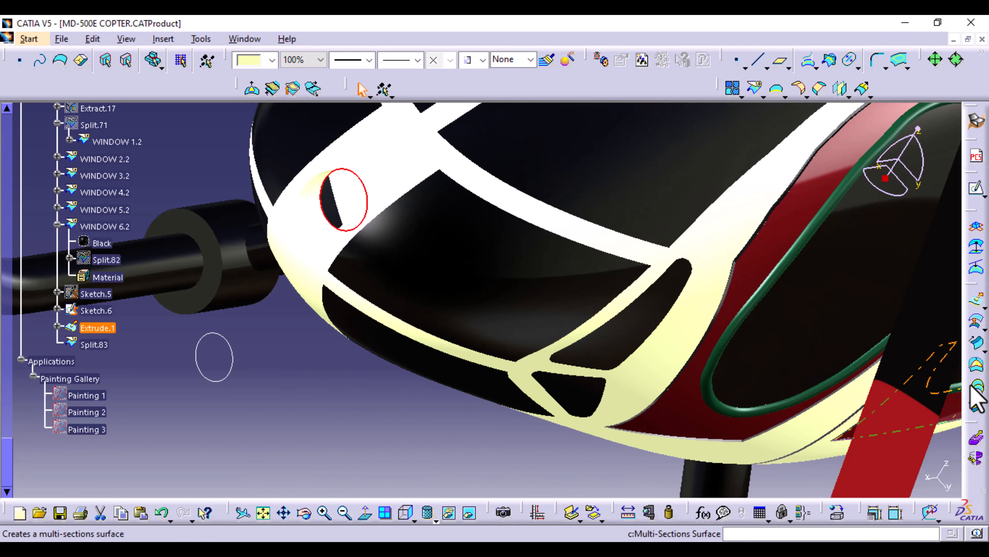
left_click(979, 368)
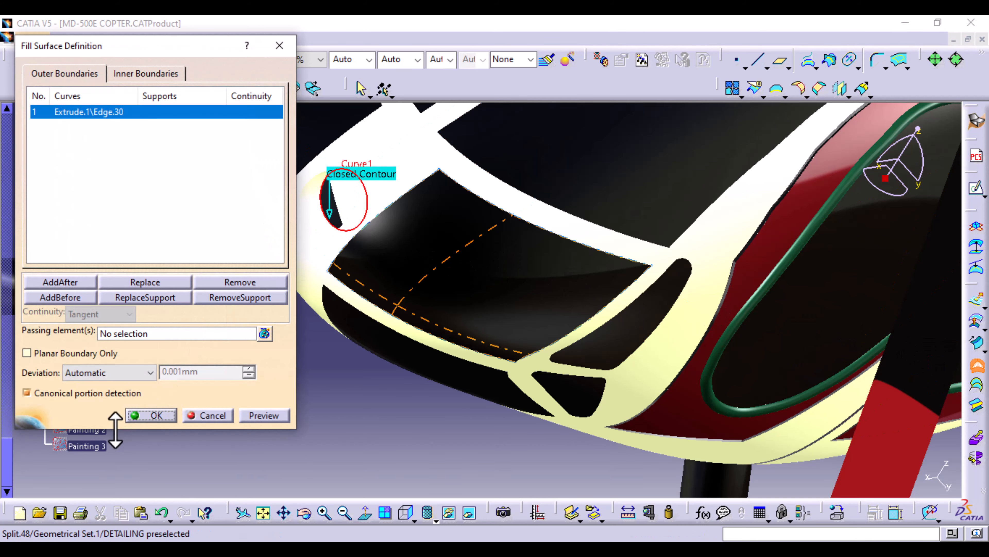
left_click(155, 415)
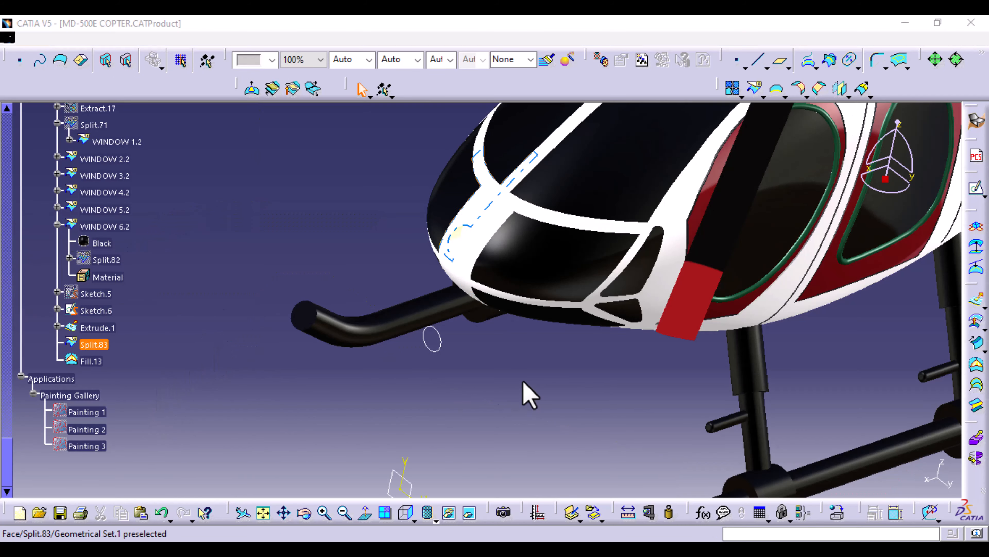
Join Fill.13, Extrude.1 and Split.83 into one surface with a 0.001 mm merging distance
middle_click_drag(523, 393, 532, 294)
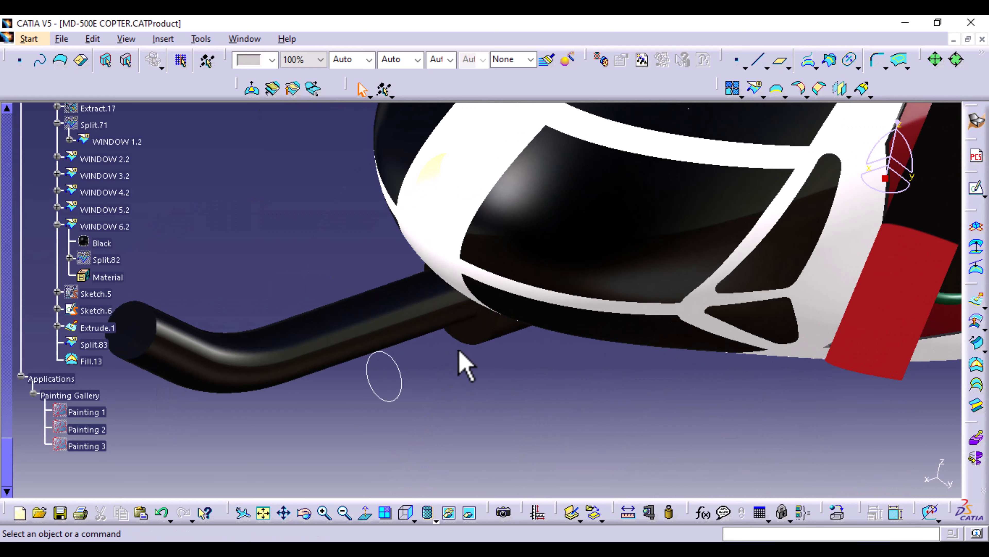
middle_click_drag(466, 362, 528, 400)
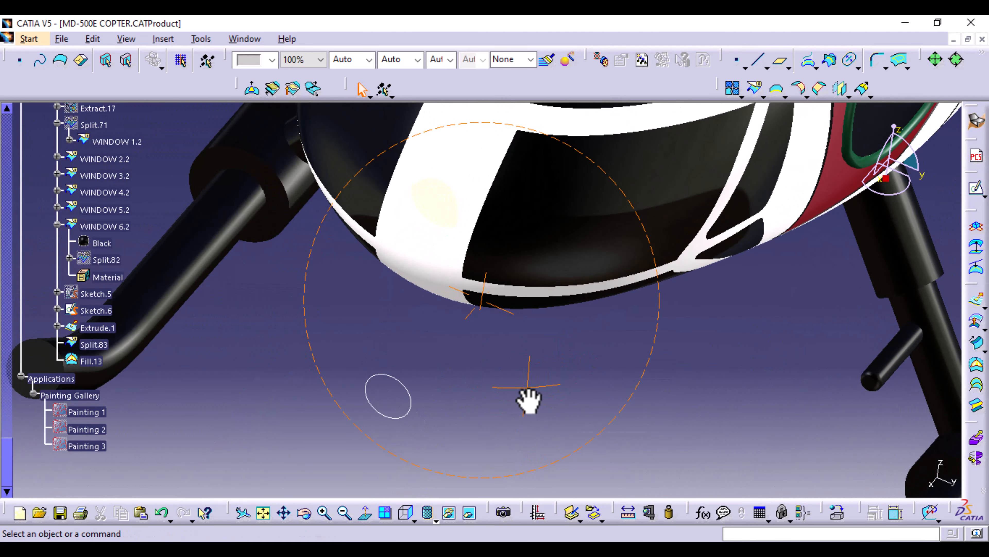
left_click(733, 89)
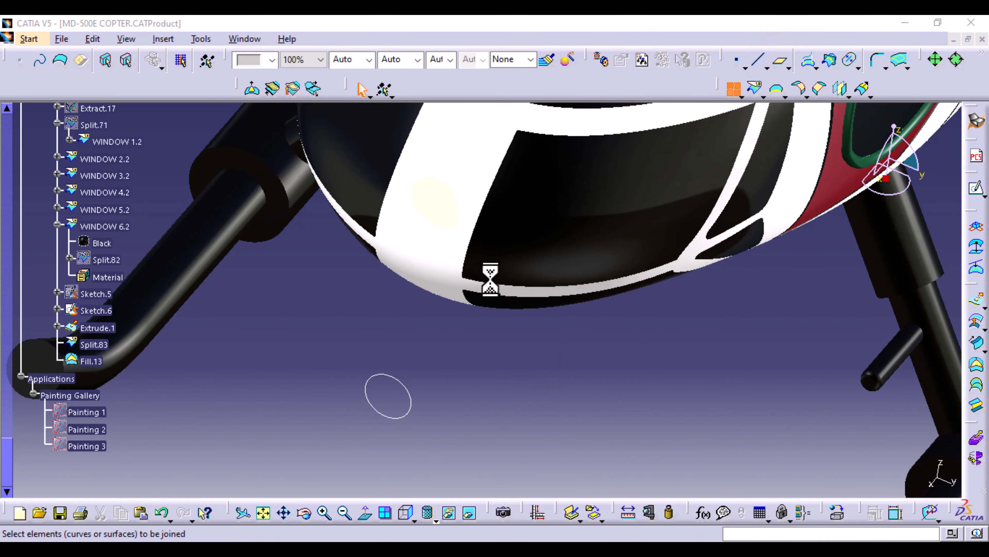
left_click(442, 206)
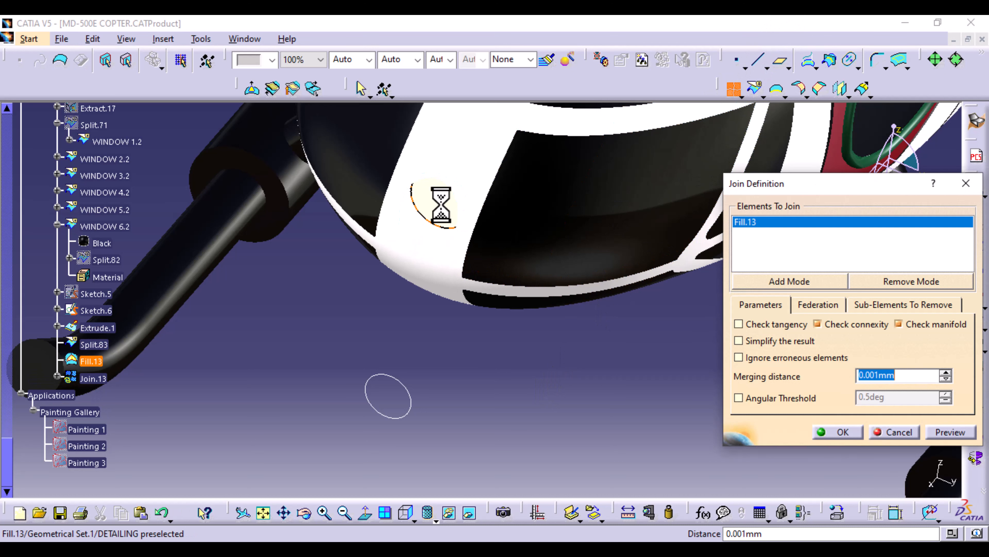
left_click(418, 227)
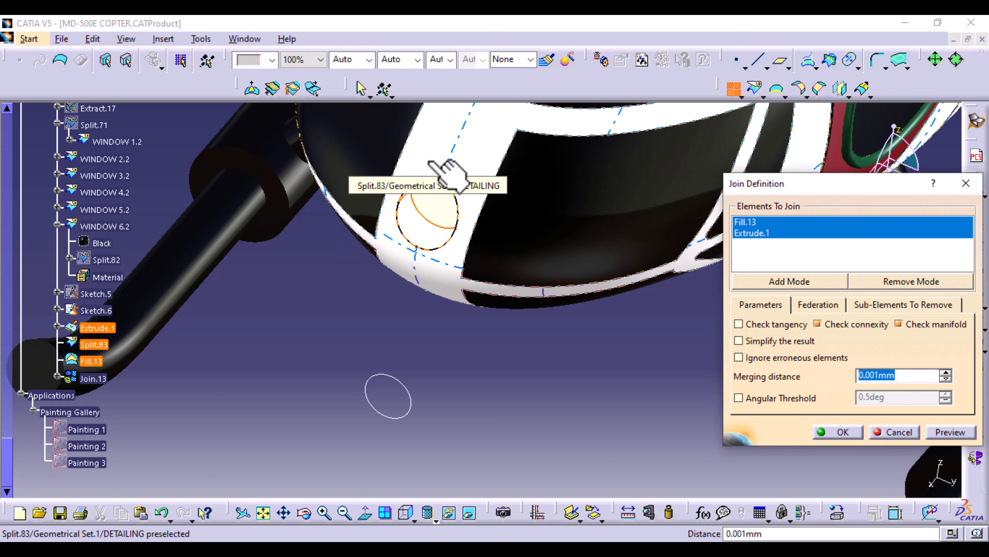
left_click(444, 168)
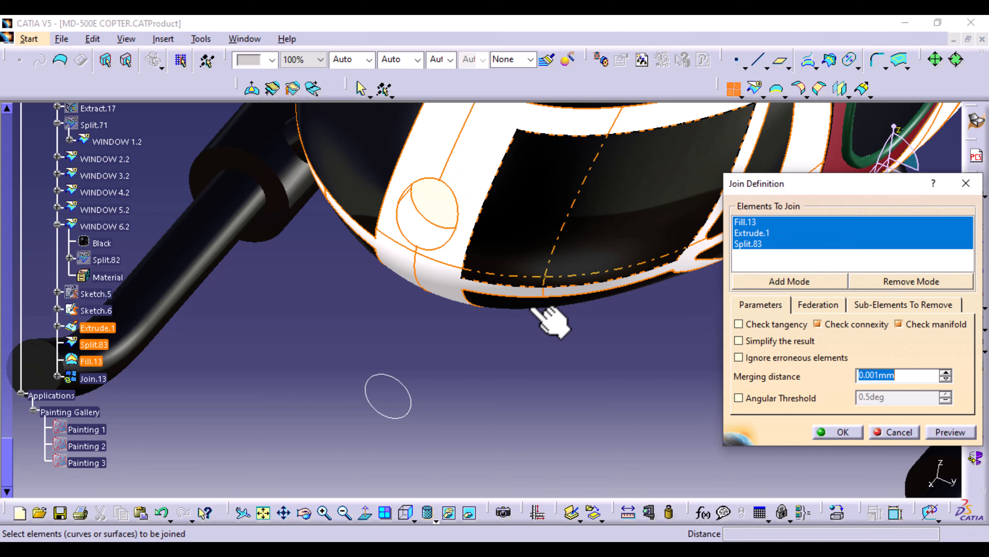
left_click(953, 432)
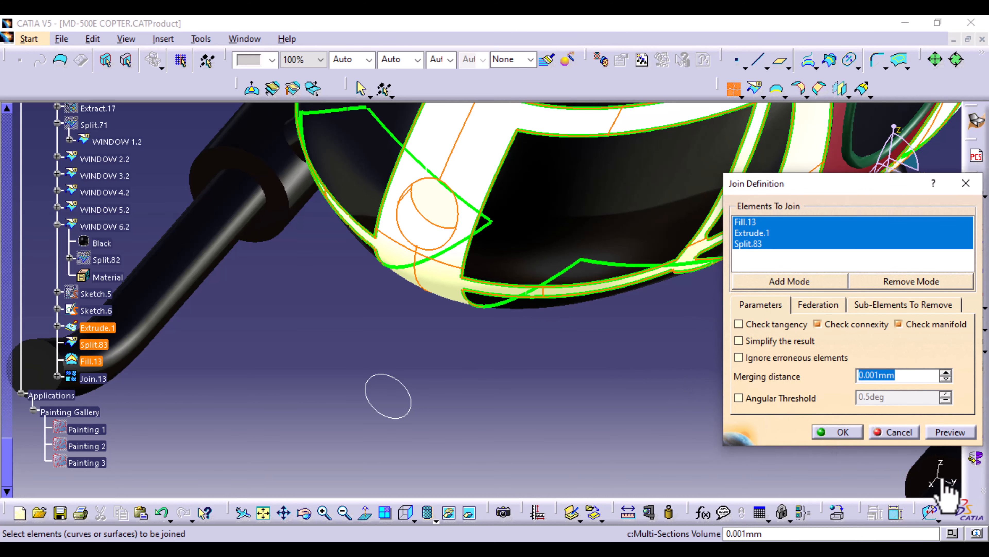
left_click(852, 434)
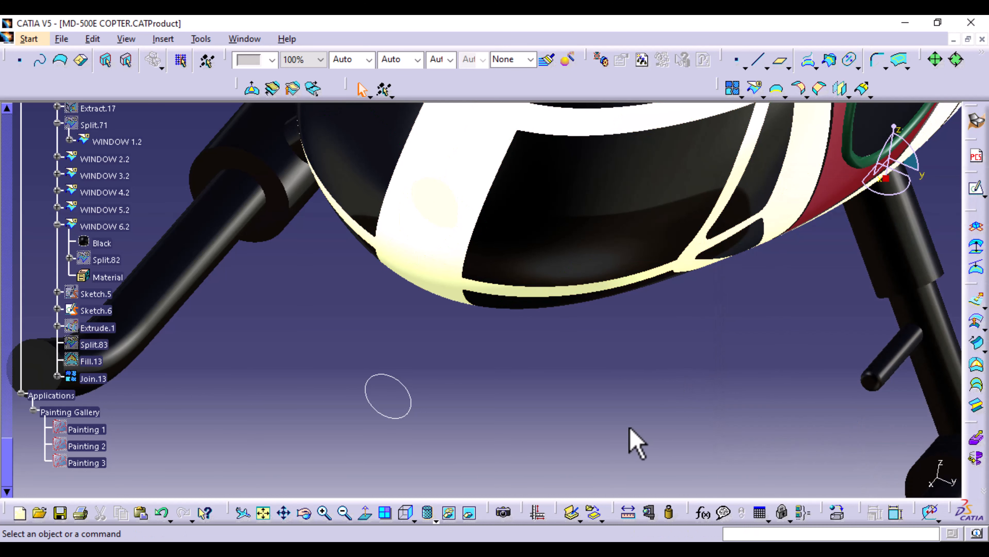
Colour the joined fuselage surface Join.13 blue
left_click(99, 378)
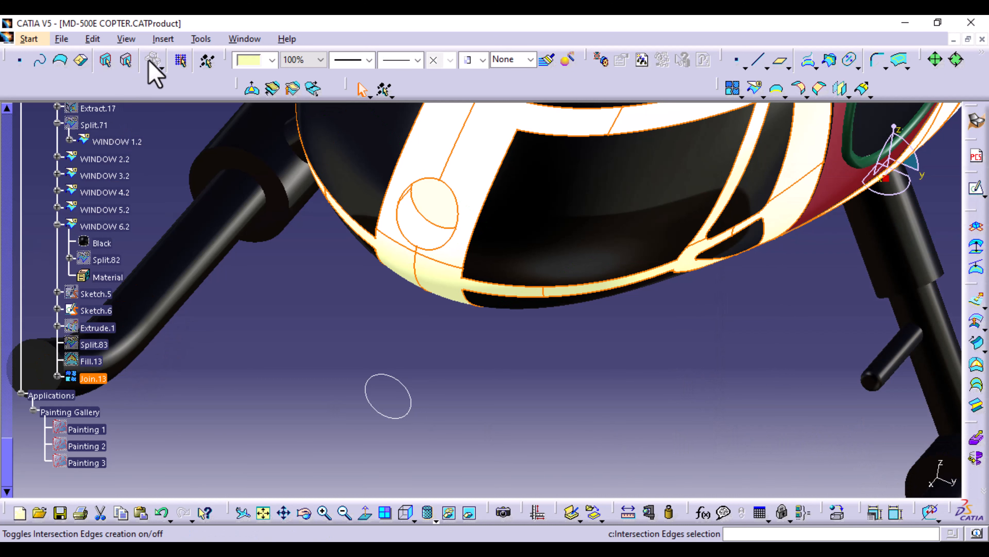
left_click(272, 59)
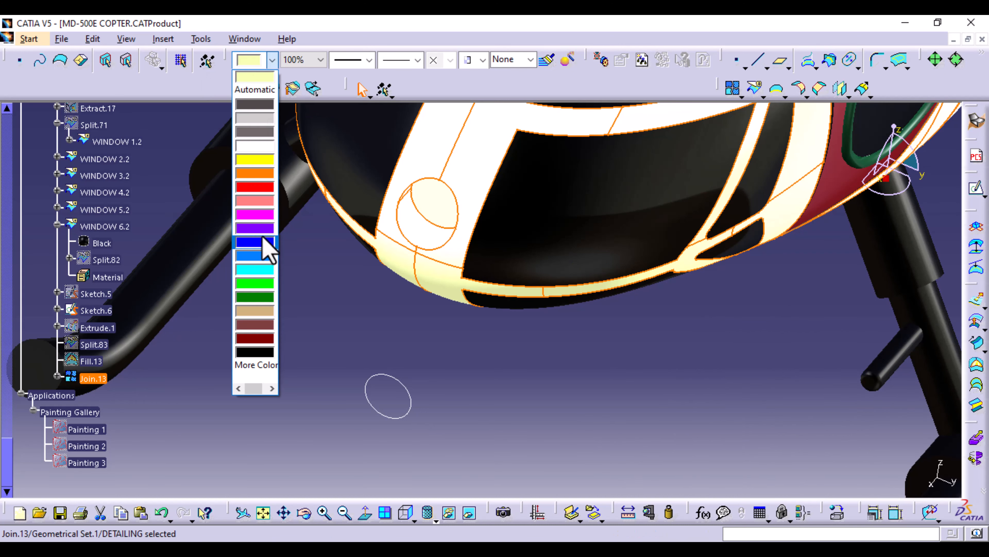
left_click(255, 243)
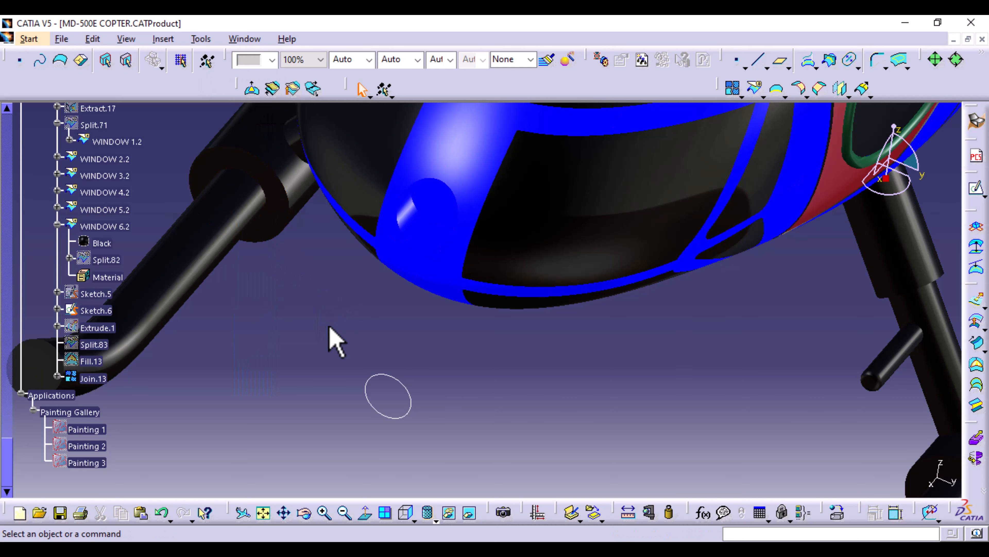
Customize the view mode to show all edges and points together with material shading
middle_click_drag(488, 351, 471, 254)
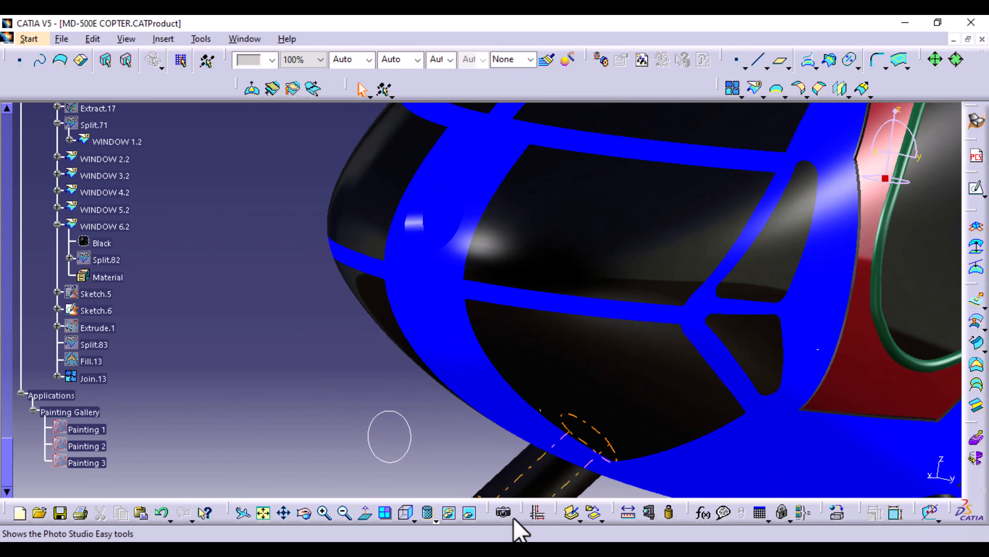
left_click(435, 521)
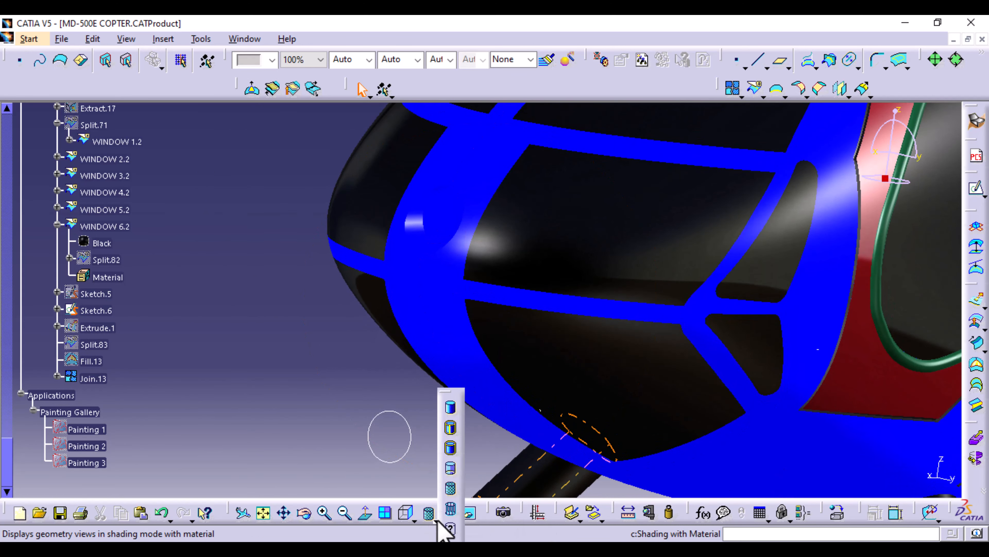
left_click(451, 529)
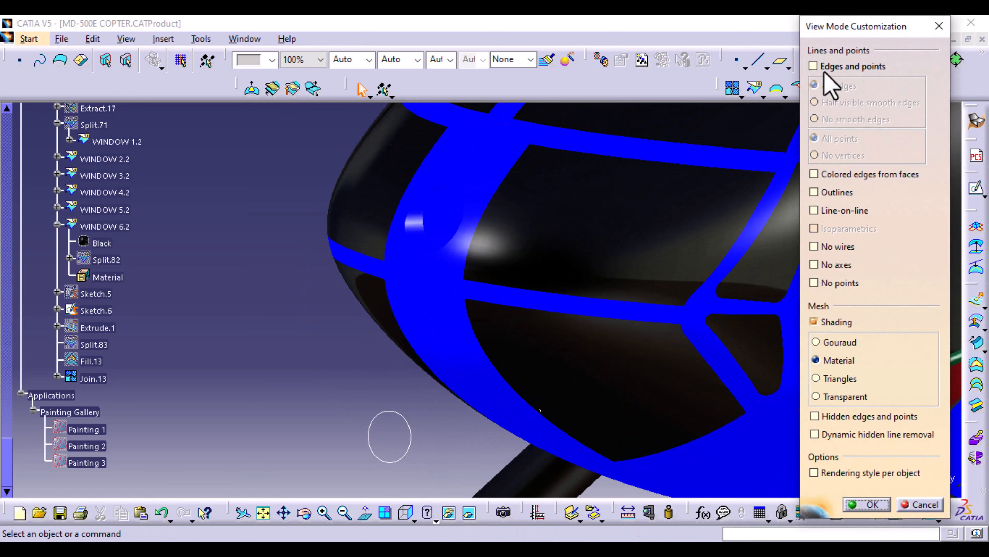
left_click(828, 67)
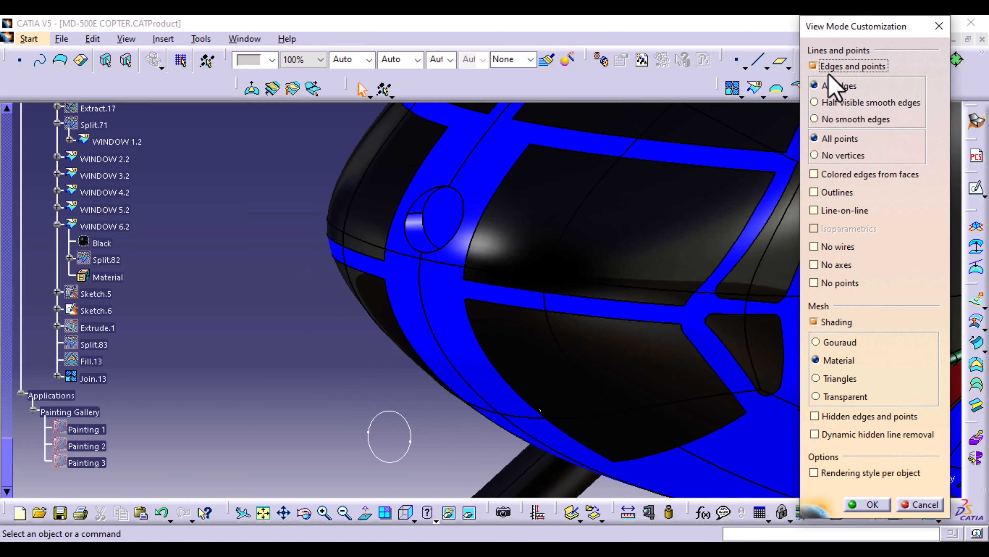
left_click(872, 505)
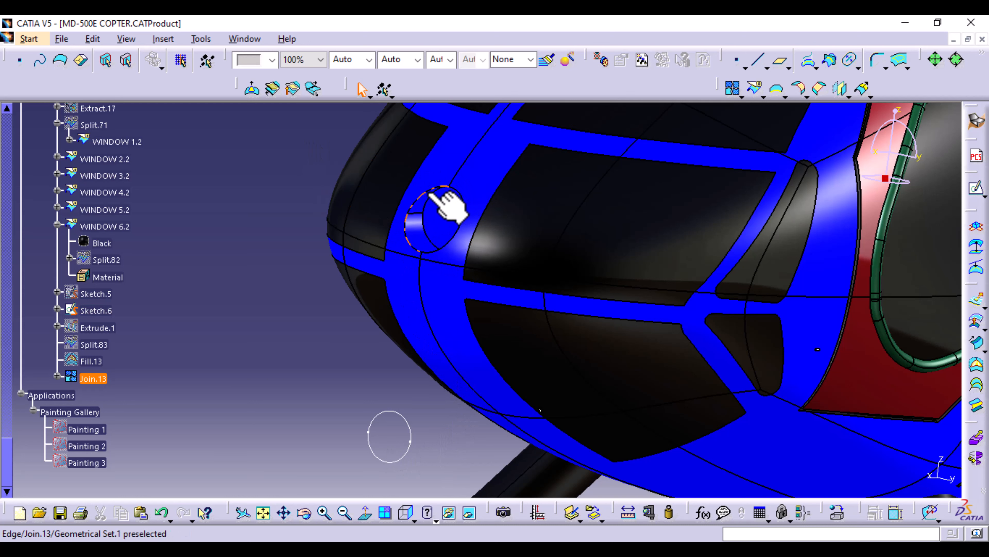
Apply a 5 mm edge fillet with tangency propagation to the outer rim of the round nose recess
left_click(164, 39)
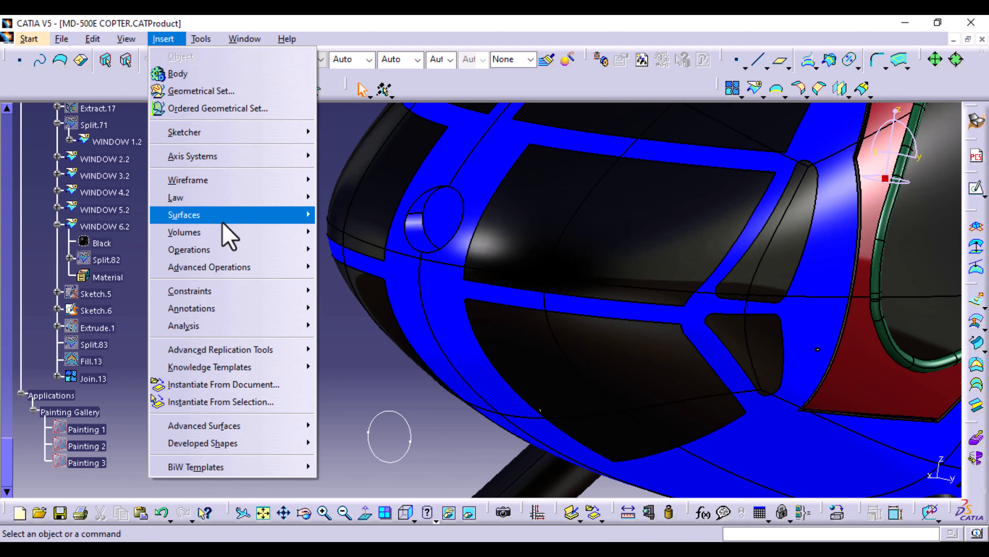
mouse_move(238, 253)
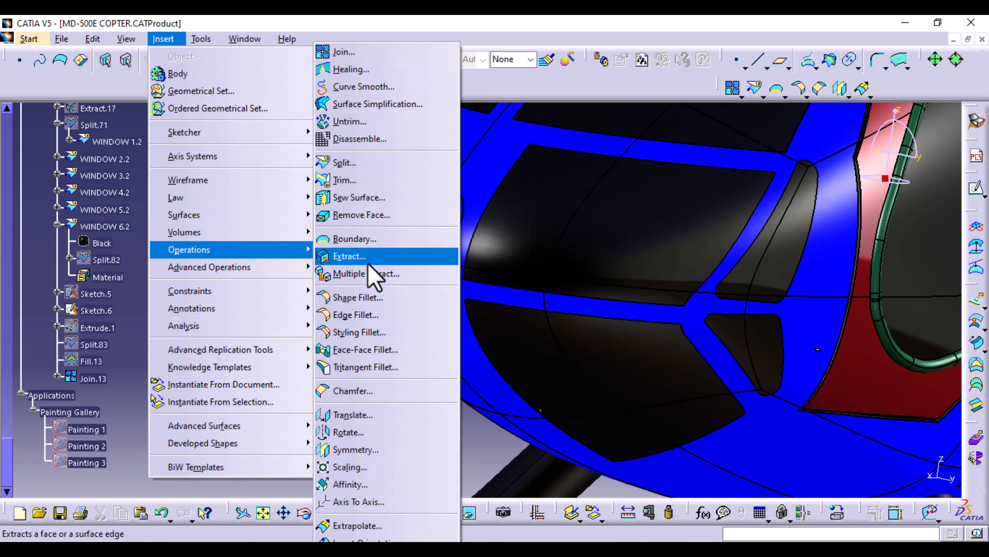
left_click(366, 316)
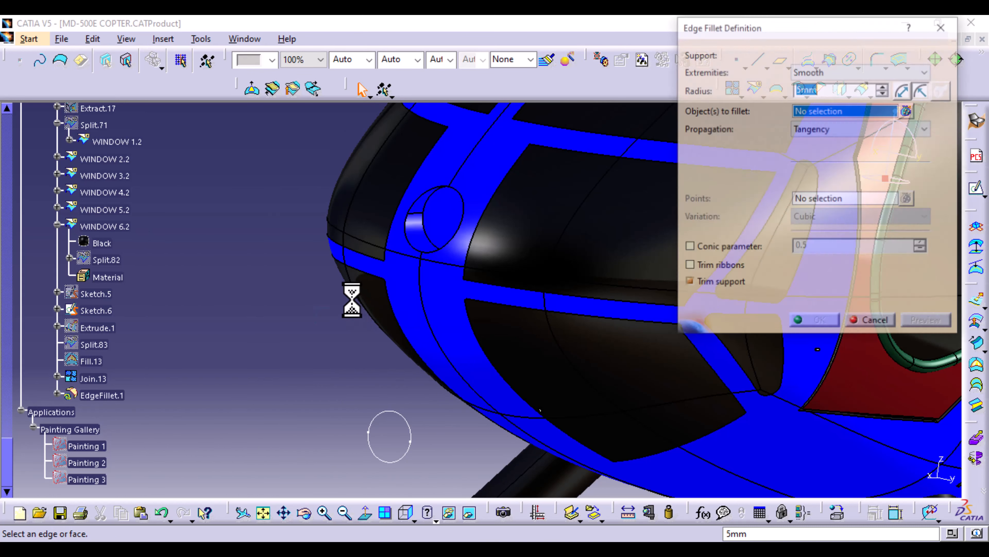
middle_click_drag(482, 325, 444, 338)
left_click(375, 275)
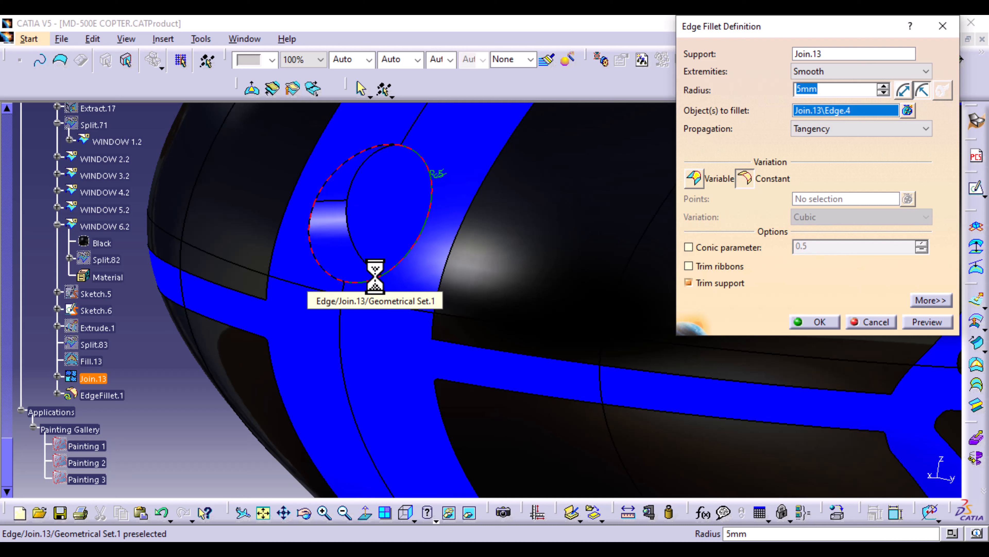
left_click(927, 320)
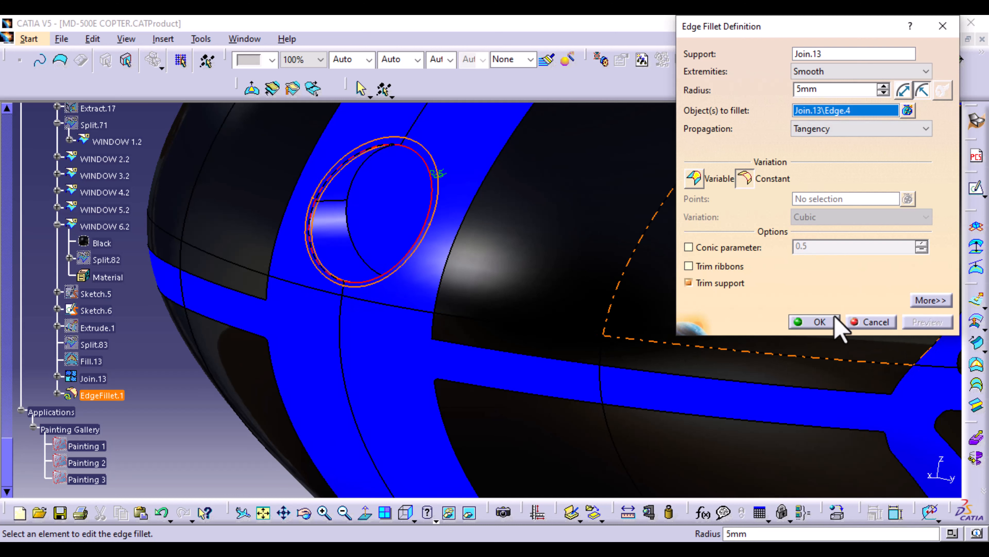
left_click(814, 322)
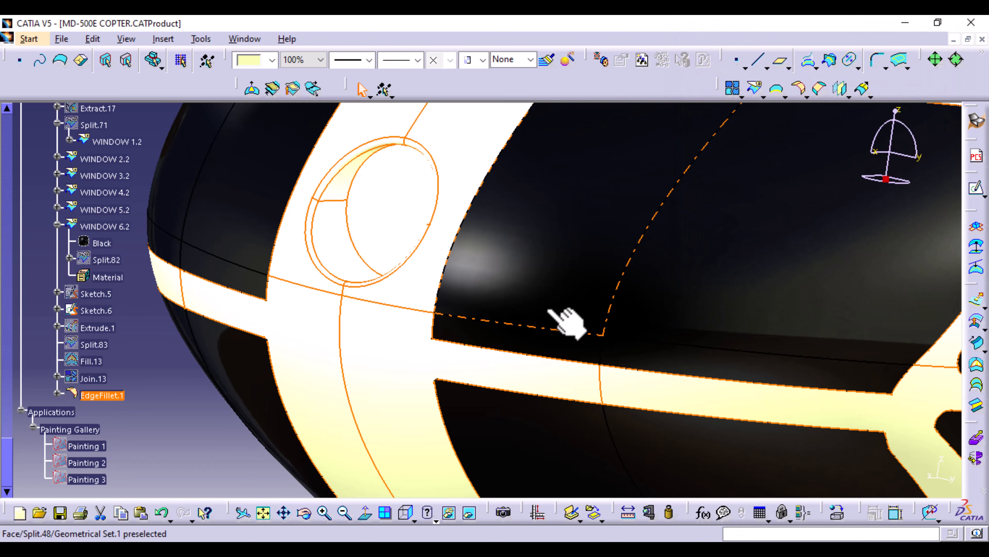
Colour the filleted fuselage surface EdgeFillet.1 blue
left_click(272, 60)
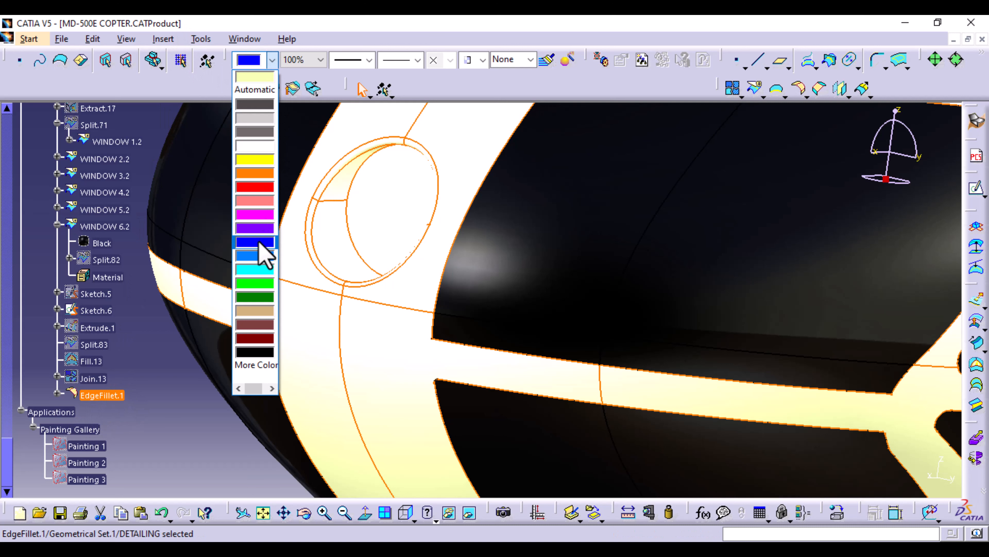
left_click(259, 242)
left_click(206, 389)
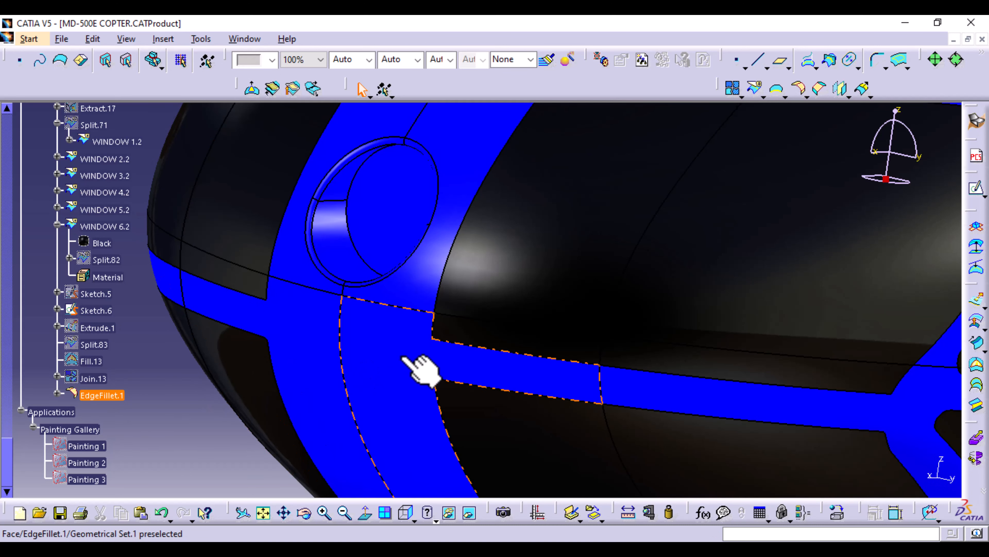
Consult the helicopter reference photo, and start an extruded surface from the lower front circle Sketch.6 along the X Component direction
mouse_move(423, 369)
middle_mouse_down()
mouse_move(409, 177)
mouse_move(409, 276)
mouse_move(448, 273)
mouse_move(426, 331)
mouse_move(435, 364)
middle_mouse_up()
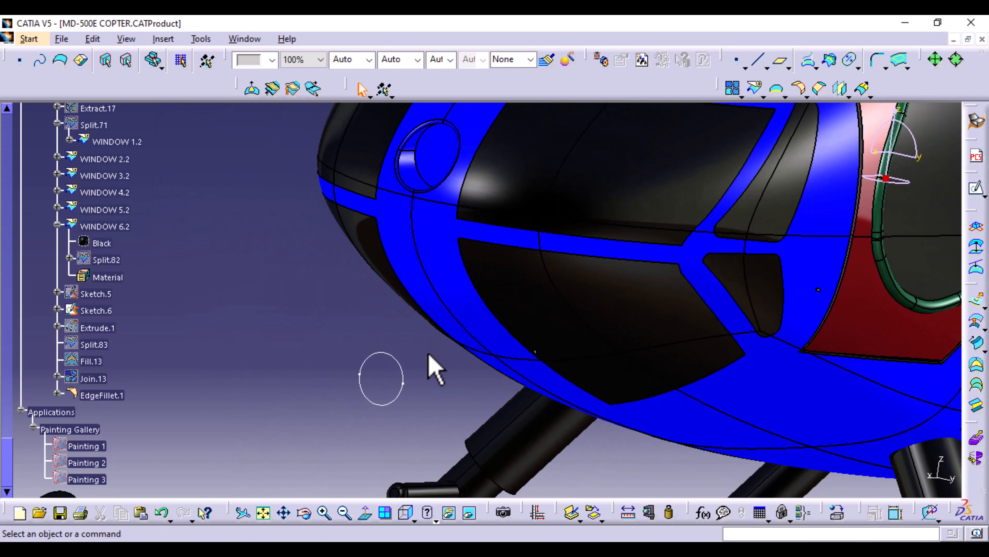
middle_click_drag(470, 243, 507, 253)
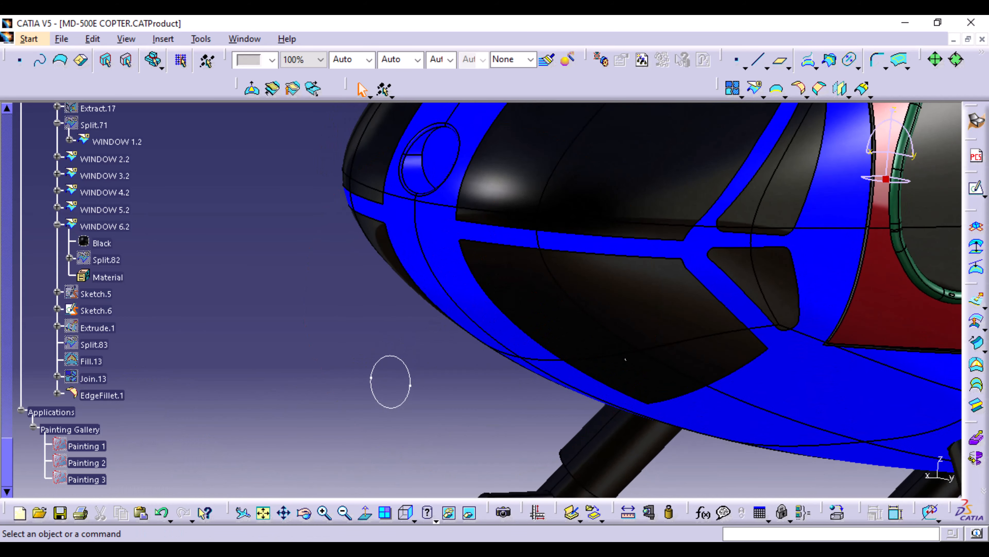
key("alt+Tab")
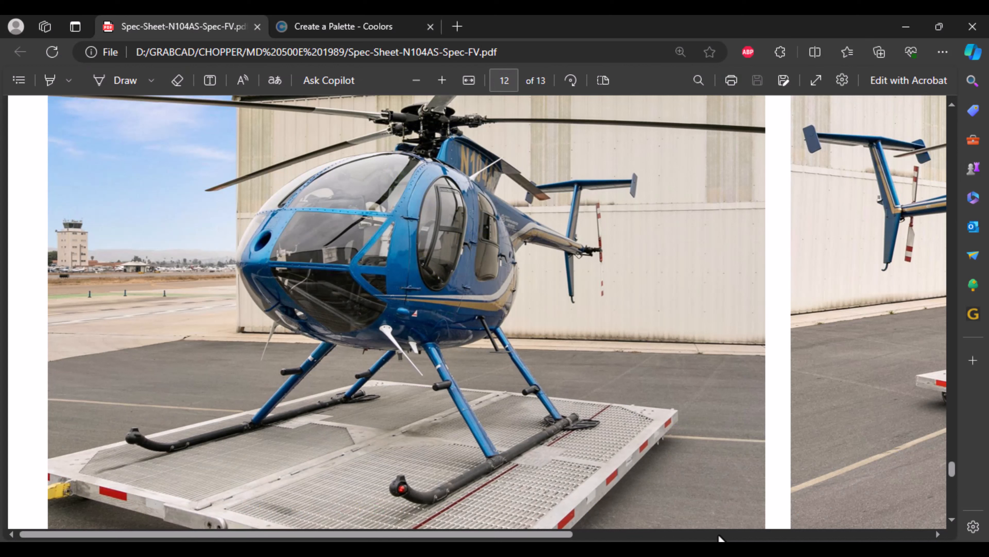
key("alt+Tab")
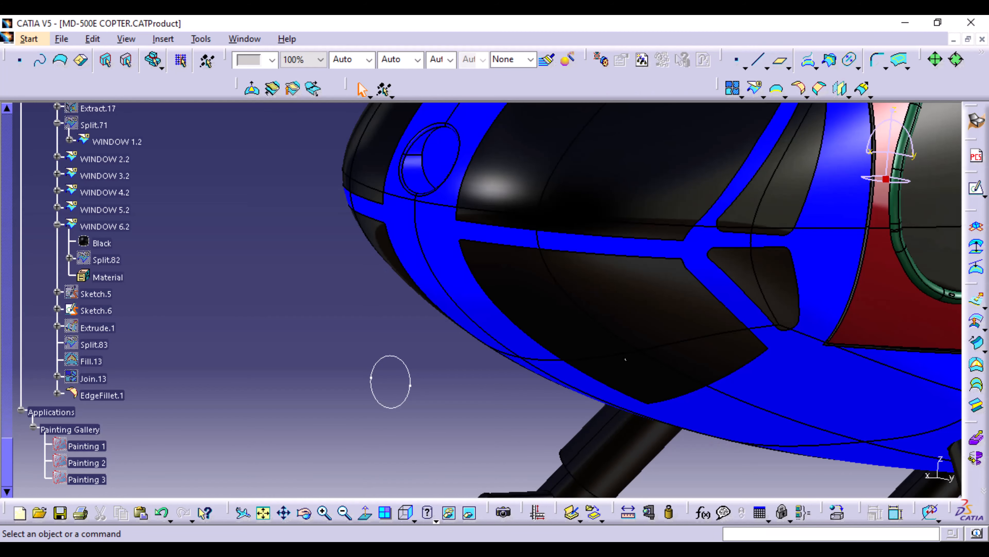
left_click(407, 509)
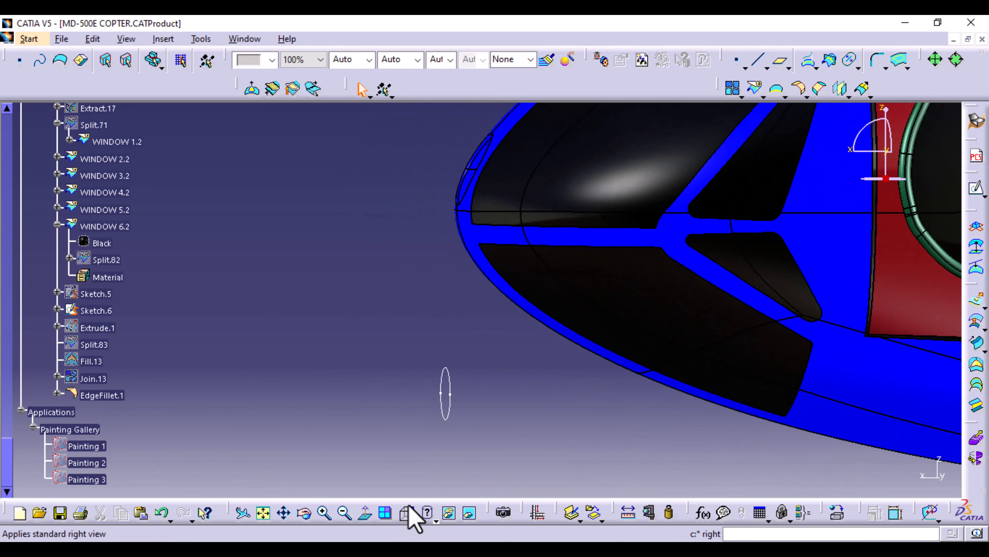
left_click(977, 301)
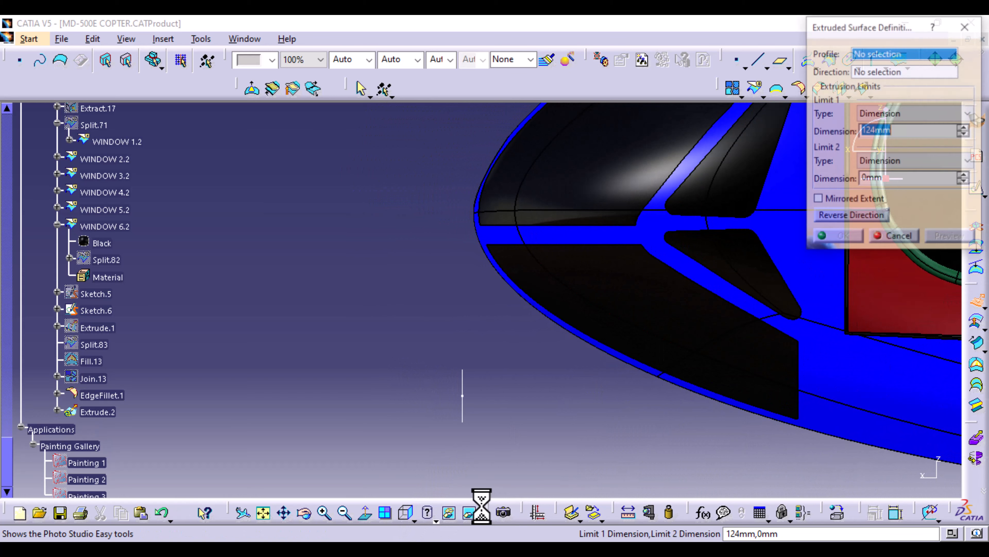
left_click(464, 412)
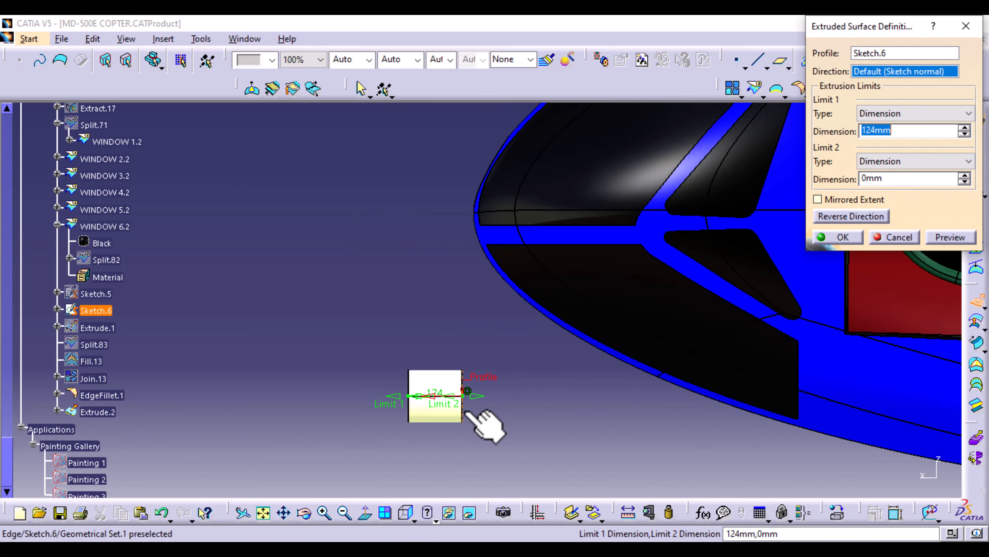
left_click_drag(479, 404, 580, 400)
right_click(904, 71)
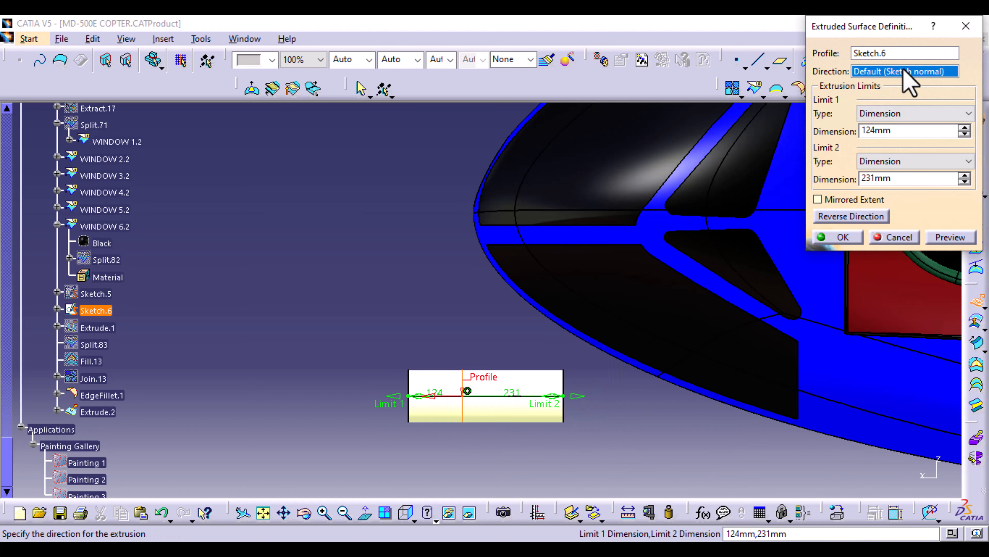
left_click(875, 120)
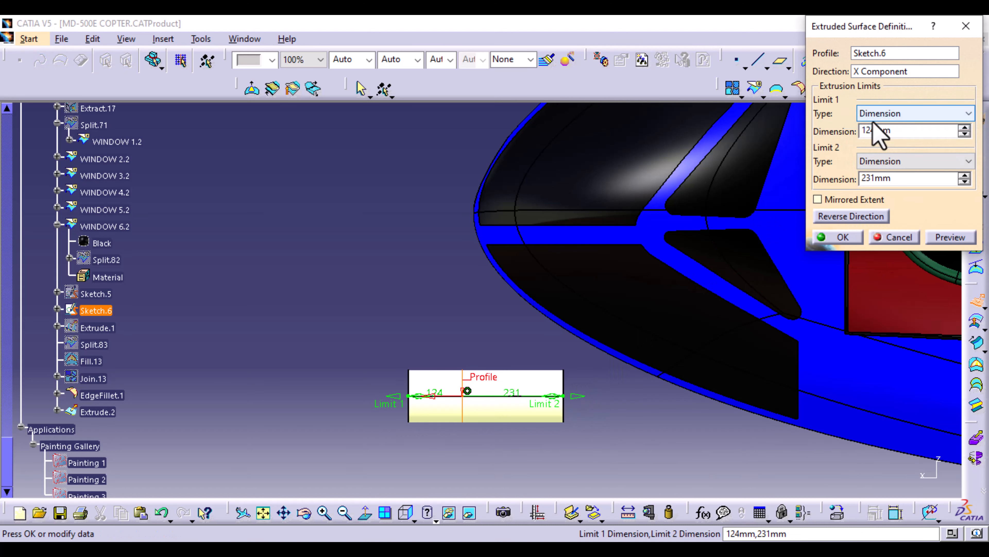
Extrude the circle up to the fuselage surface EdgeFillet.1 on the first limit and to 773 mm on the second limit
left_click(969, 113)
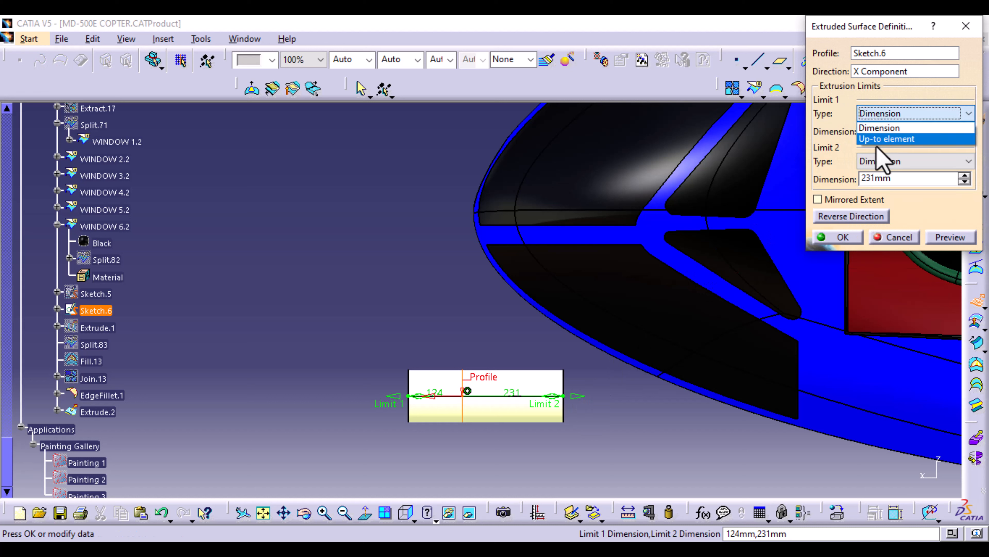
left_click(881, 140)
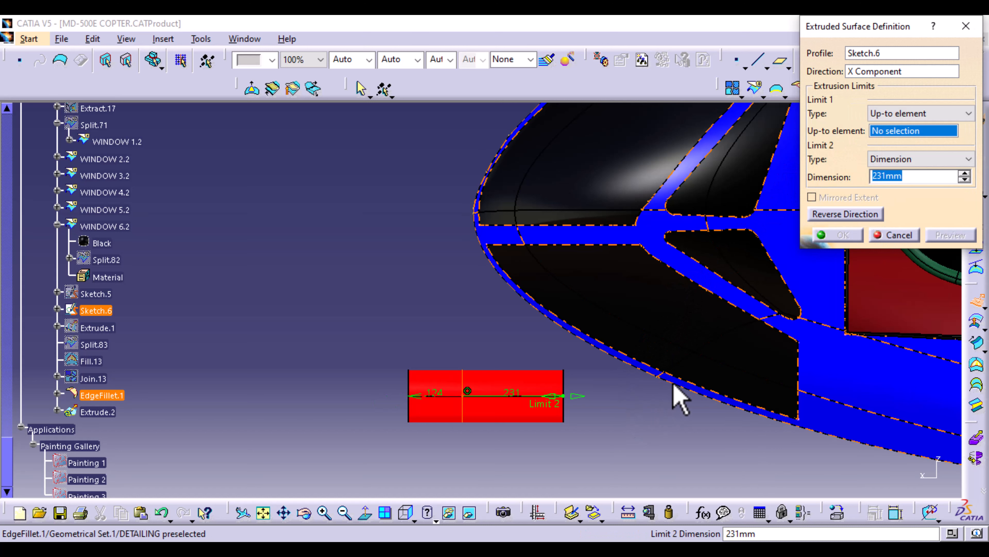
left_click(674, 392)
middle_click_drag(578, 382, 335, 334)
left_click_drag(317, 369, 561, 408)
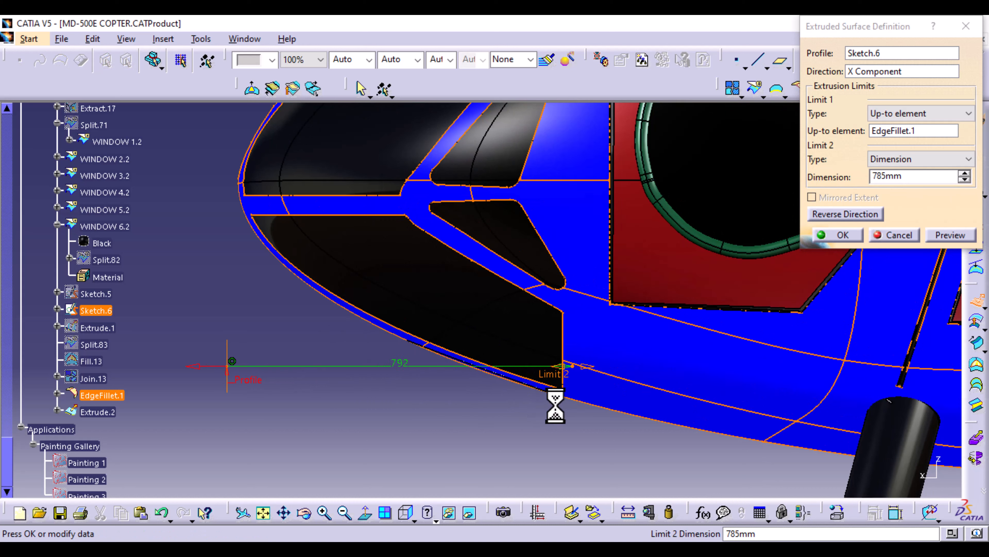
middle_click_drag(344, 358, 466, 342)
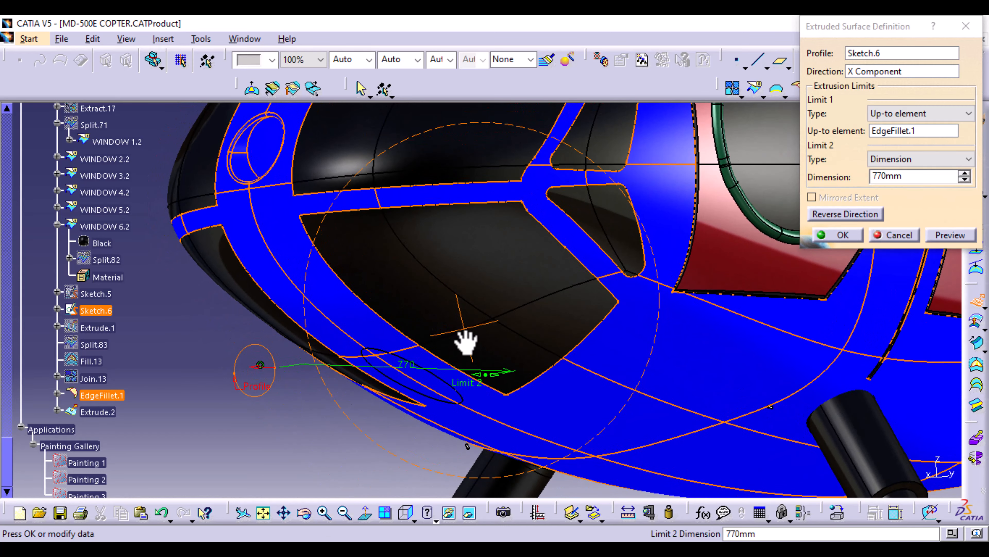
left_click_drag(497, 376, 490, 379)
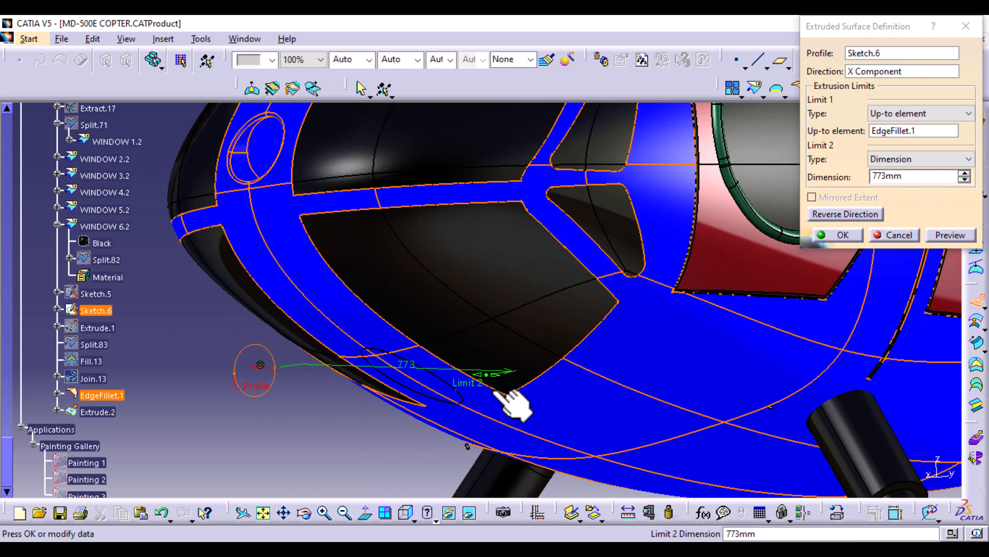
left_click(843, 235)
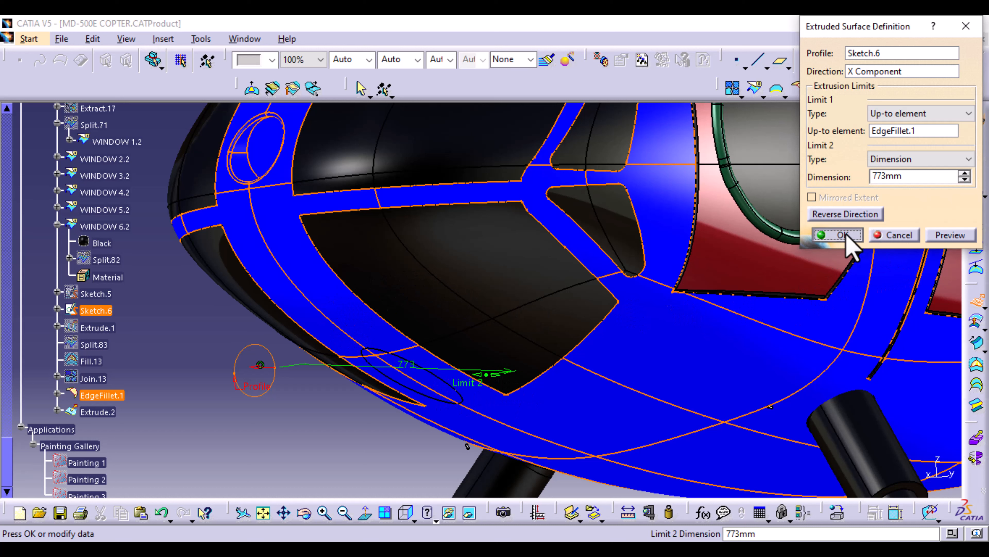
Hide the circle Sketch.6 and split the fuselage surface EdgeFillet.1 with the extruded surface Extrude.2
right_click(267, 395)
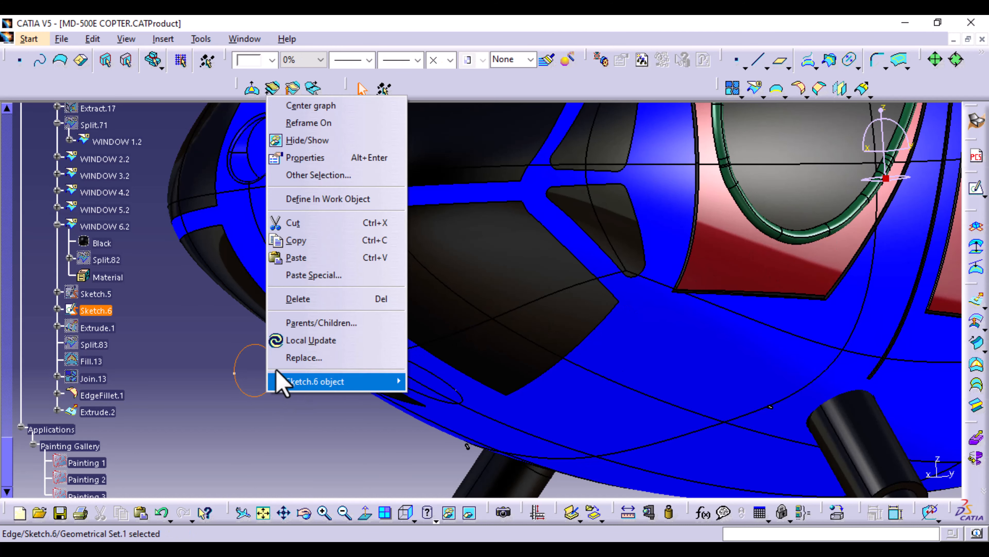
left_click(343, 141)
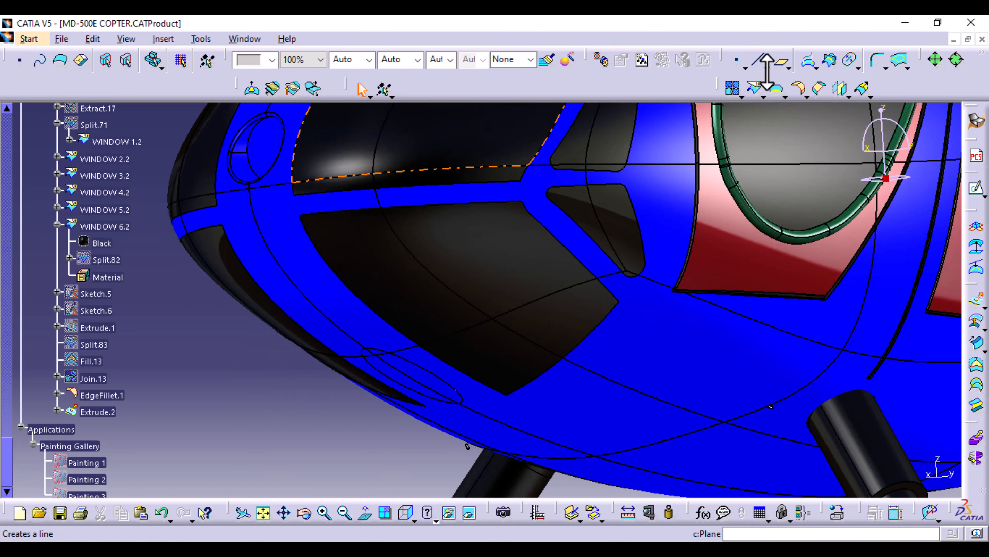
left_click(755, 89)
left_click(522, 407)
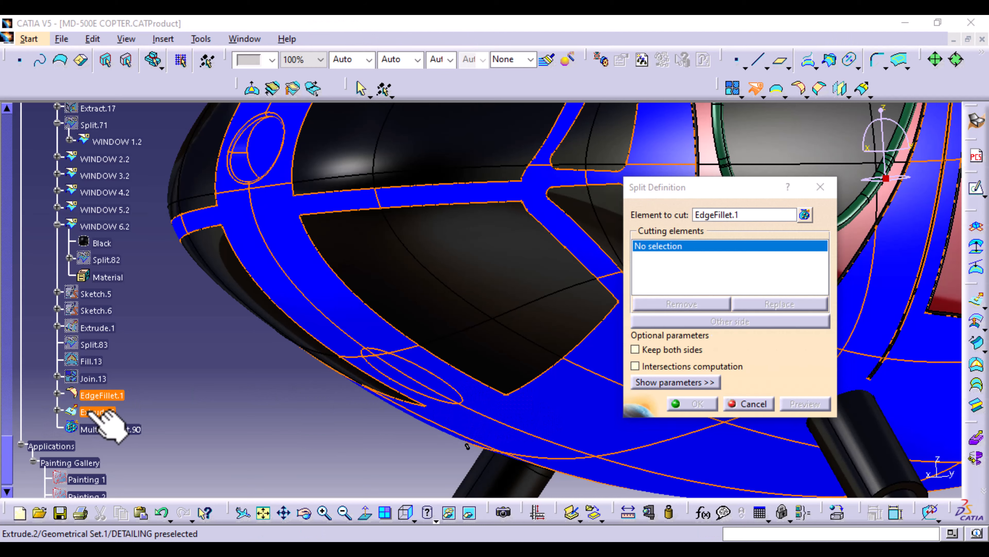
left_click(99, 412)
left_click(697, 403)
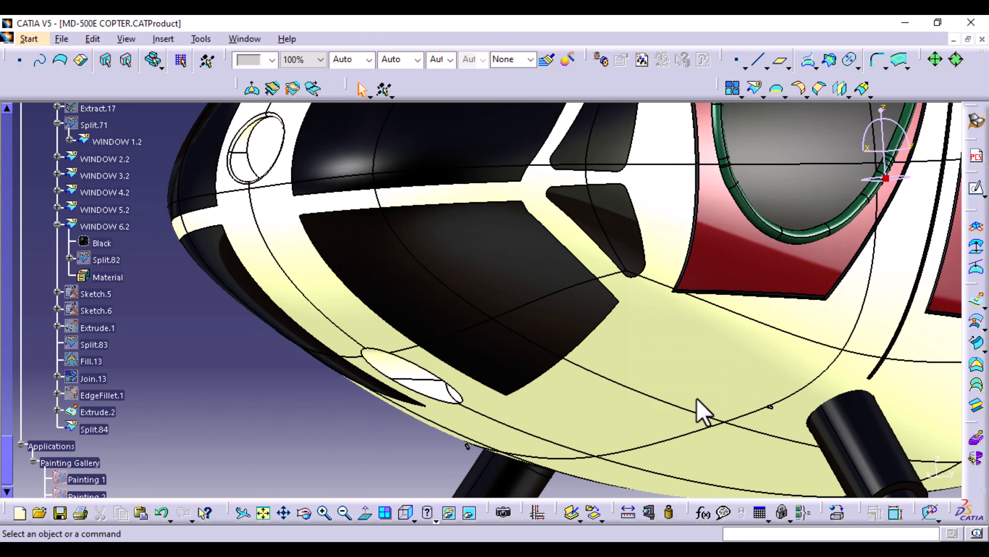
Fill the closed inner edge of Extrude.2 to cap the lower nose recess
middle_click_drag(294, 404, 368, 355)
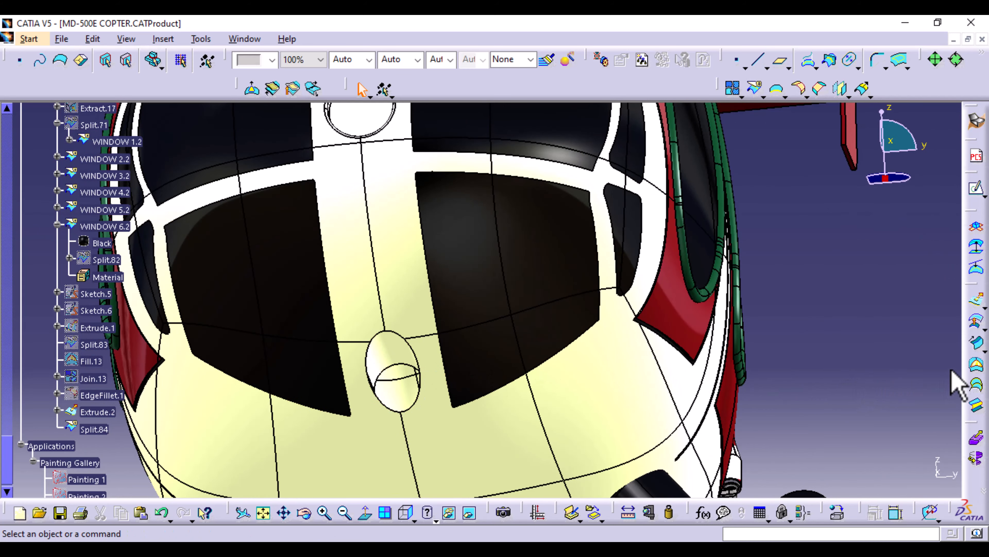
left_click(975, 365)
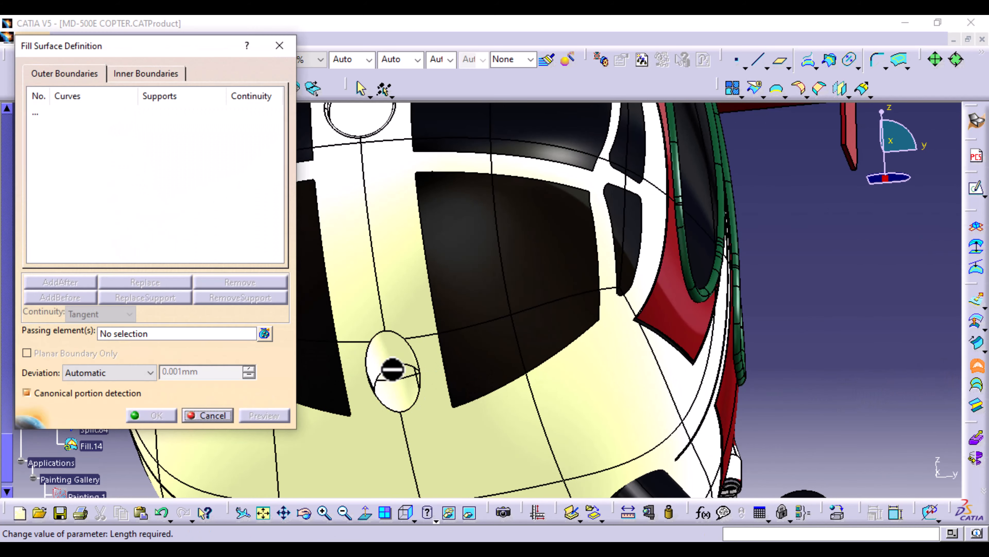
left_click(390, 386)
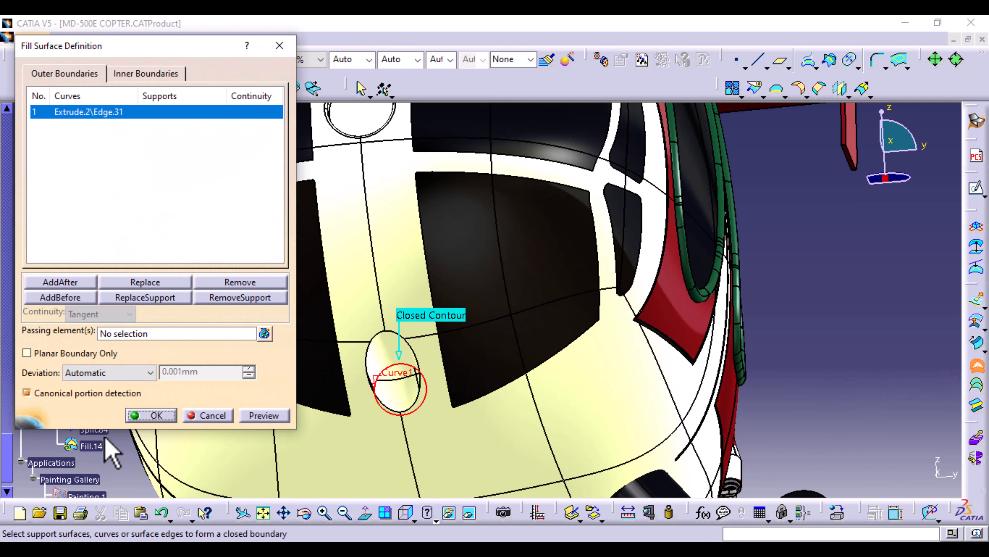
left_click(156, 416)
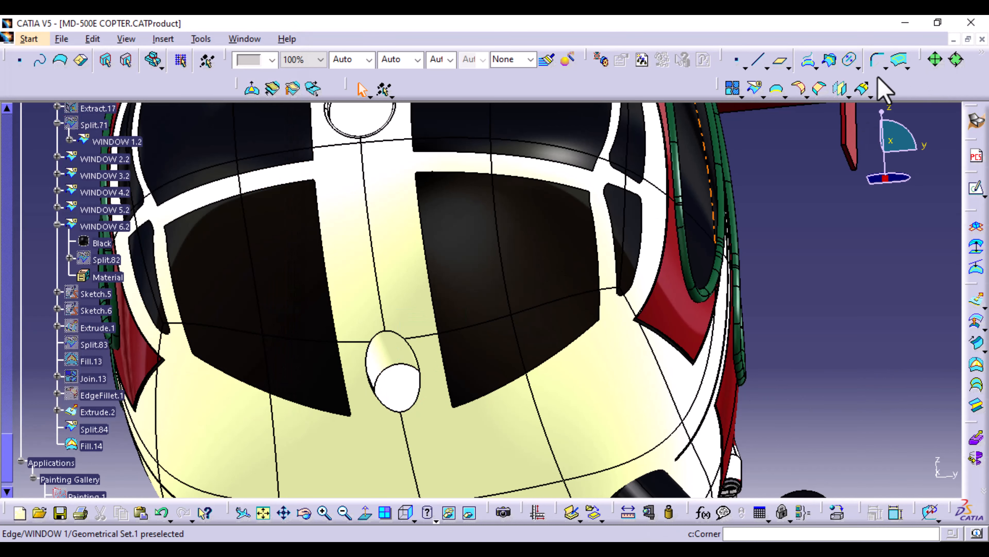
Join the split fuselage Split.84, the recess wall Extrude.2 and the cap Fill.14 into one surface
left_click(732, 89)
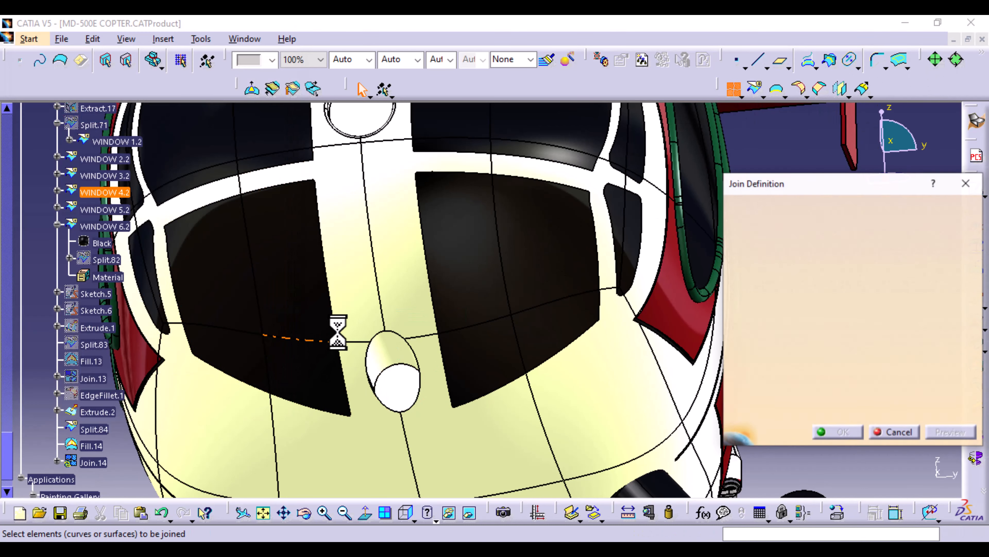
left_click(392, 354)
left_click(391, 354)
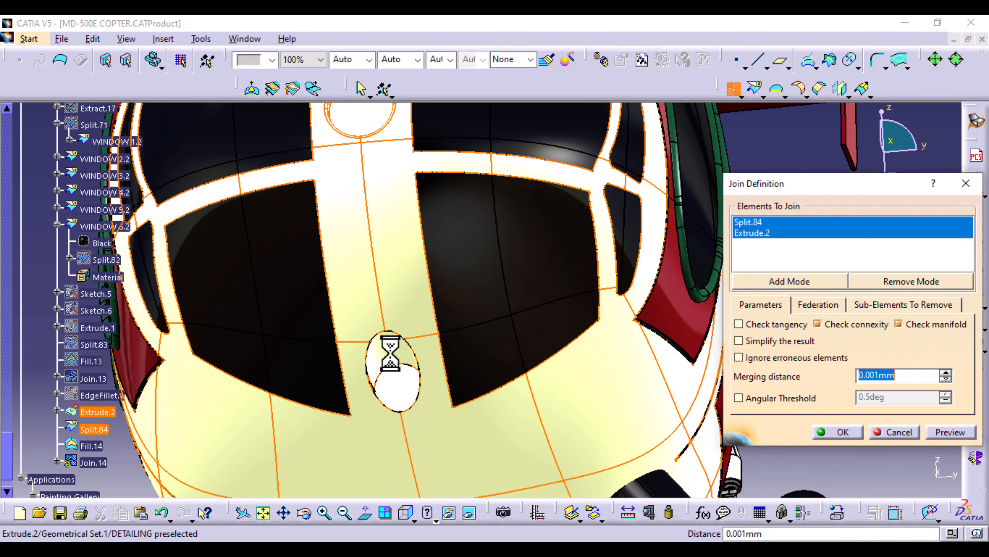
left_click(408, 390)
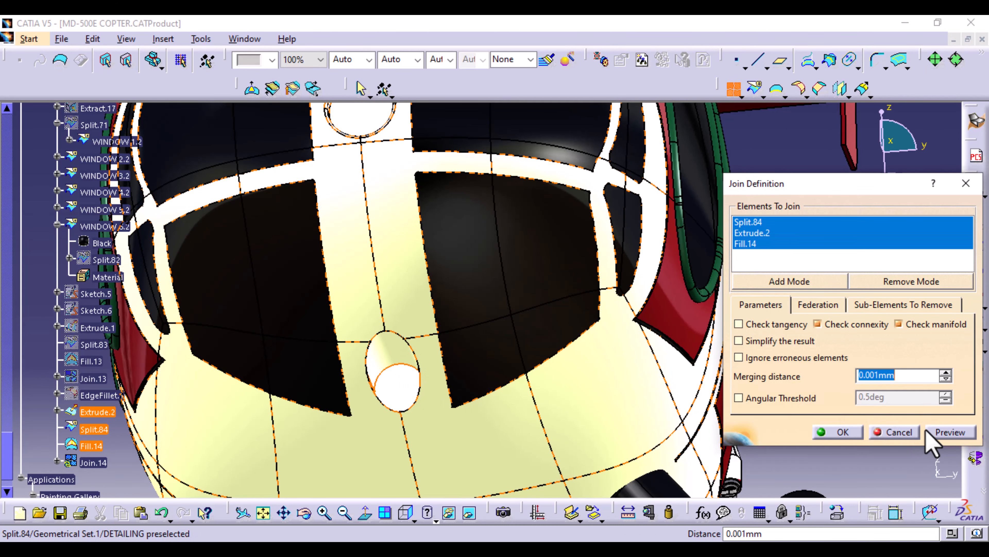
left_click(946, 433)
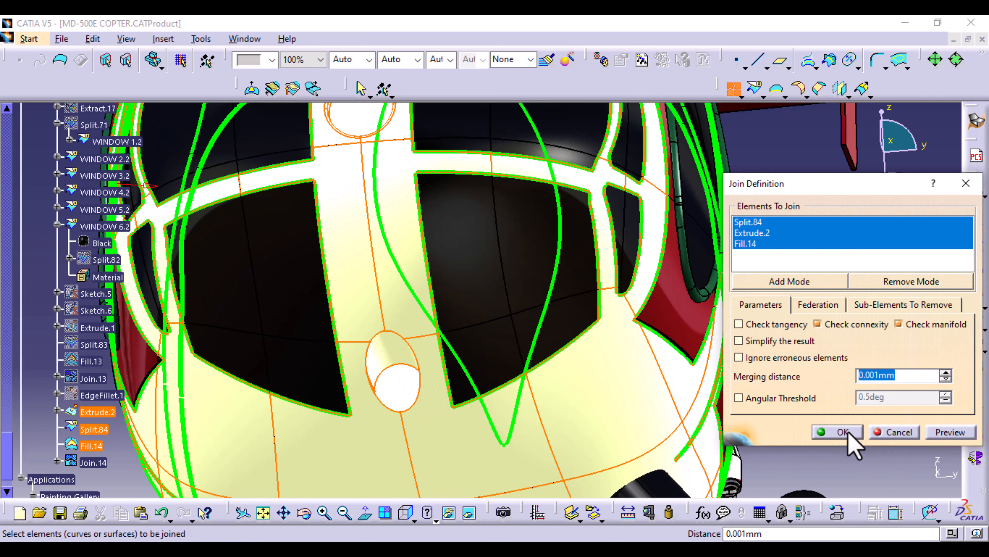
left_click(843, 431)
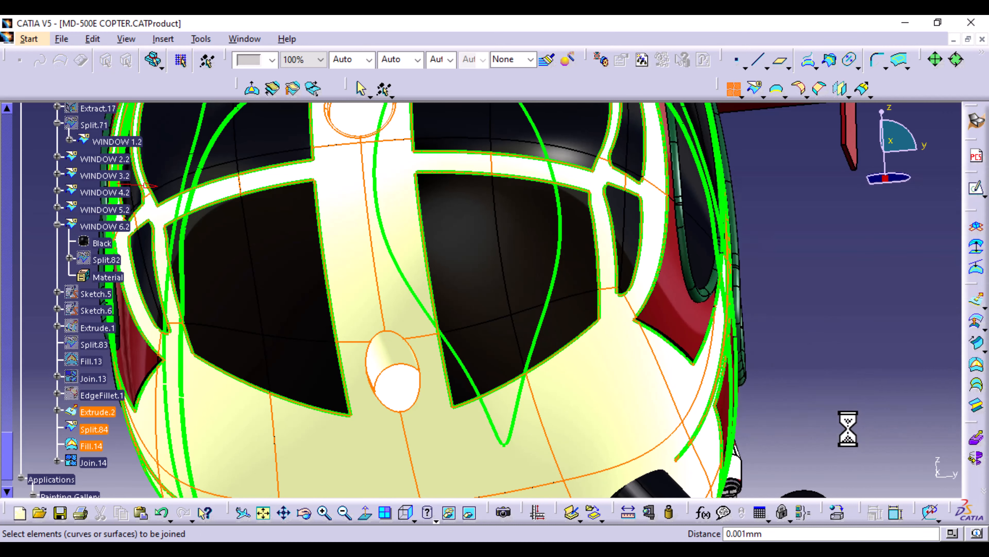
left_click(106, 461)
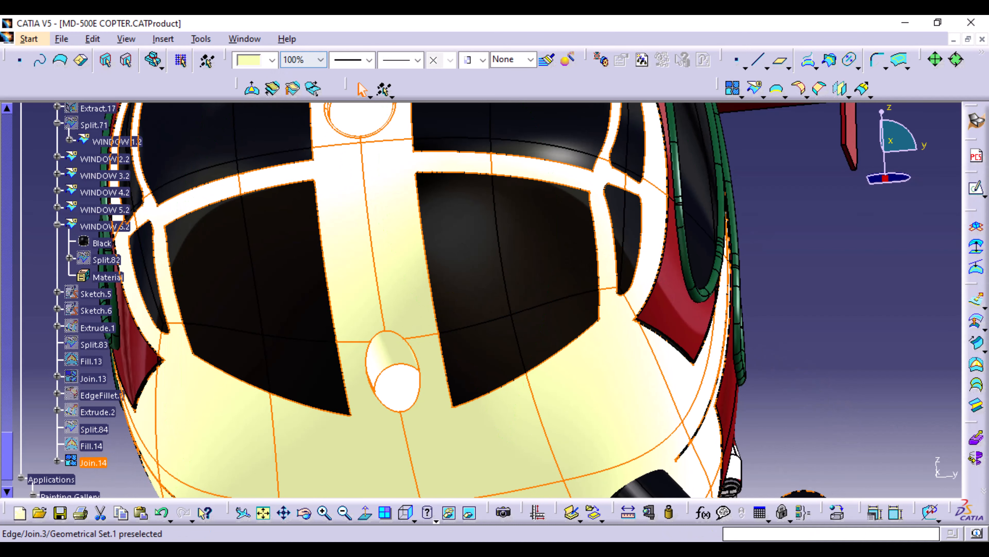
left_click(838, 512)
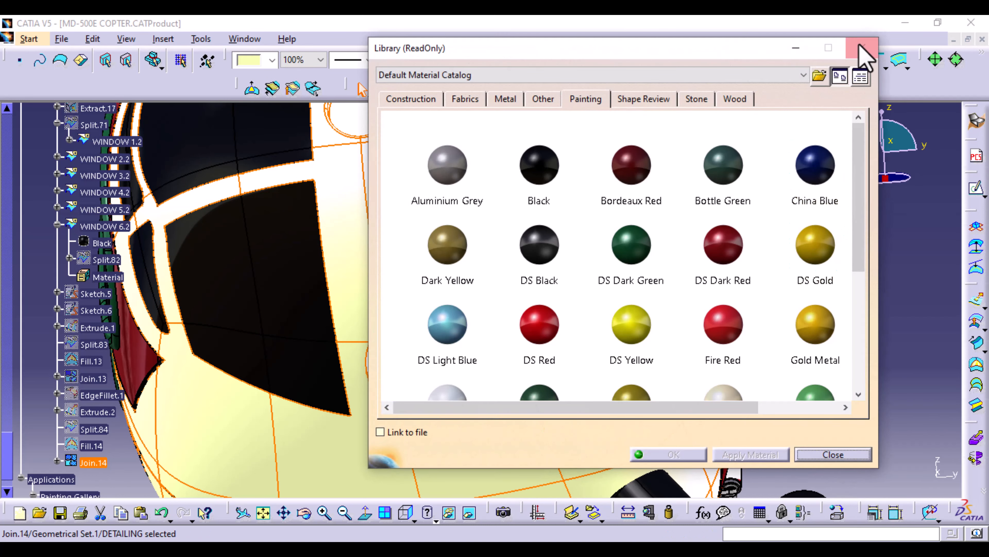
left_click(862, 47)
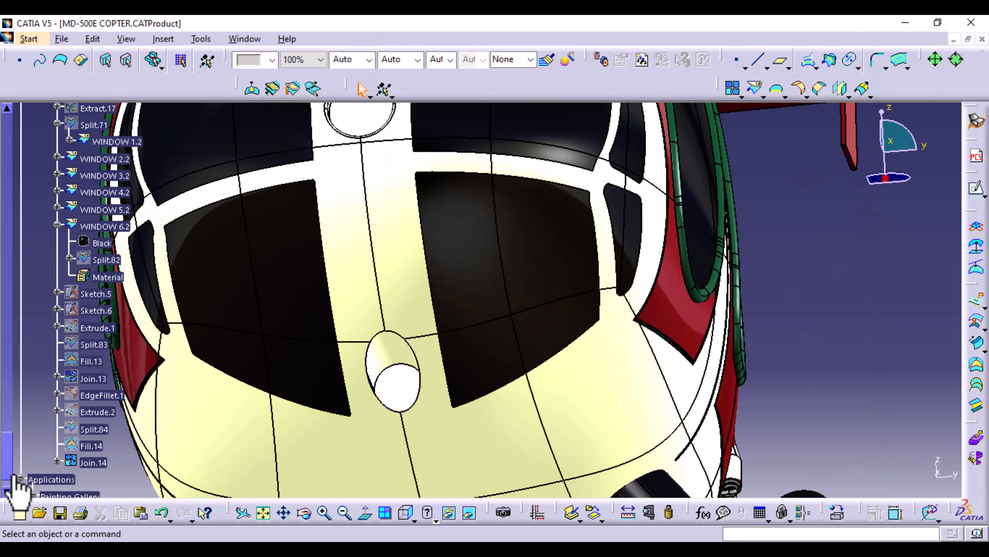
double_click(92, 462)
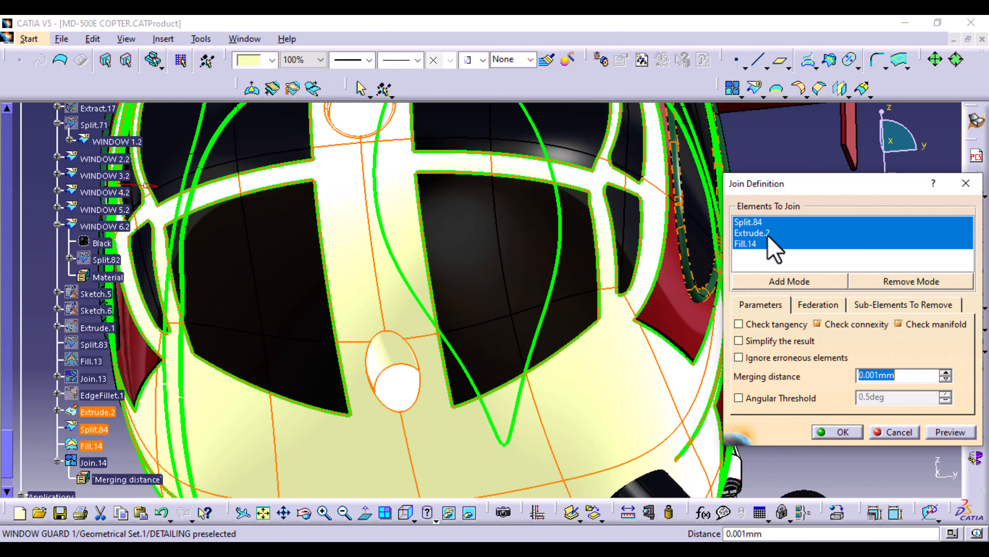
left_click(759, 226)
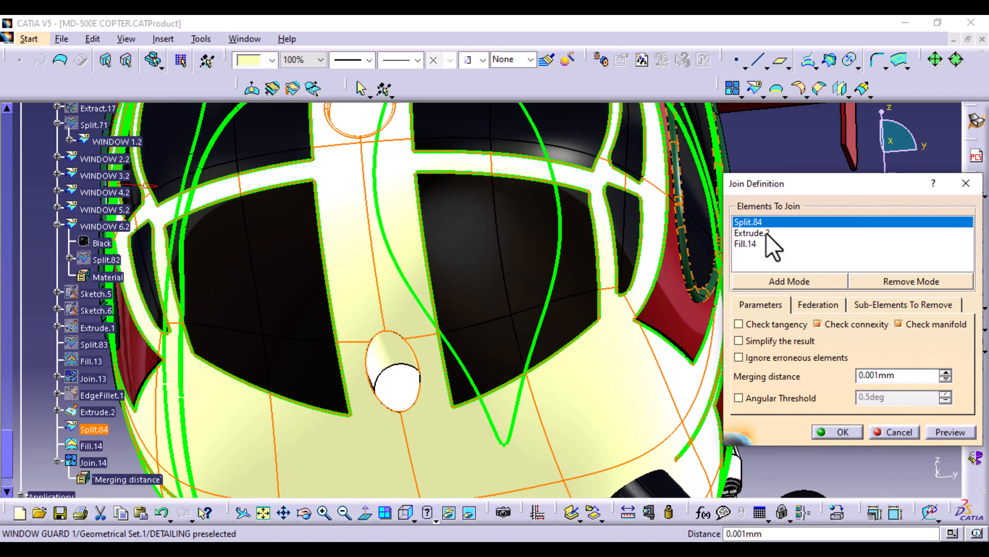
right_click(767, 221)
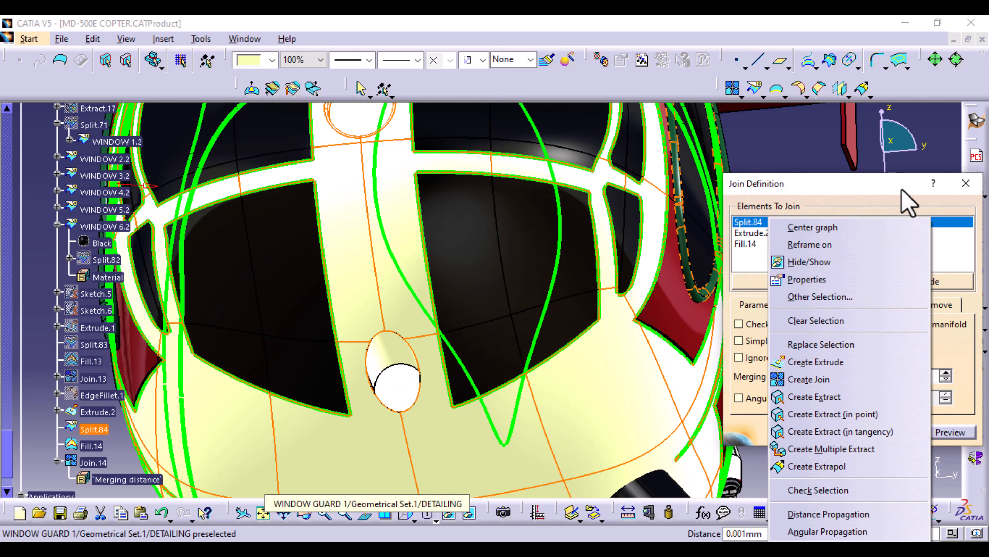
left_click(968, 185)
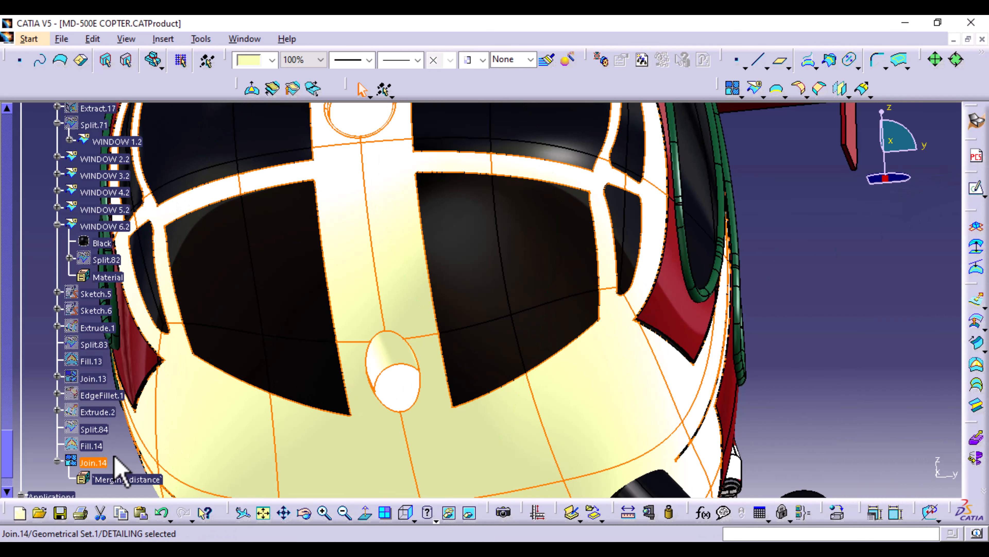
Remove the lower recess cap Fill.14 from the join Join.14, keeping Split.84 and Extrude.2
double_click(111, 463)
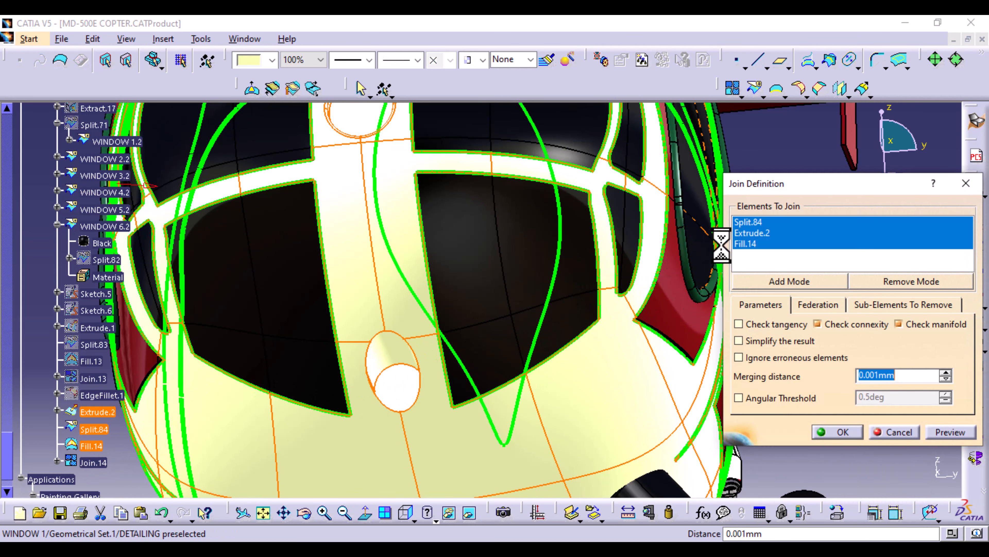
left_click(746, 247)
right_click(747, 246)
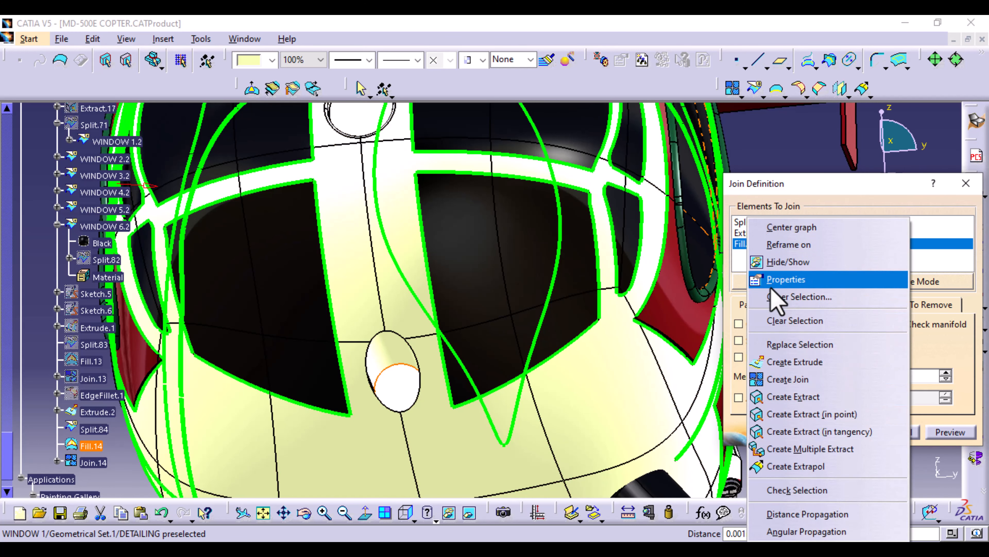
left_click(778, 321)
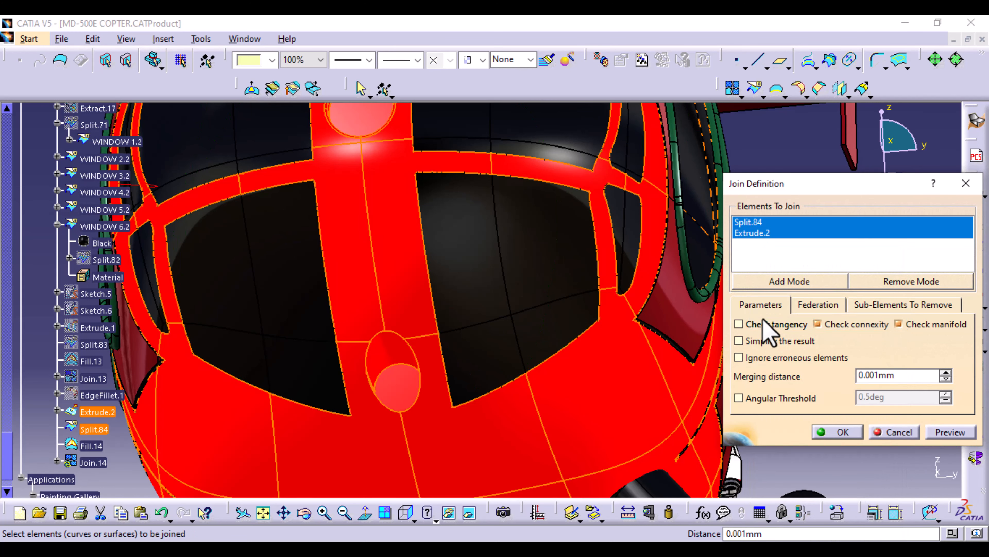
left_click(950, 432)
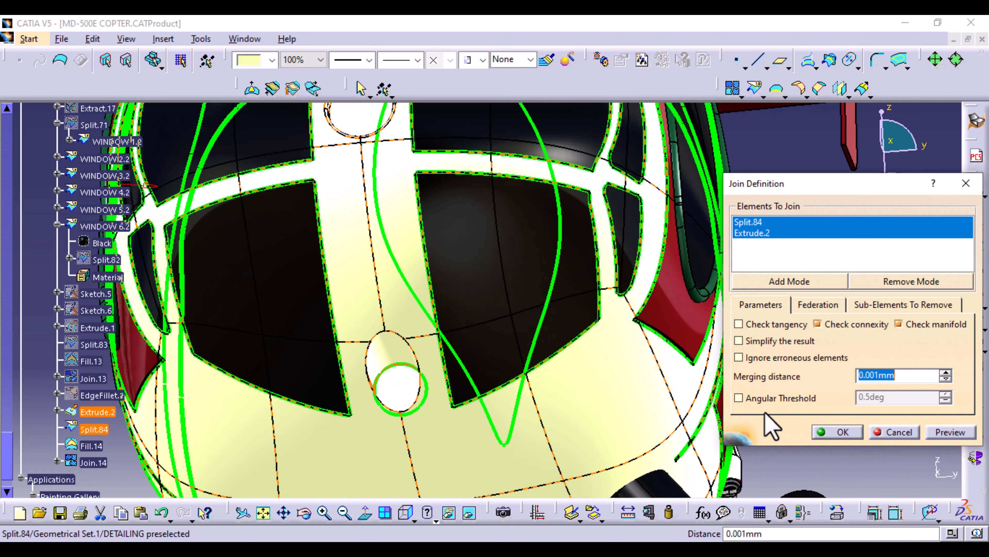
left_click(844, 432)
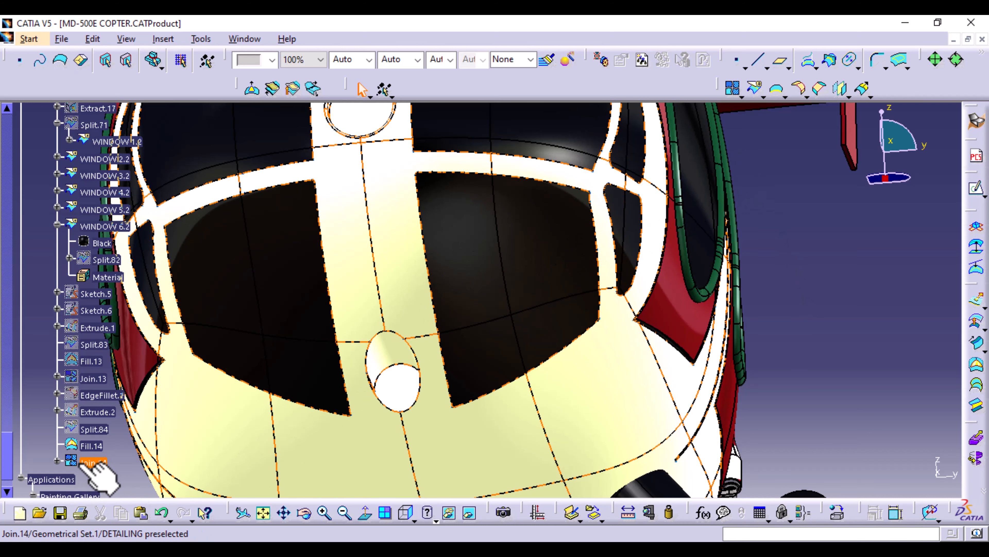
Apply the DS Dark Red painting material to the joined fuselage surface Join.14
left_click(93, 463)
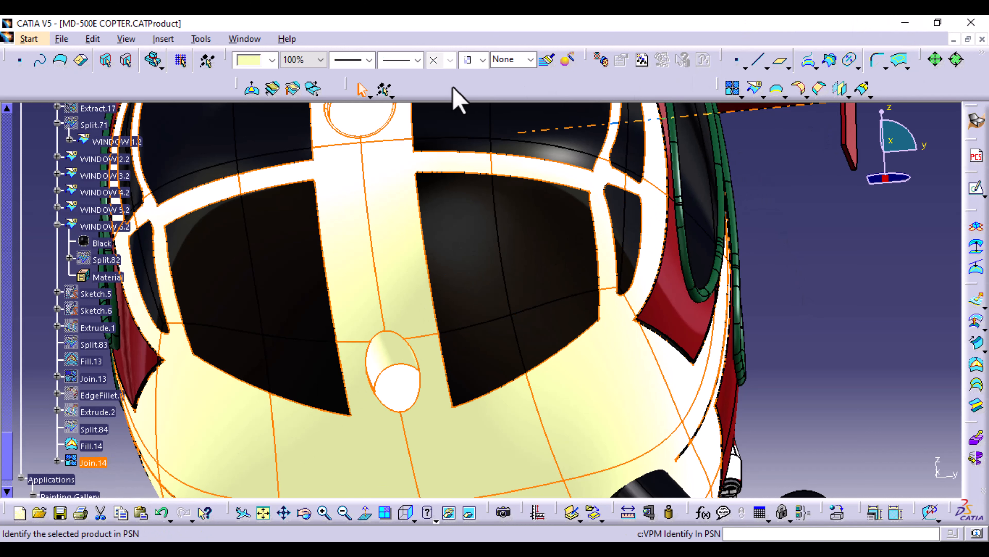
left_click(838, 514)
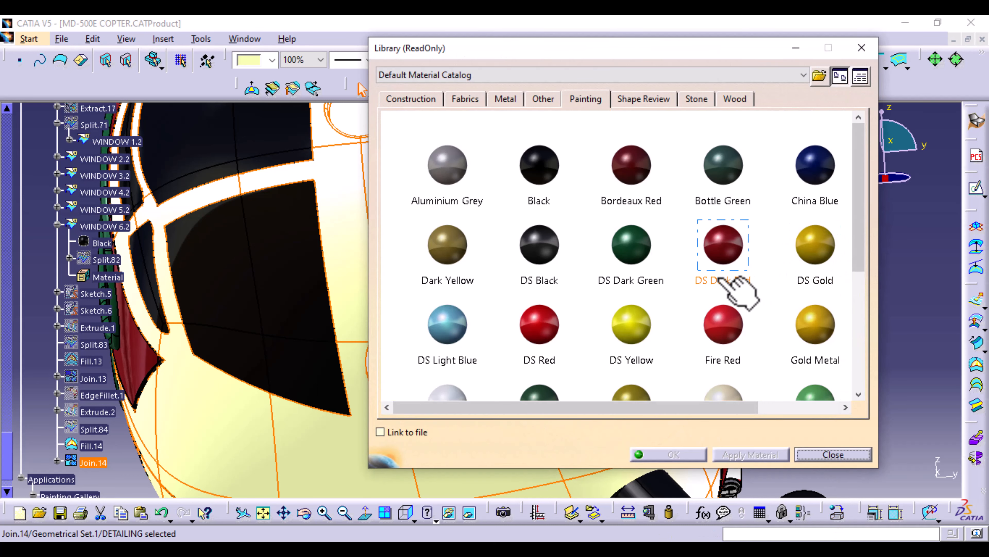
left_click(720, 255)
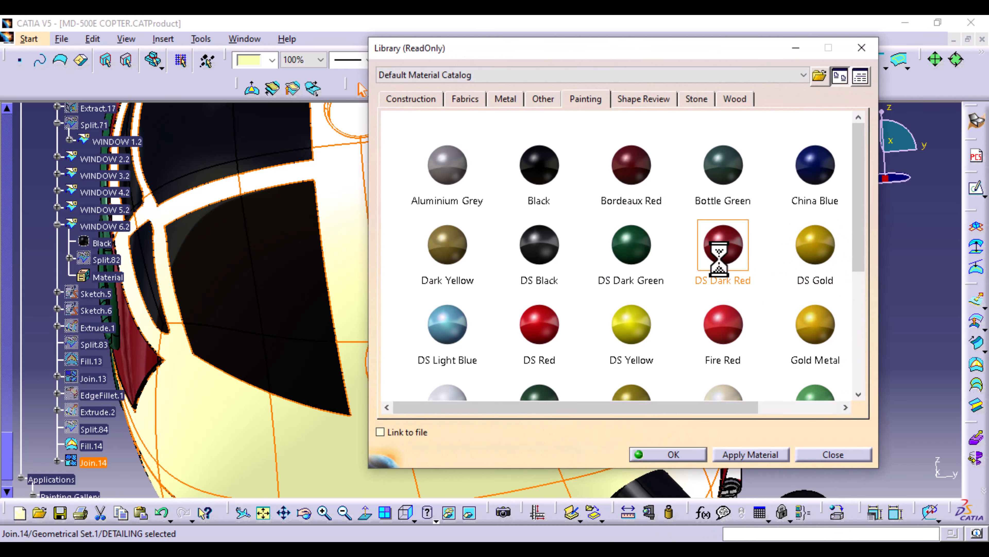
left_click(750, 454)
left_click(674, 454)
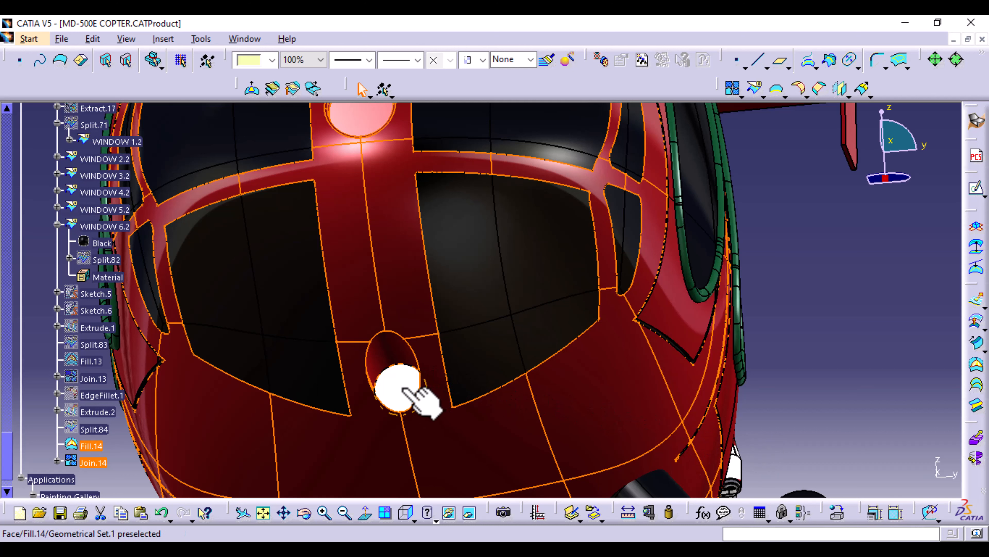
Apply the White painting material to the lower nose recess cap Fill.14
left_click(405, 390)
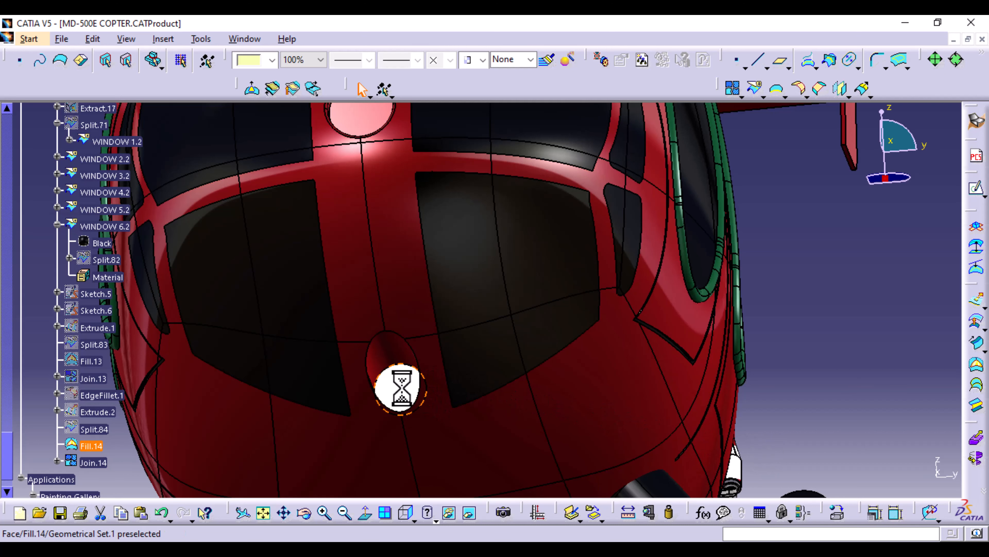
left_click(839, 514)
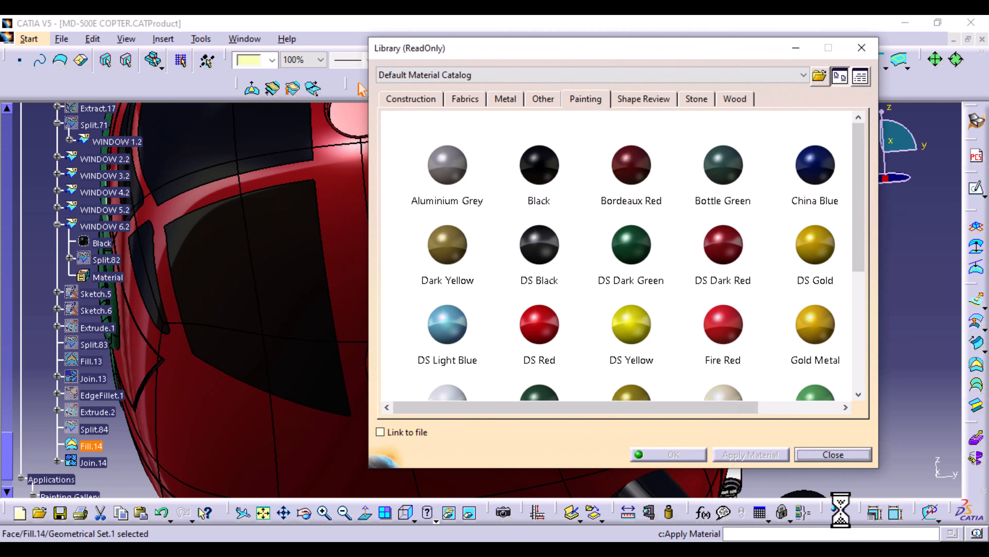
scroll(670, 214, "down", 3)
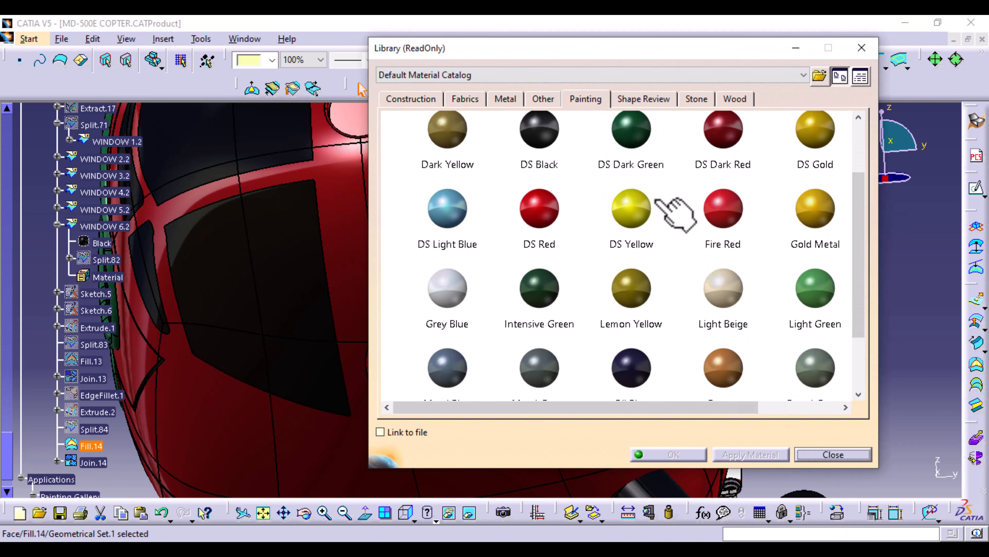
scroll(675, 213, "down", 2)
scroll(675, 214, "down", 2)
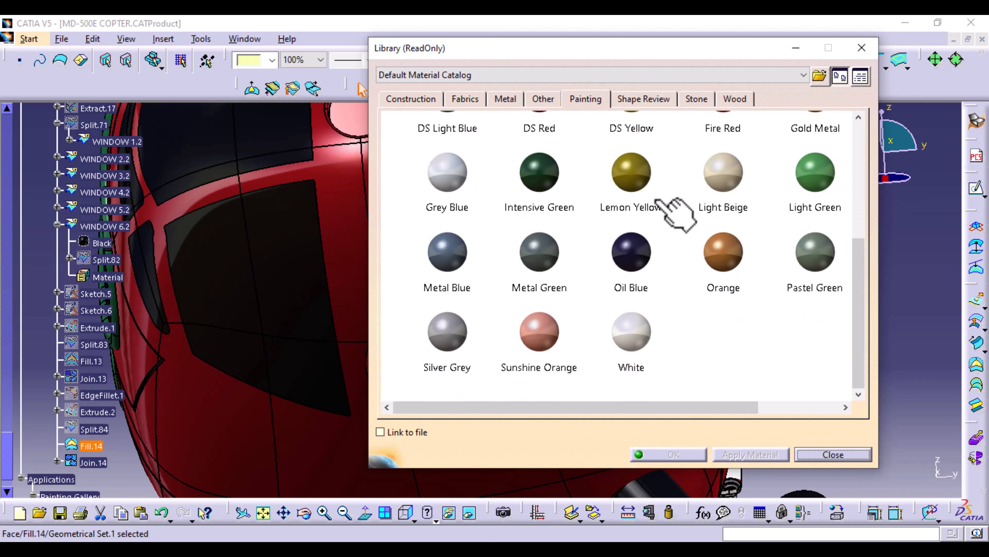
left_click(633, 347)
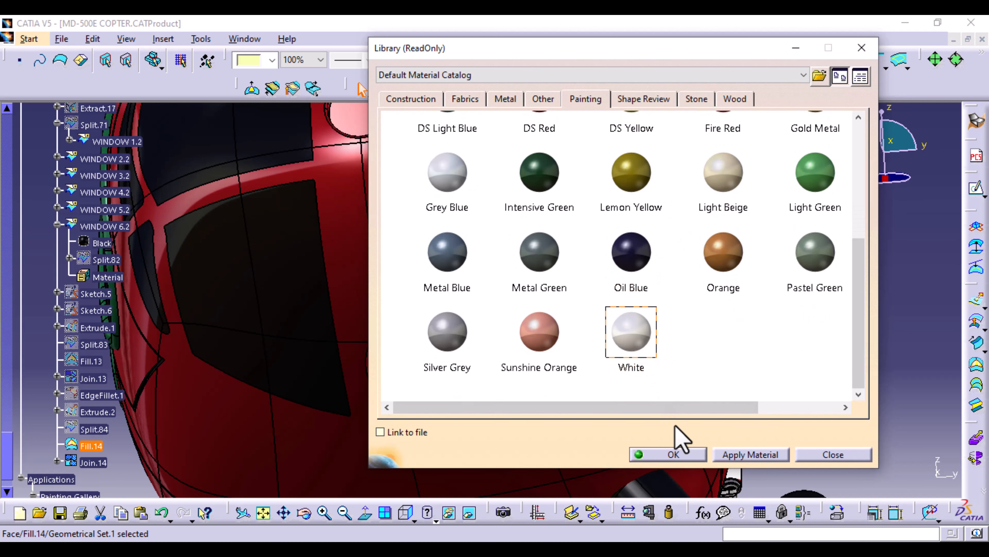
left_click(696, 455)
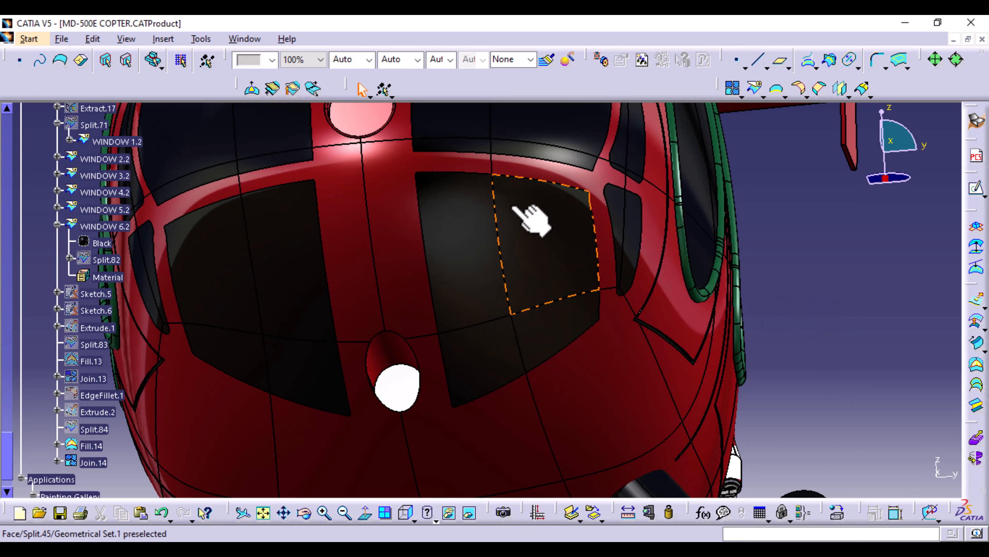
Switch to the spec sheet PDF in the browser and examine the helicopter photos for the nose details
middle_click_drag(530, 219, 510, 260)
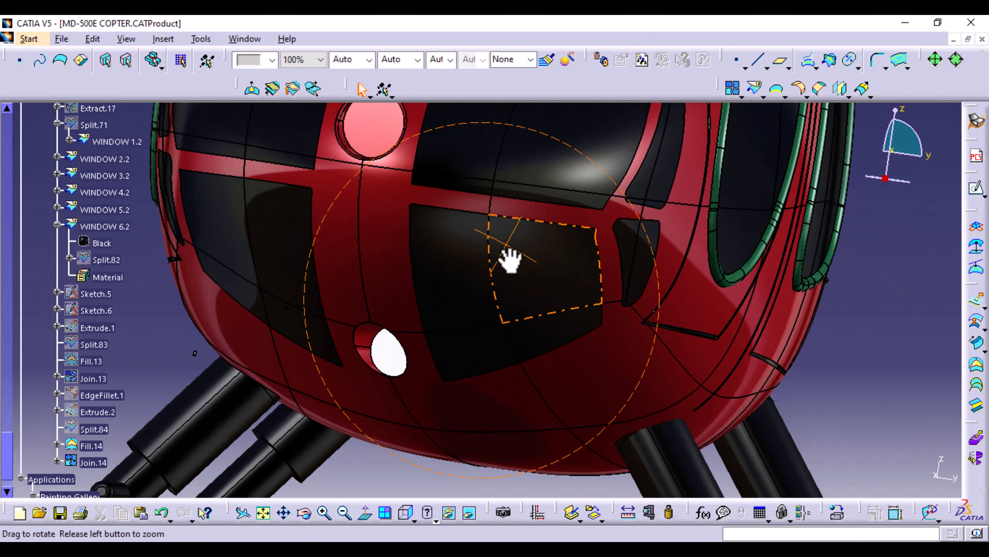
left_click(469, 548)
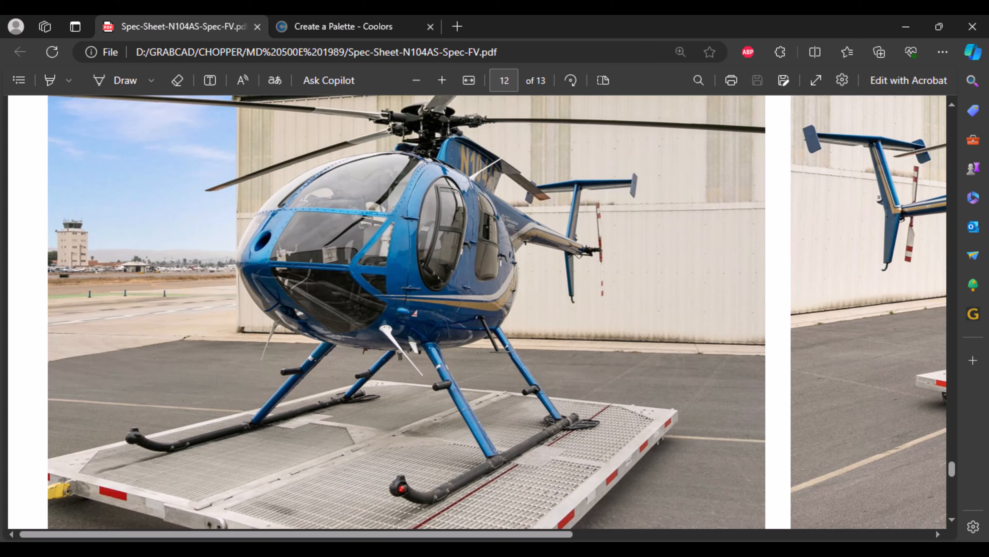
scroll(495, 351, "up", 10)
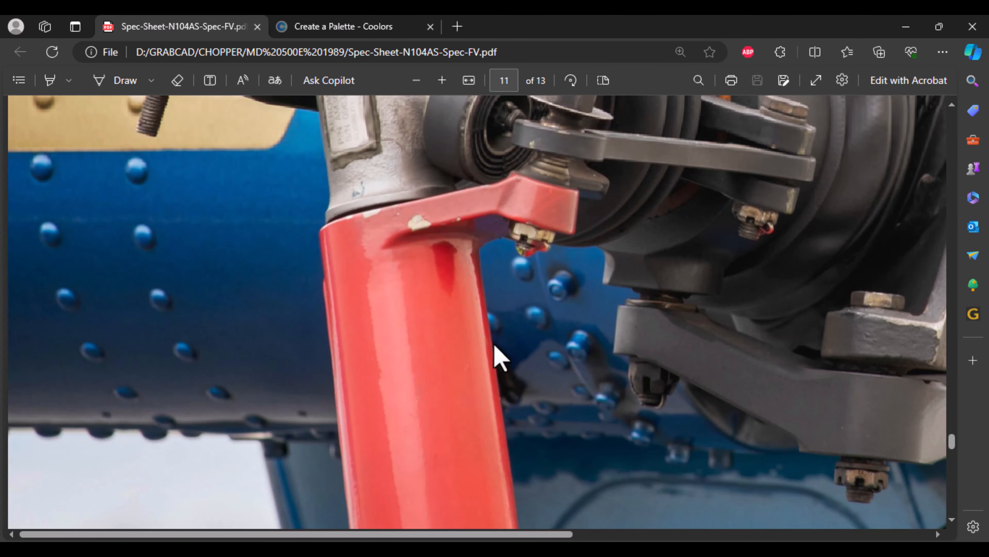
scroll(500, 355, "up", 15)
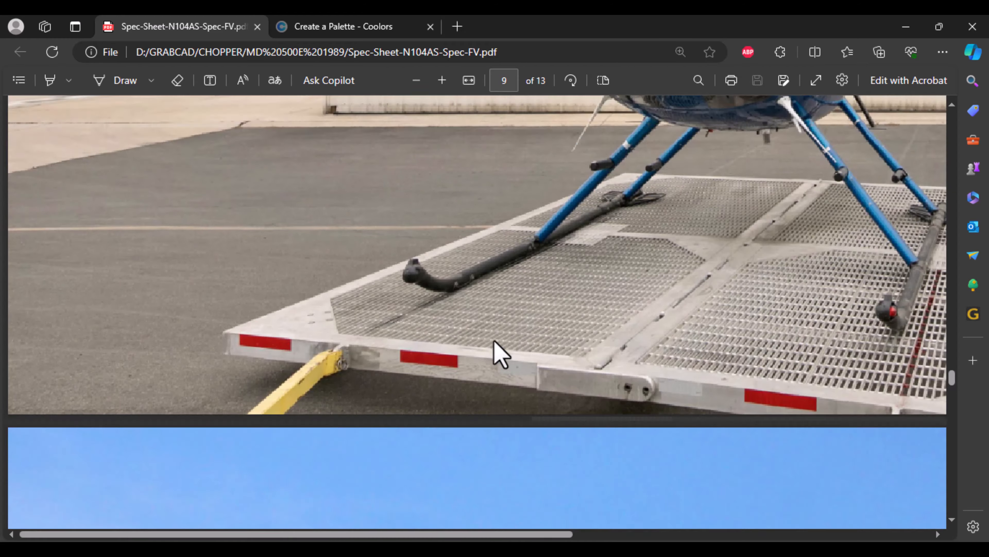
scroll(500, 354, "down", 5)
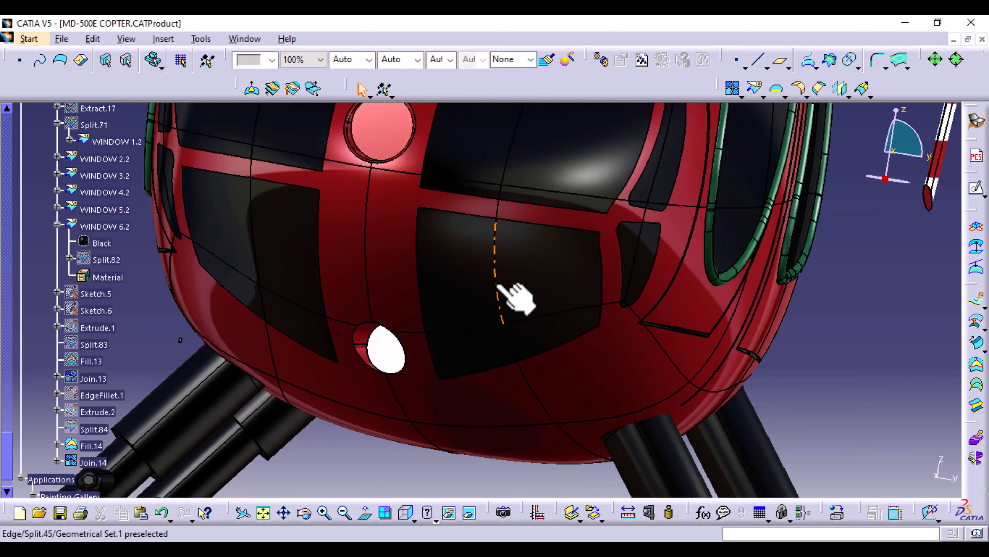
Switch back to CATIA and display the helicopter in Shading with Material mode
middle_click_drag(513, 291, 546, 433)
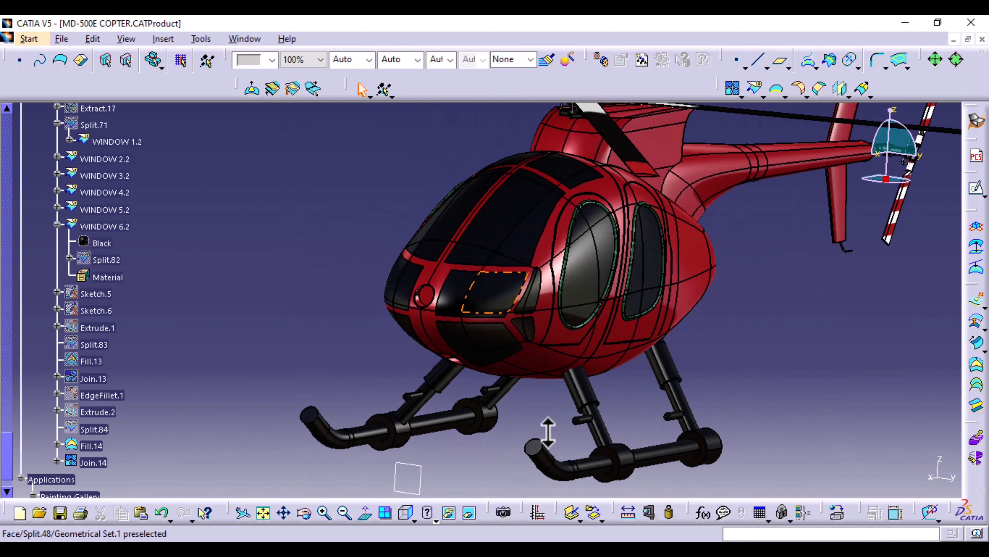
middle_click_drag(389, 361, 596, 470)
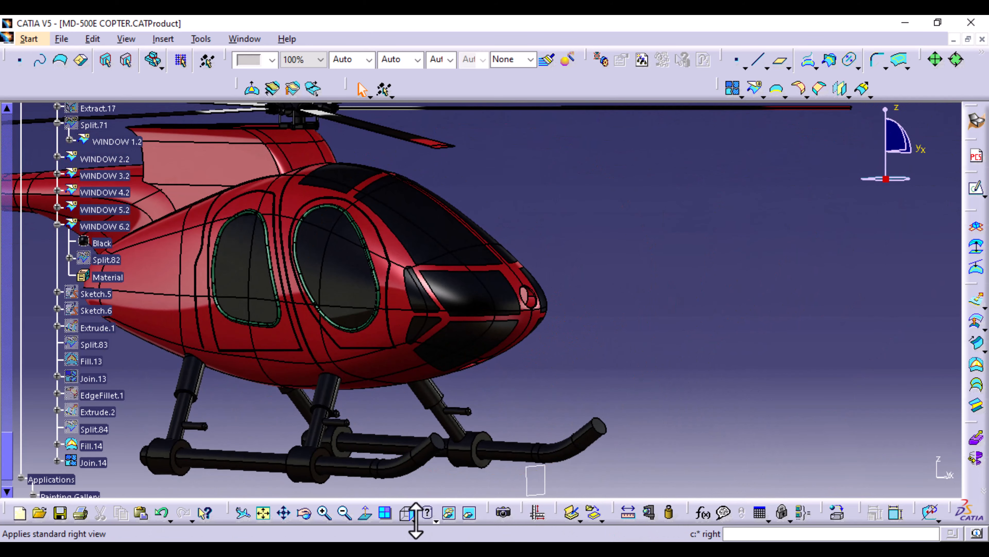
left_click(436, 521)
left_click(453, 503)
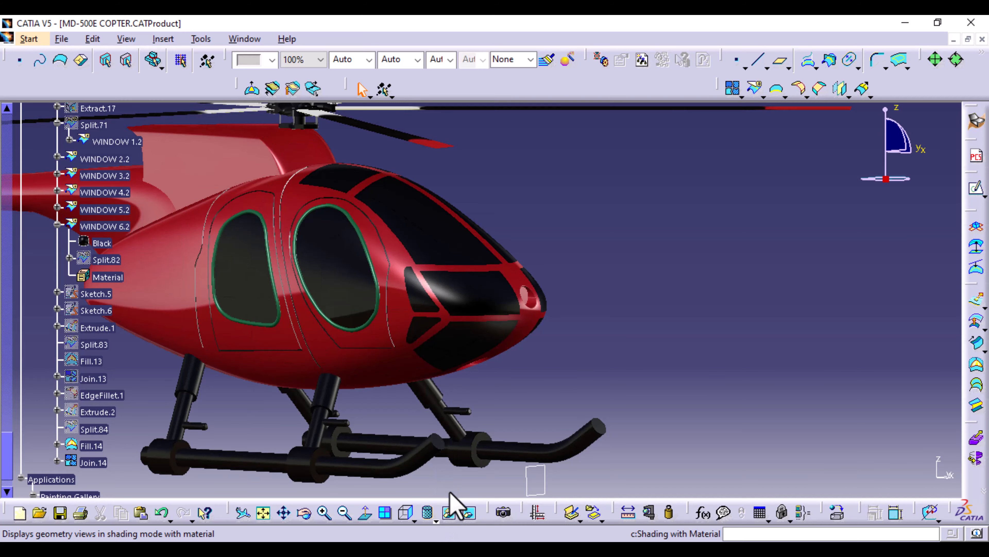
middle_click_drag(653, 288, 546, 306)
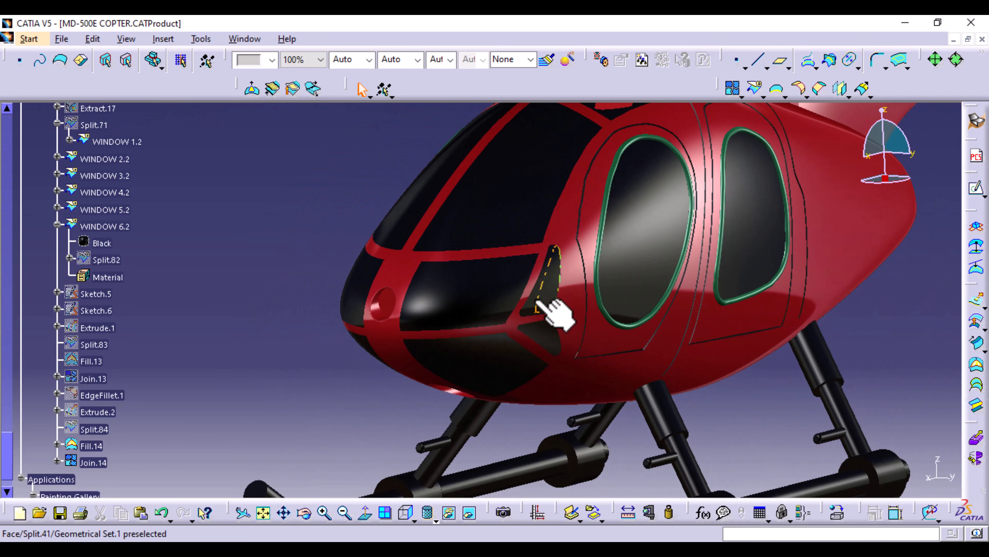
Remove the upper recess cap Fill.13 from the join Join.13 and apply the Black painting material to that cap
left_click(390, 306)
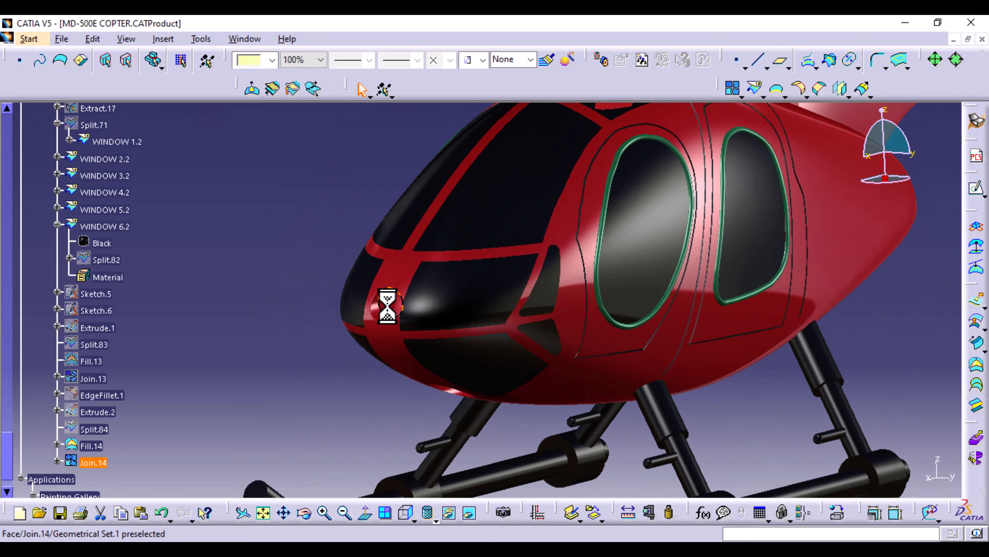
left_click(97, 379)
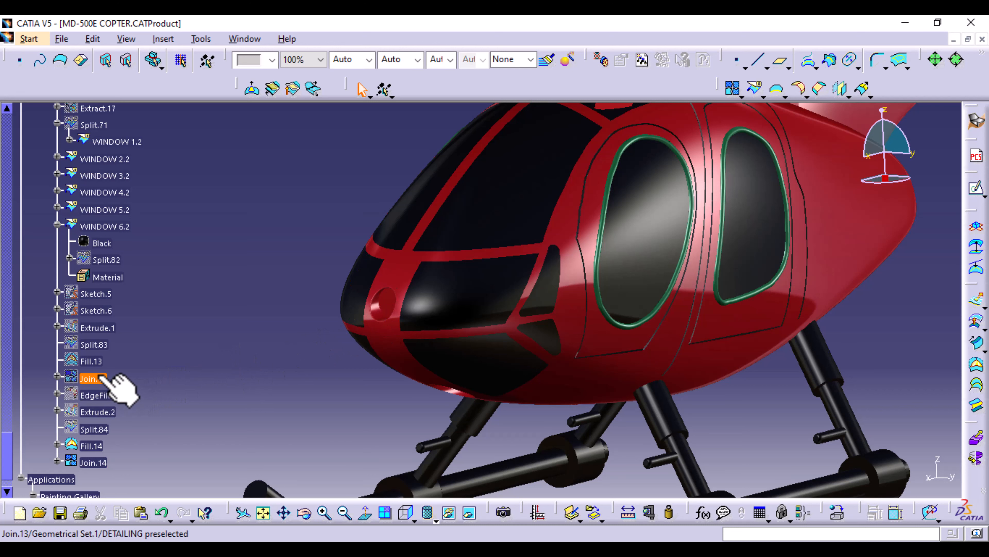
double_click(103, 378)
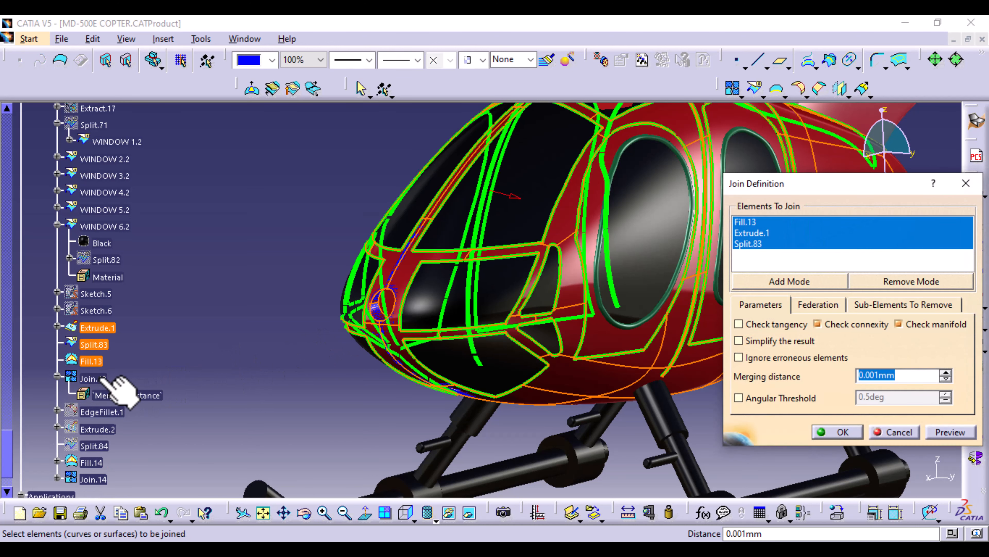
left_click(746, 222)
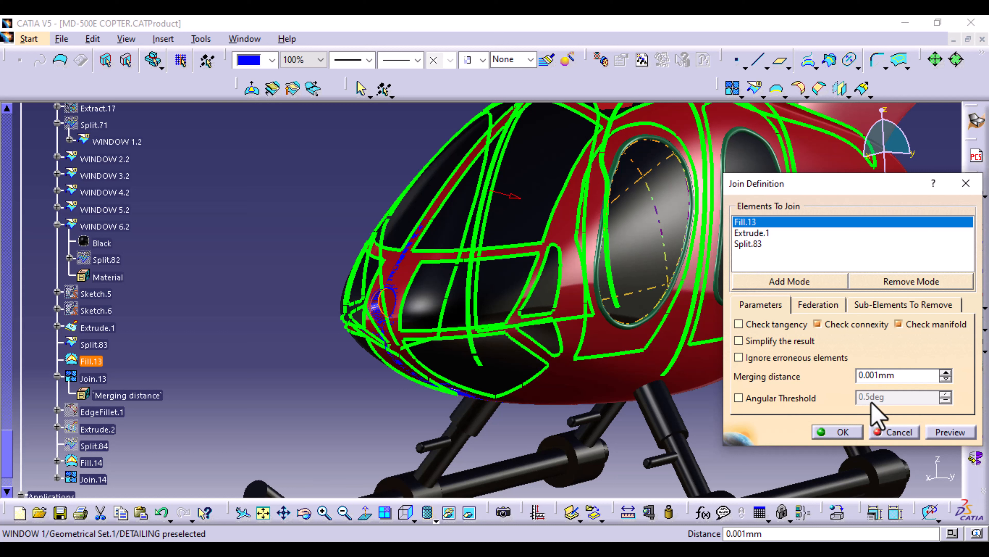
right_click(769, 221)
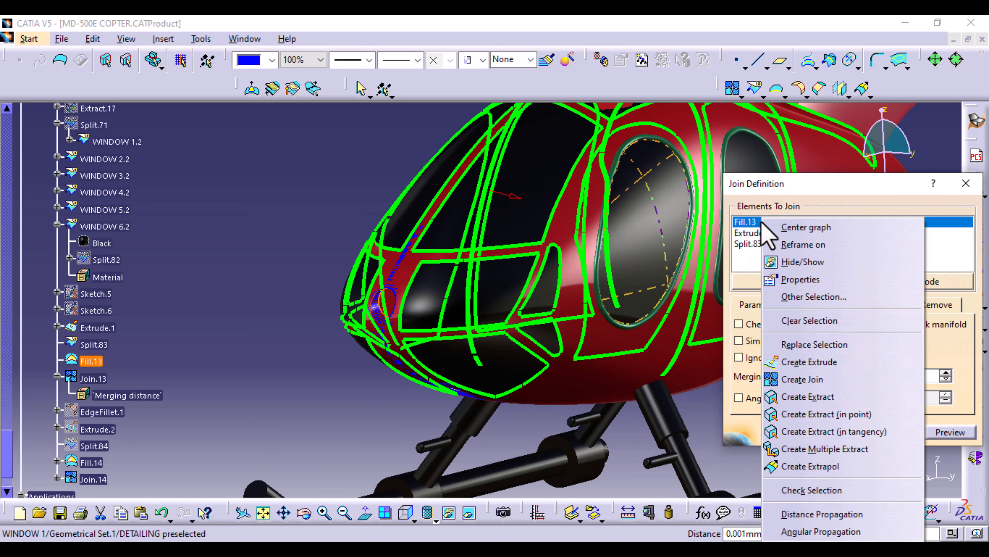
left_click(826, 321)
left_click(842, 431)
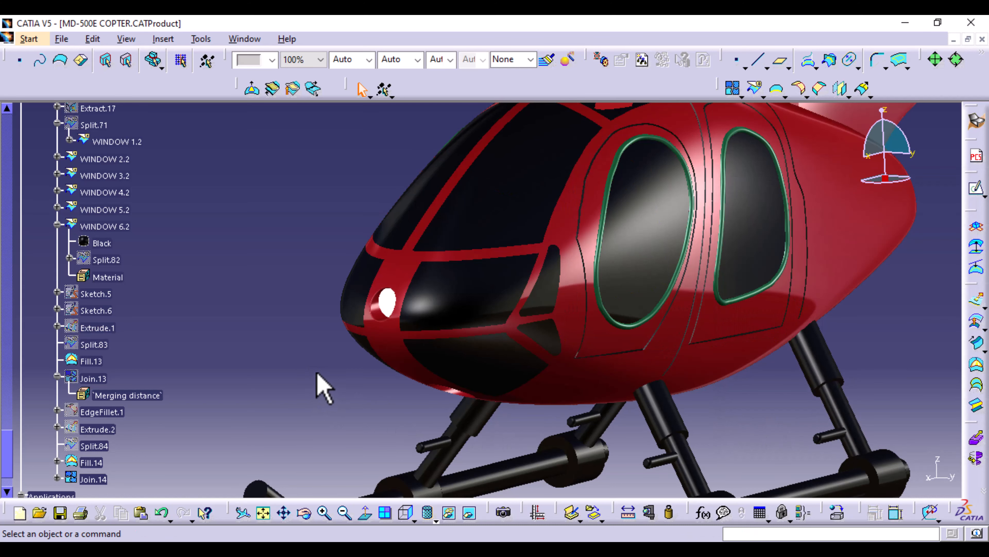
left_click(390, 302)
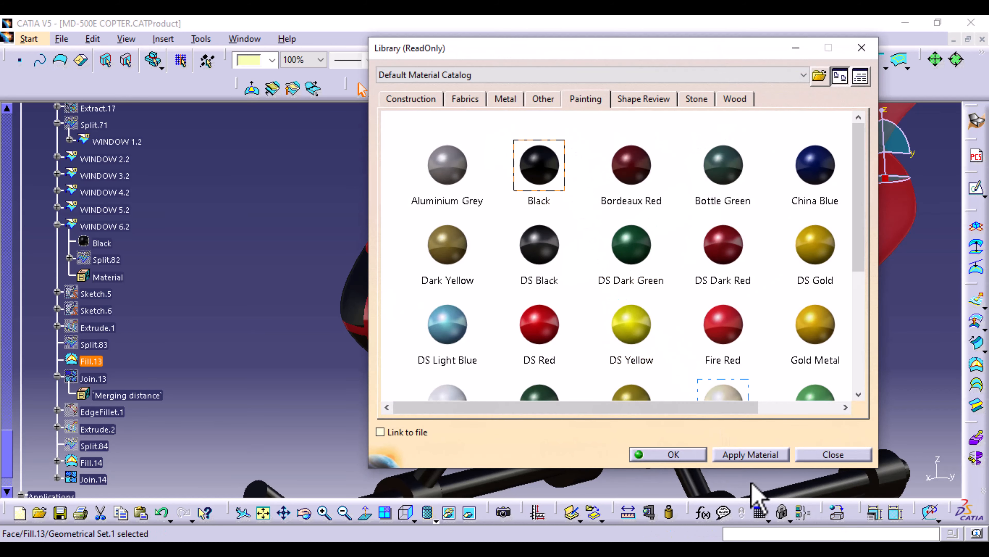
left_click(680, 455)
middle_click_drag(269, 374, 512, 289)
middle_click_drag(730, 202, 558, 250)
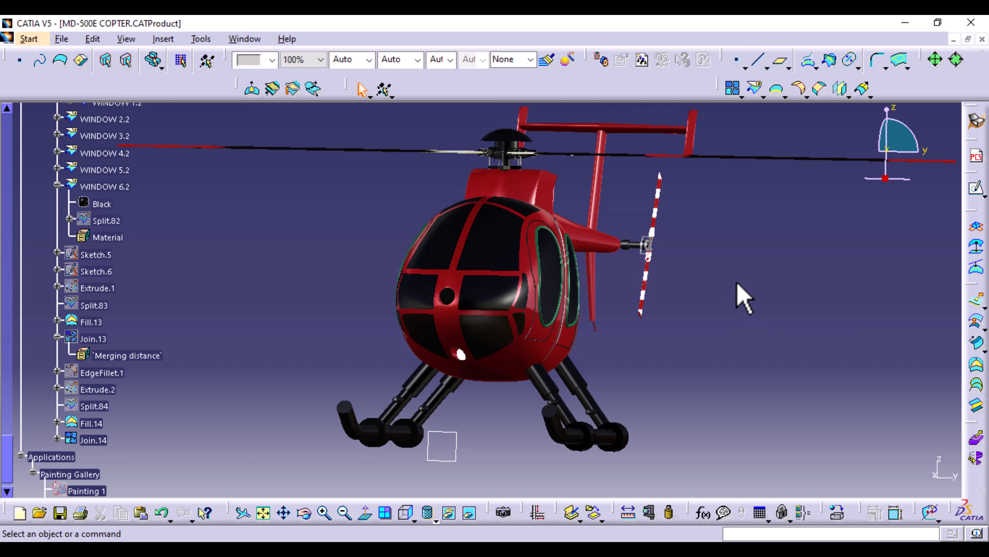
middle_click_drag(731, 273, 482, 230)
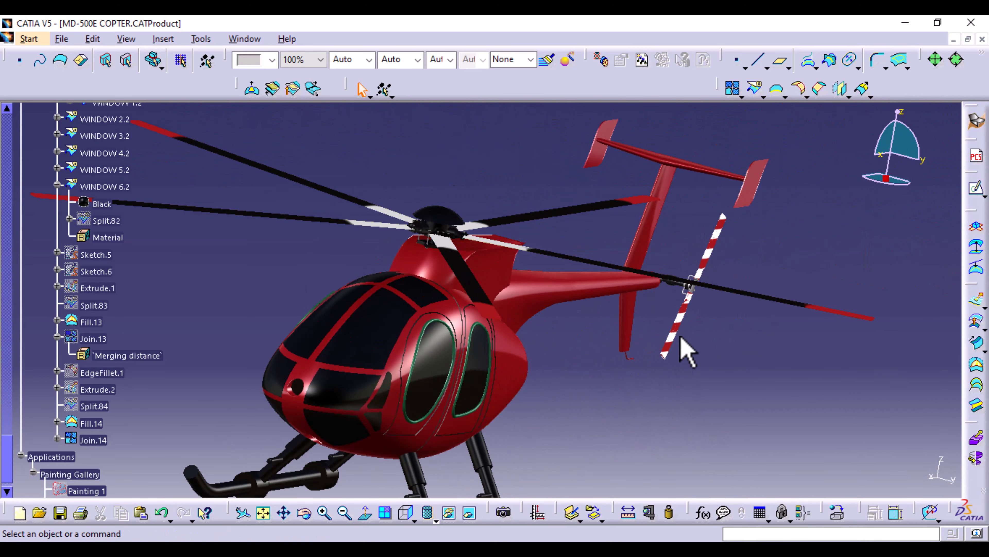
middle_click_drag(579, 404, 592, 347)
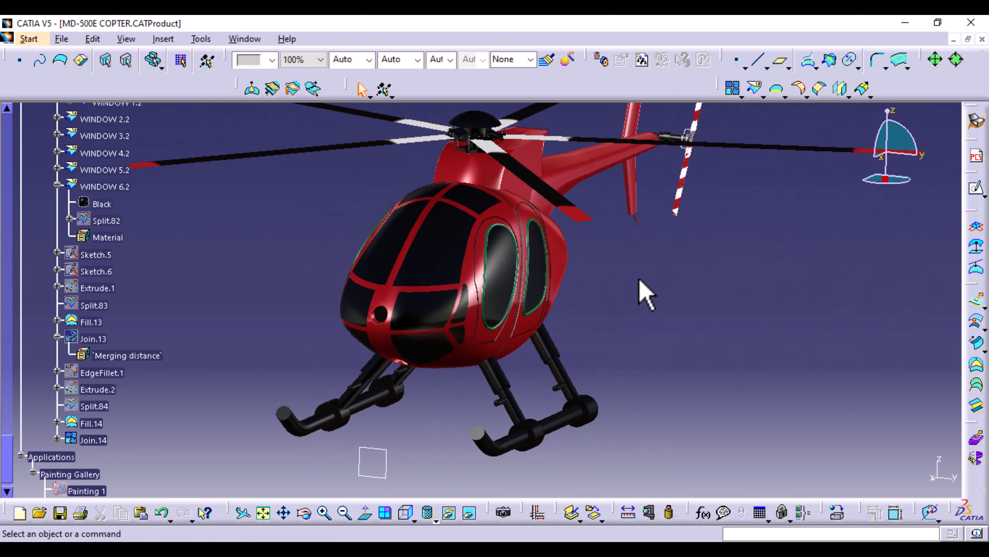
middle_click_drag(641, 291, 633, 353)
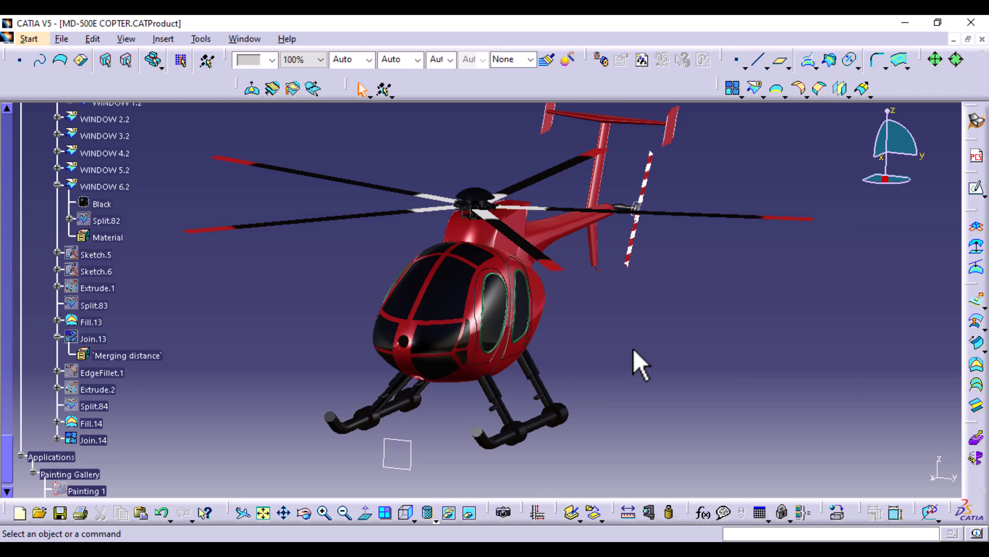
Check the nose and window details in the spec sheet PDF's helicopter photo, and return to the CATIA model
scroll(642, 353, "up", 1)
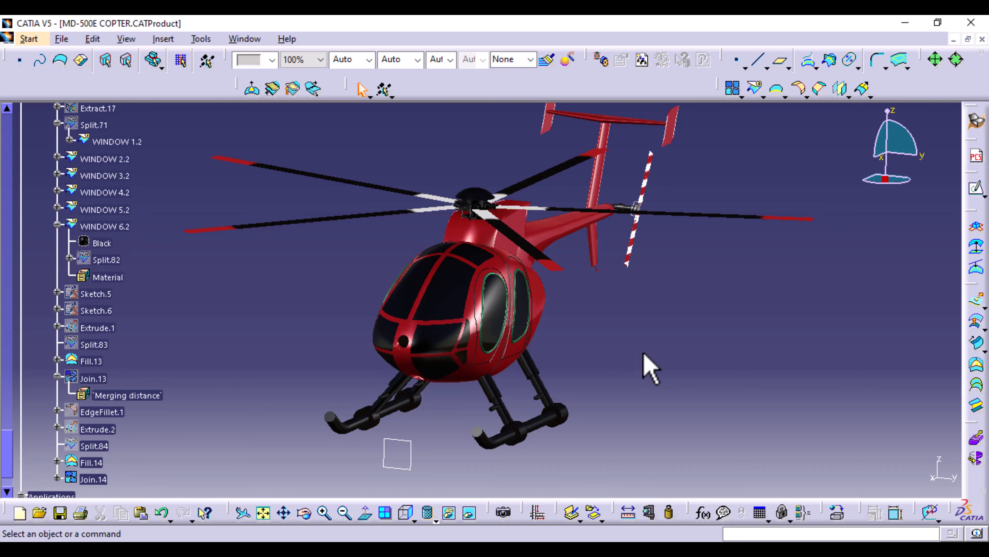
scroll(15, 243, "up", 7)
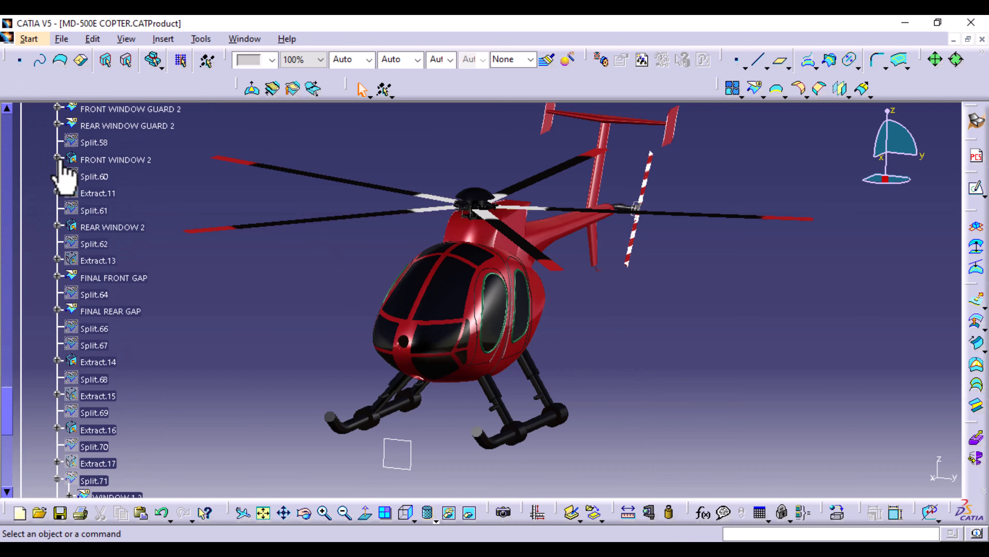
scroll(65, 181, "up", 2)
key("alt+Tab")
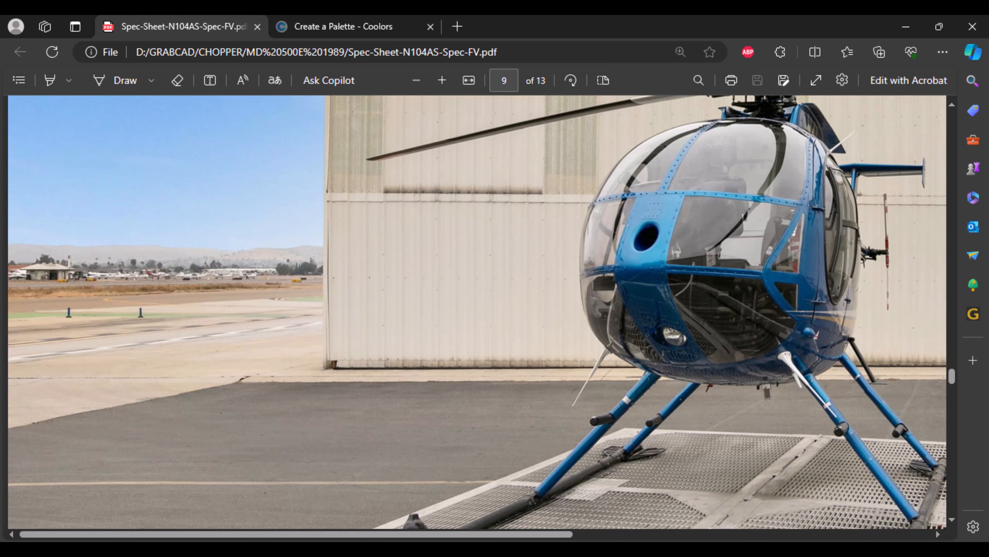
left_click(629, 546)
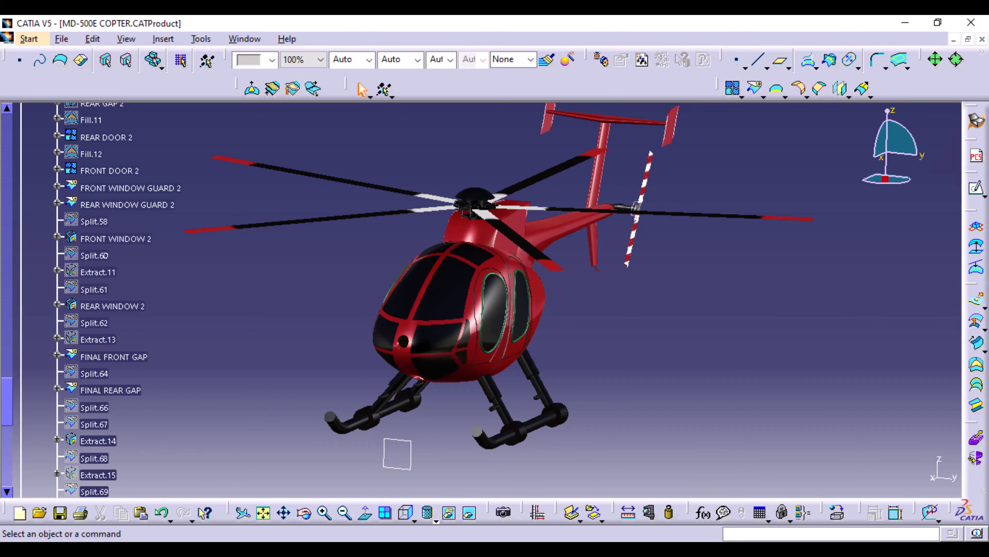
Set the helicopter to the front view and collapse the DETAILING part in the specification tree
left_click(414, 519)
left_click(427, 409)
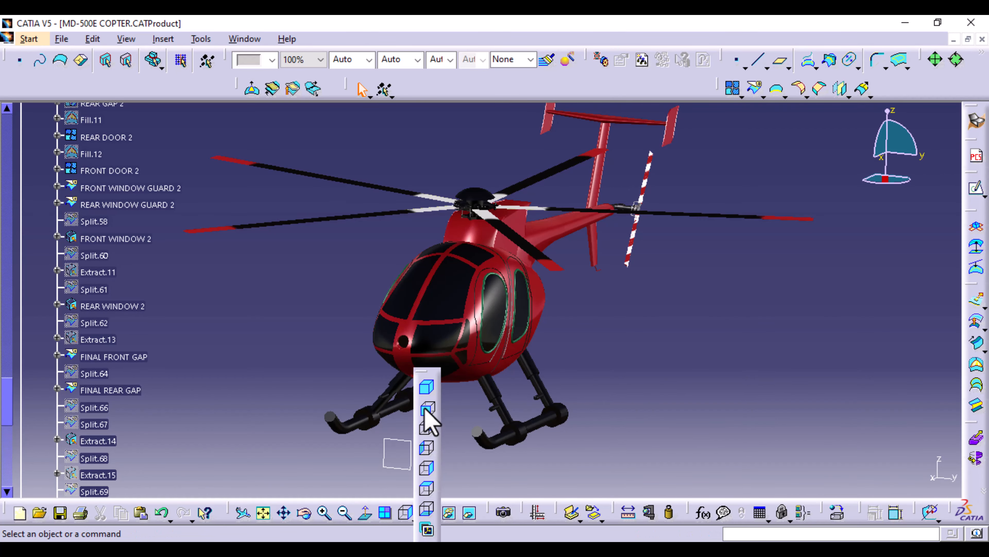
scroll(39, 222, "up", 4)
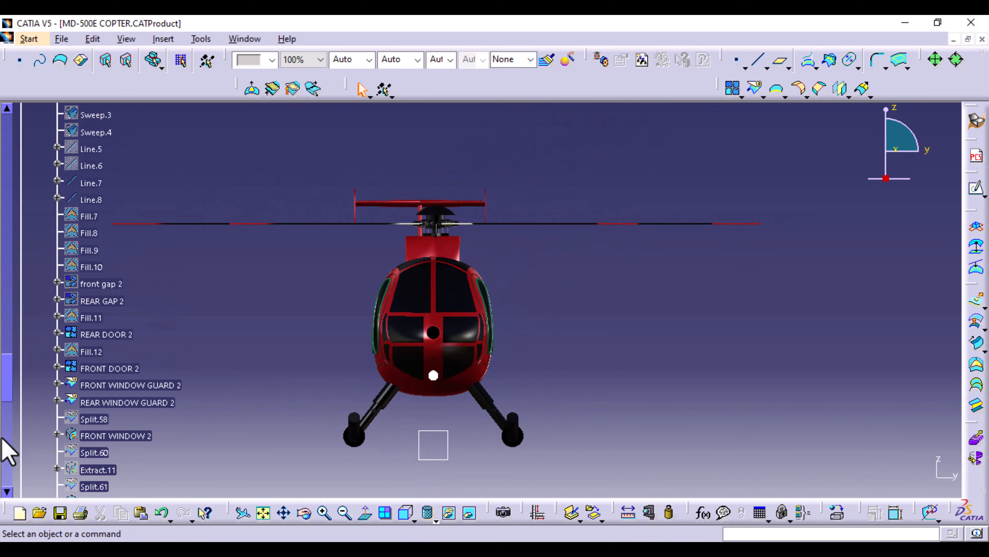
left_click_drag(9, 406, 11, 167)
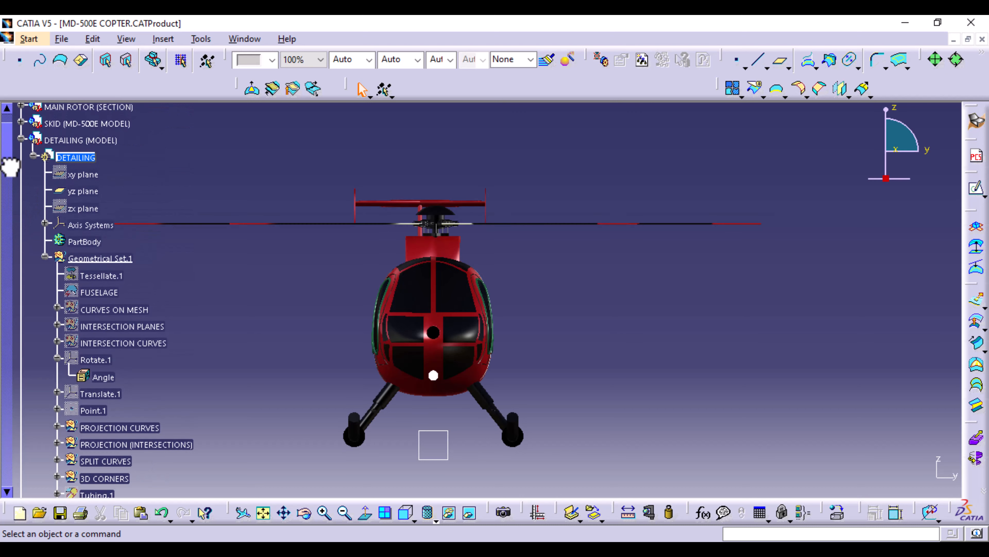
left_click(34, 156)
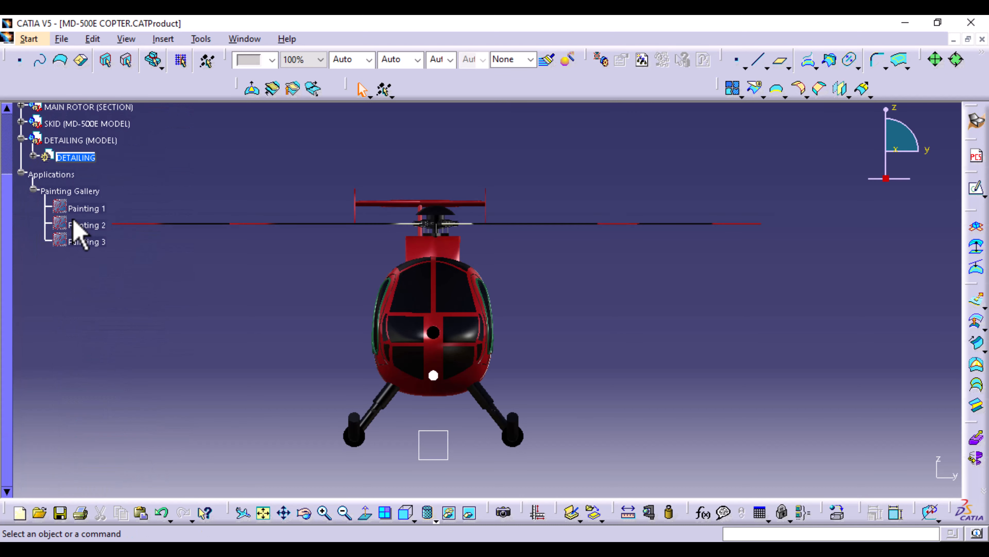
Show the hidden Painting 2 front-view blueprint and compare it with the helicopter model
right_click(78, 226)
left_click(129, 268)
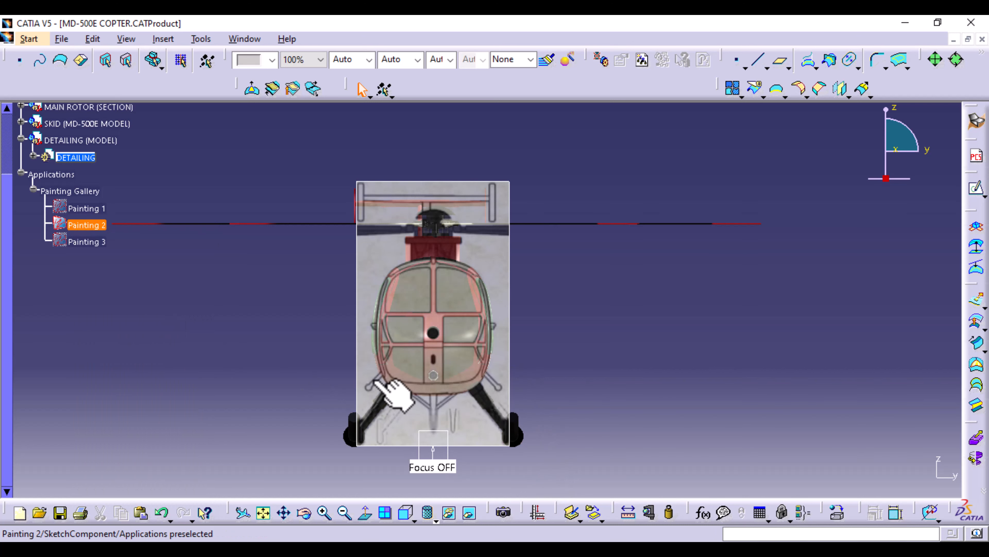
middle_click_drag(577, 332, 499, 336)
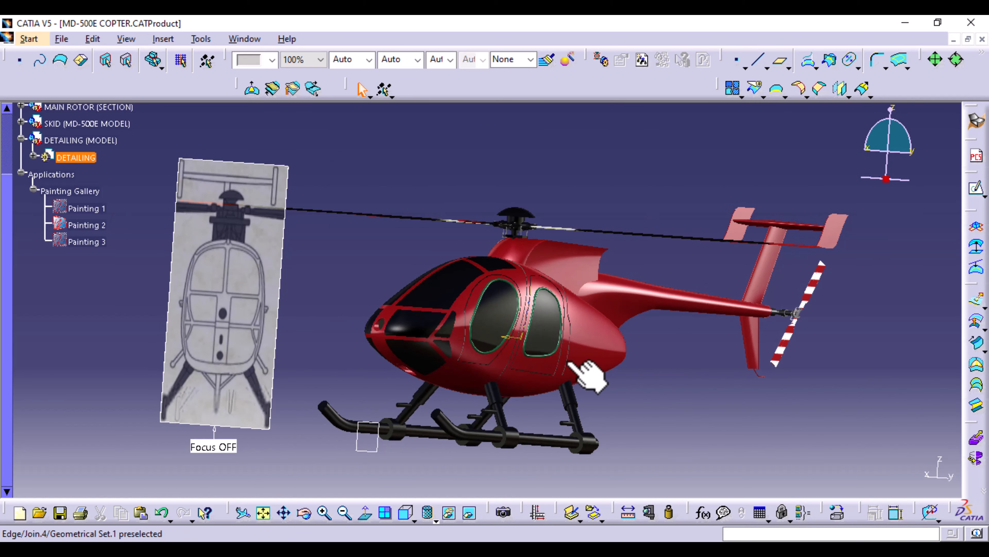
Examine the helicopter photo in the spec sheet PDF, and return to CATIA to inspect the model beside the front blueprint
left_click(573, 549)
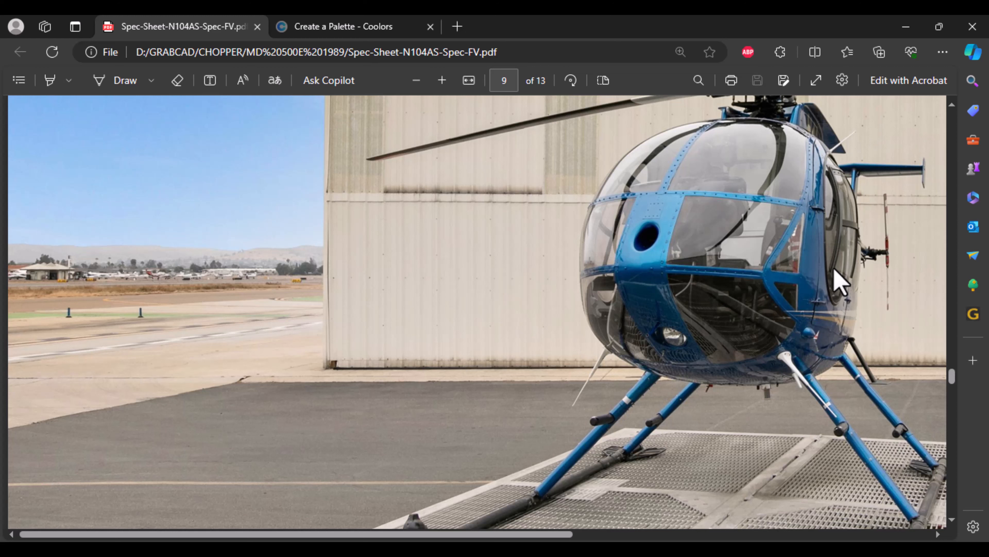
middle_click_drag(833, 269, 682, 277)
scroll(704, 269, "up", 2)
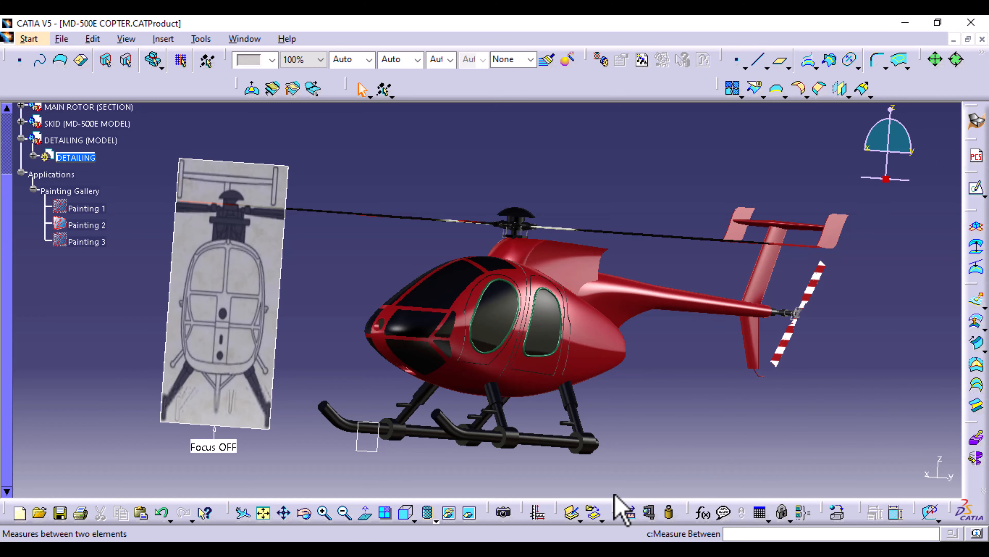
middle_click_drag(318, 316, 340, 323)
mouse_move(620, 352)
middle_mouse_down()
mouse_move(612, 343)
mouse_move(563, 374)
mouse_move(610, 336)
middle_mouse_up()
mouse_move(619, 371)
middle_mouse_down()
mouse_move(603, 364)
mouse_move(607, 385)
middle_mouse_up()
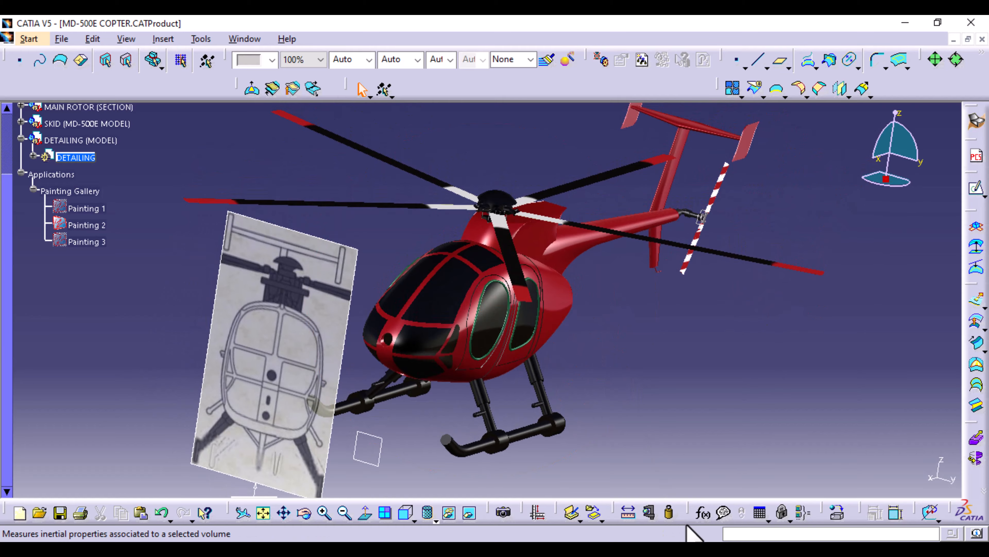